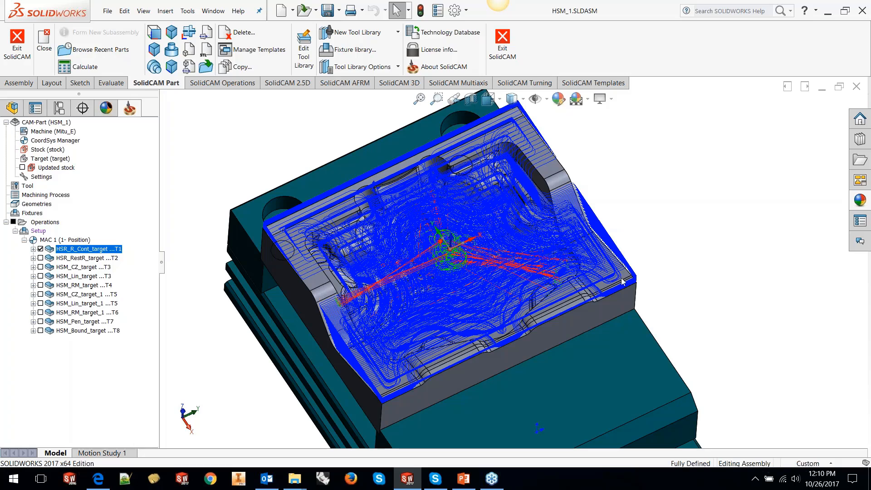
- Start a new sketch on the part's upper rim face and orient the view normal to the sketch plane
click(622, 278)
click(639, 181)
click(484, 125)
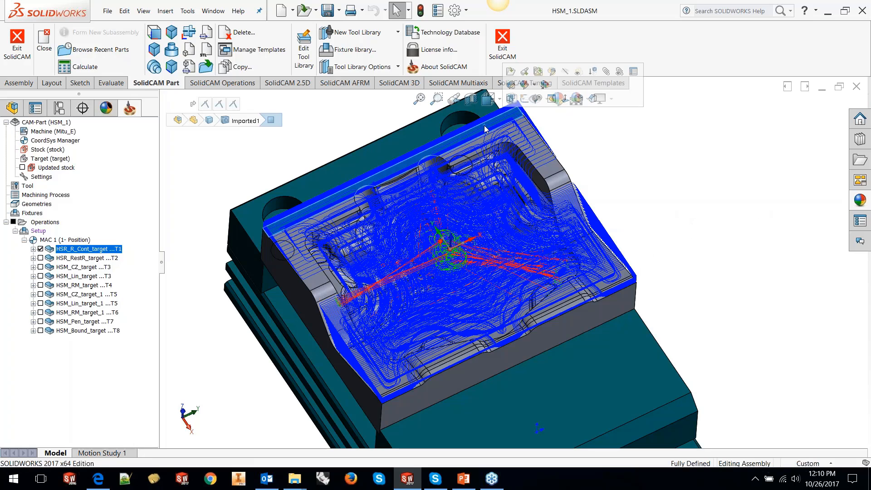
click(525, 98)
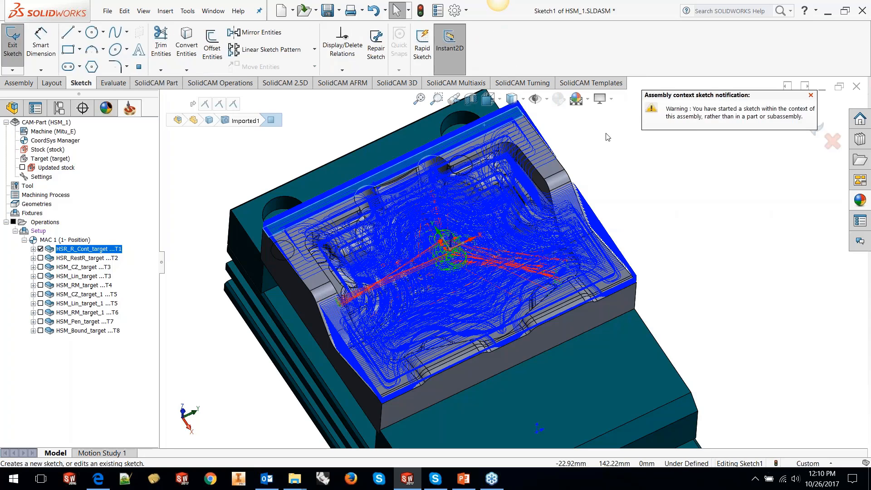
key(space)
click(521, 193)
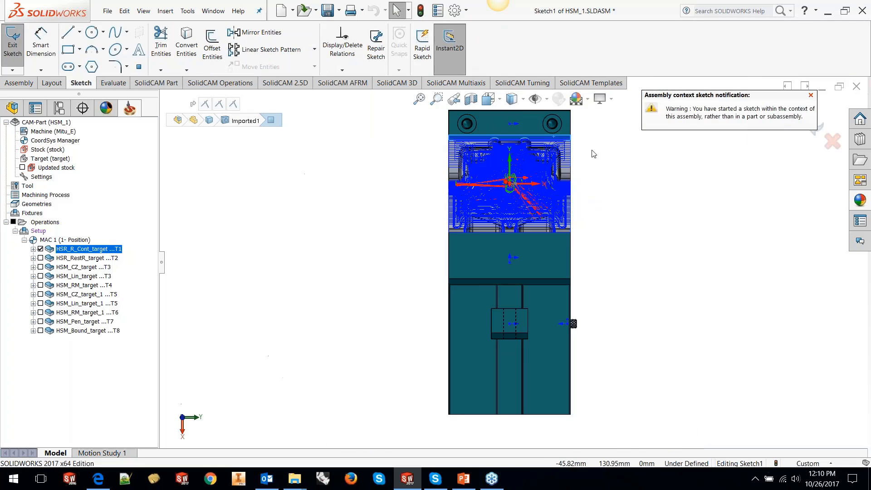
- Hide the Long Vise 200 component so that only the part remains in the graphics area
click(12, 108)
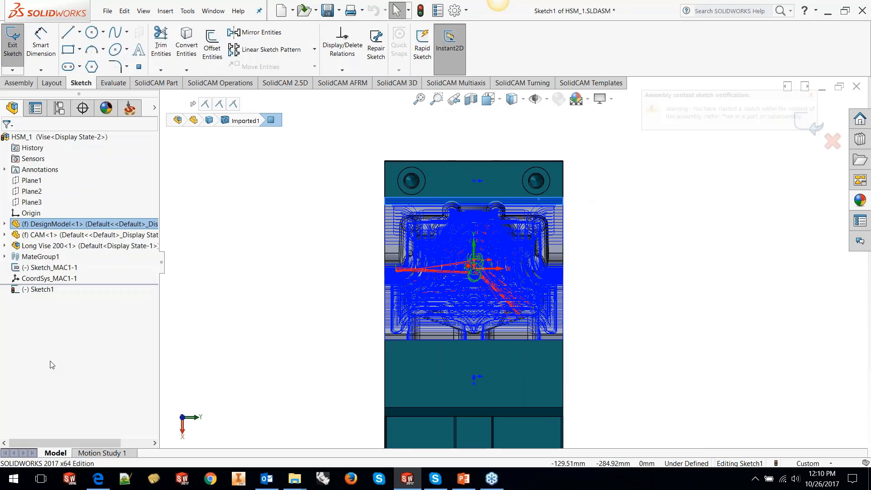
click(46, 246)
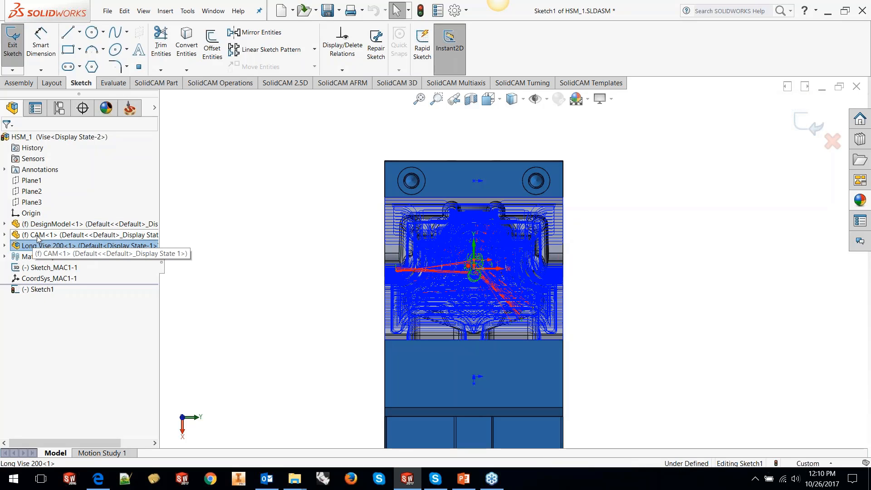
right_click(39, 245)
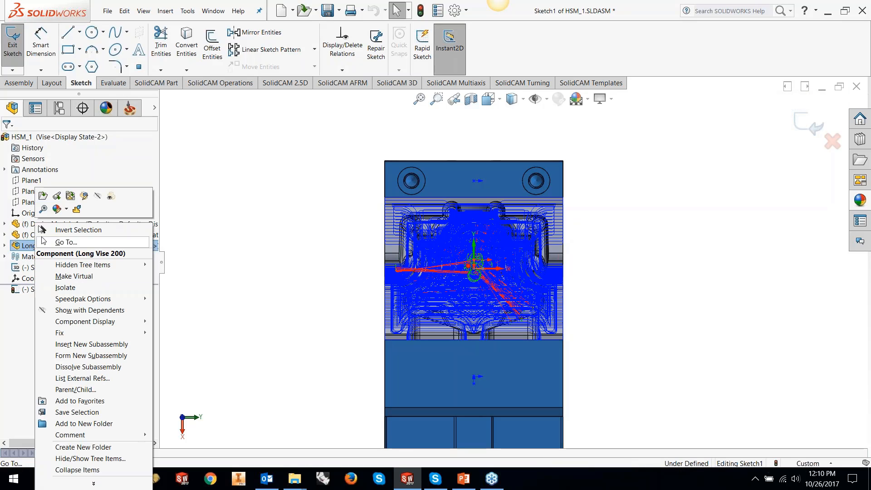
click(96, 197)
key(f)
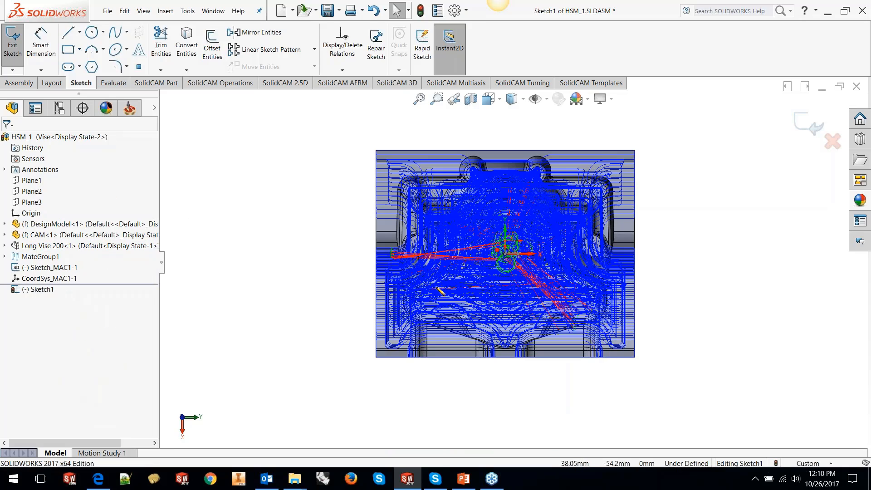
scroll(653, 185, down, 2)
scroll(432, 230, up, 3)
scroll(480, 251, down, 2)
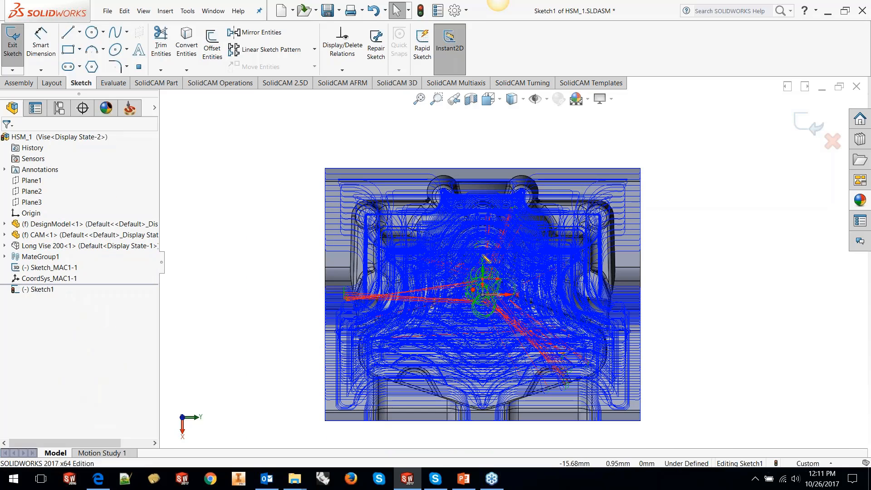
- Sketch corner rectangles over the part's two upper corners, about 41 mm wide on the left and 49 mm wide on the right
click(68, 49)
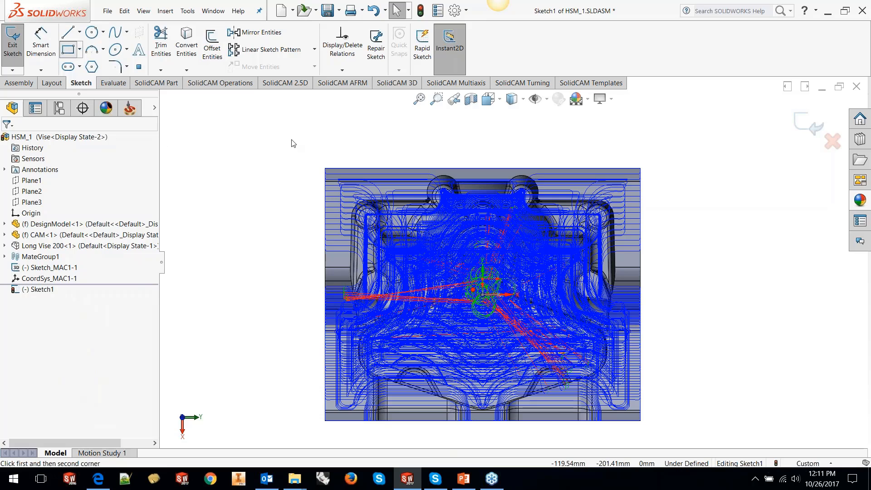
click(296, 156)
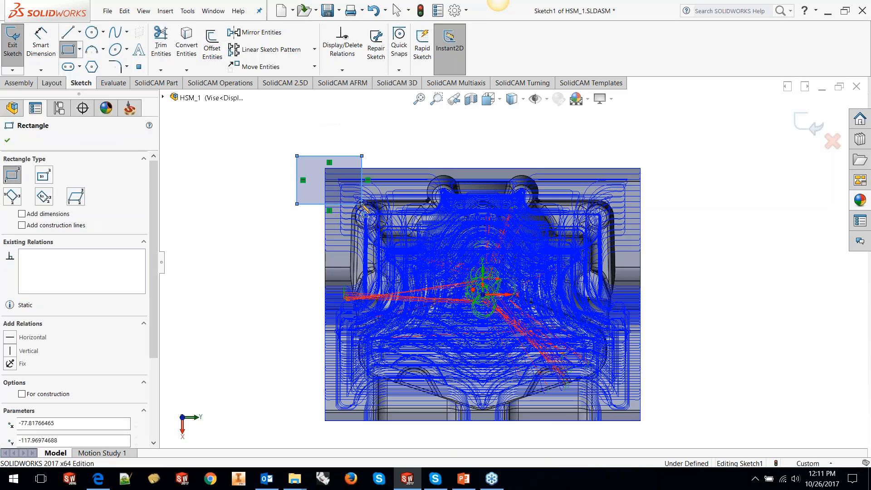
click(361, 204)
key(Escape)
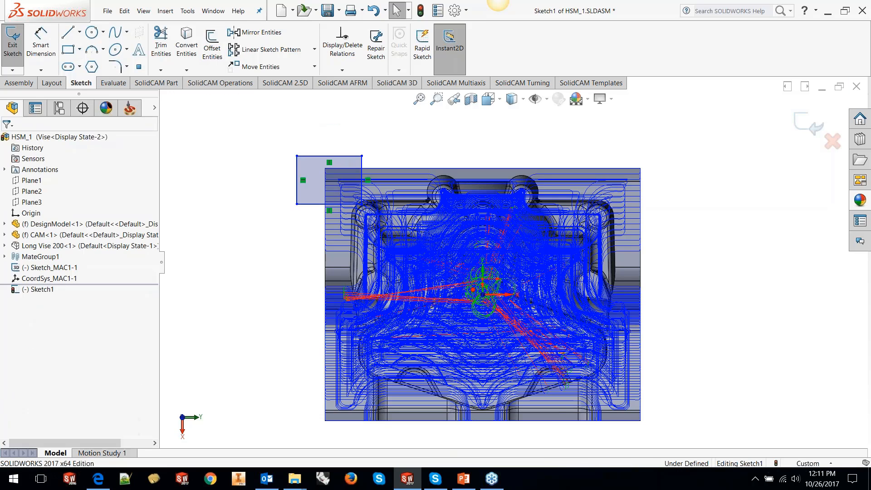
click(68, 50)
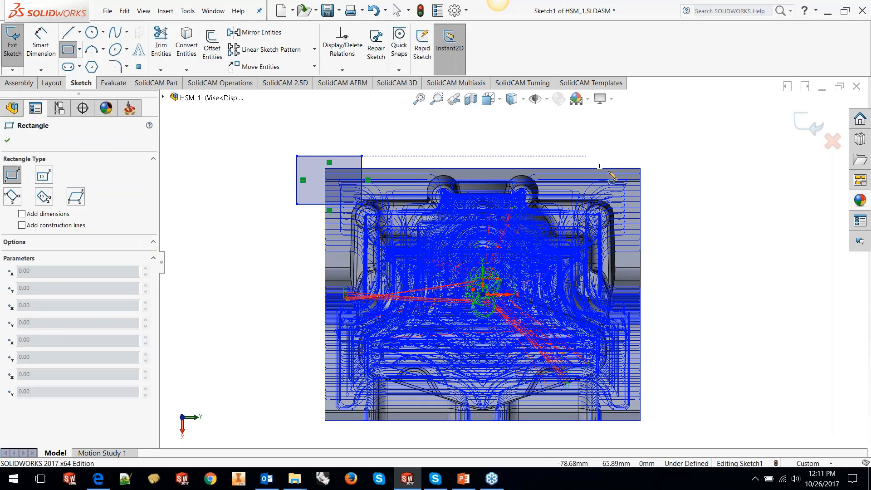
click(666, 217)
click(588, 156)
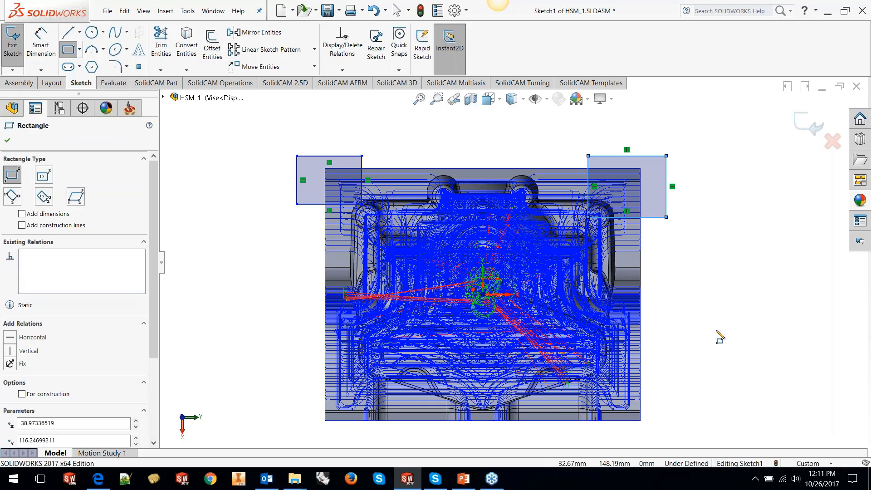
key(Escape)
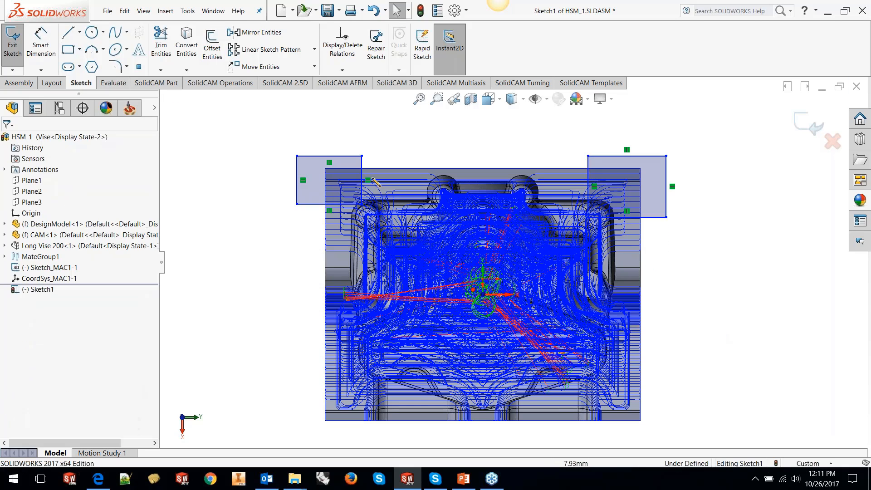
- Sketch rectangles over the part's lower-left and lower-right corners, about 49 mm and 46 mm wide, and exit the sketch
click(67, 50)
click(301, 386)
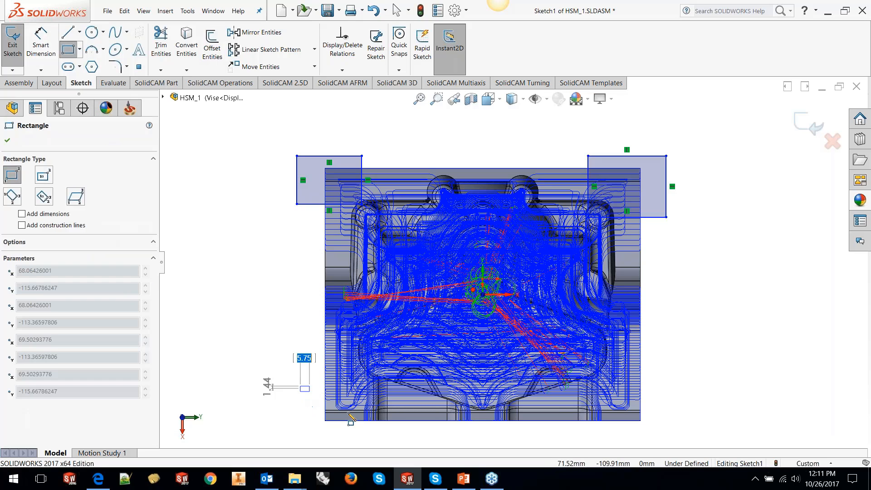
click(377, 438)
key(Escape)
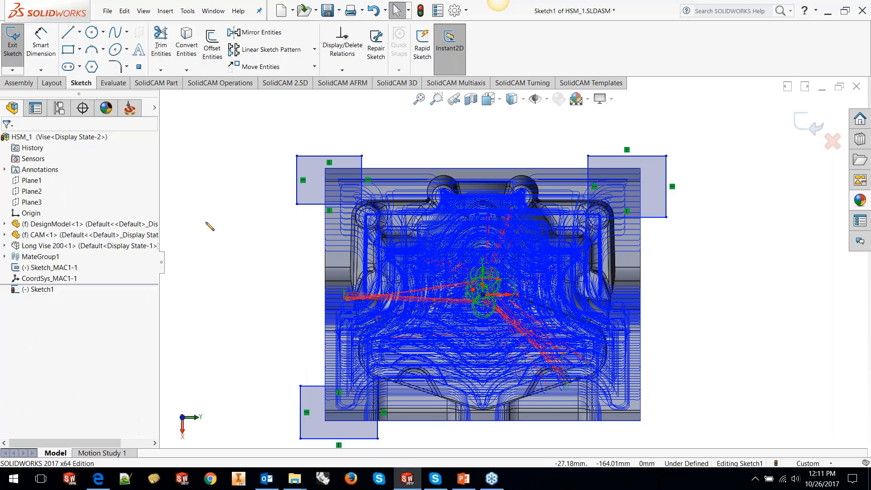
click(67, 50)
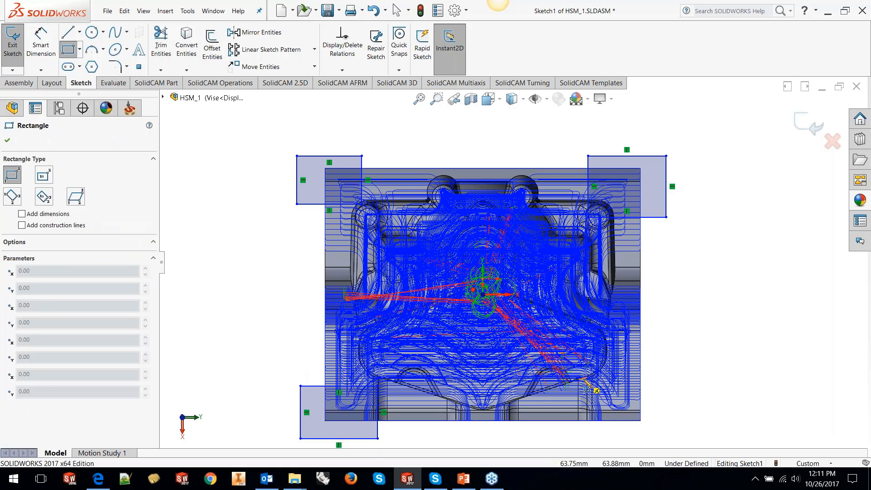
click(656, 433)
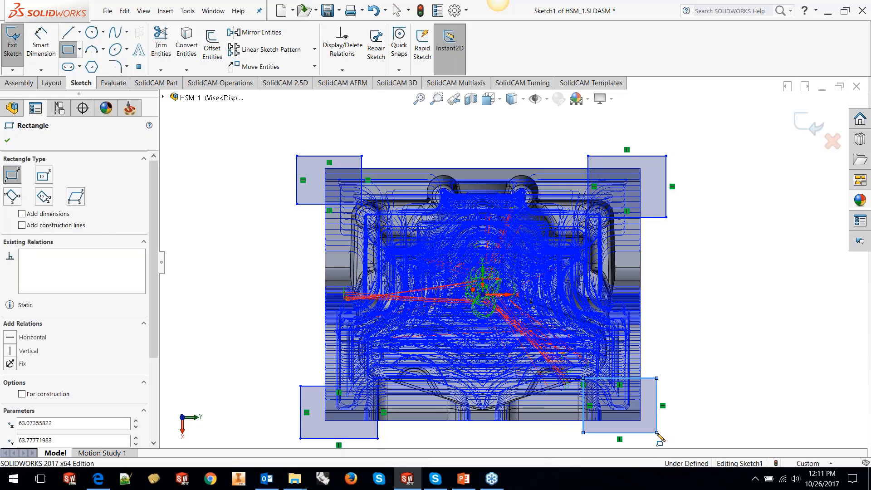
key(Escape)
click(810, 126)
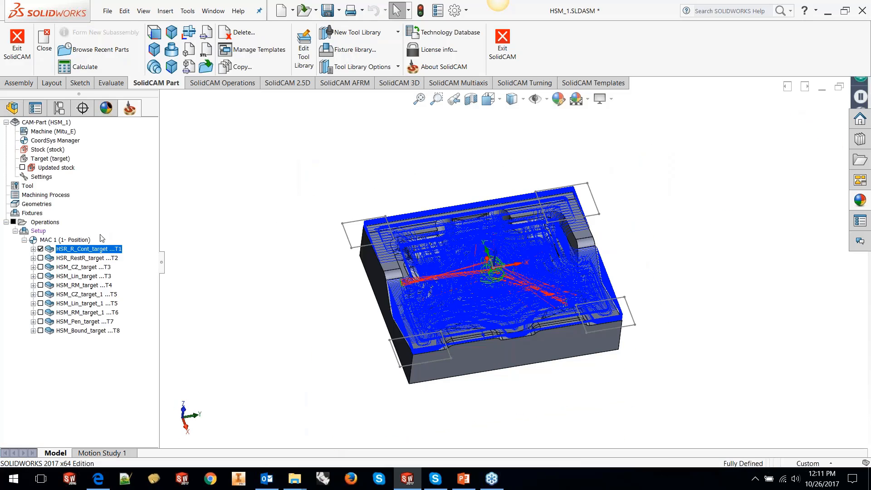
- Start an HSR/HSM tool path edit of the HSR_R_Cont_target operation with the Boundaries strategy
right_click(94, 248)
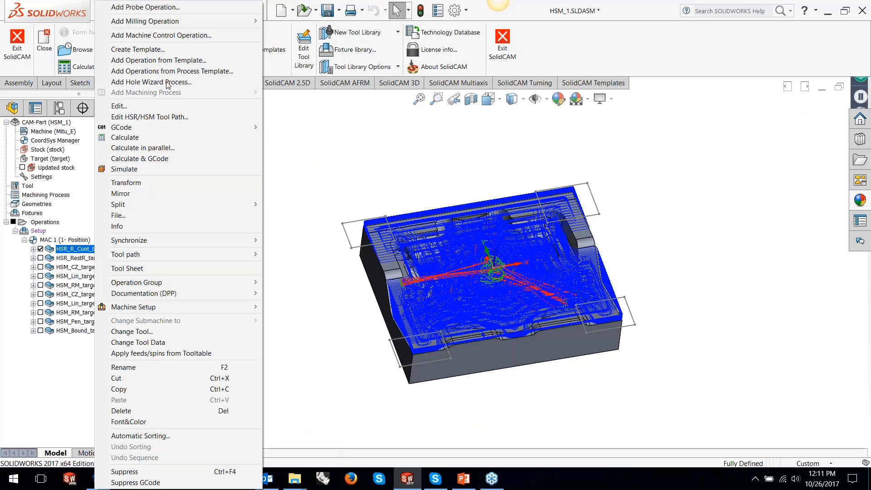
click(160, 117)
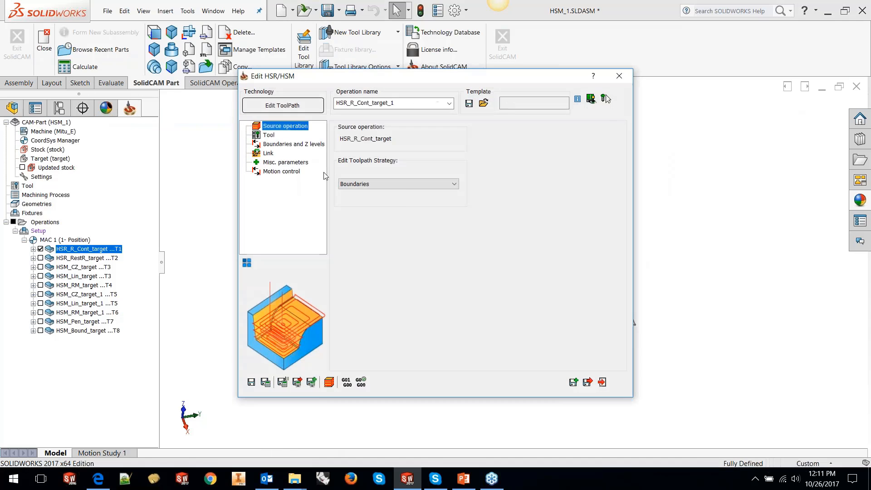
click(456, 187)
click(463, 169)
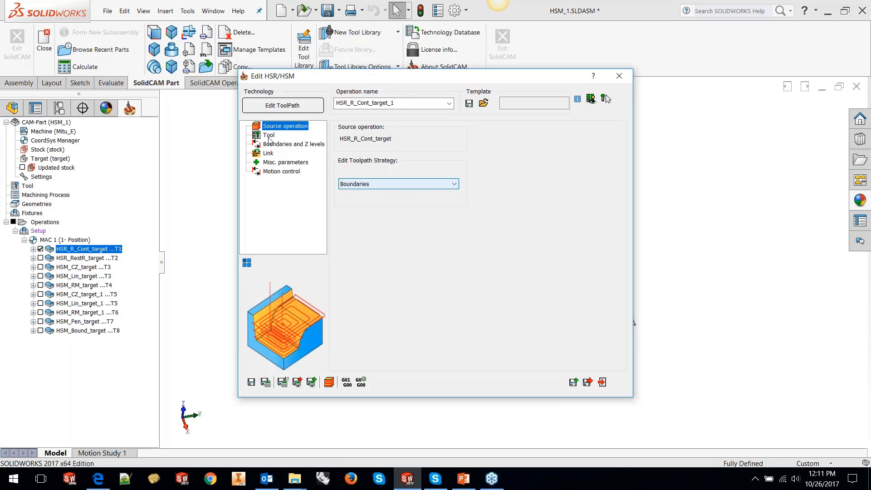
- Review the tool, boundary and link settings of the tool path edit
click(268, 136)
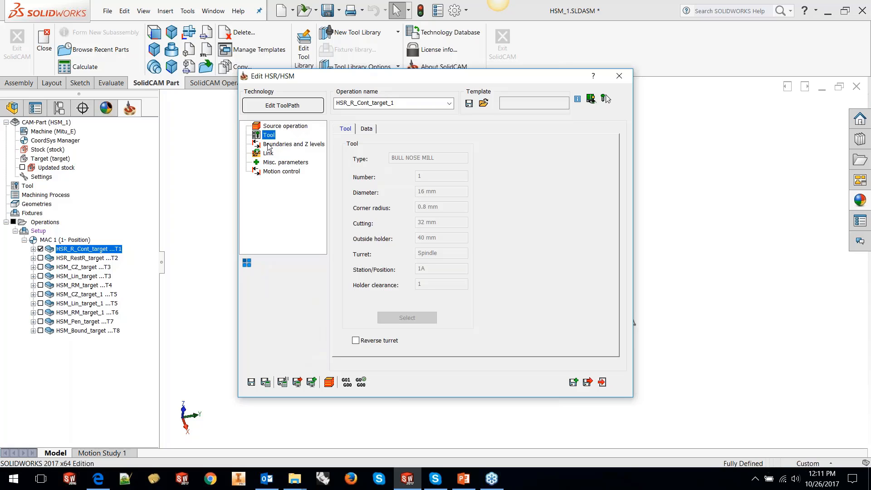
click(268, 144)
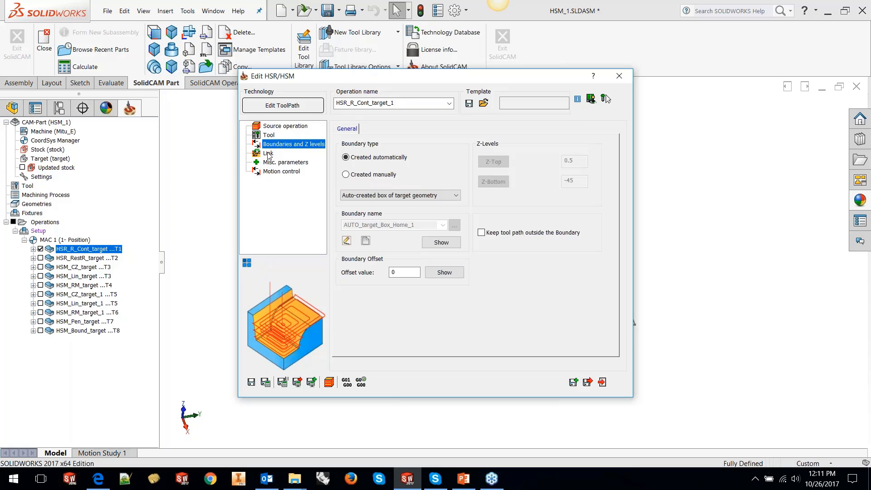
click(269, 154)
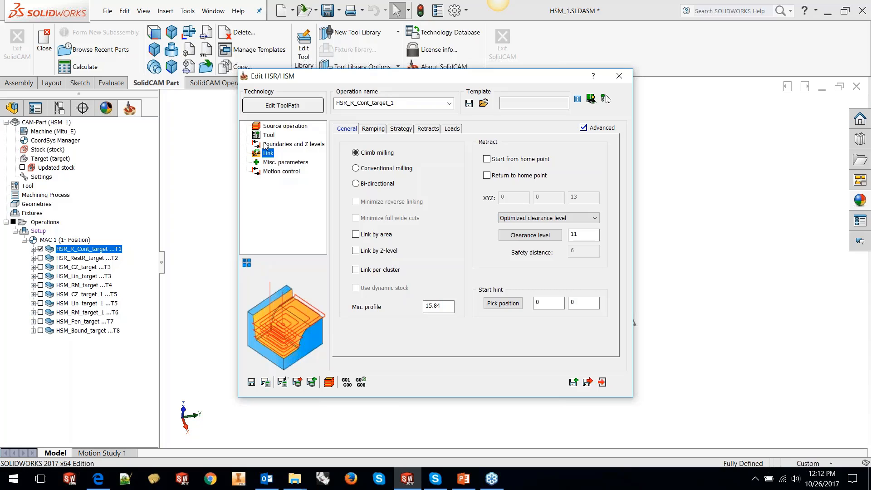
- Set the boundary type to manually created and start defining a new user-defined boundary
click(267, 144)
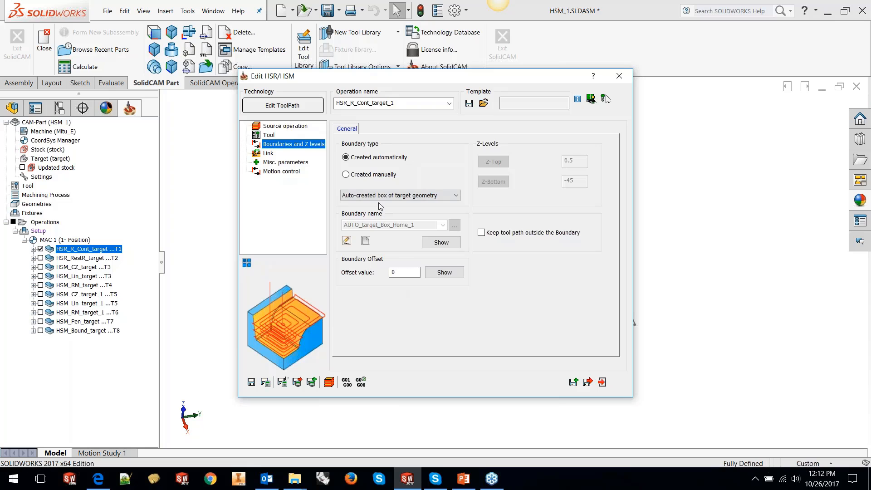
click(364, 175)
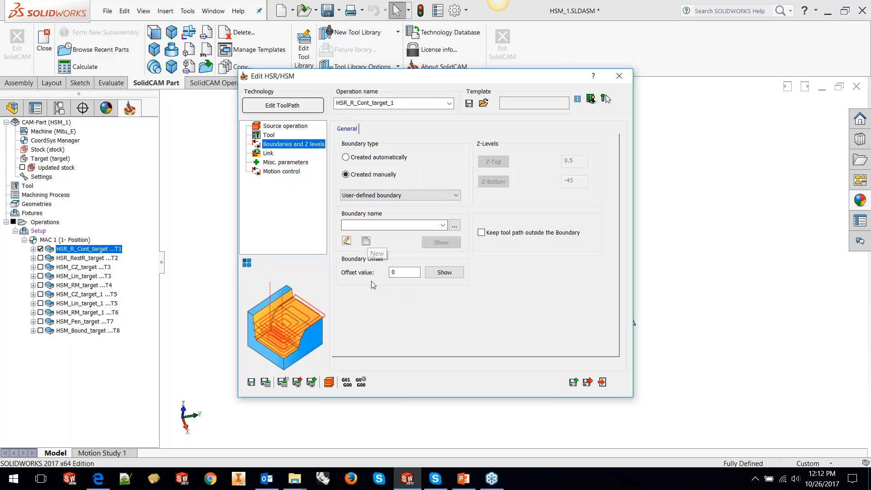
click(365, 241)
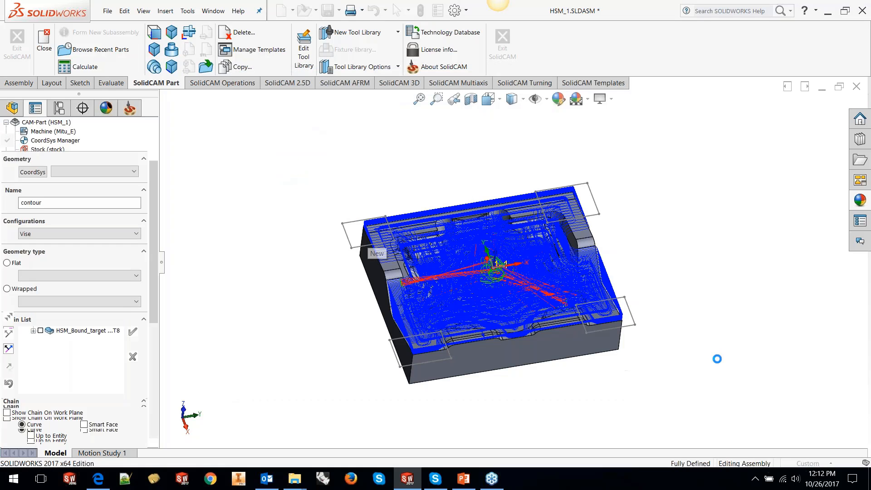
- Chain the four corner rectangles into the boundary geometry named contour, accept it, and move the operation dialog clear of the model
click(255, 147)
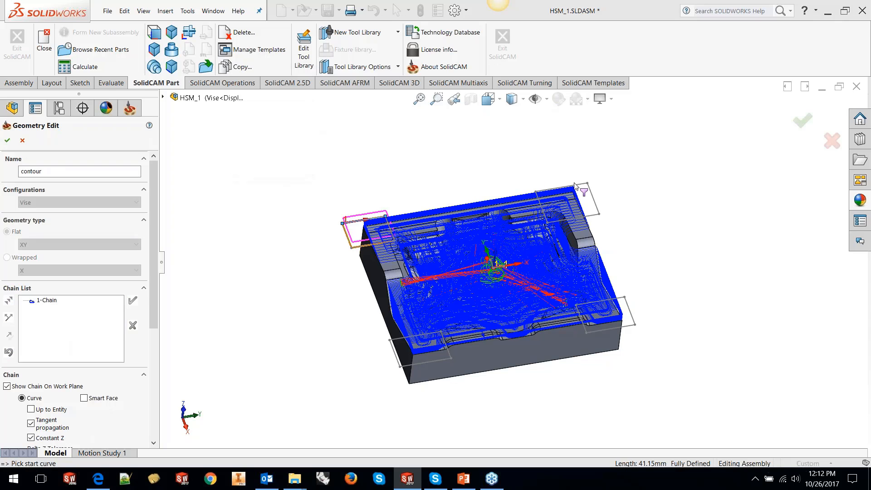
click(575, 186)
click(254, 147)
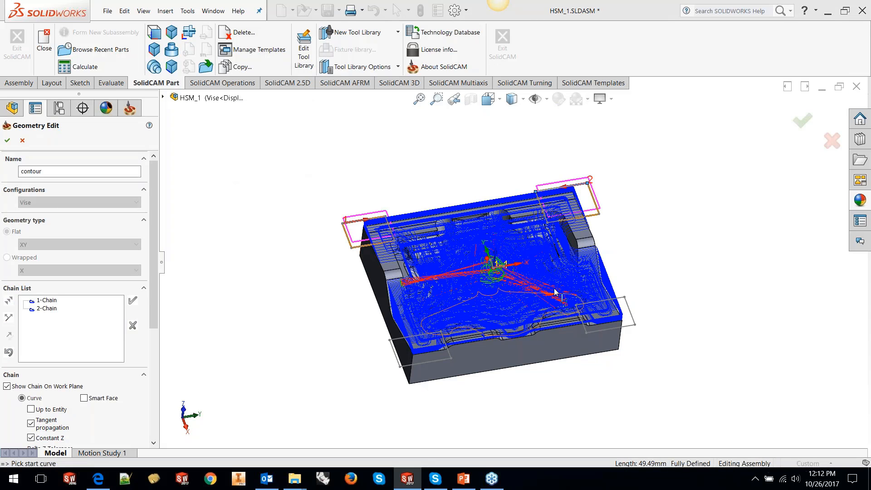
click(629, 310)
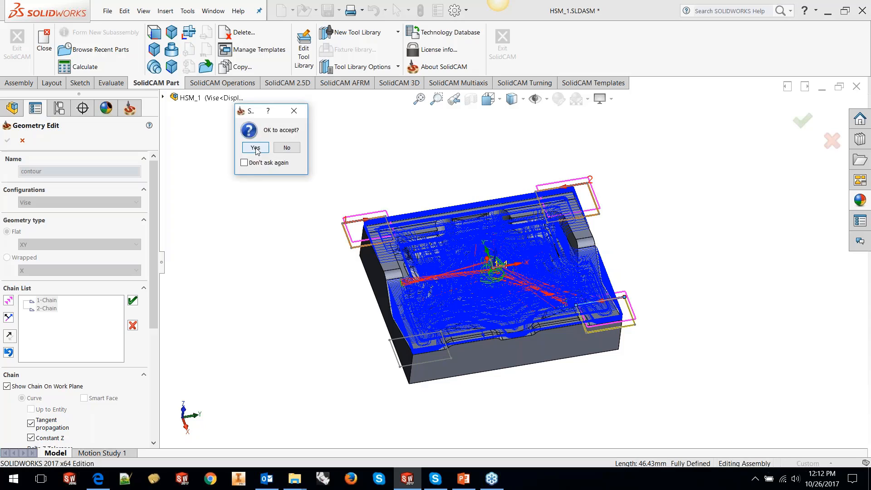
click(255, 148)
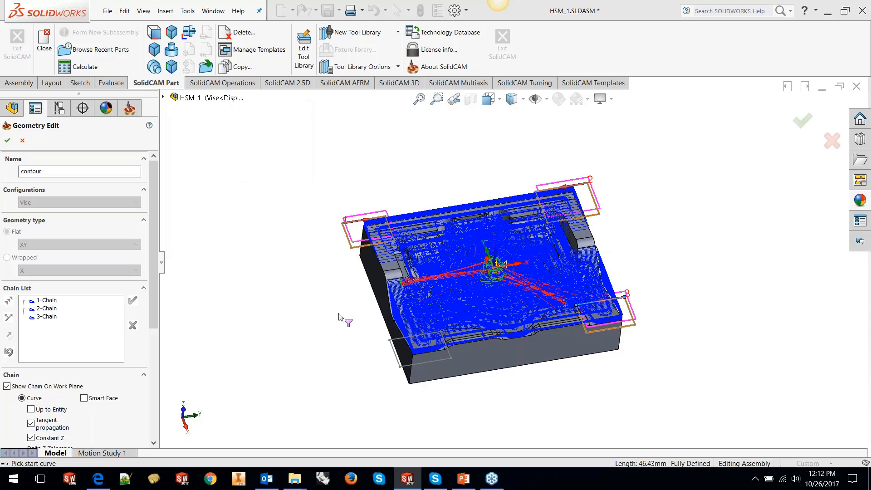
click(256, 149)
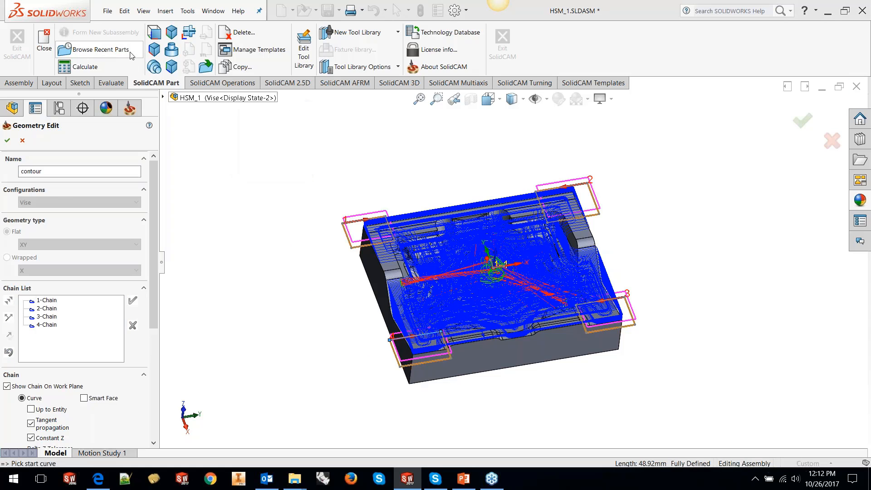
click(7, 141)
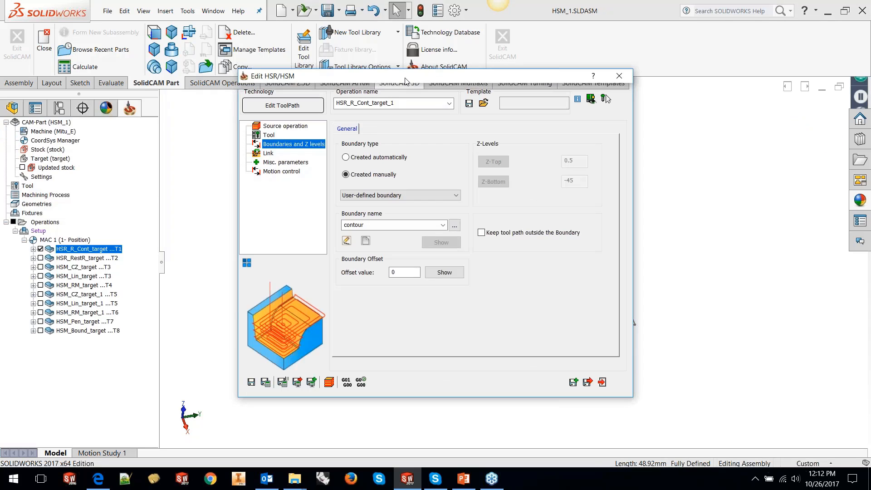
drag(405, 81, 205, 73)
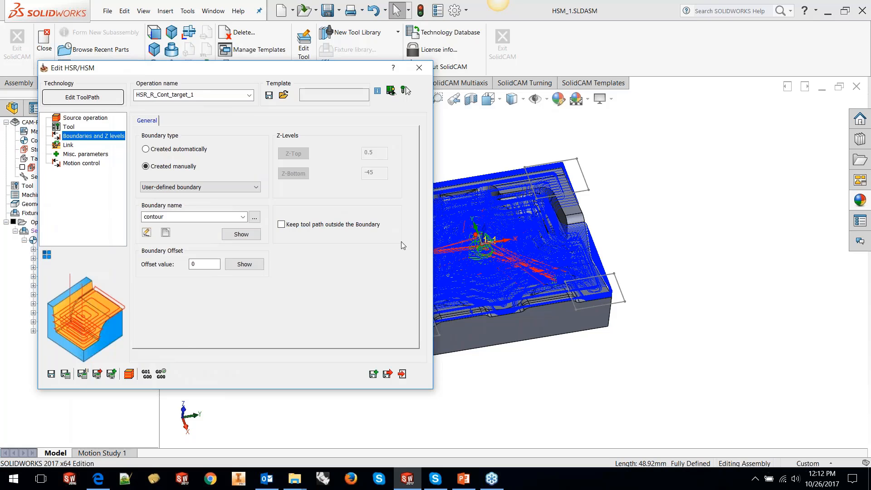
- Keep the tool path outside the contour boundary, save and calculate the tool path edit, and close the operation
click(347, 232)
drag(248, 72, 465, 68)
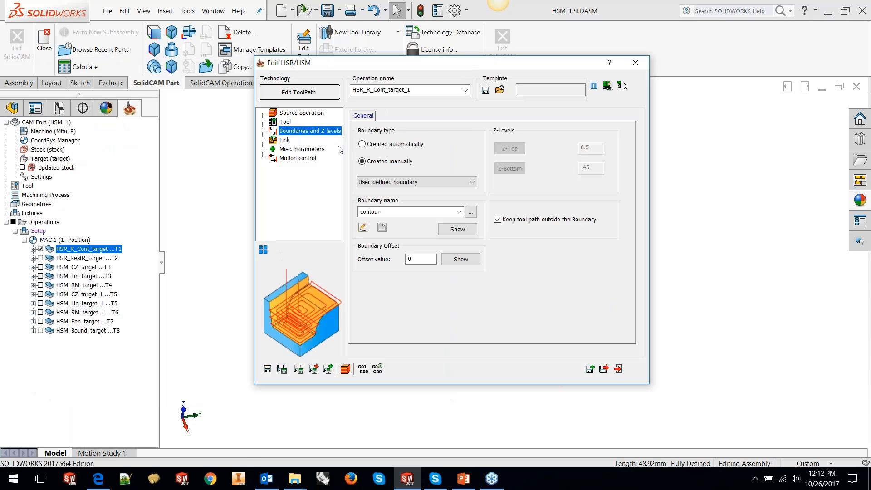
click(284, 141)
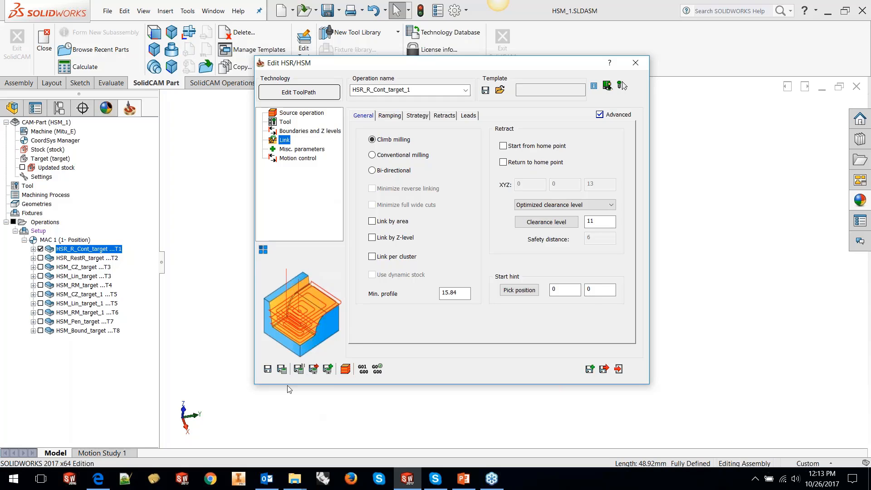
click(281, 369)
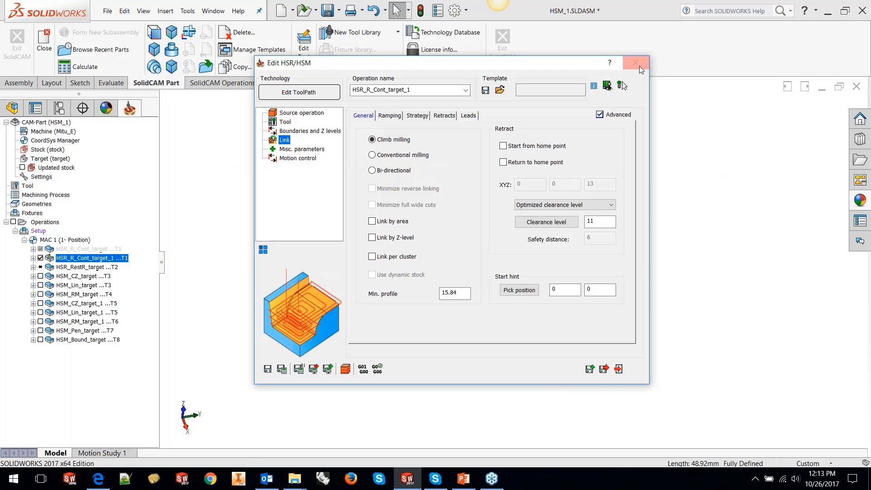
click(640, 68)
- Examine the recalculated roughing tool path around the four corner rectangles
middle_drag(669, 245, 703, 295)
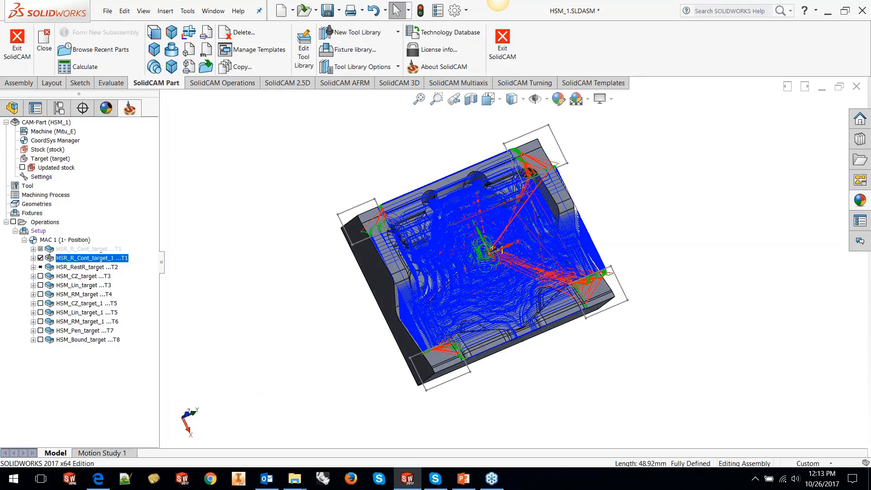
scroll(380, 229, down, 1)
scroll(379, 227, down, 3)
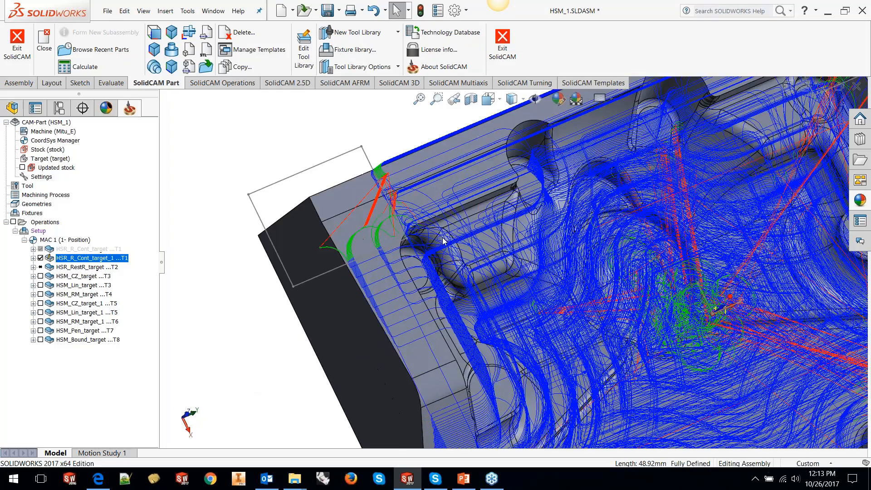
scroll(444, 241, up, 2)
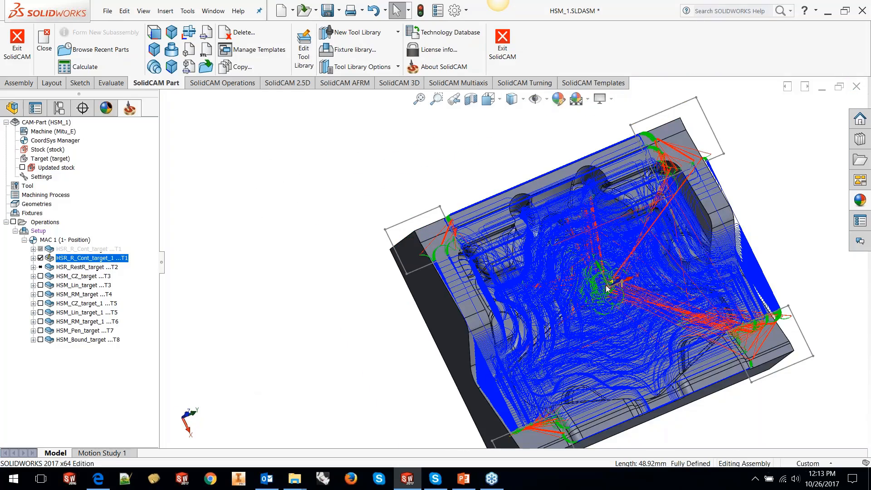
scroll(608, 289, up, 1)
middle_drag(608, 326, 616, 280)
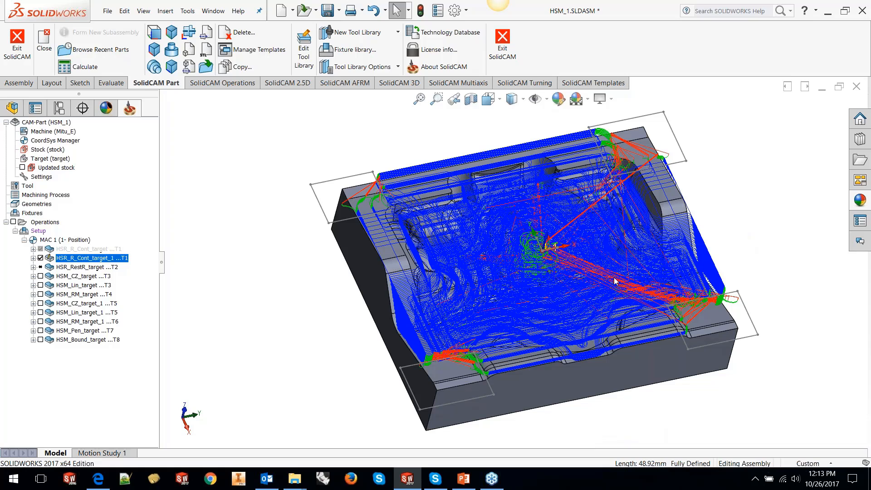
- Delete the edited operation HSR_R_Cont_target_1 and unsuppress the original HSR_R_Cont_target operation
right_click(87, 263)
click(109, 411)
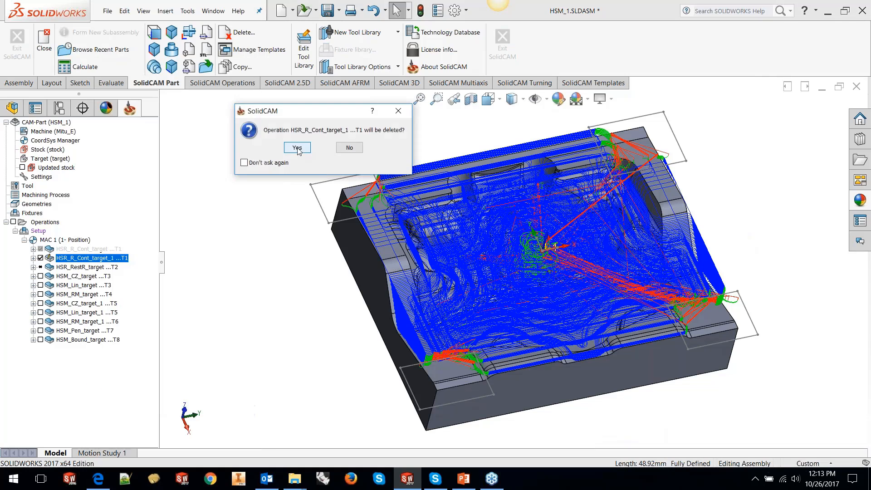
key(Return)
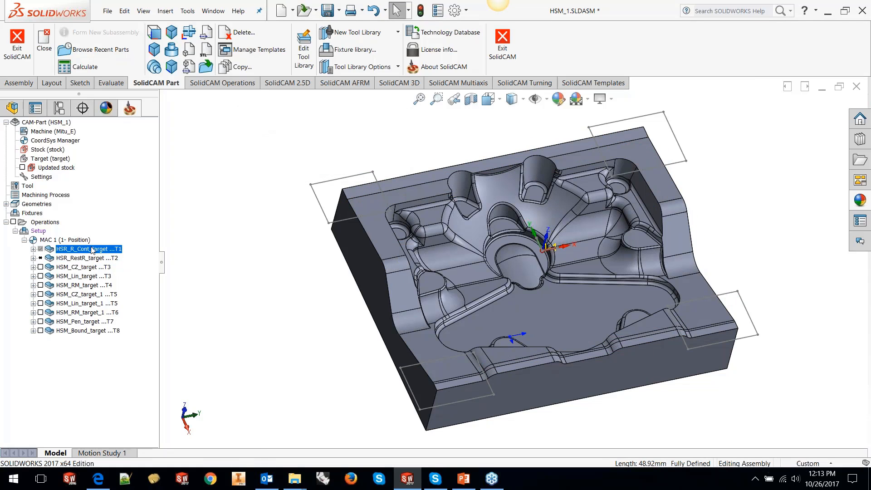
right_click(92, 250)
click(111, 470)
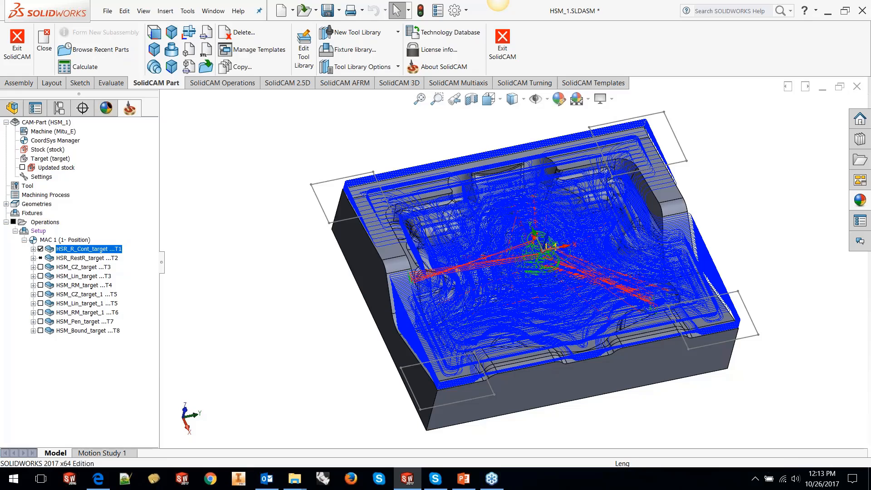
- Hide the sketch containing the four corner rectangles
middle_drag(482, 233, 476, 260)
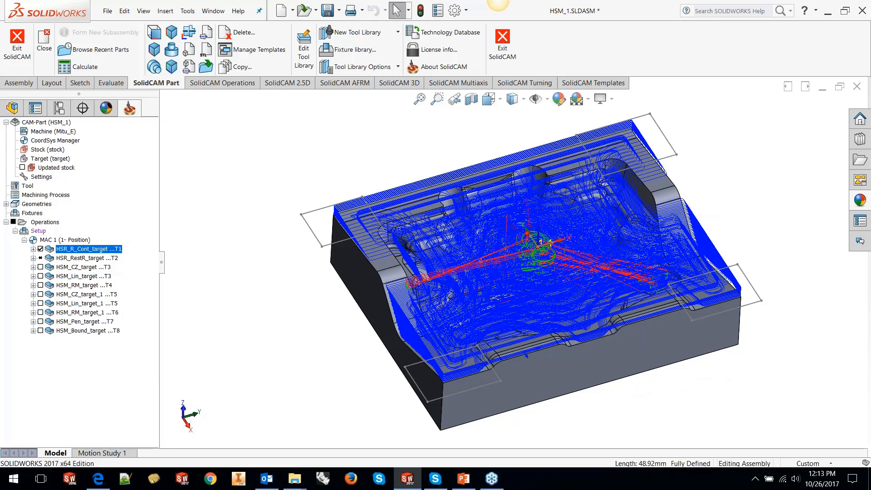
click(325, 209)
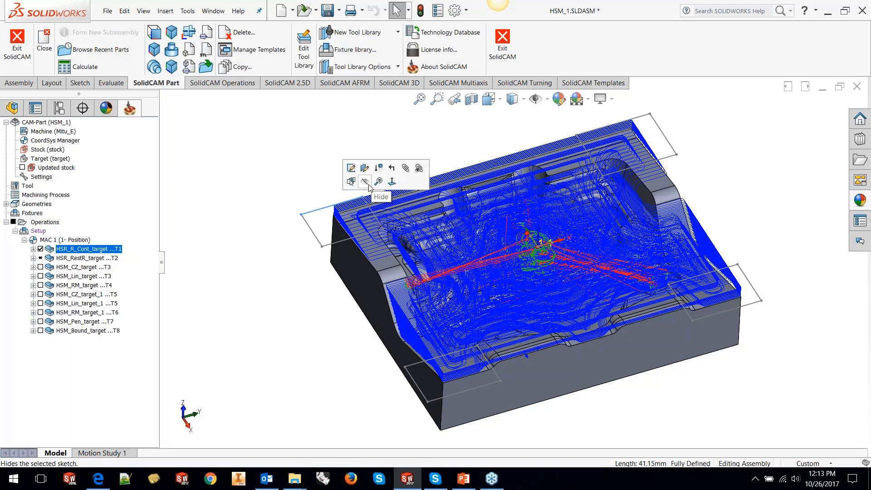
scroll(532, 247, up, 2)
scroll(525, 320, down, 2)
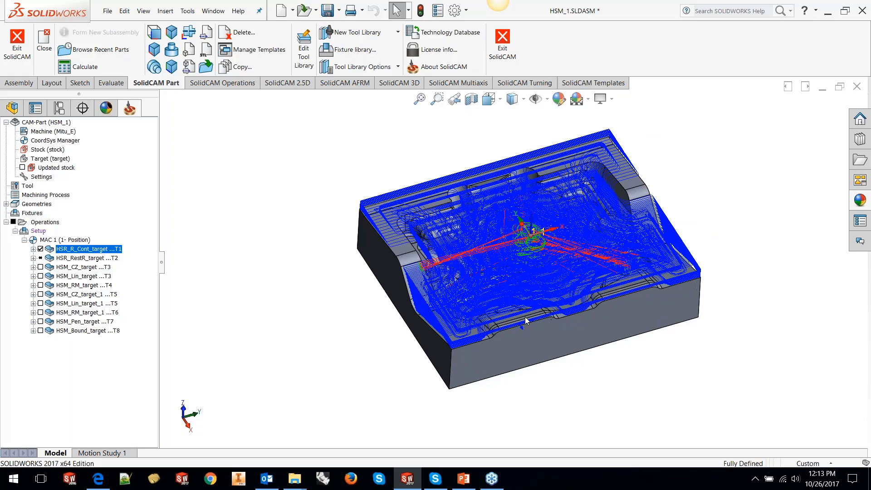
- Sketch a corner rectangle about 50 by 46 mm on the block's contoured side face, extending past its upper and outer edges, and exit the sketch
middle_drag(540, 324, 519, 334)
click(519, 334)
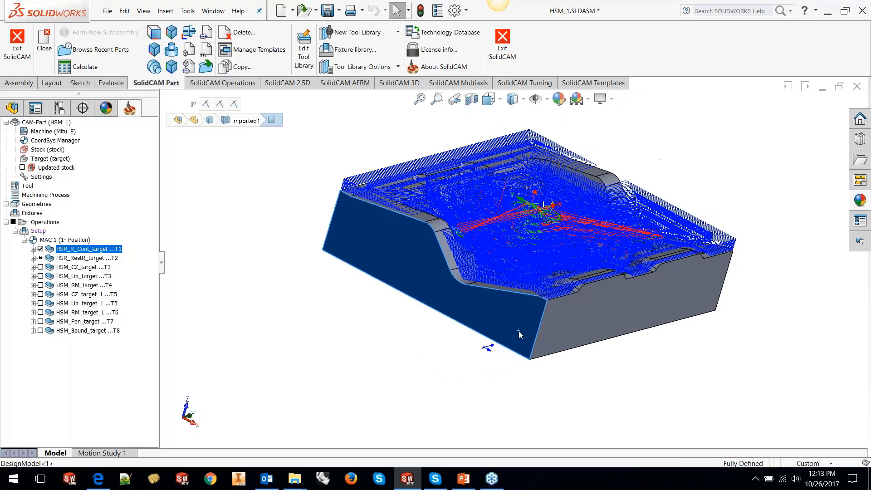
click(559, 304)
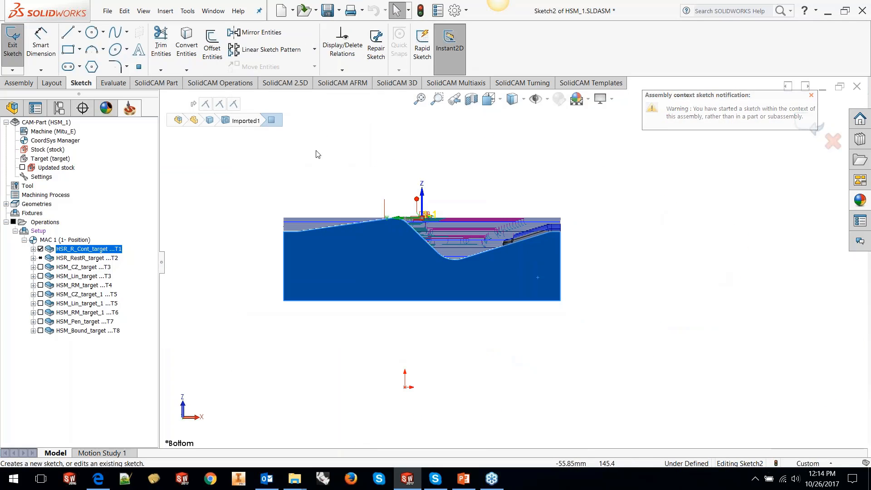
click(73, 55)
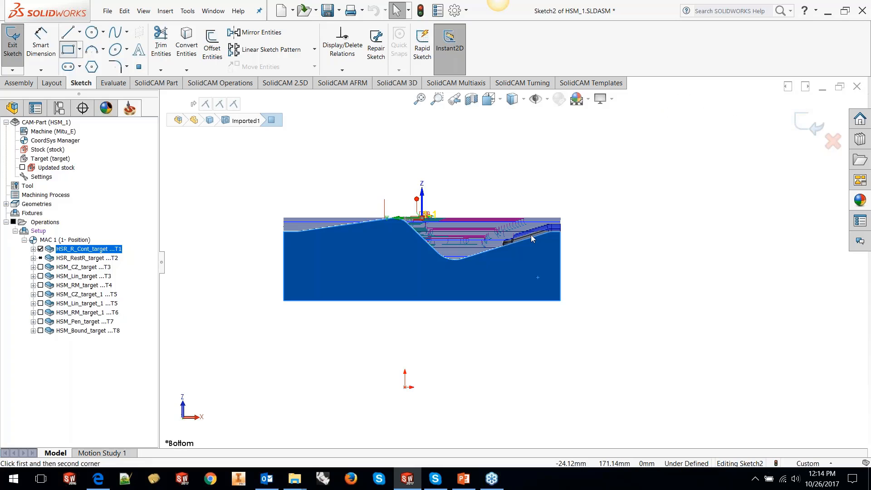
click(490, 201)
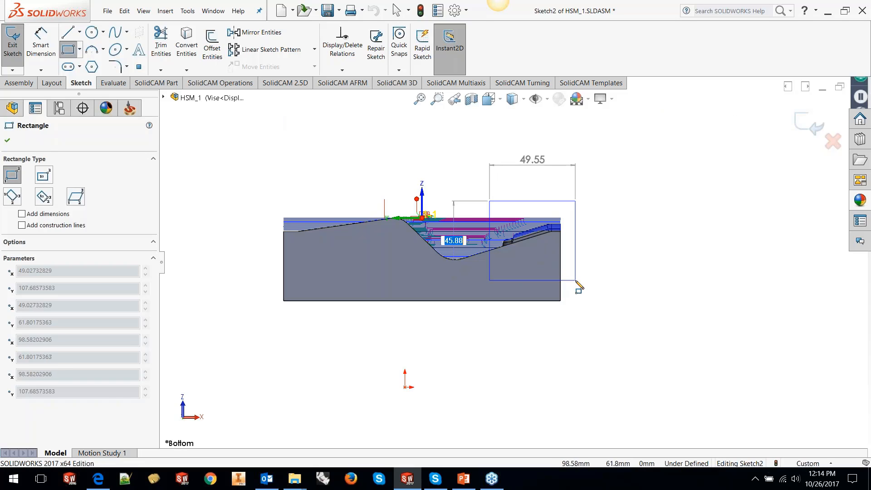
click(575, 280)
key(Escape)
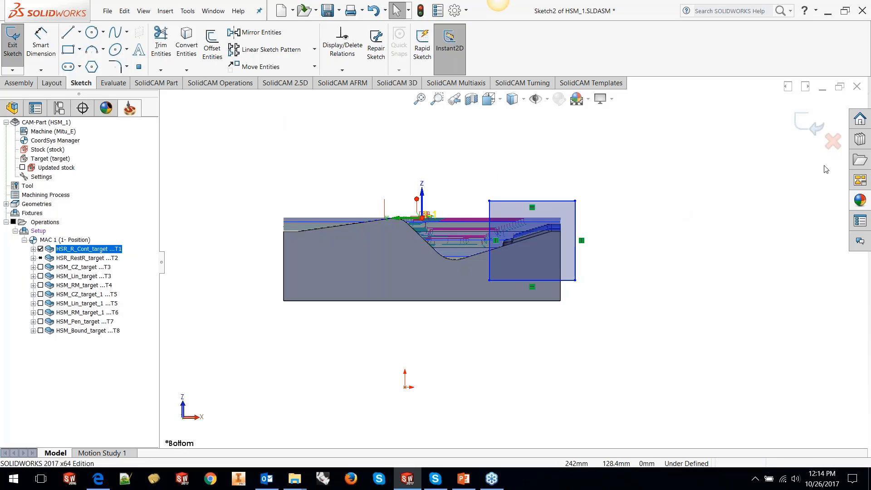
click(13, 45)
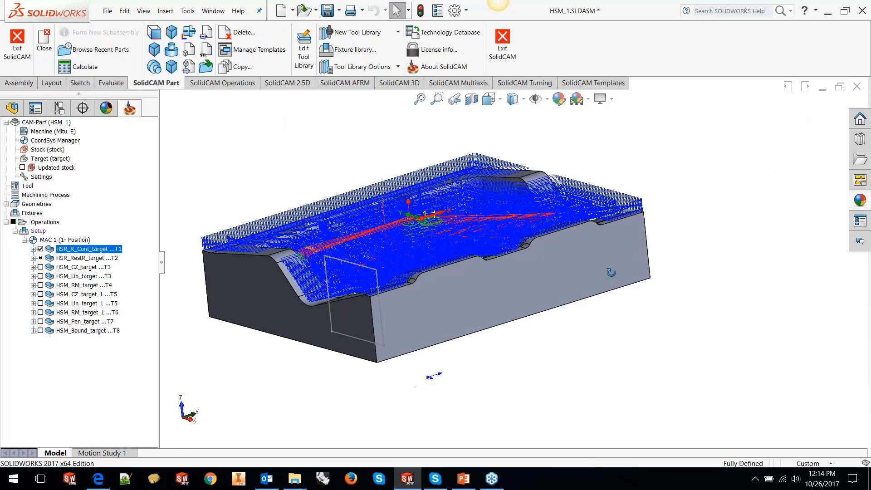
- Start an HSR/HSM tool path edit of HSR_R_Cont_target with a manually created boundary and begin defining its geometry
right_click(63, 249)
click(109, 116)
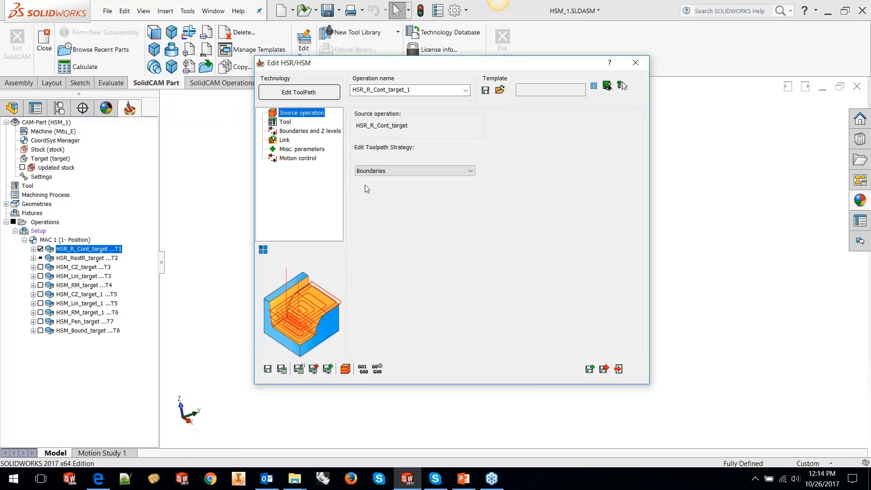
click(294, 132)
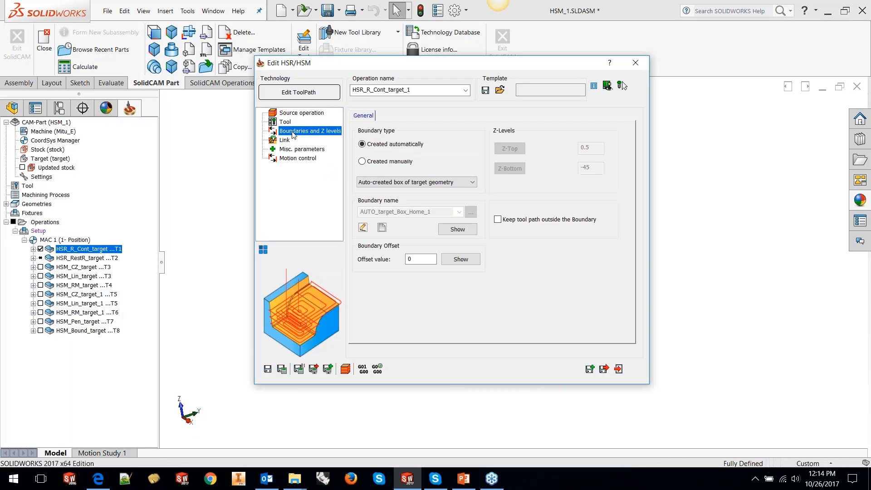
click(384, 162)
click(382, 228)
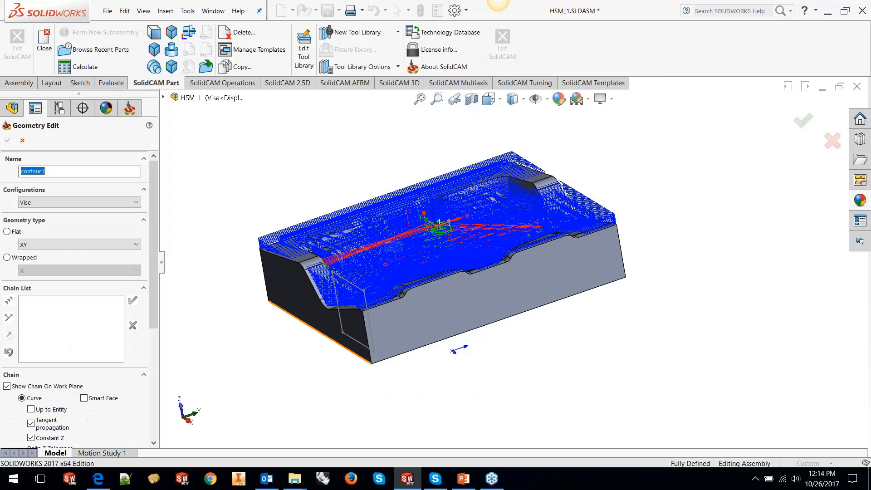
- Chain the rectangle on the side face into the boundary geometry contour1 and accept it
click(373, 313)
click(256, 148)
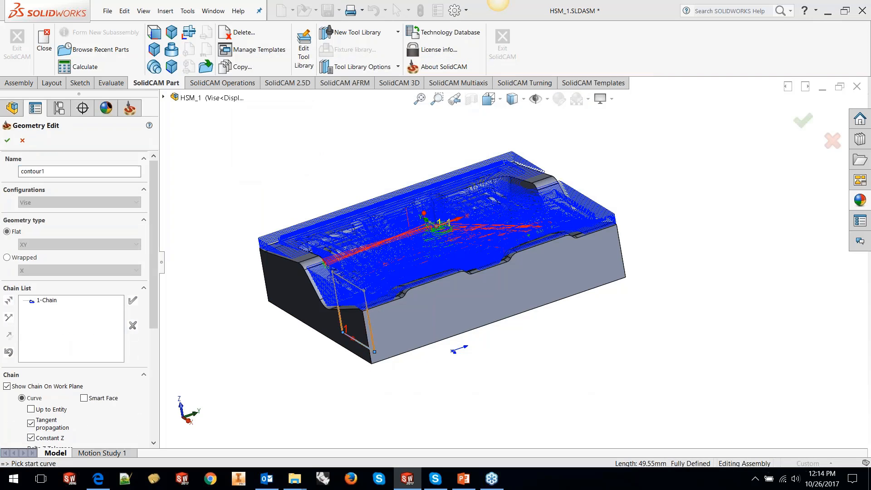
click(7, 140)
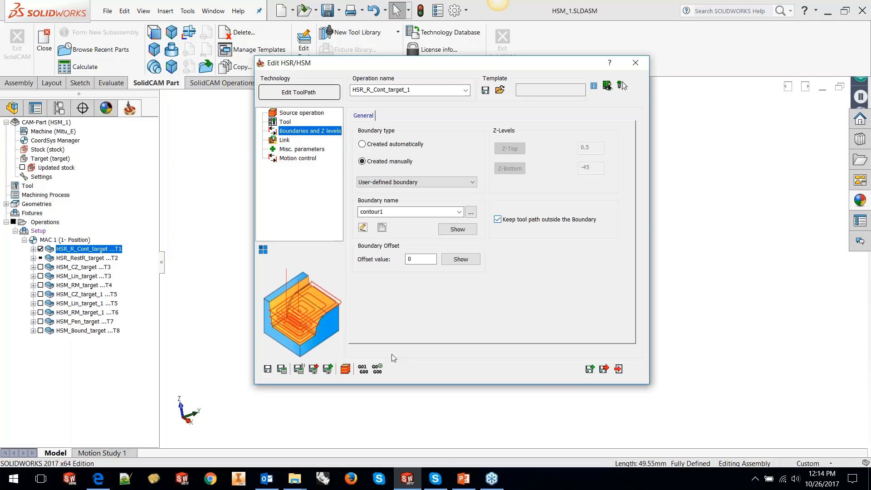
- Save and calculate the edit with the tool path kept outside contour1, exit the operation, and examine the trimmed tool path
click(281, 369)
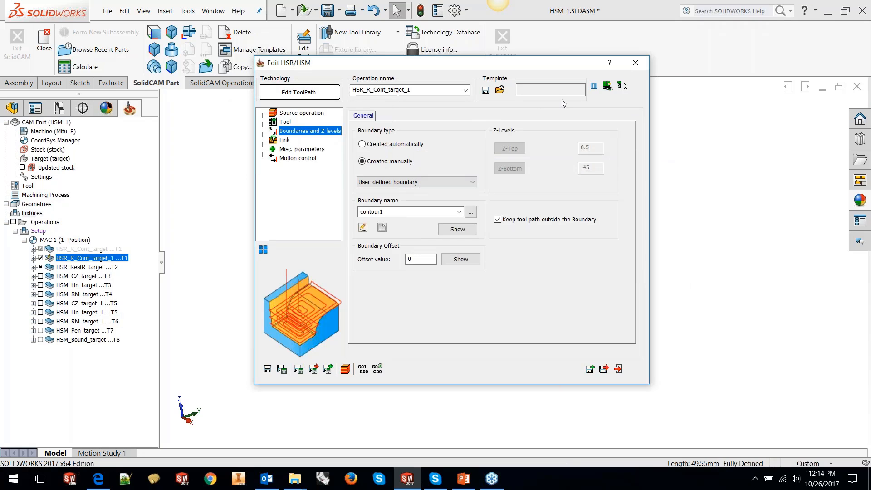
click(620, 369)
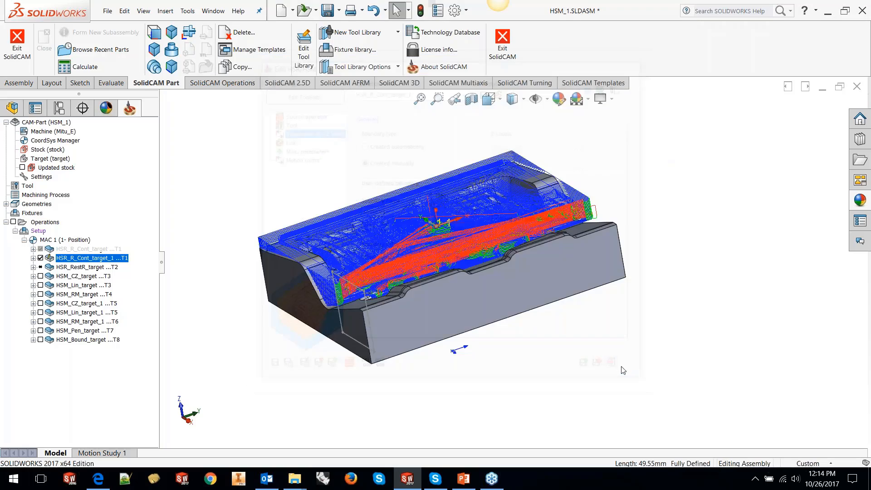
scroll(500, 261, down, 5)
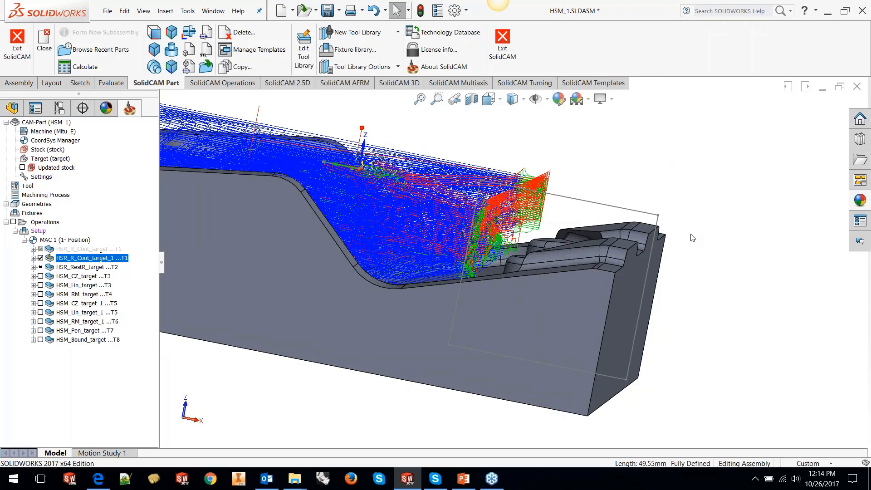
key(f)
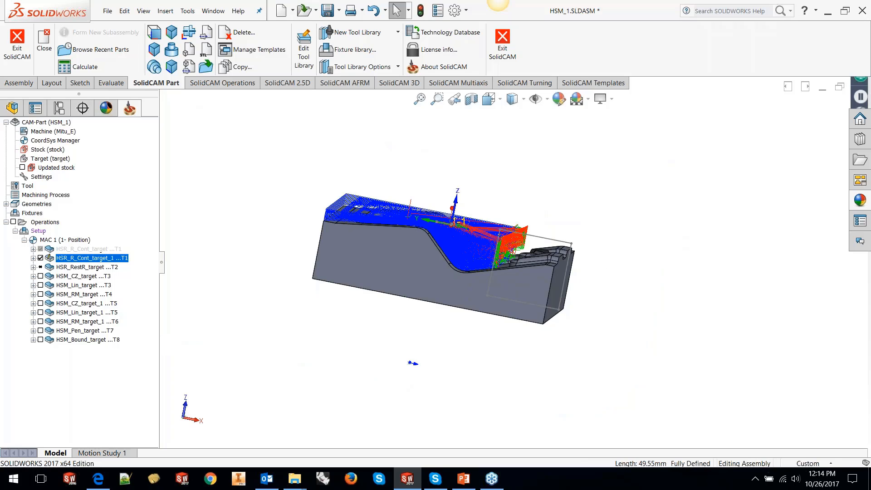
middle_drag(675, 239, 606, 293)
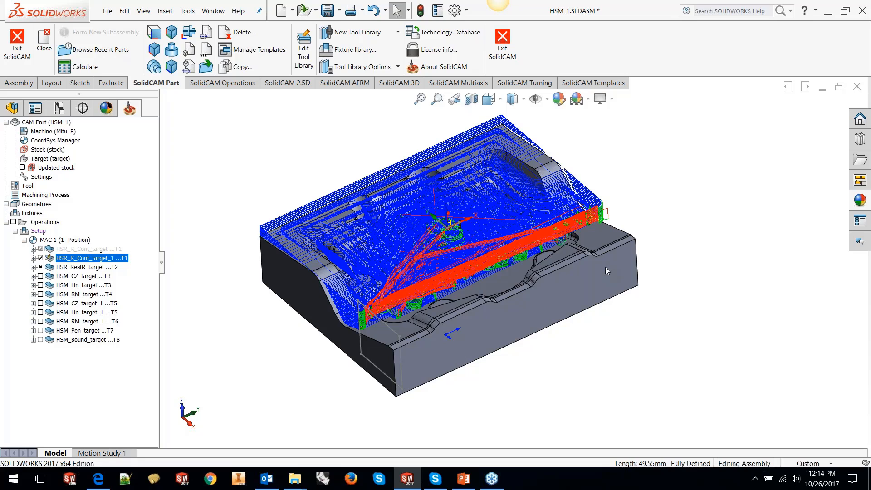
- Turn off the tool path display of HSR_R_Cont_target_1 and delete that operation
click(40, 258)
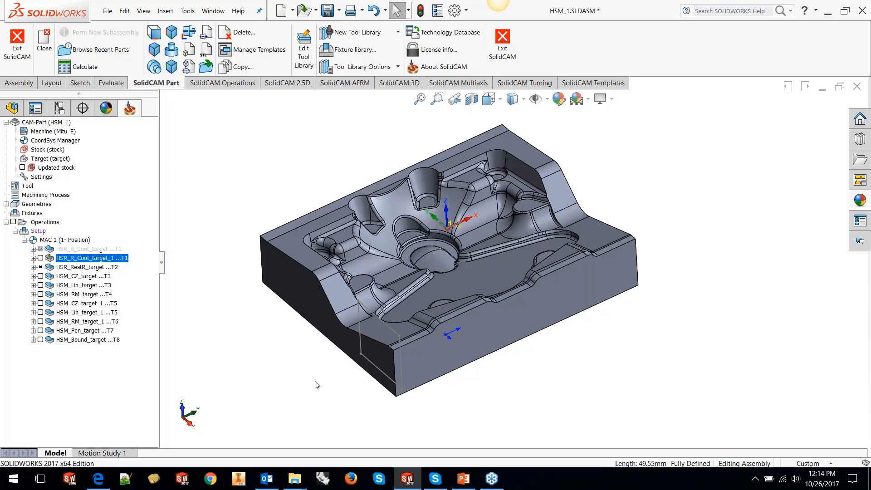
right_click(66, 259)
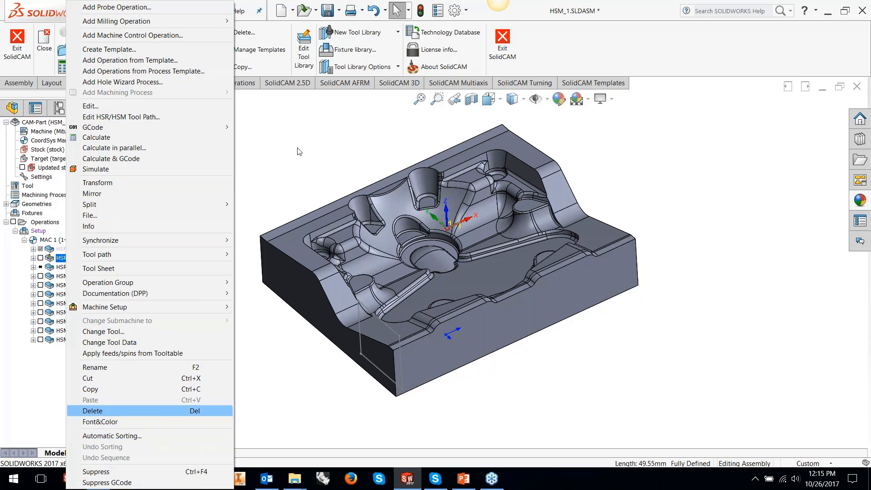
click(94, 411)
click(298, 148)
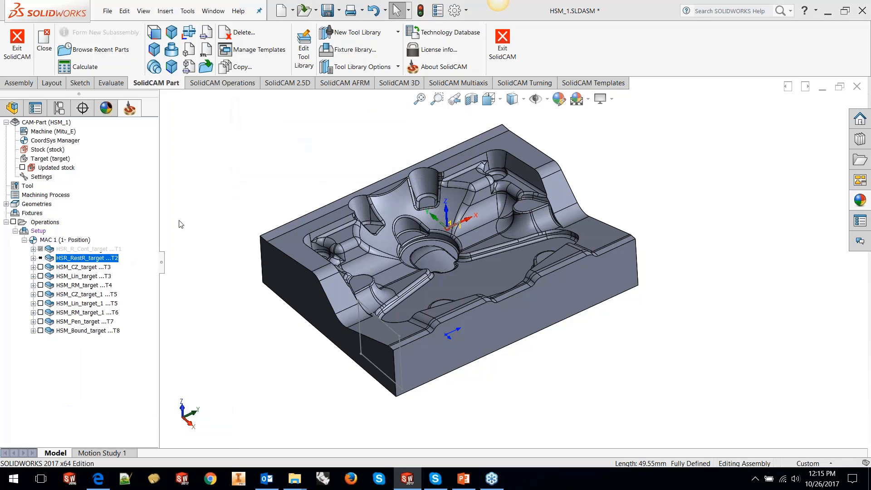
- Unsuppress the HSR_R_Cont_target operation and turn off its tool path display
right_click(70, 253)
click(105, 472)
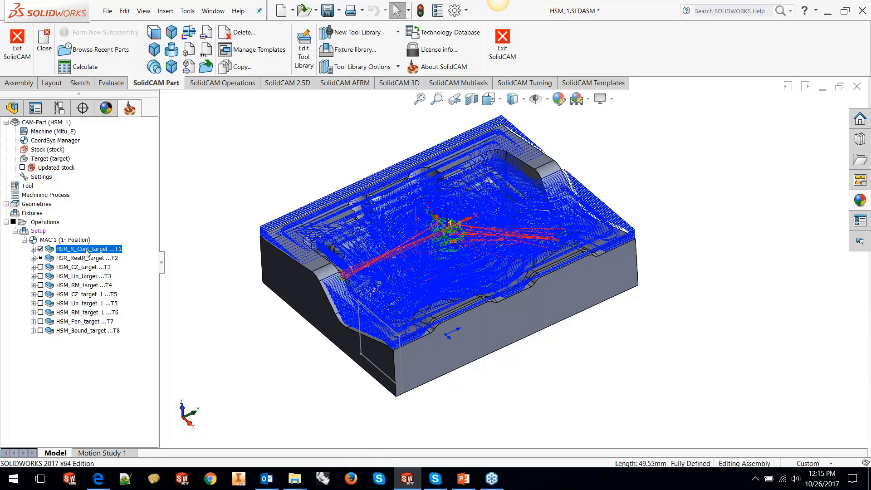
click(41, 249)
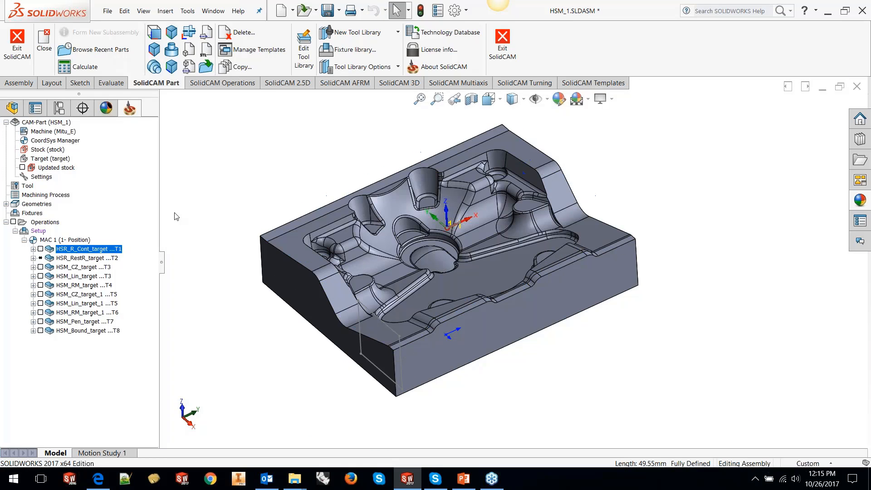
- Turn on the tool path display of the HSM_Lin_target operation
click(70, 278)
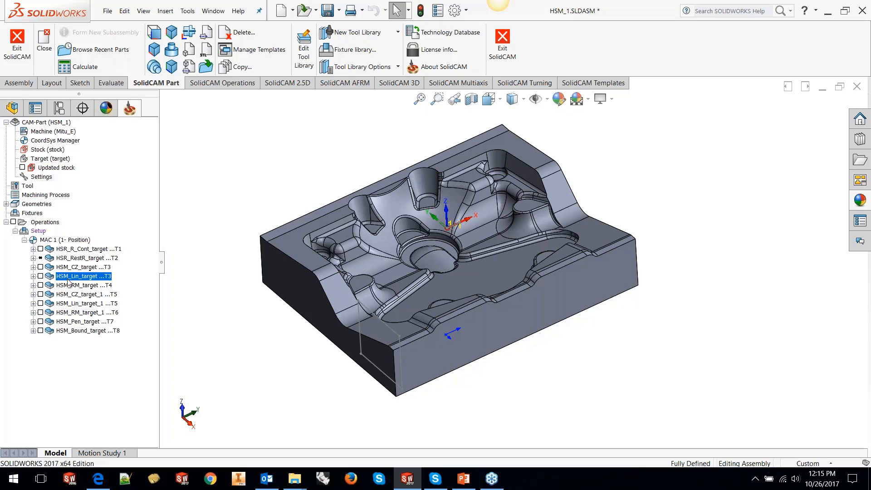
click(41, 277)
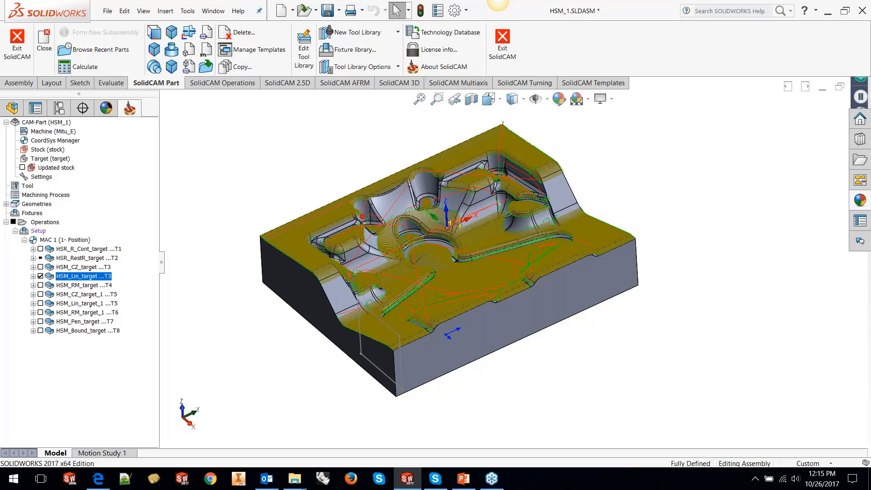
right_click(90, 277)
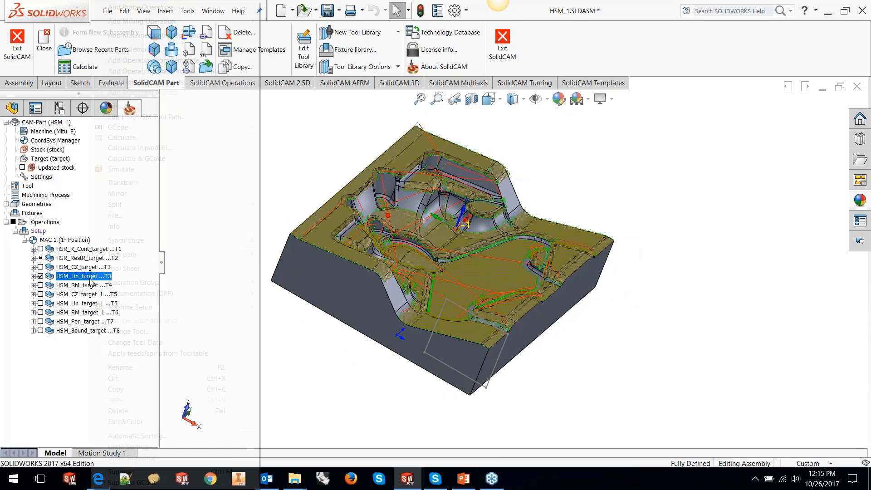
click(136, 106)
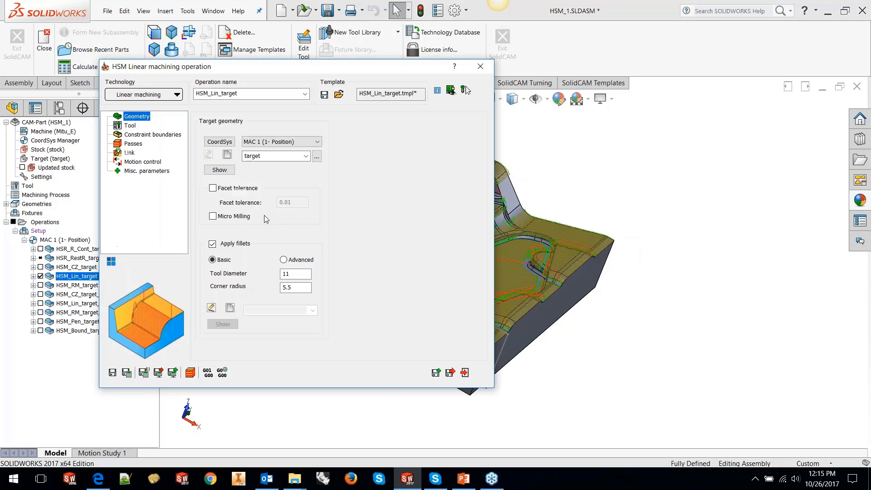
click(481, 67)
- Start an HSR/HSM tool path edit of HSM_Lin_target, choose the Z-level strategy, and open its boundary and Z-level settings
right_click(66, 278)
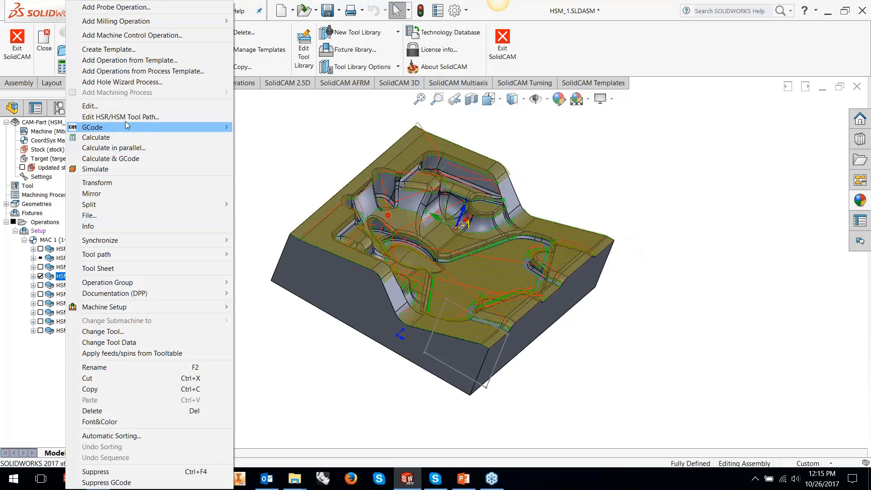
click(118, 117)
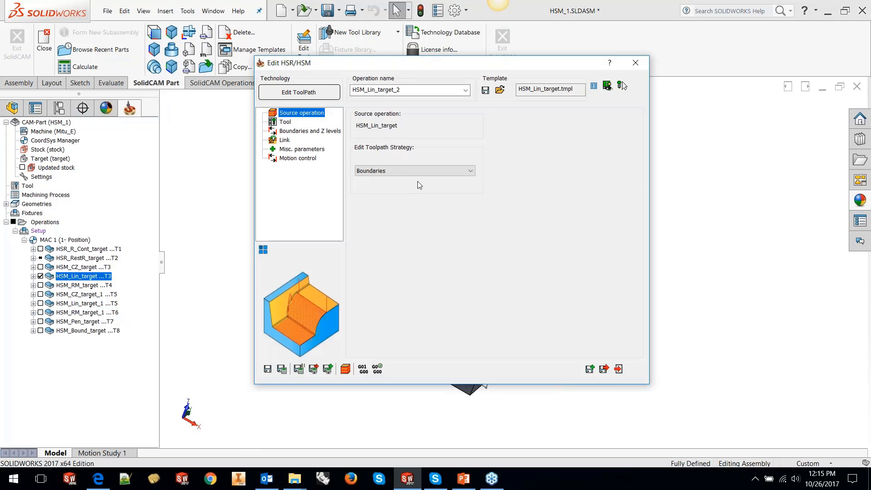
click(416, 171)
click(411, 188)
click(310, 131)
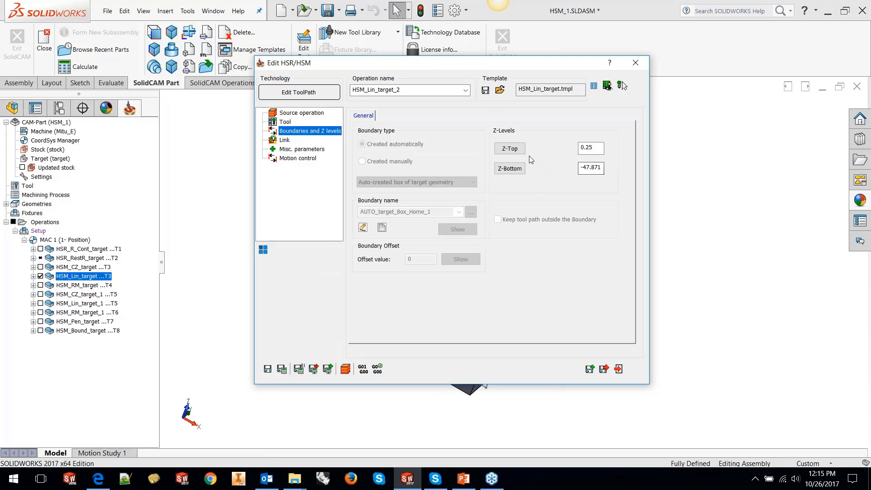
- Set Z-Top to -2.917 by picking the vertex where the side face's edge begins its steep slope
click(508, 149)
scroll(438, 283, down, 5)
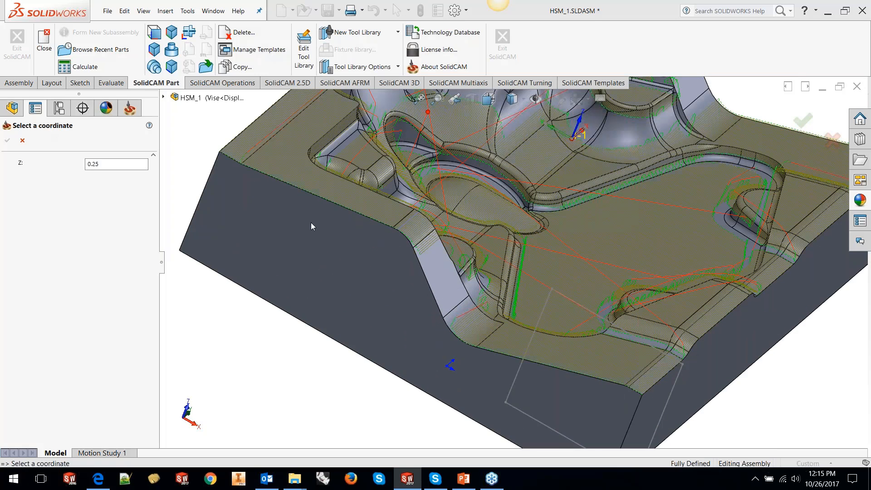
click(109, 164)
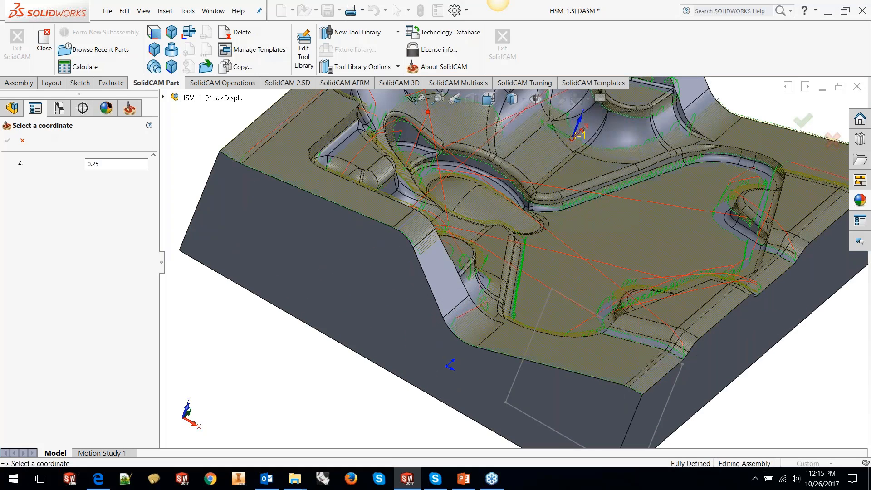
click(413, 247)
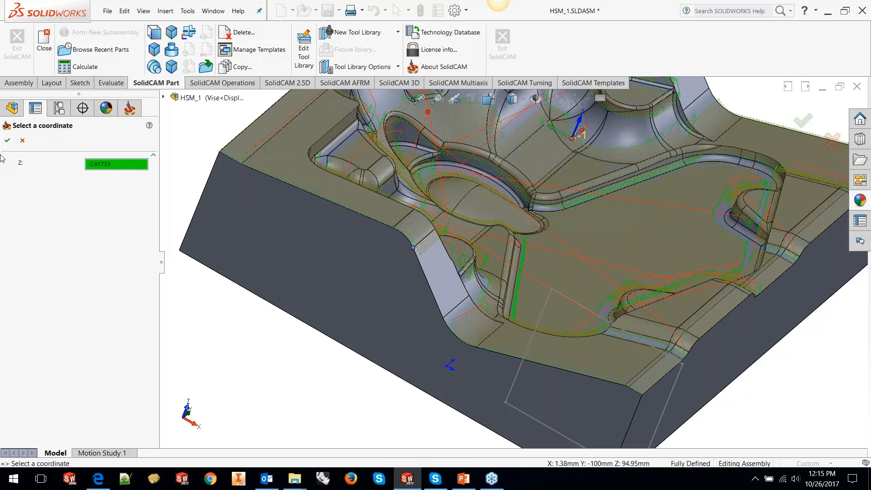
click(8, 140)
- Set Z-Bottom to -23.568 by picking the vertex at the foot of the sloped edge on the side face
click(509, 170)
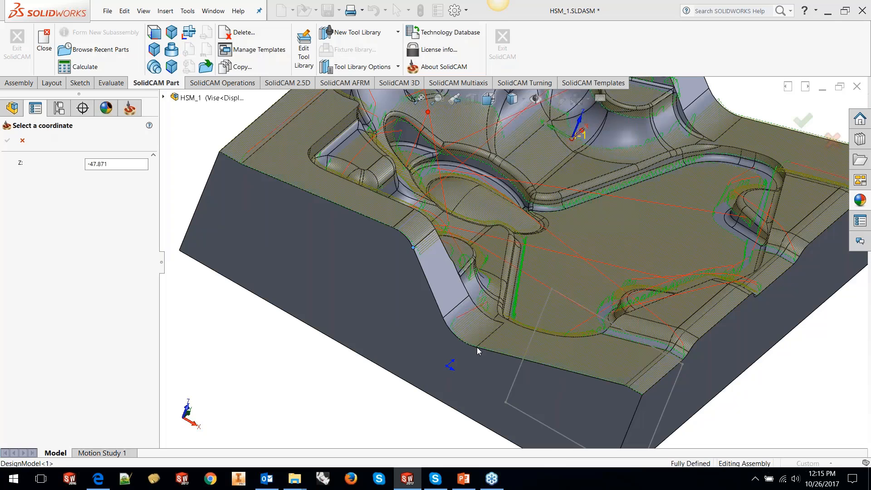
click(476, 348)
click(7, 140)
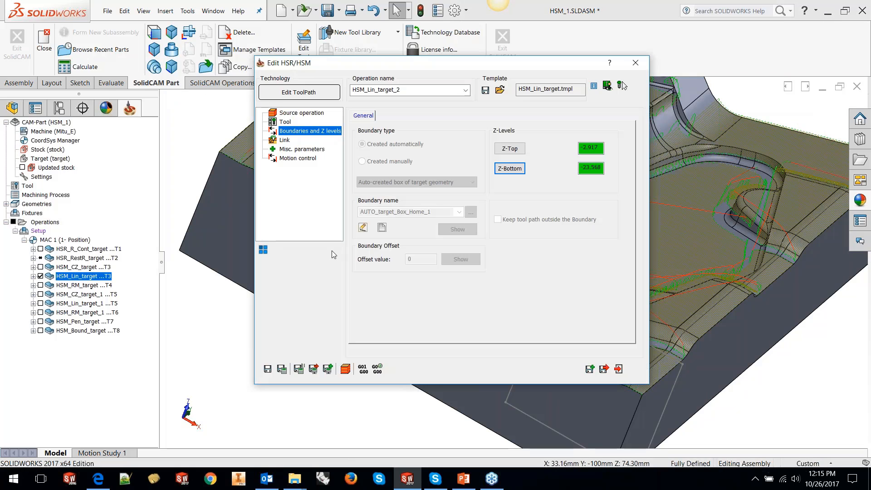
- Save and calculate HSM_Lin_target_2, exit the operation, and examine the tool path trimmed by Z levels
click(283, 369)
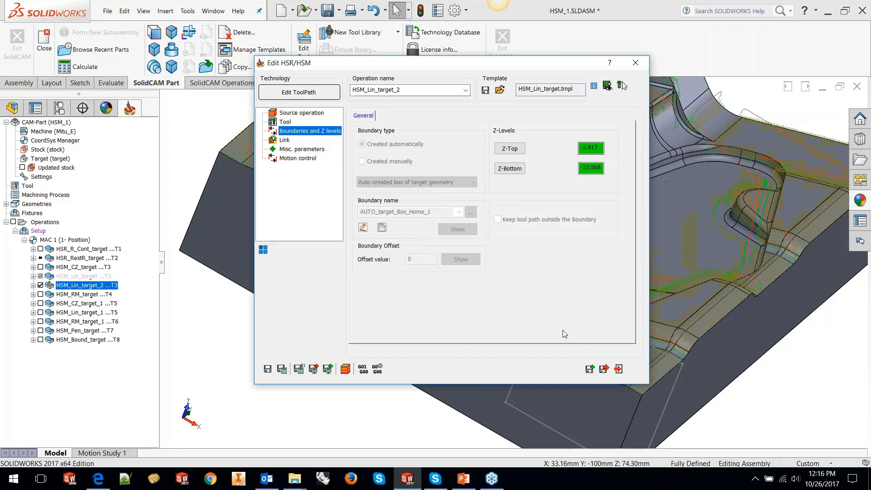
click(619, 369)
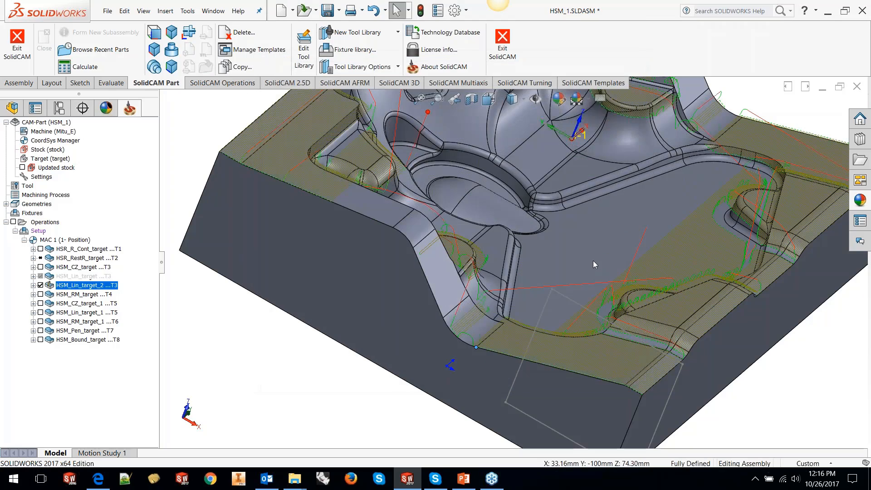
middle_drag(593, 261, 480, 263)
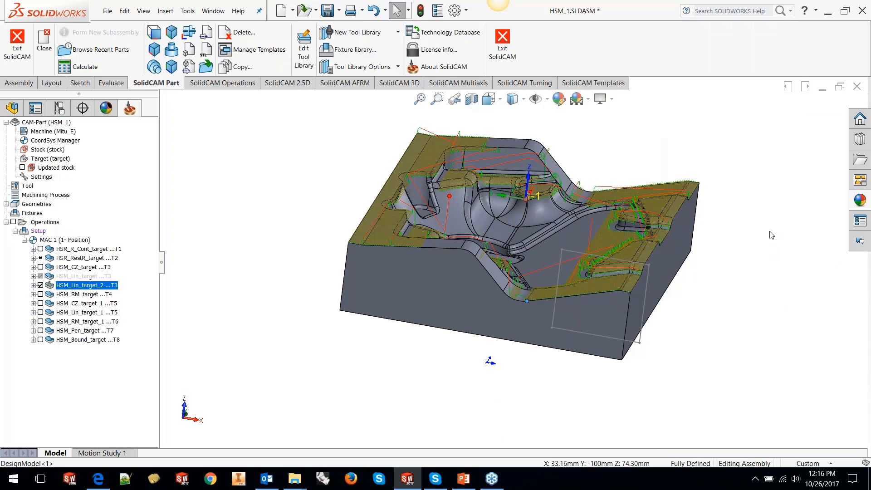
- Turn off the tool path display of HSM_Lin_target_2 and fit the whole part in view
click(40, 285)
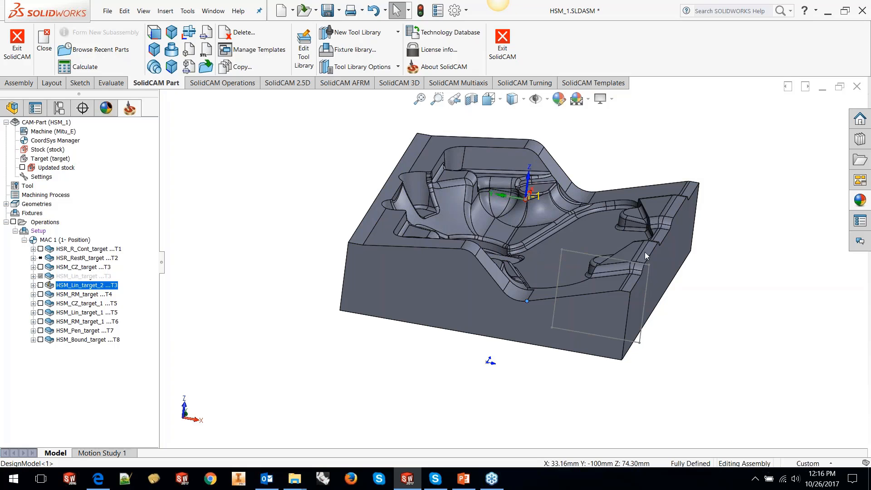
middle_drag(674, 238, 613, 282)
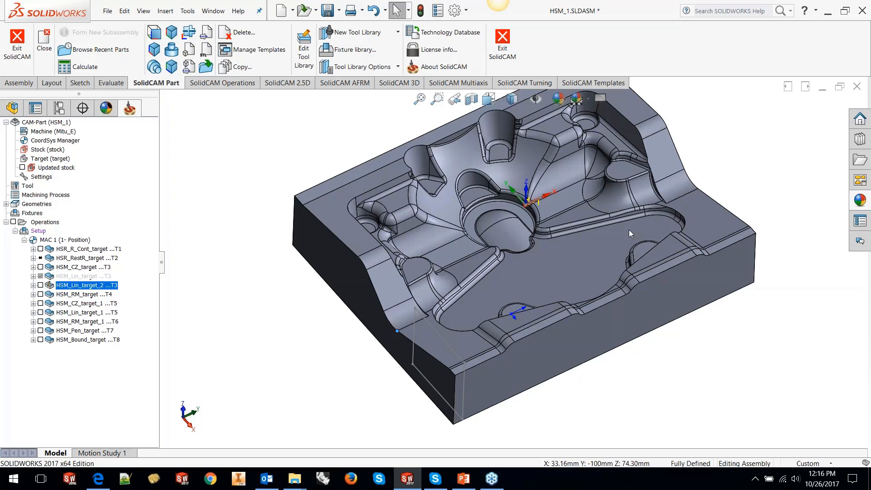
key(f)
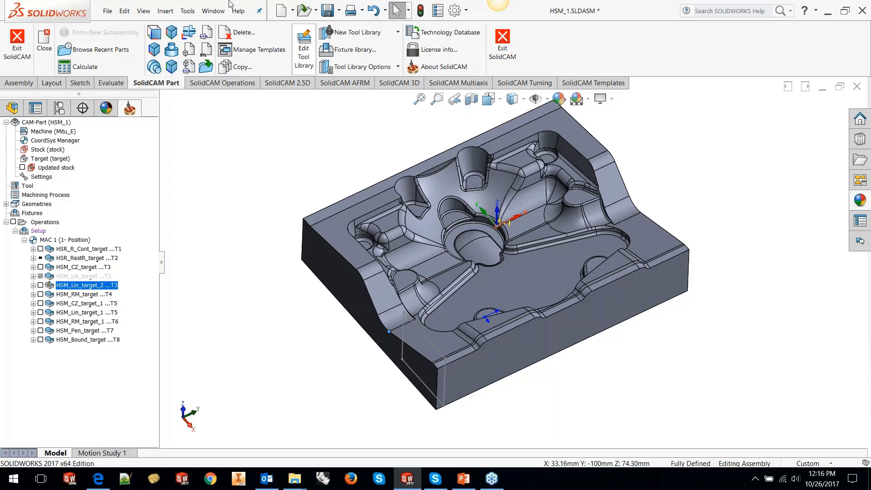
- Open the CAM-part BLADE ASSEMBLY.PRT from the SIMPLE TURBINE folder
click(187, 11)
mouse_move(209, 60)
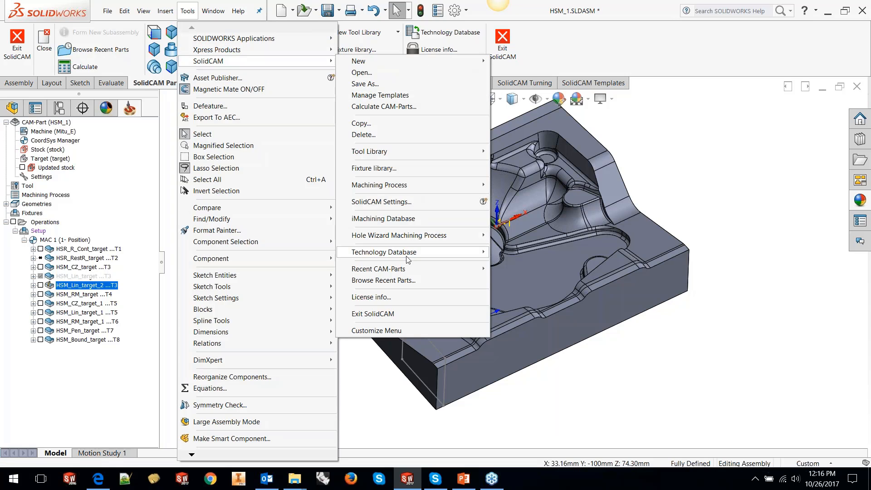
click(362, 73)
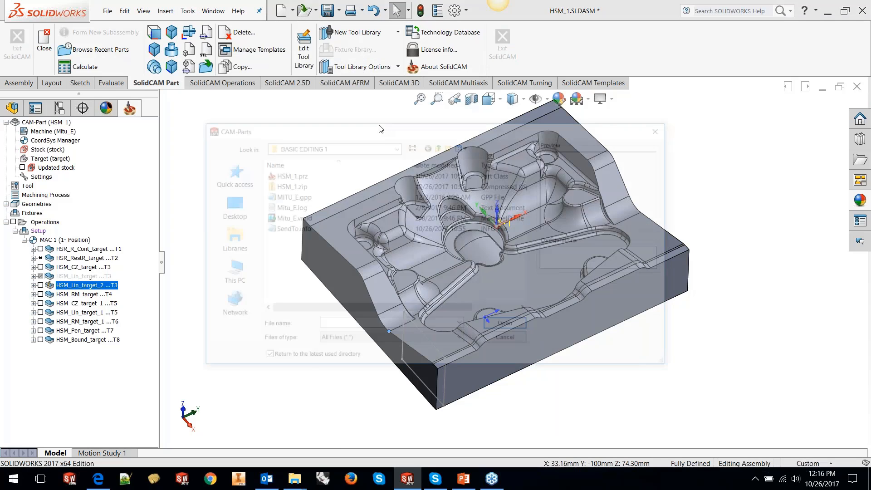
click(440, 145)
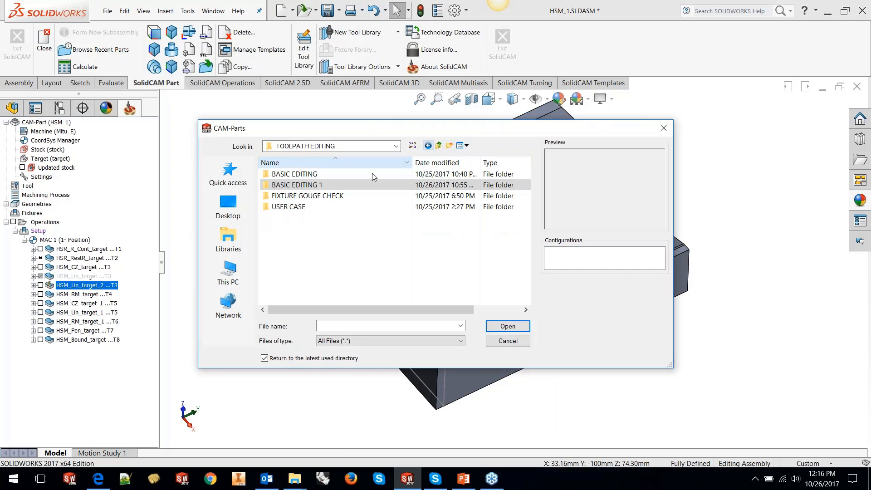
double_click(312, 175)
double_click(275, 197)
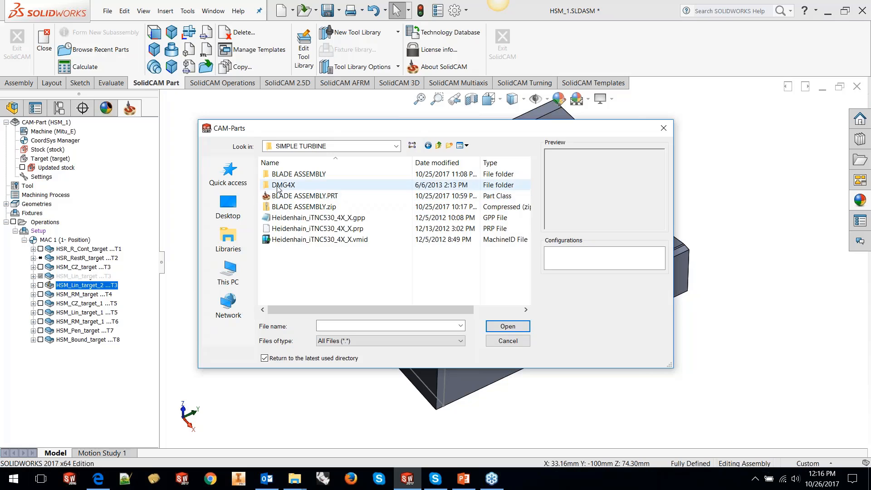
click(281, 196)
click(509, 330)
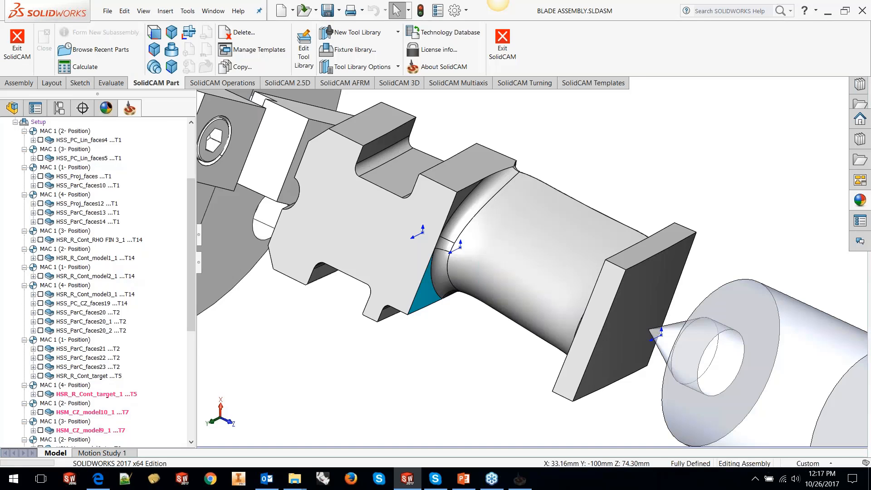
- Open the HSR_R_Cont_target_1 operation for editing and select model8 as its target geometry
right_click(64, 397)
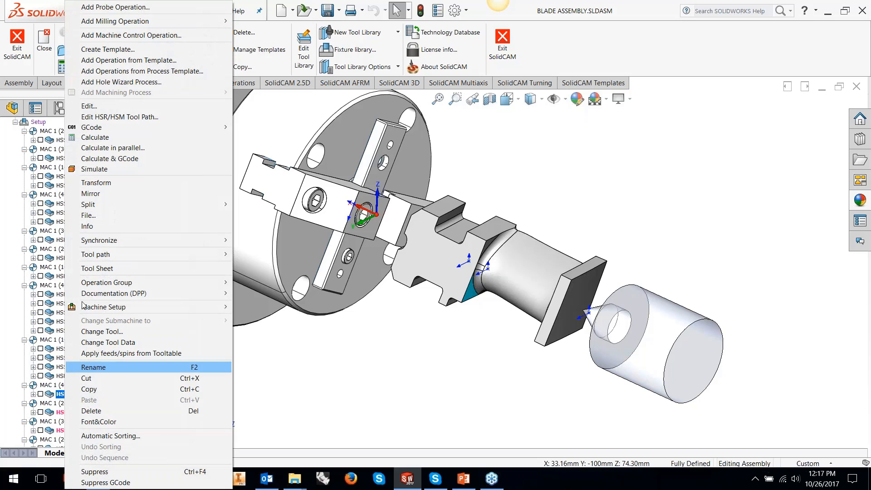
click(93, 106)
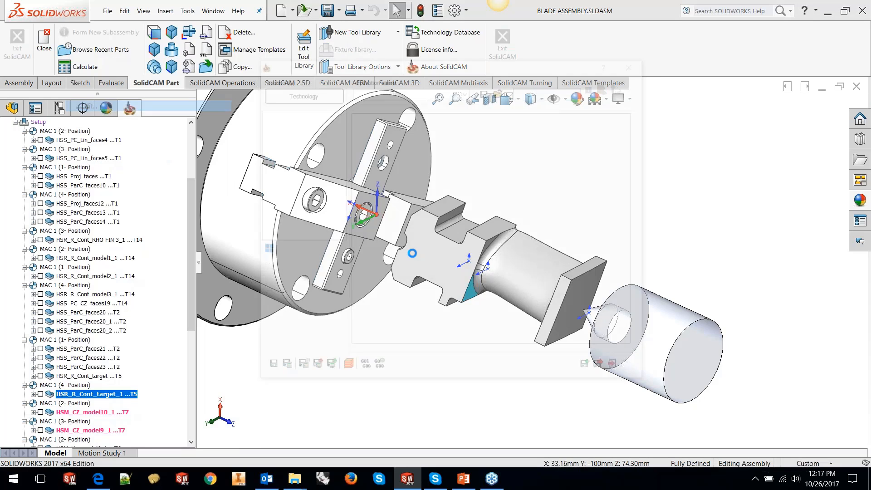
click(461, 152)
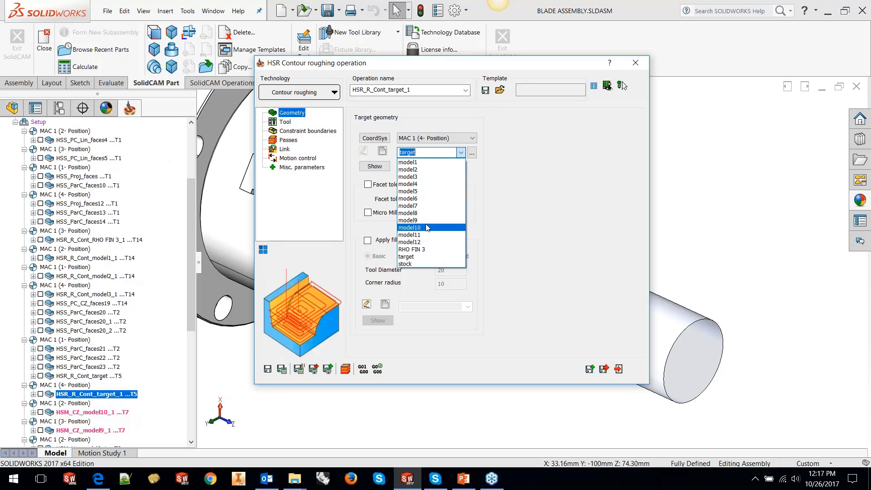
click(426, 213)
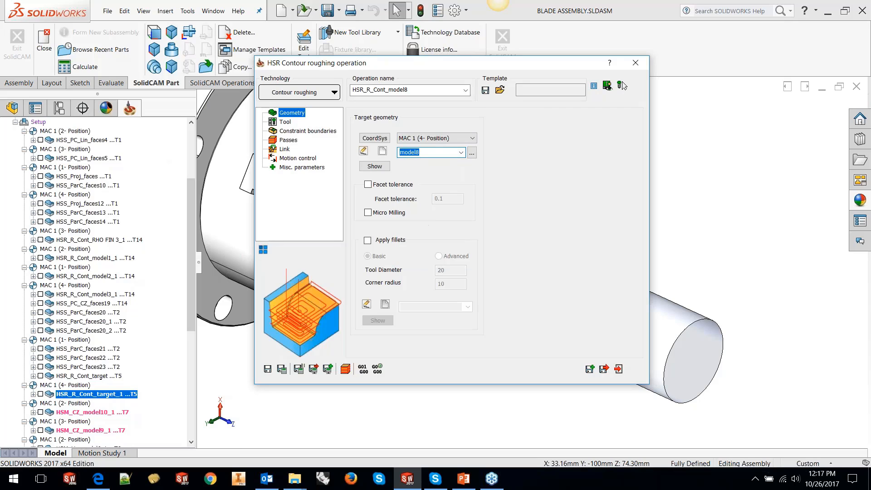
- Show the model8 geometry and examine its faces and outline around the blade
click(373, 166)
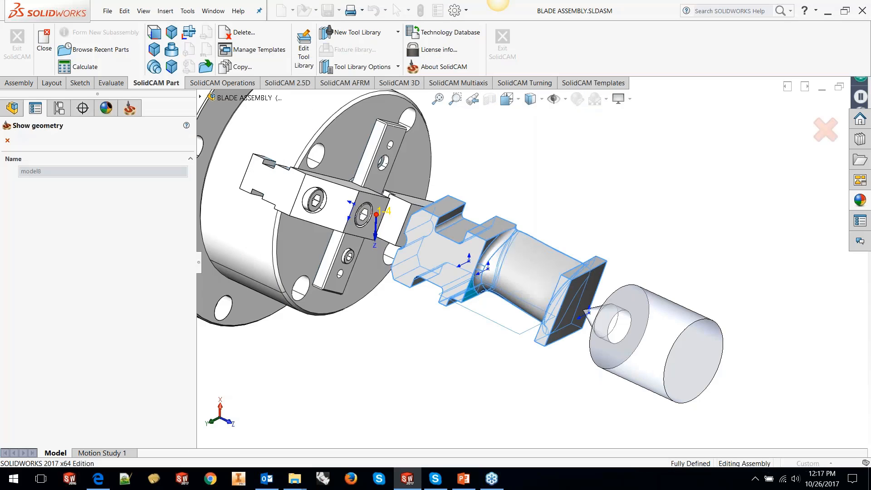
middle_drag(586, 267, 548, 274)
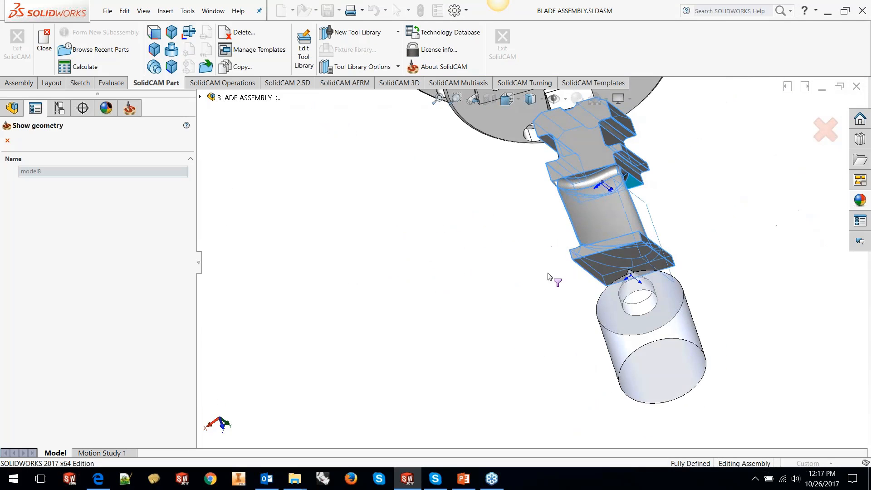
scroll(601, 240, down, 2)
scroll(619, 174, down, 8)
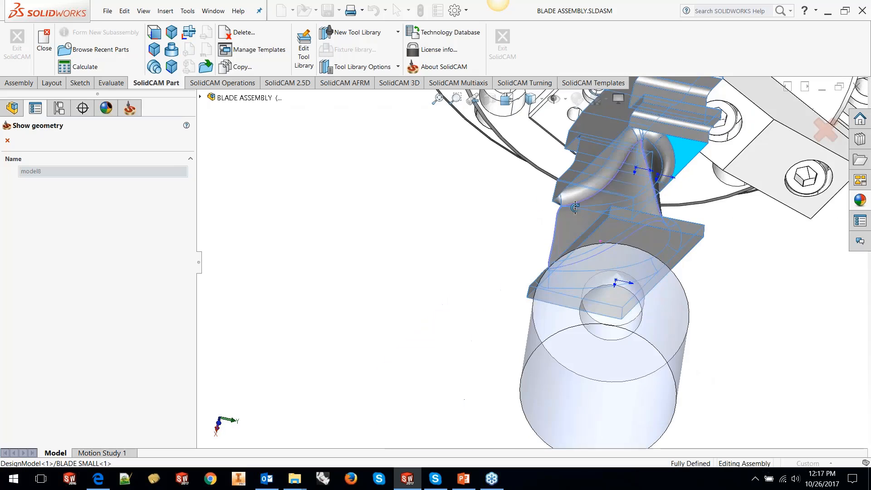
scroll(661, 244, up, 3)
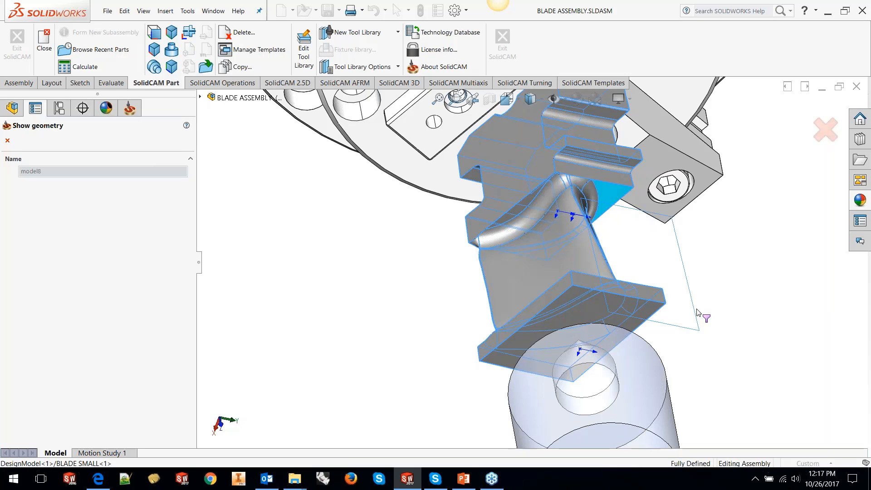
click(8, 141)
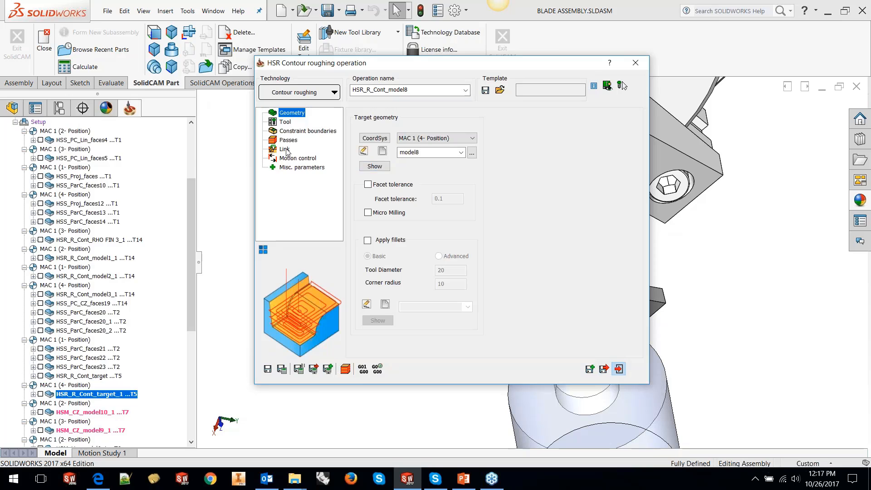
- Exit the contour roughing operation without saving the target geometry change
click(618, 369)
click(335, 147)
click(618, 368)
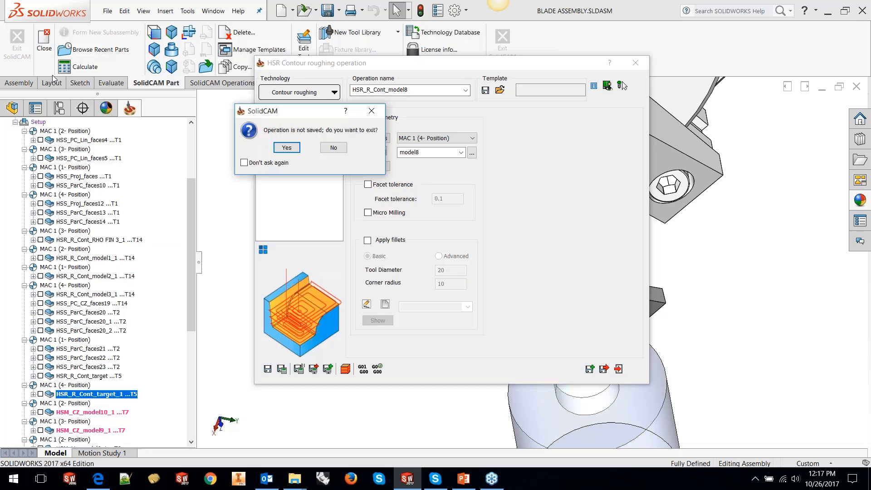
click(286, 148)
- Display the tool path of HSR_R_Cont_target_1 and examine it around the blade and fixture
click(41, 394)
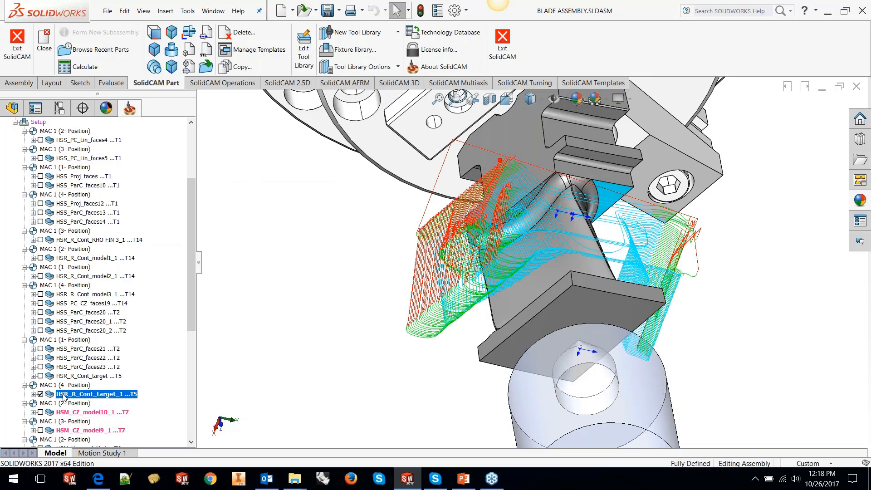
scroll(659, 265, up, 3)
middle_drag(654, 268, 570, 250)
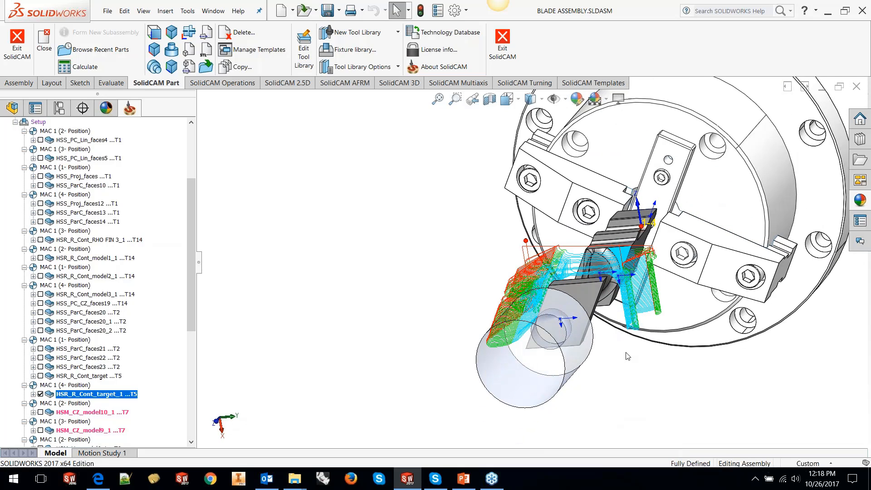
- Start a sketch on the flat circular end face of the translucent cylinder in front of the blade
mouse_move(589, 299)
middle_down()
mouse_move(611, 285)
mouse_move(620, 260)
mouse_move(587, 303)
middle_up()
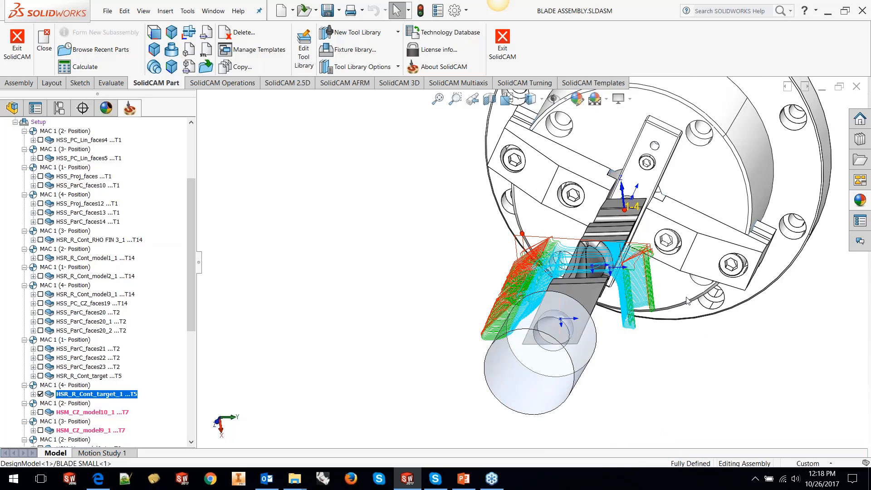
click(559, 385)
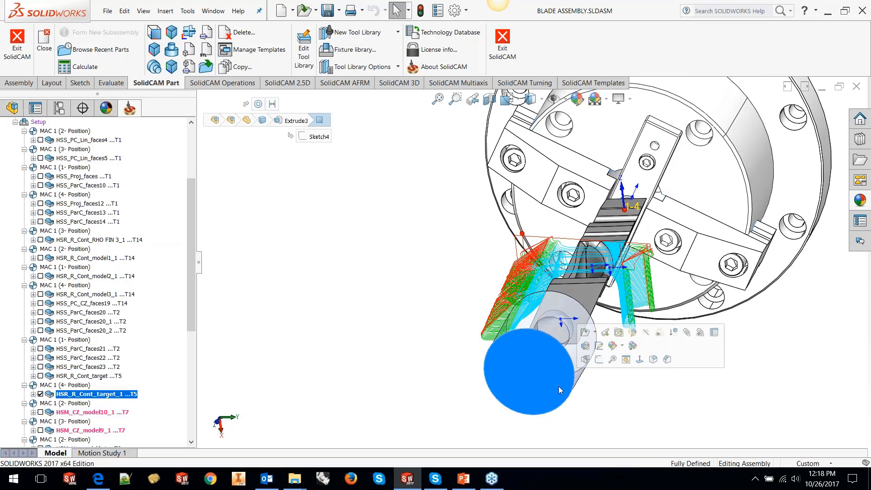
click(599, 359)
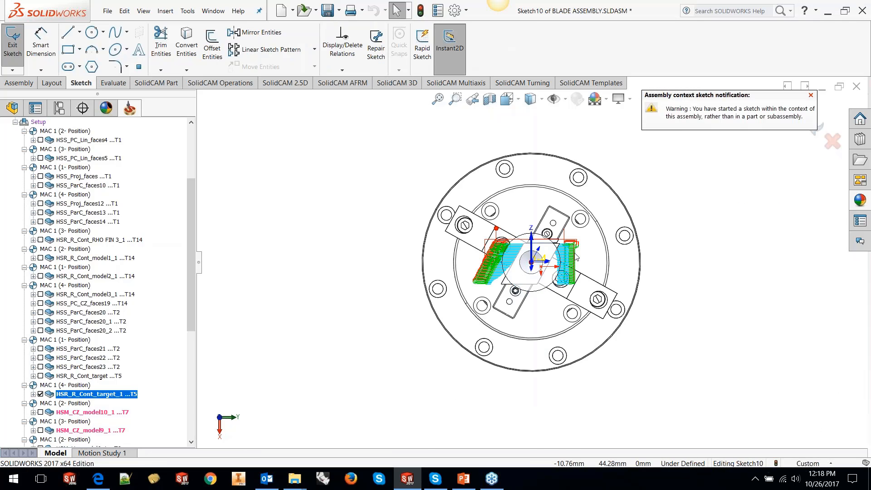
scroll(546, 299, down, 2)
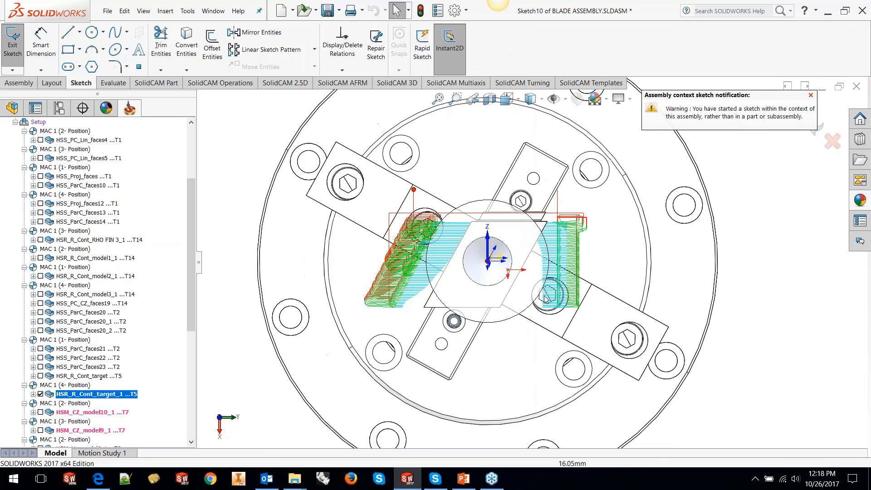
scroll(546, 298, down, 1)
scroll(555, 276, down, 2)
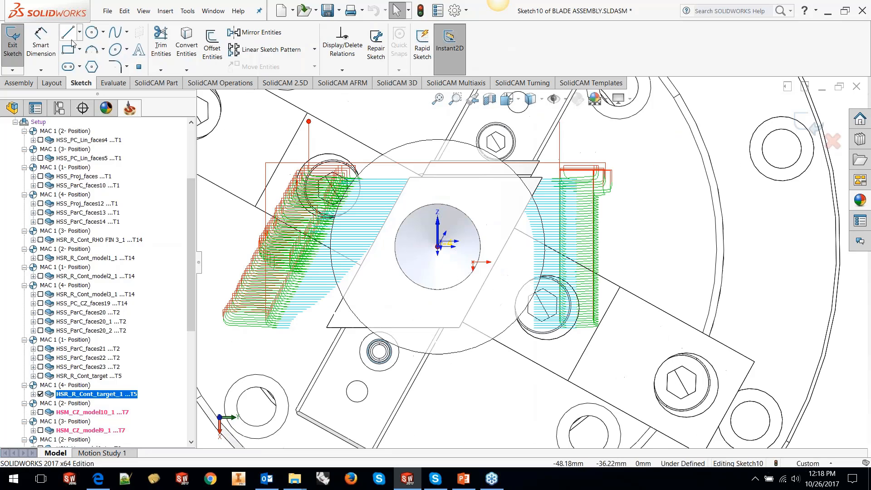
- Draw a corner rectangle around the lower part of the tool path on the blade's +Y side and exit the sketch
click(68, 50)
click(509, 200)
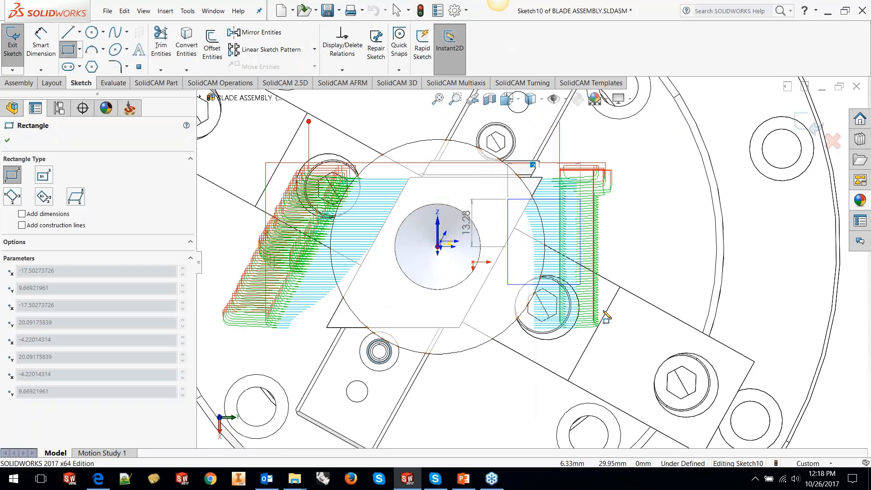
click(649, 342)
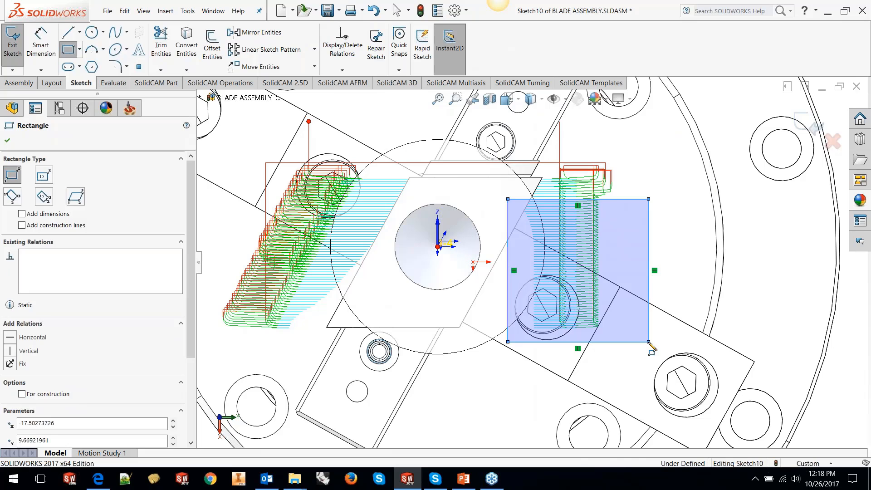
key(Escape)
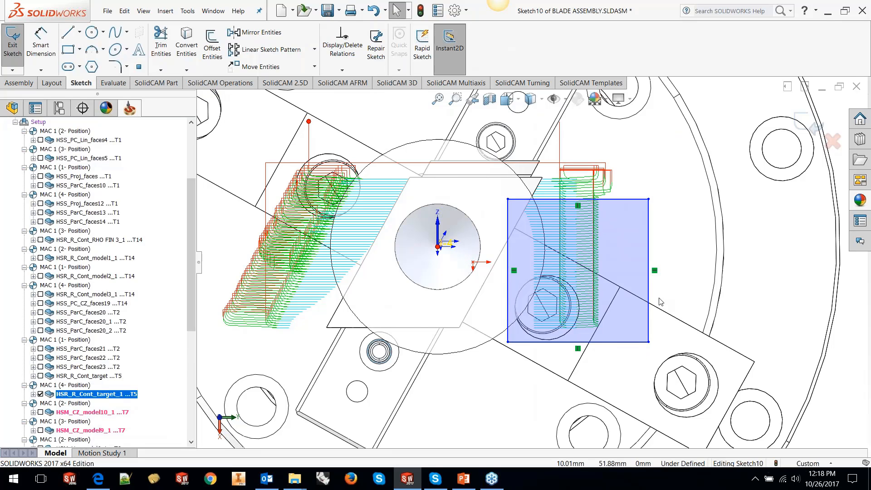
scroll(661, 302, up, 4)
click(807, 123)
middle_drag(744, 259, 488, 306)
scroll(487, 306, up, 3)
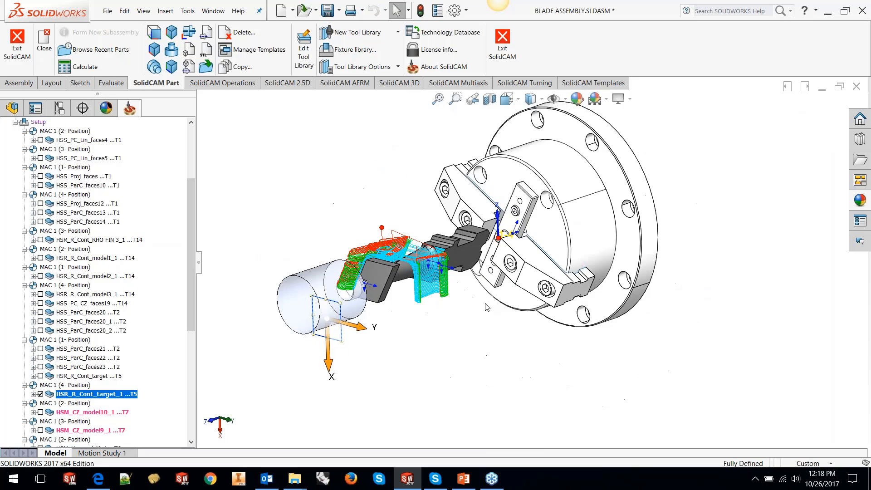
- Edit the HSR/HSM tool path of HSR_R_Cont_target_1 and define a new user-defined boundary, contour21, from the sketched rectangle
right_click(110, 396)
click(150, 117)
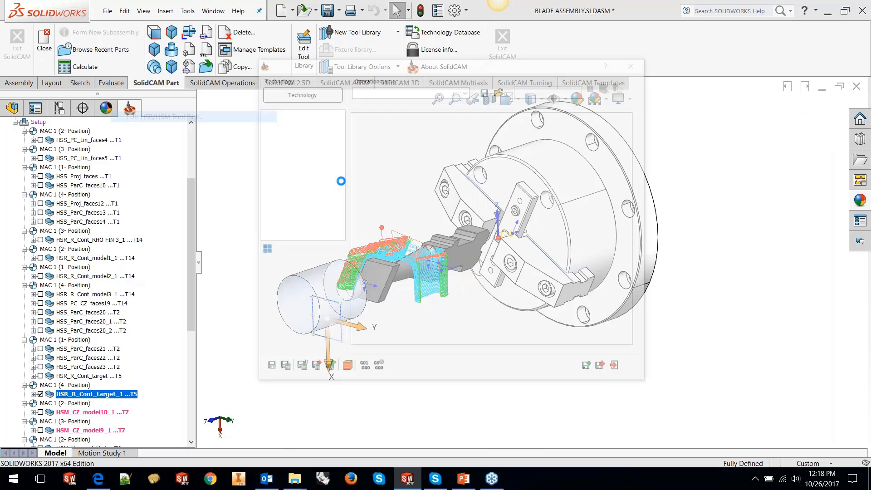
click(286, 123)
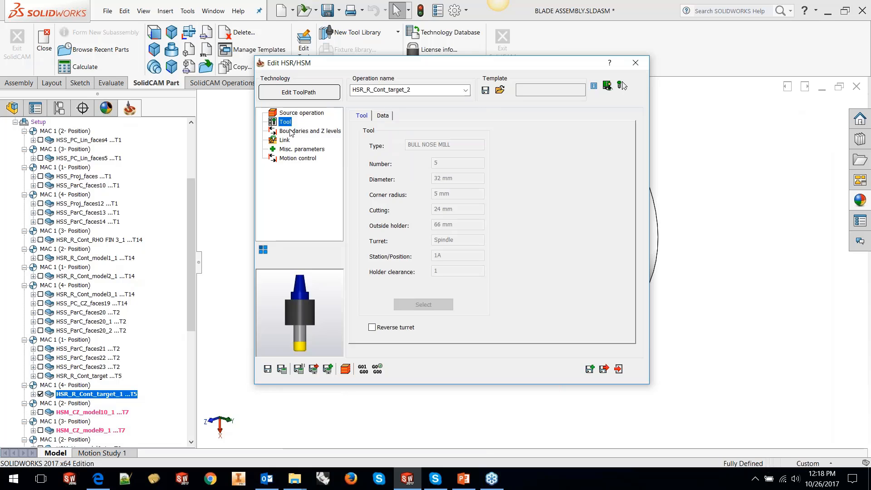
click(291, 132)
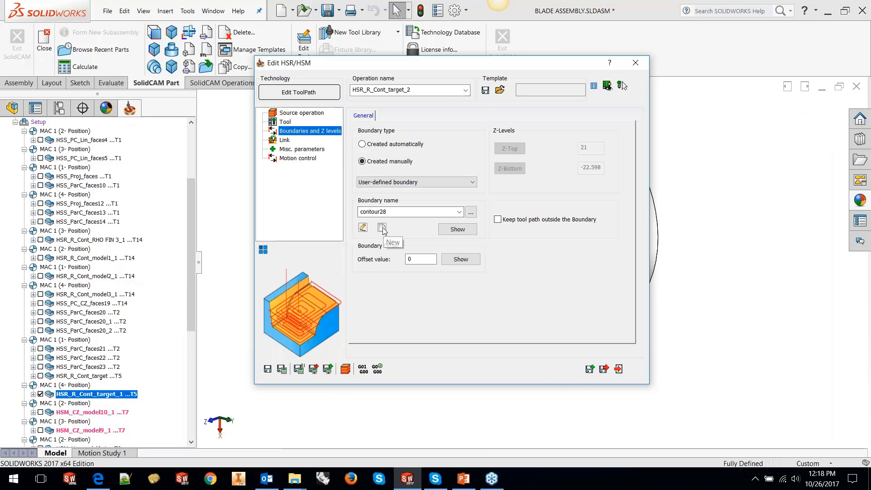
click(382, 228)
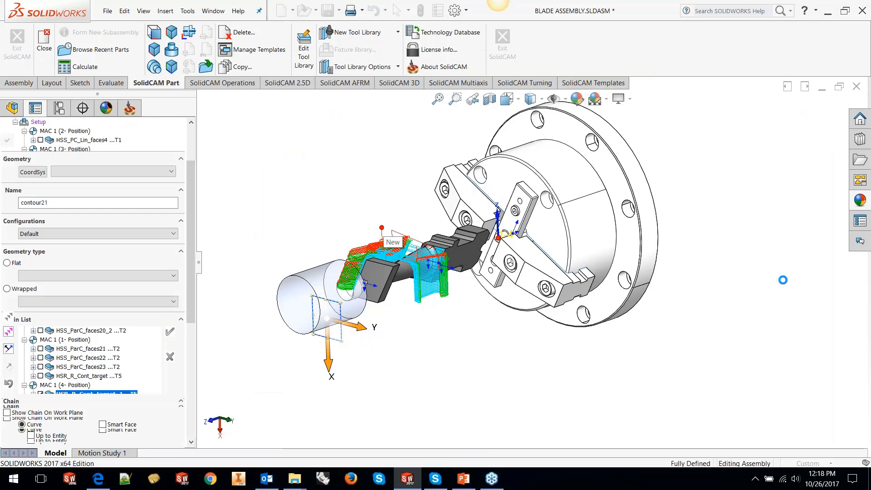
click(342, 339)
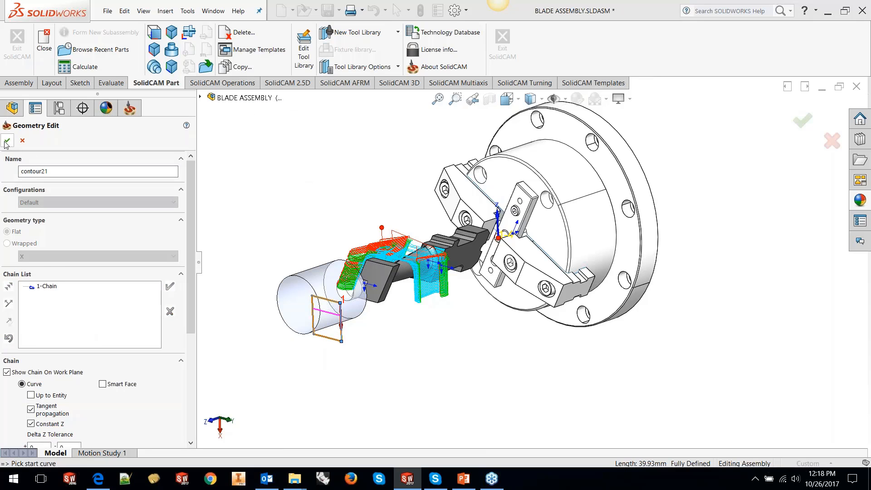
click(7, 141)
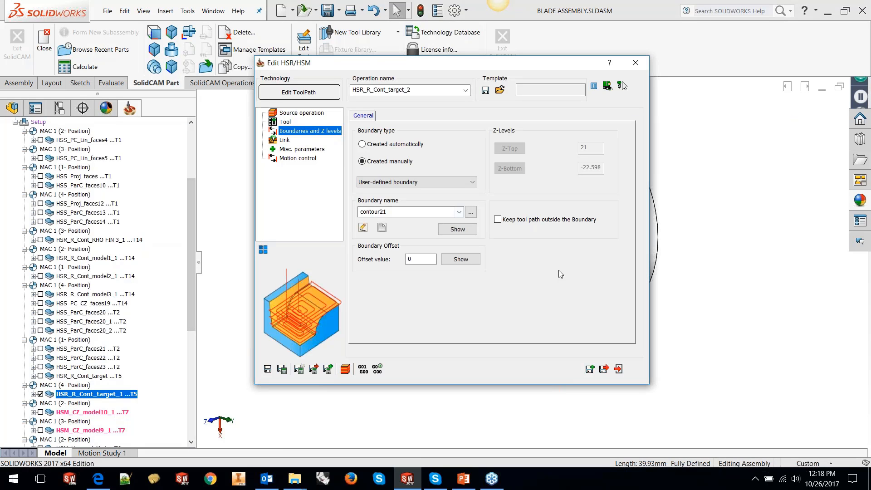
- Keep the tool path outside the boundary, then save and calculate the edited operation HSR_R_Cont_target_2
click(572, 219)
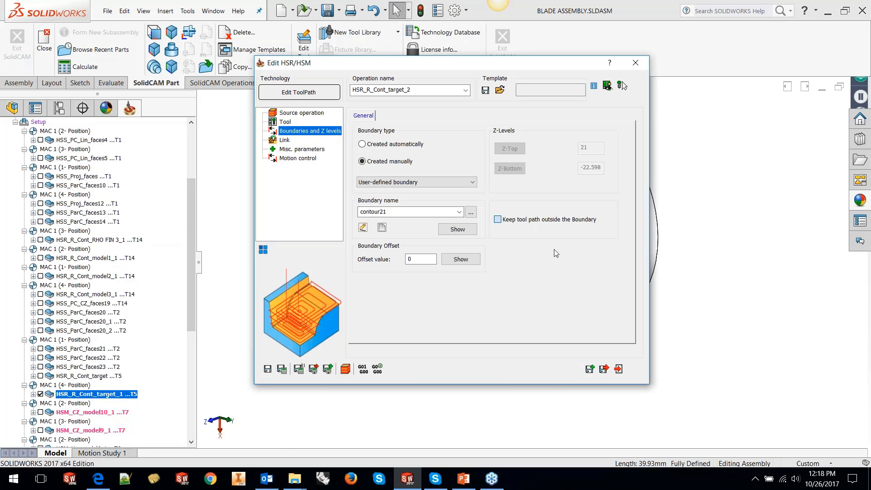
click(282, 369)
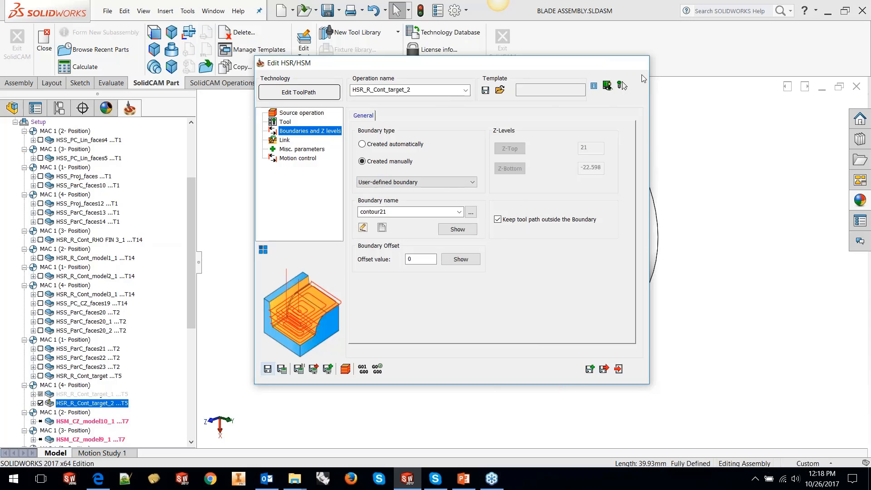
click(641, 64)
scroll(459, 257, down, 5)
mouse_move(466, 262)
middle_down()
mouse_move(455, 267)
mouse_move(475, 260)
mouse_move(459, 301)
mouse_move(457, 292)
middle_up()
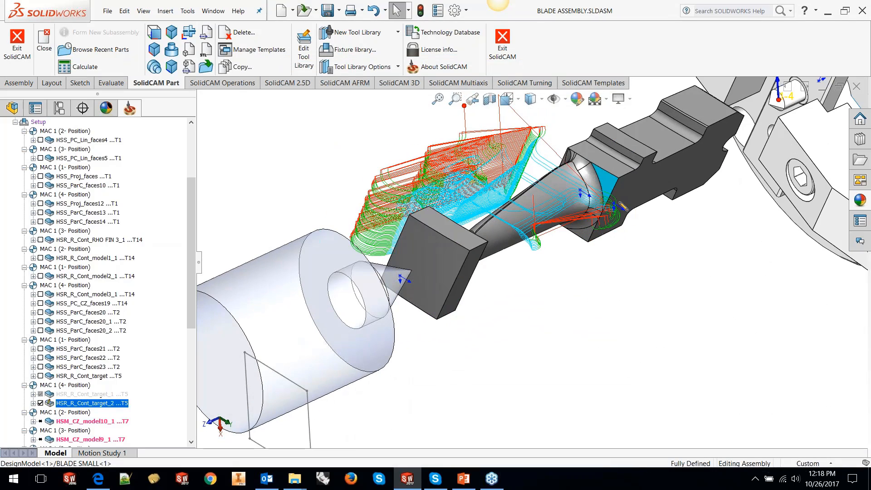
scroll(520, 361, up, 2)
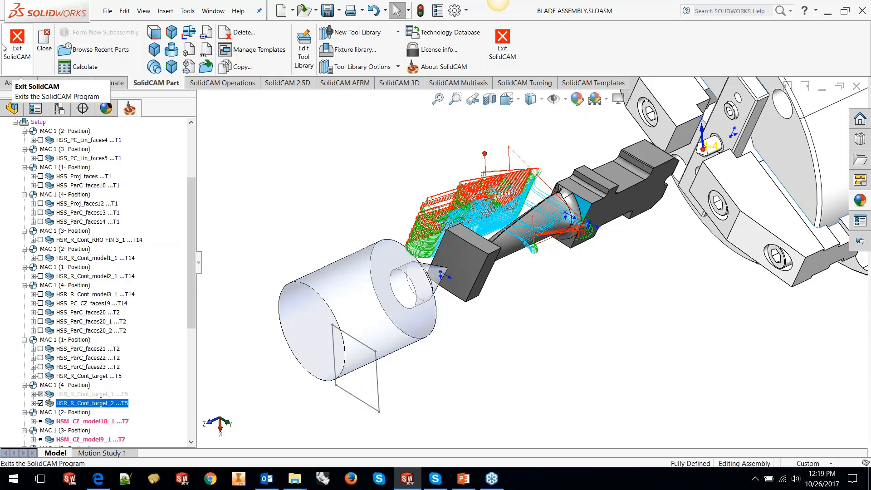
- Open the CAM-Part BOT_6CAV_BOSS15_STEPPAD13.5_27_7_17 from the USER CASE folder without locating its original model manually
click(193, 12)
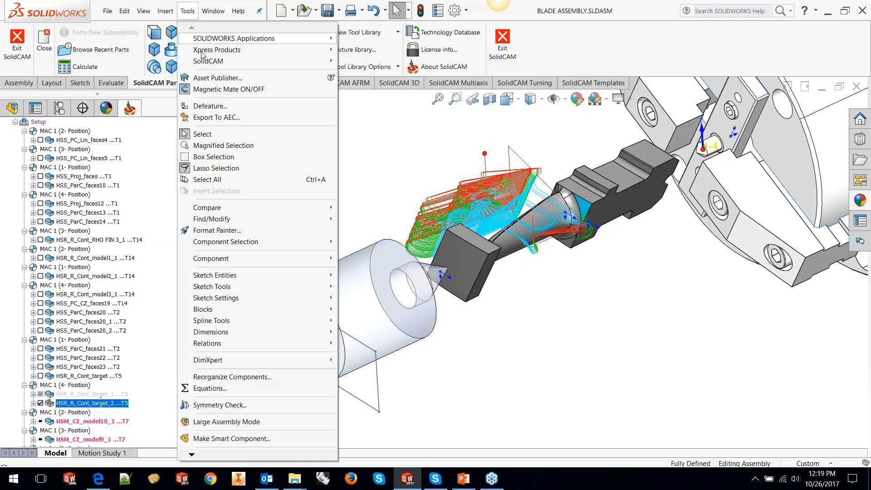
mouse_move(203, 62)
click(398, 72)
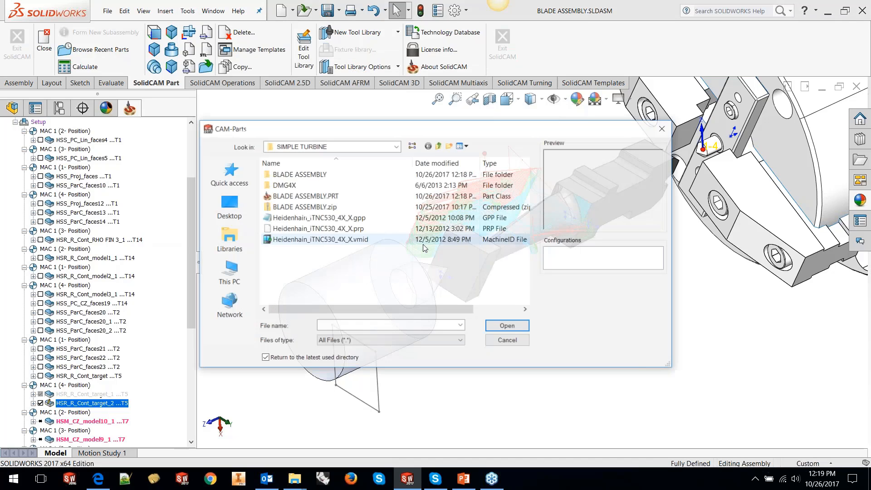
click(437, 147)
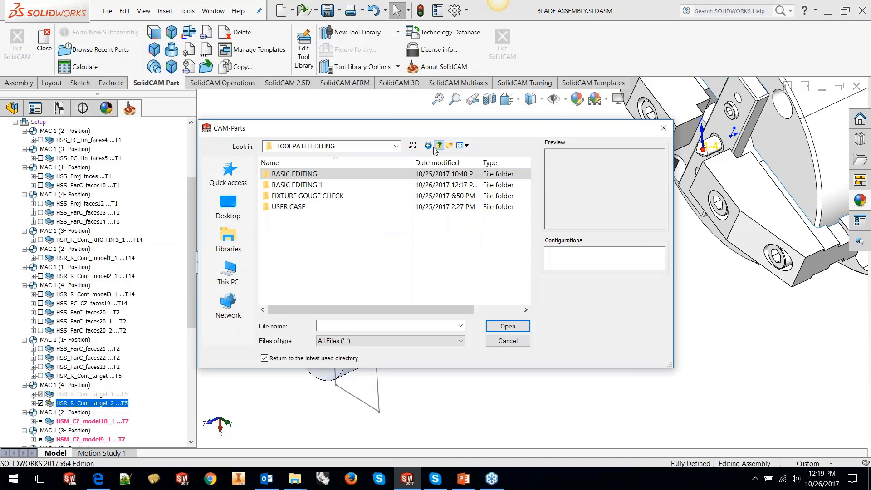
double_click(288, 206)
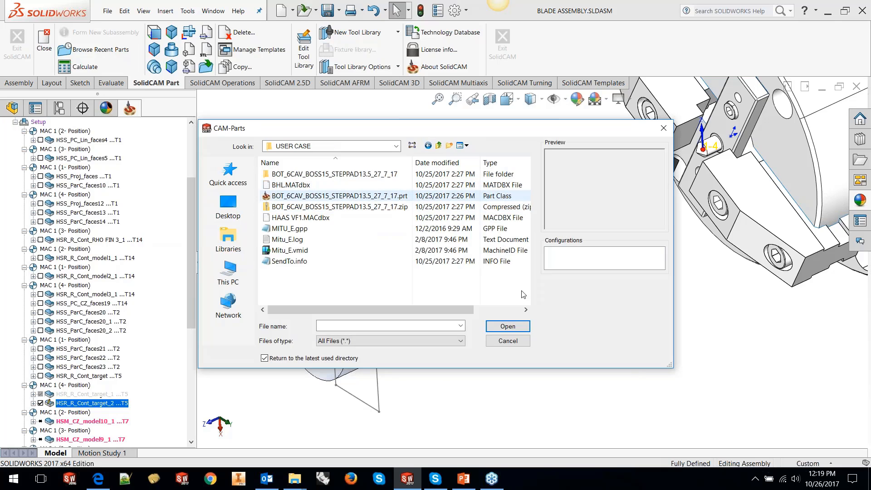
click(507, 326)
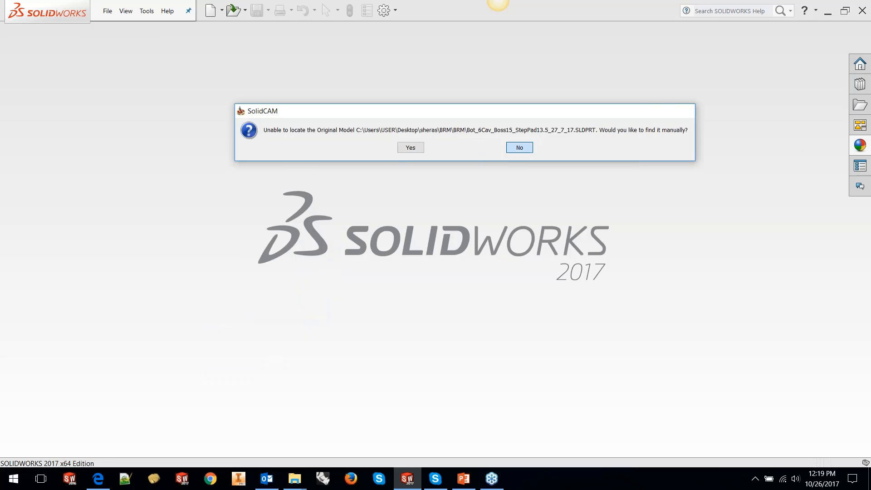
click(519, 147)
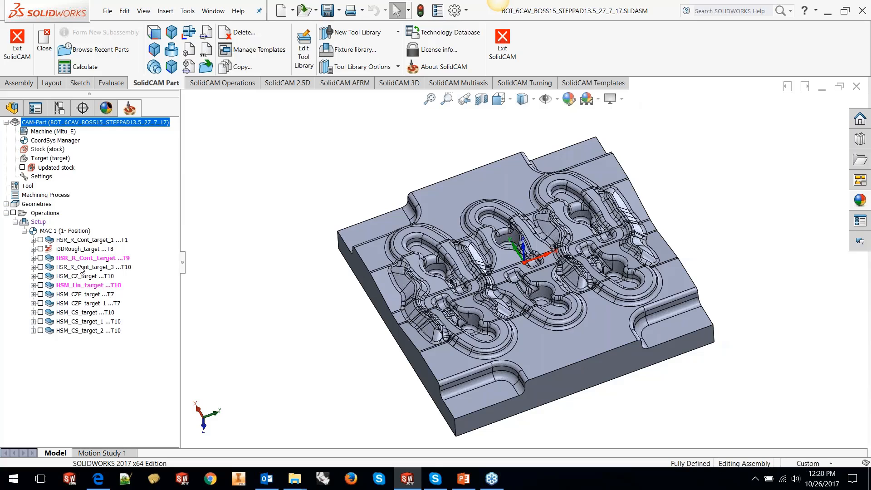
- Display the tool path of HSR_R_Cont_target and examine it around the corner pockets and cavities of the die
click(41, 258)
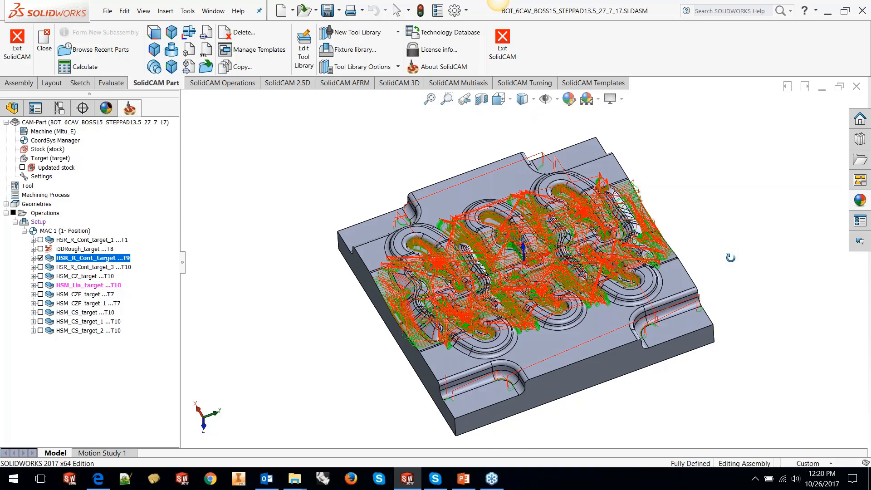
middle_drag(731, 257, 733, 301)
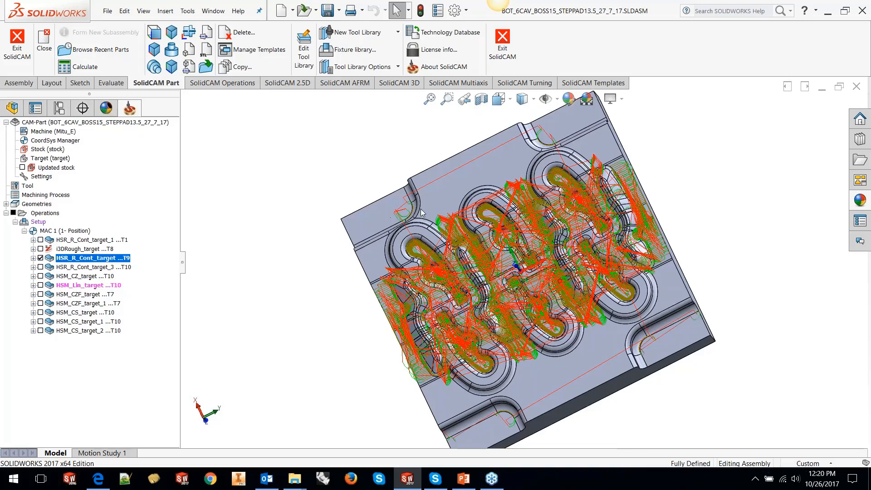
scroll(422, 214, down, 2)
scroll(422, 214, down, 5)
middle_drag(505, 250, 518, 262)
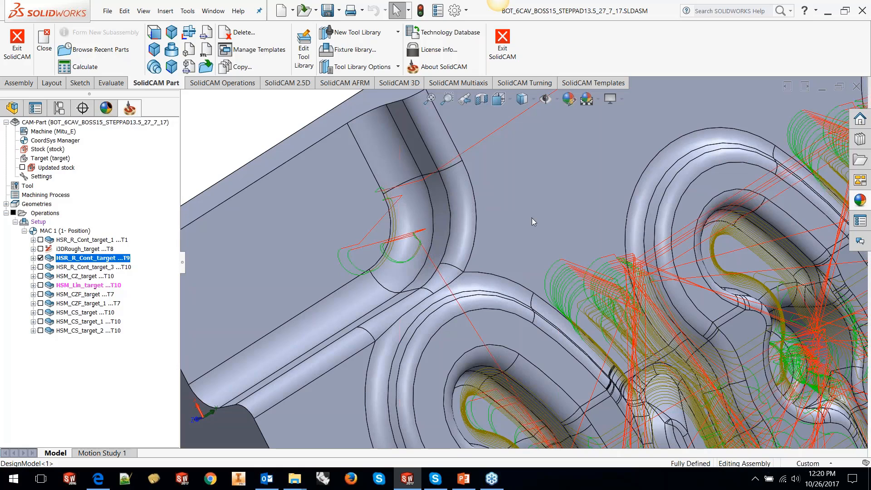
key(f)
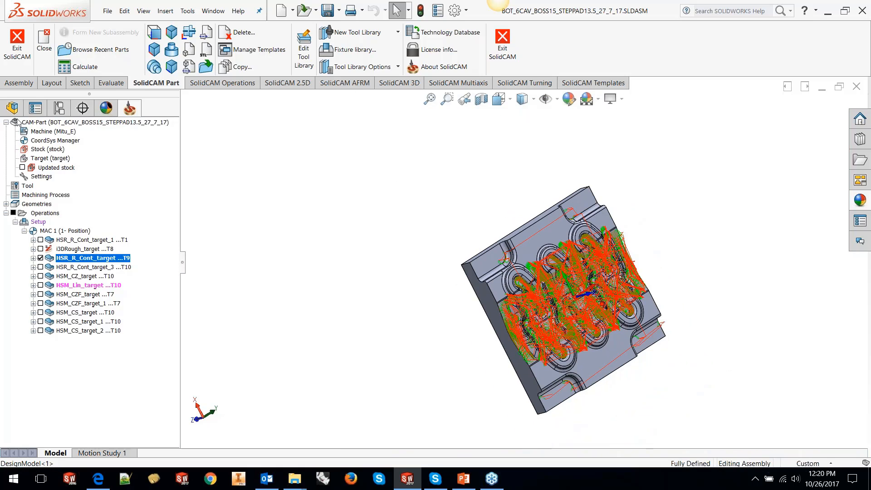
- Show the EDIT TP ROUGH sketch over the die model
click(13, 108)
click(54, 279)
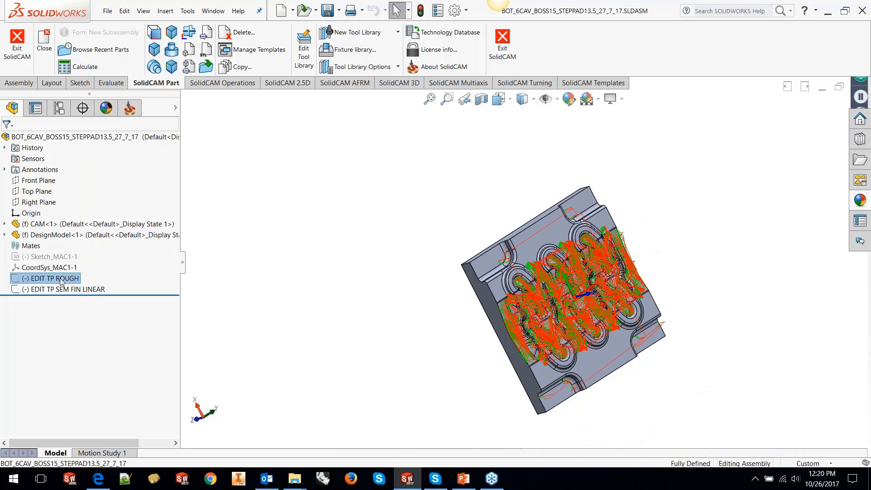
click(67, 268)
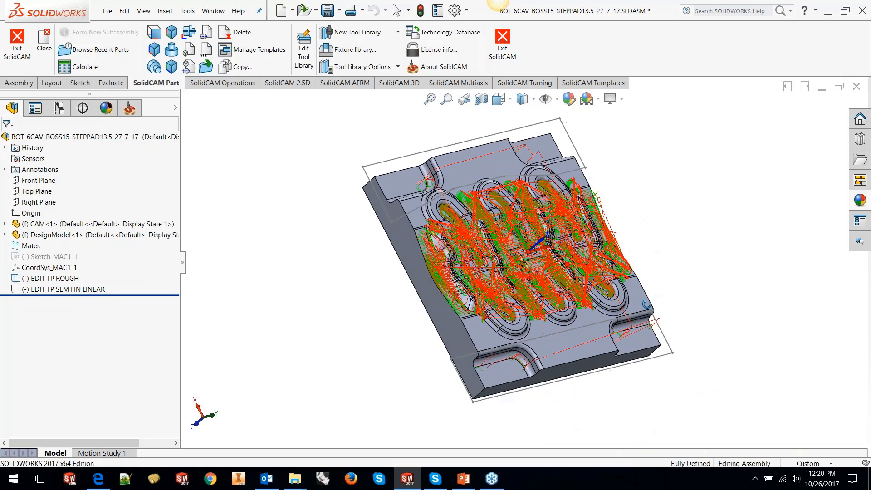
- Start an HSR/HSM tool path edit of the HSR_R_Cont_target operation and switch its boundary to a manually created, user-defined one
click(129, 108)
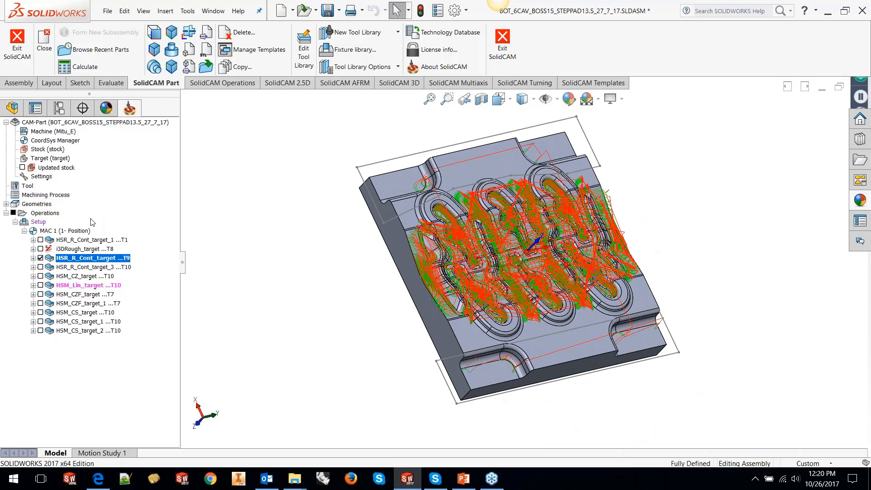
right_click(90, 257)
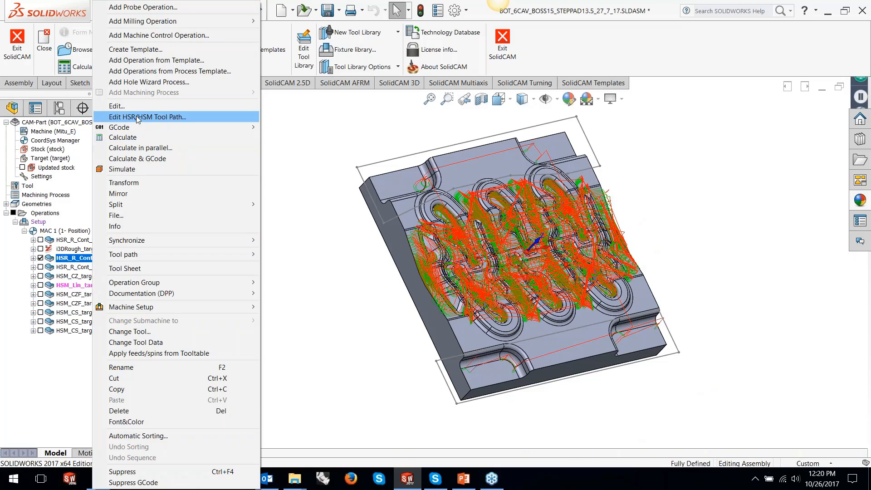
click(141, 116)
click(310, 132)
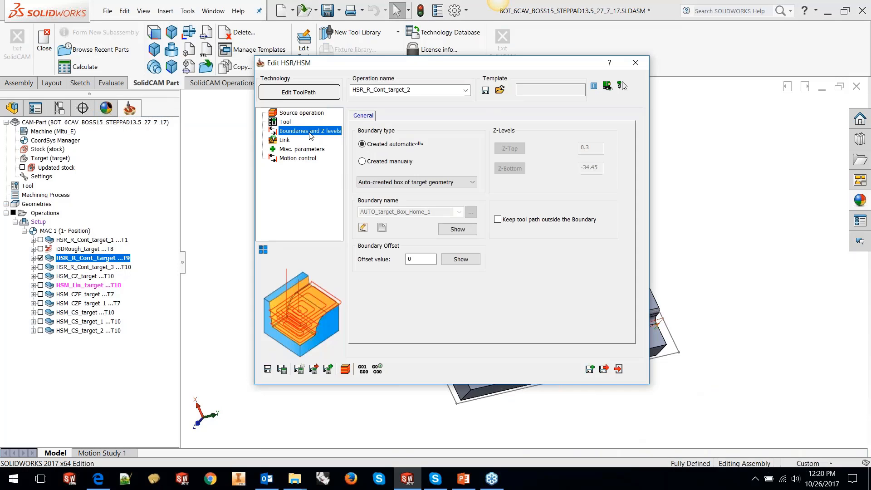
click(385, 162)
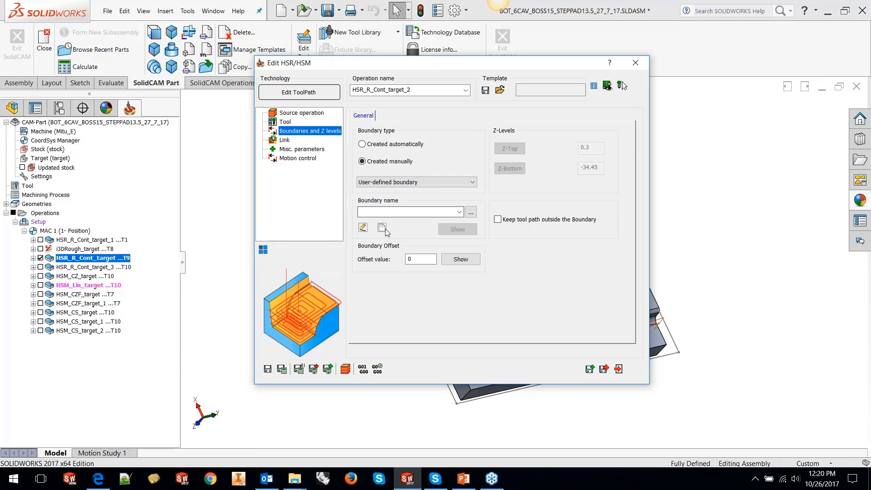
- Define boundary geometry contour11 from the two closed outlines of the EDIT TP ROUGH sketch at opposite ends of the die
click(382, 228)
click(394, 159)
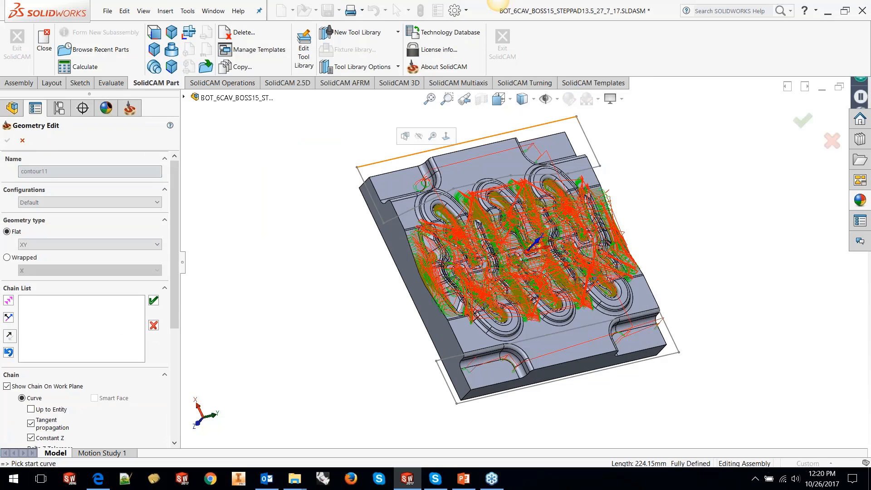
click(255, 148)
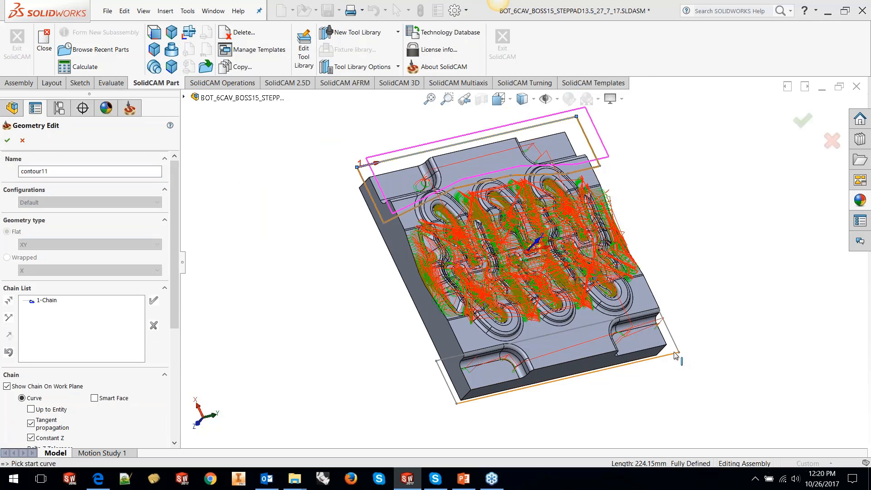
click(255, 148)
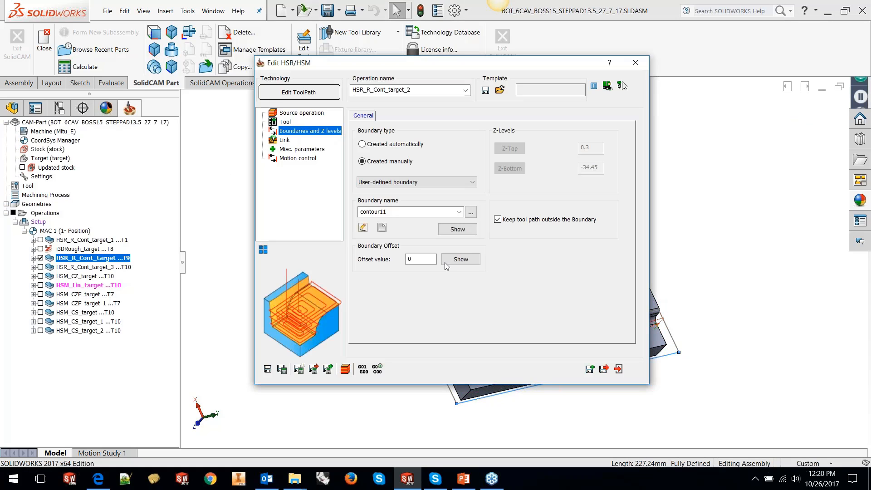
- Keep the tool path outside boundary contour11, then save and calculate the edited roughing operation HSR_R_Cont_target_2
click(281, 368)
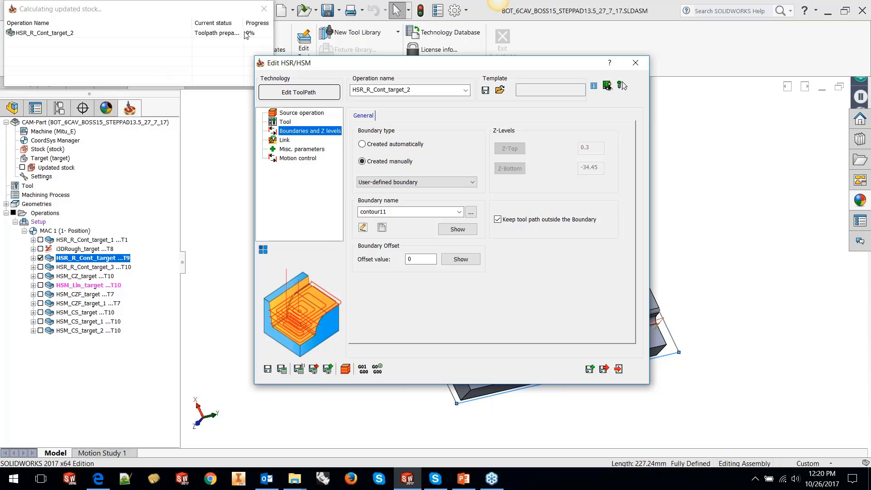
click(145, 43)
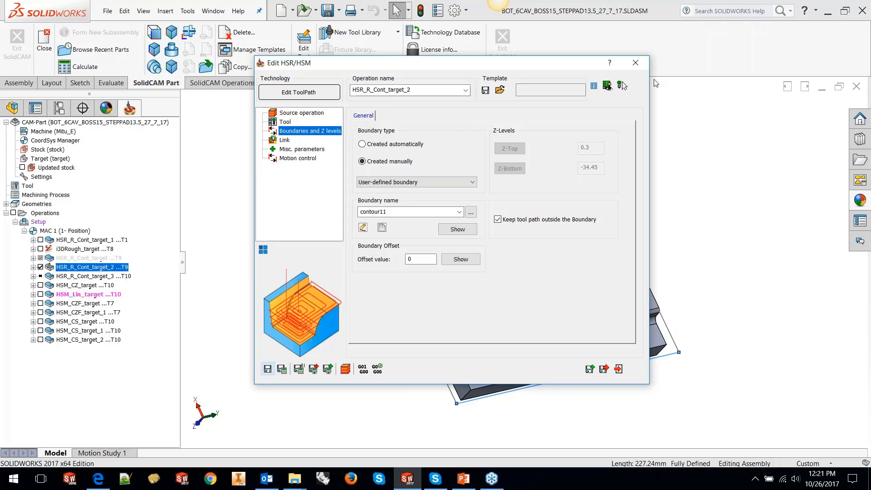
click(641, 68)
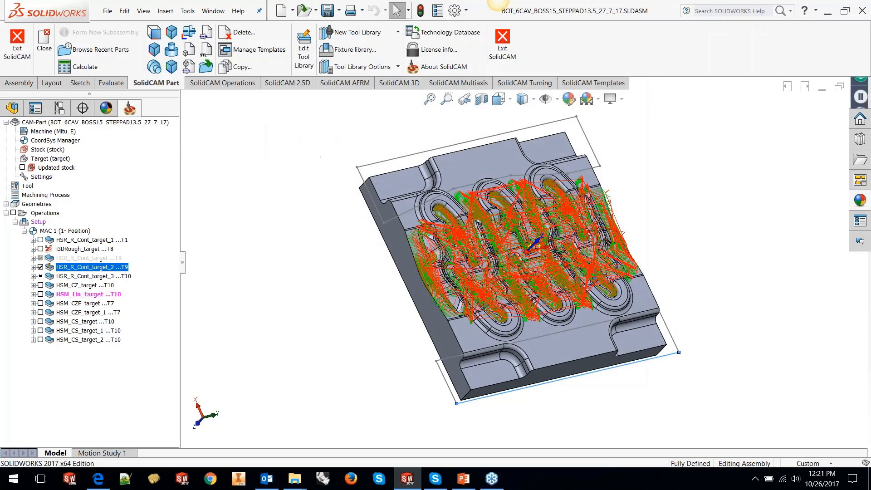
middle_drag(550, 271, 548, 222)
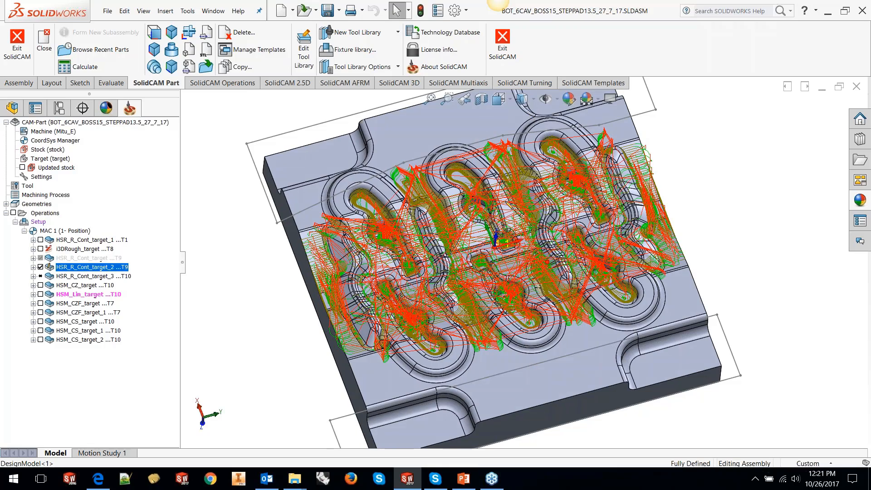
scroll(506, 202, up, 2)
middle_drag(506, 202, 517, 229)
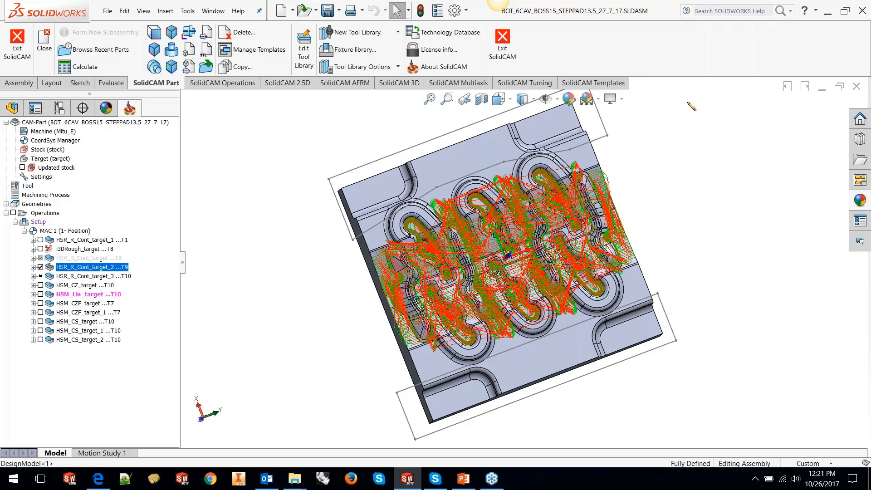
- Hide the HSR_R_Cont_target_2 tool path and the EDIT TP ROUGH sketch
click(40, 267)
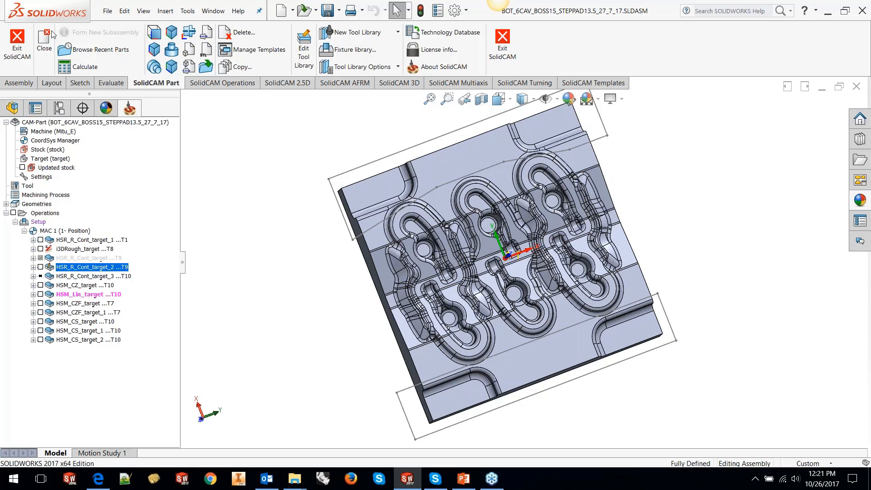
click(12, 108)
click(61, 280)
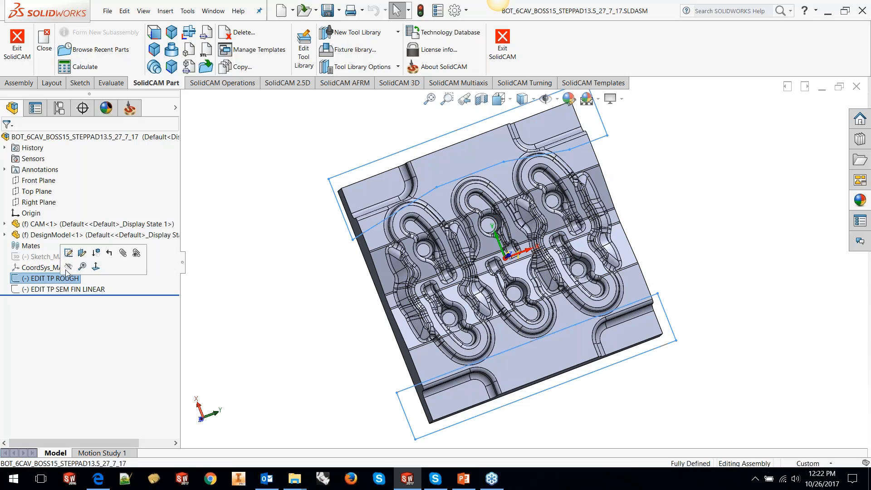
click(67, 265)
- Display the tool path of the HSM_Lin_target operation over the die
click(129, 110)
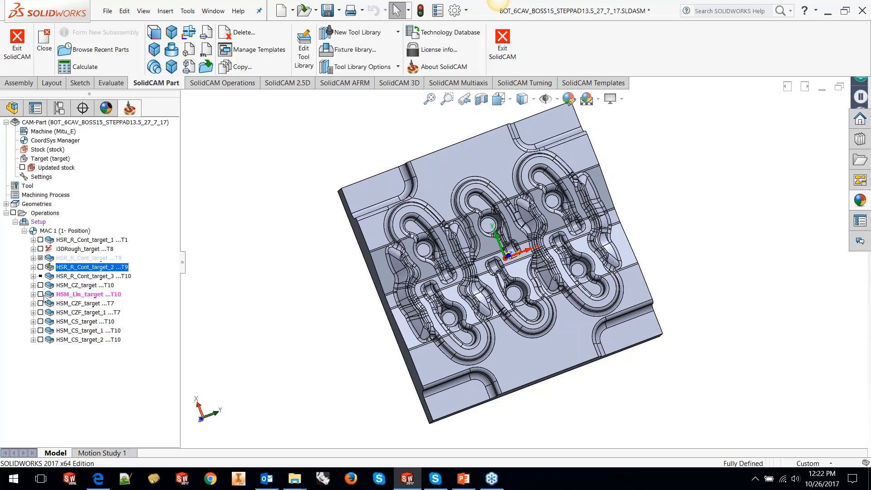
click(40, 294)
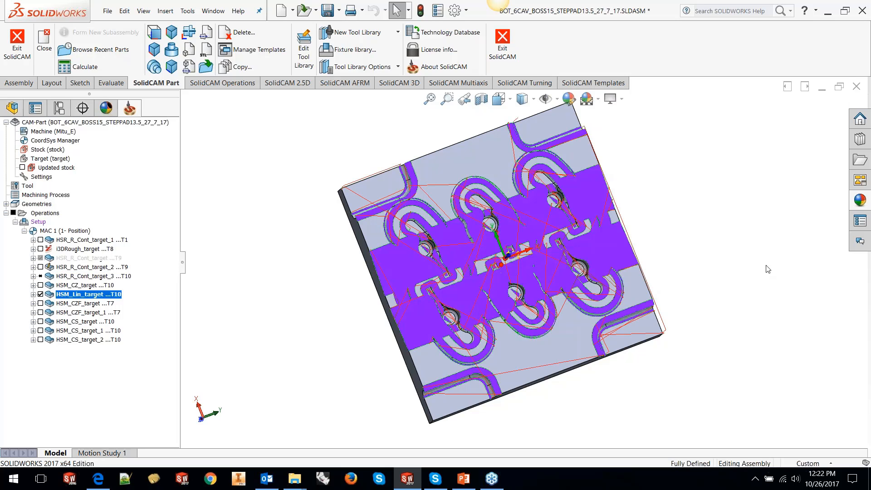
middle_drag(589, 287, 533, 275)
scroll(533, 276, down, 3)
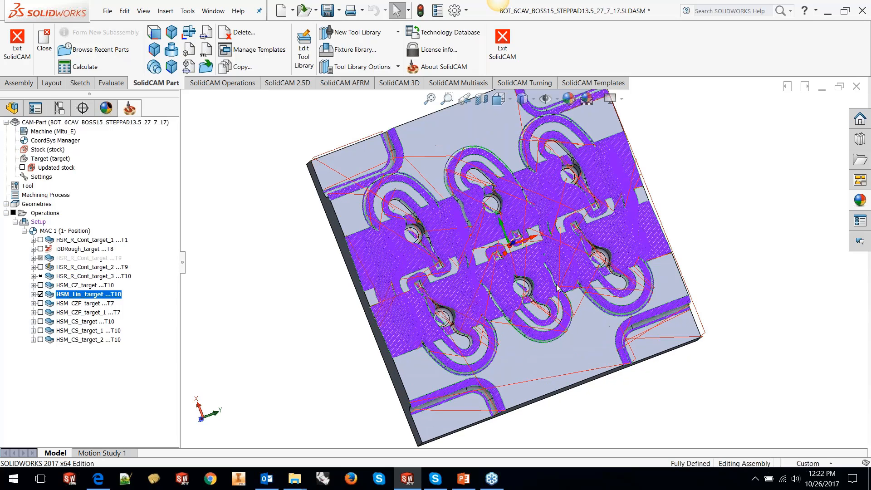
scroll(558, 287, down, 2)
scroll(558, 287, down, 1)
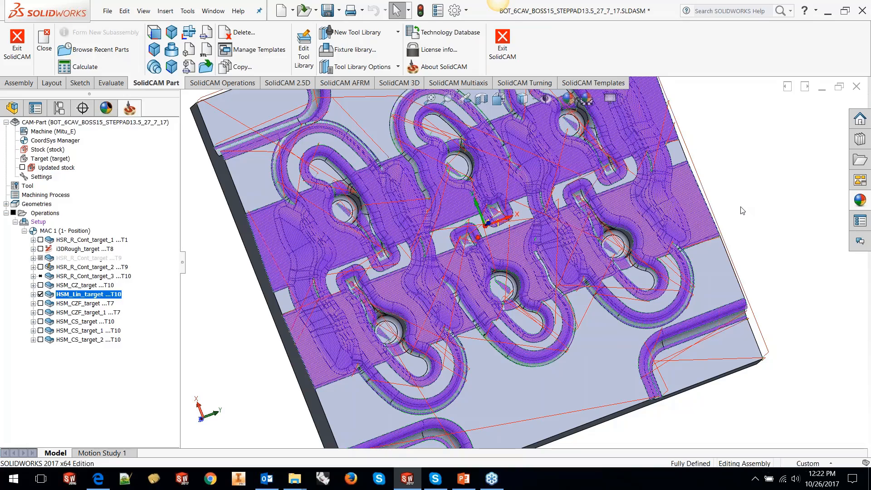
- Examine the HSM_Lin_target linear passes along the corner channels and around the curved cavity grooves
key(f)
scroll(386, 156, down, 2)
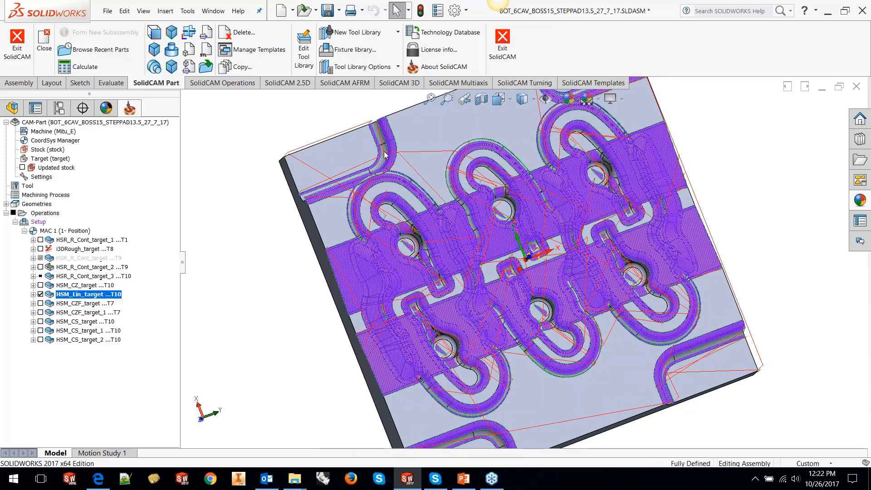
scroll(384, 155, down, 4)
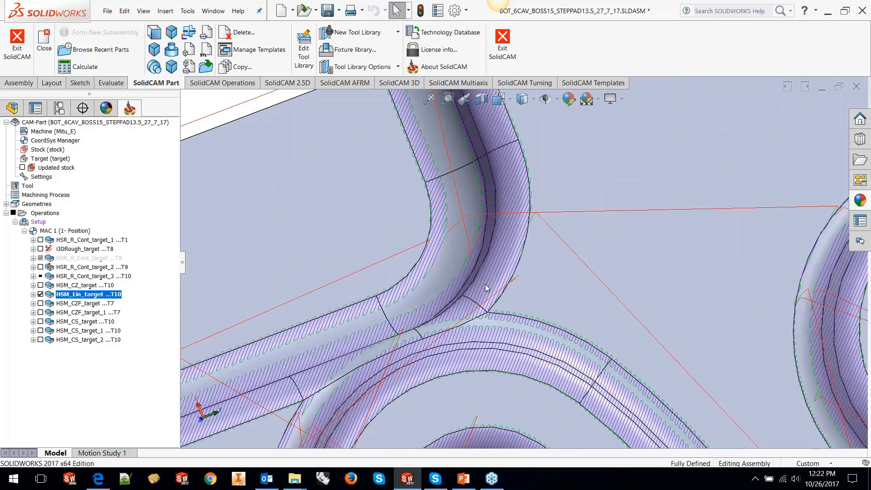
scroll(485, 288, up, 4)
scroll(493, 253, down, 5)
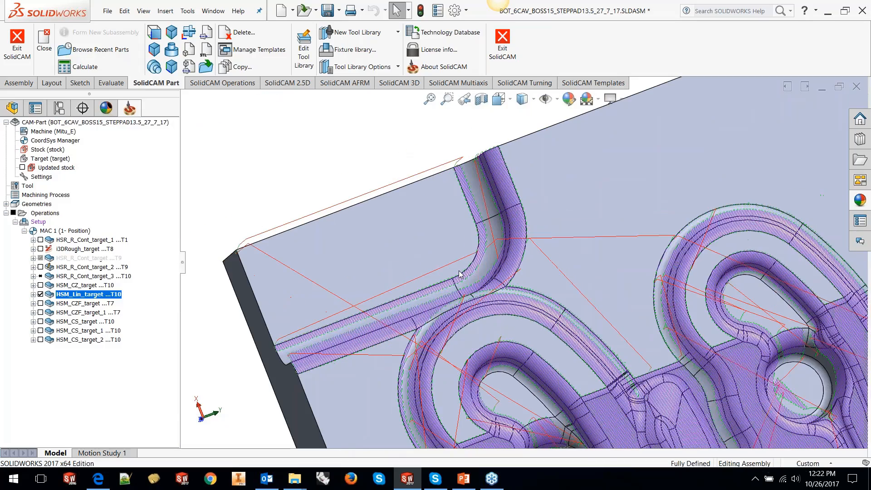
scroll(493, 253, down, 1)
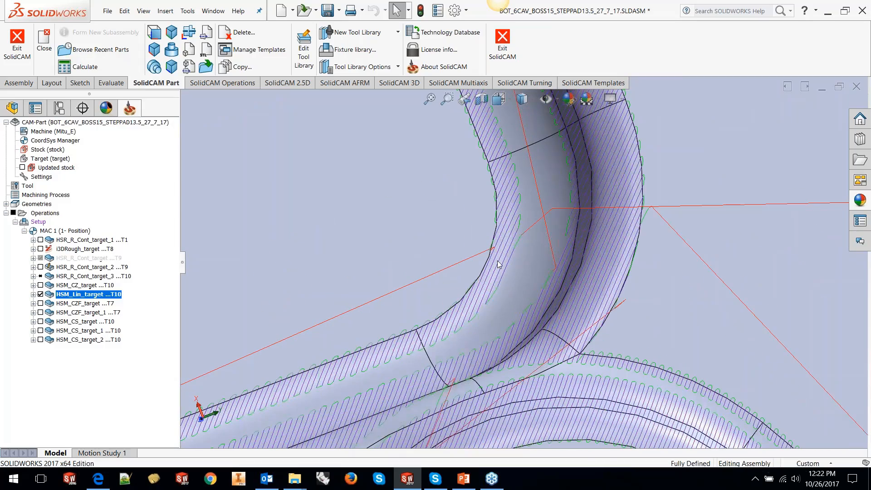
scroll(498, 263, up, 5)
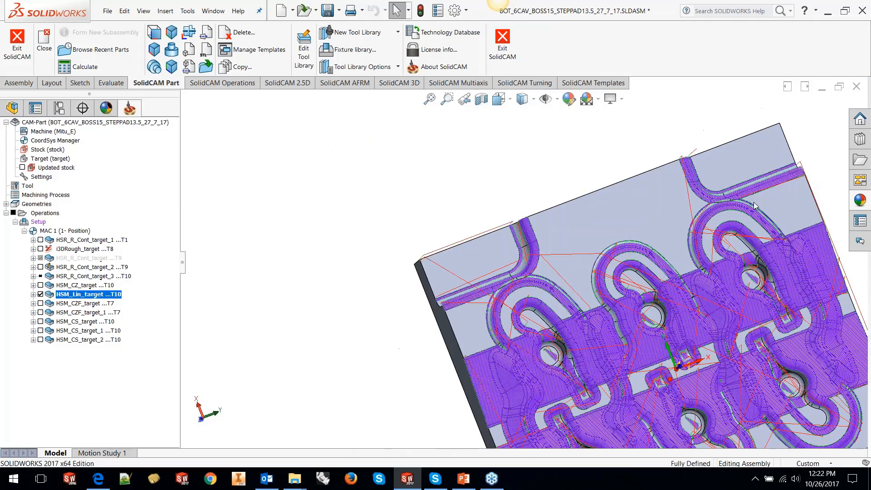
scroll(745, 196, down, 2)
scroll(715, 213, down, 3)
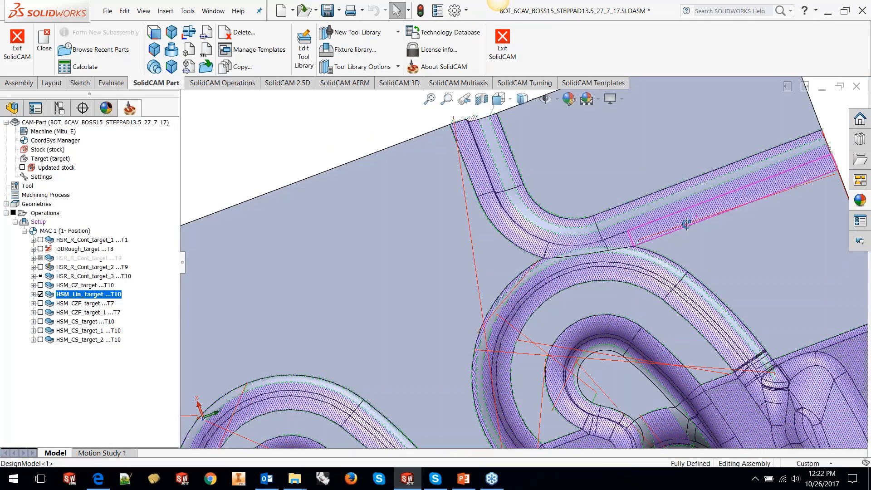
scroll(661, 279, up, 4)
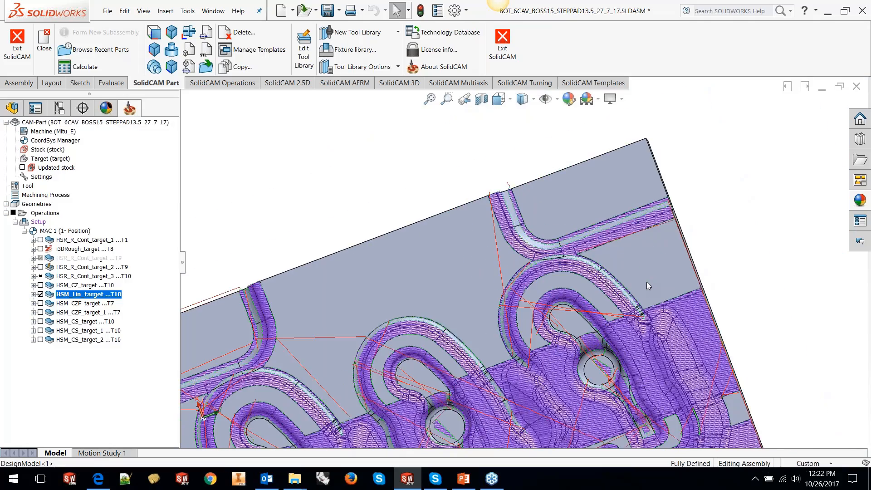
scroll(577, 280, down, 4)
scroll(578, 279, down, 2)
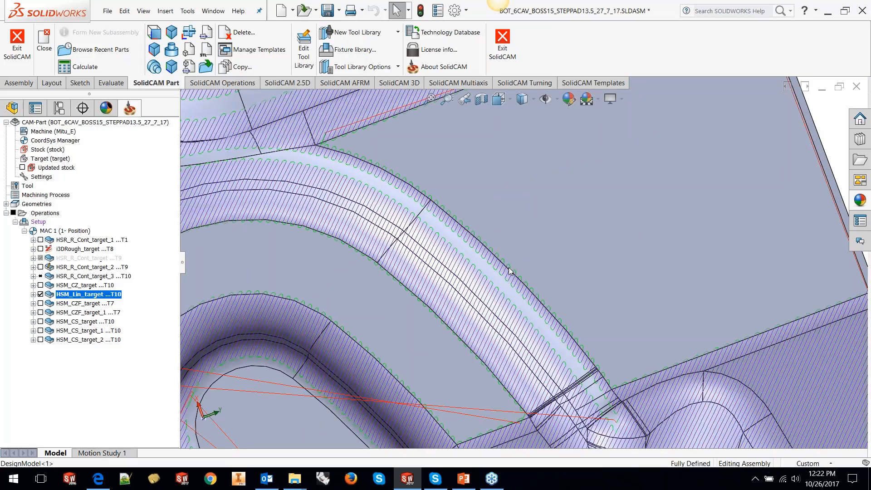
scroll(511, 269, up, 6)
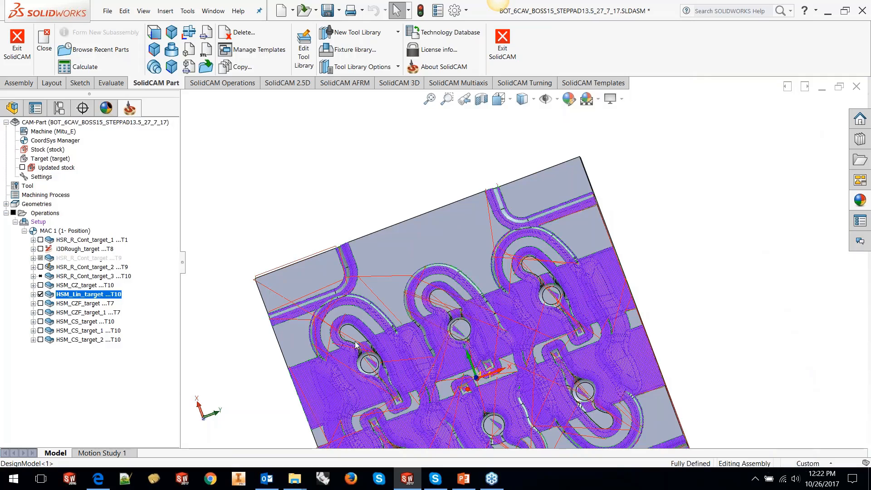
scroll(356, 345, down, 2)
scroll(356, 346, down, 2)
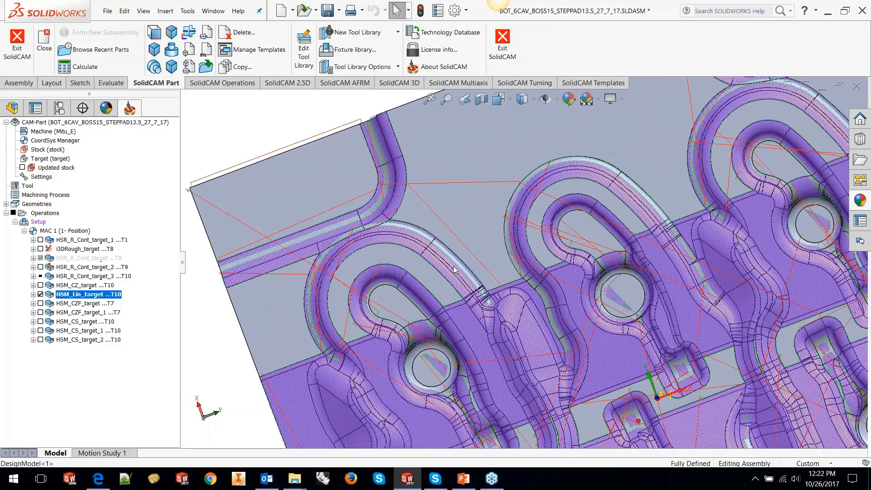
scroll(542, 297, up, 2)
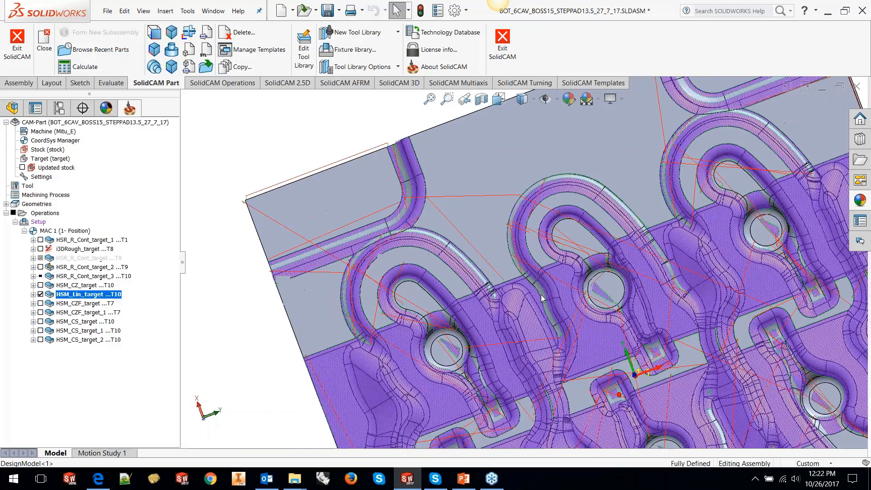
scroll(543, 298, up, 2)
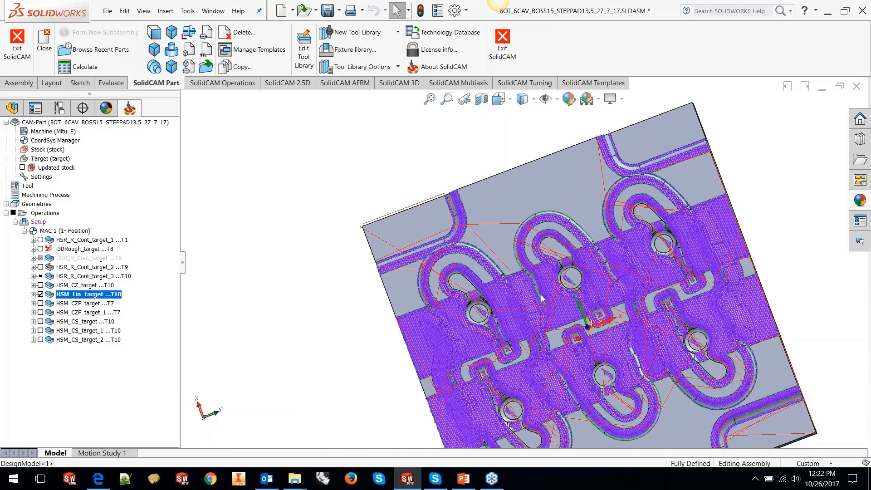
scroll(542, 297, up, 2)
scroll(543, 297, up, 1)
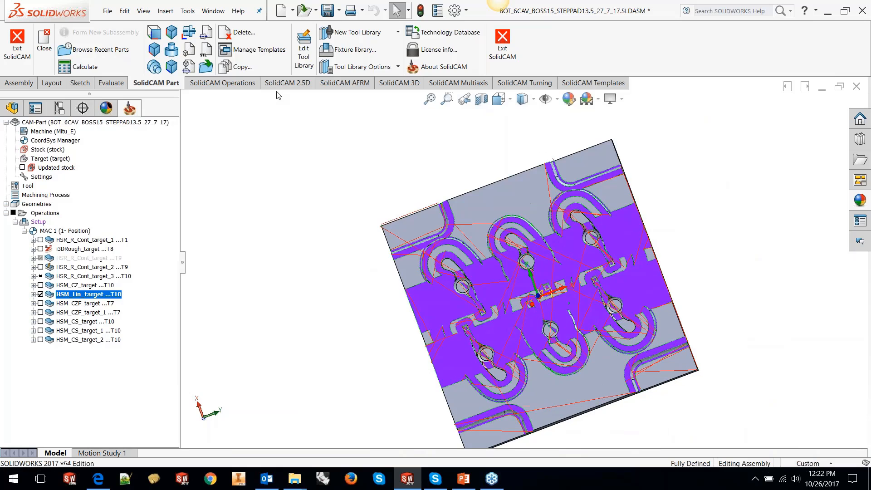
- Show the EDIT TP SEM FIN LINEAR sketch over the die and its linear tool path
click(13, 108)
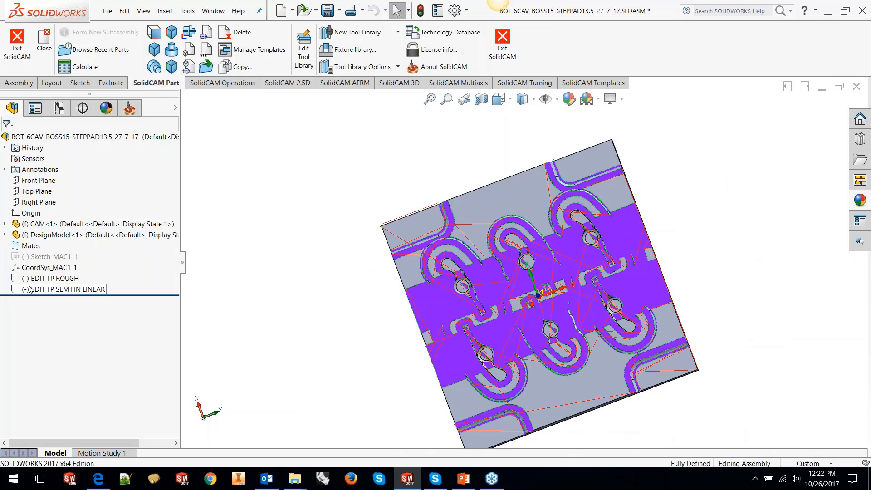
click(30, 288)
click(35, 273)
click(648, 225)
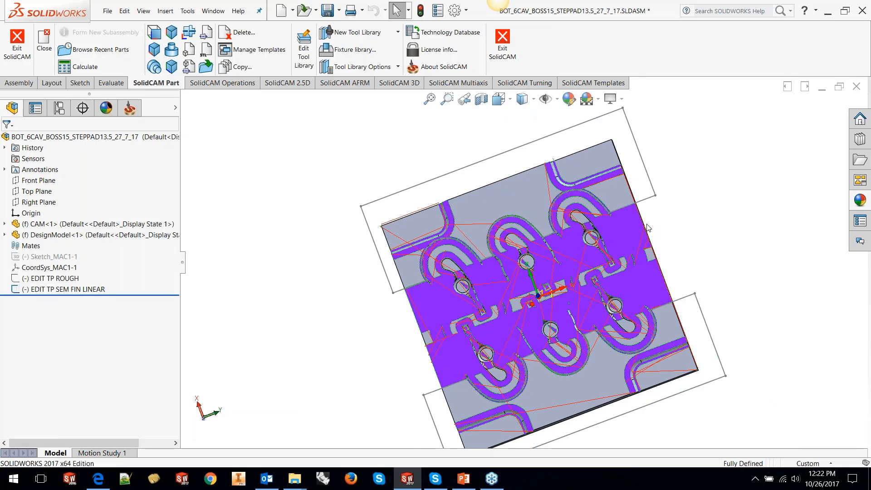
middle_drag(692, 229, 709, 141)
- Start an HSR/HSM tool path edit of HSM_Lin_target with a manually created, user-defined boundary and a new boundary geometry
click(130, 107)
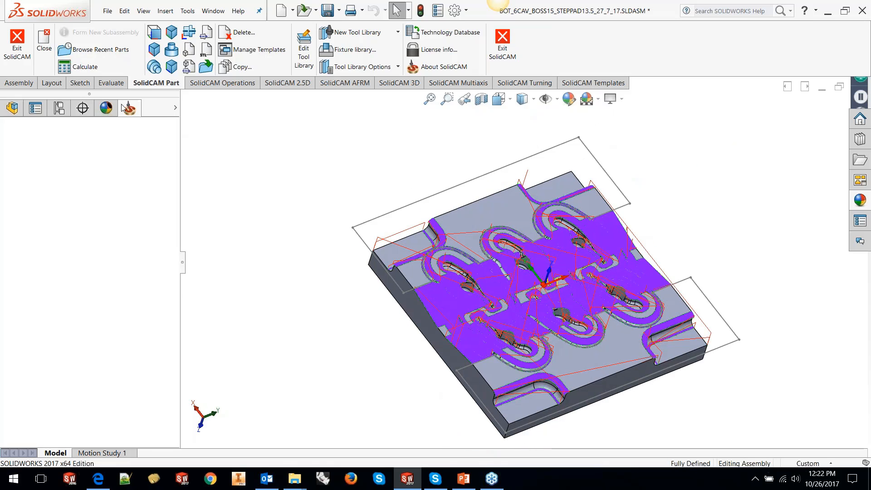
right_click(87, 295)
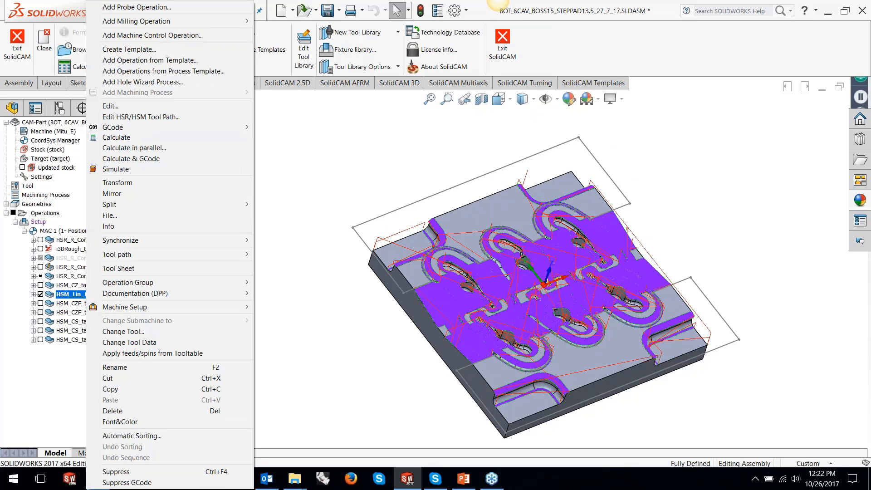
click(136, 117)
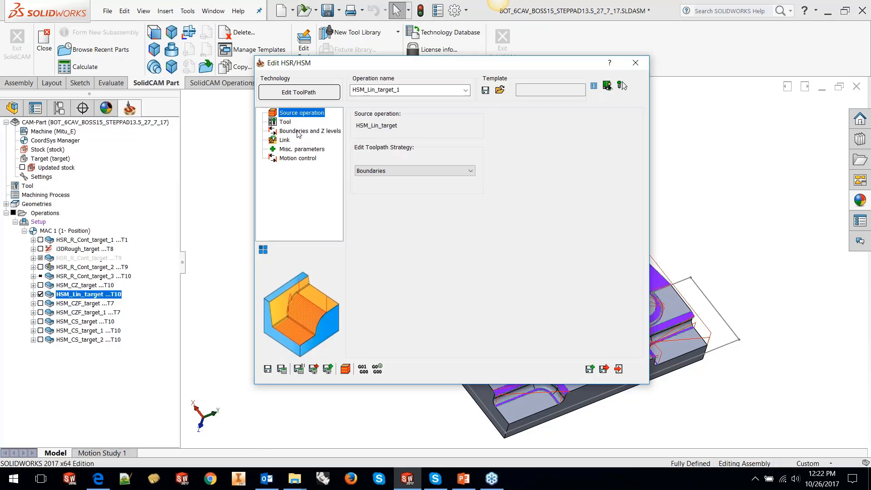
click(302, 130)
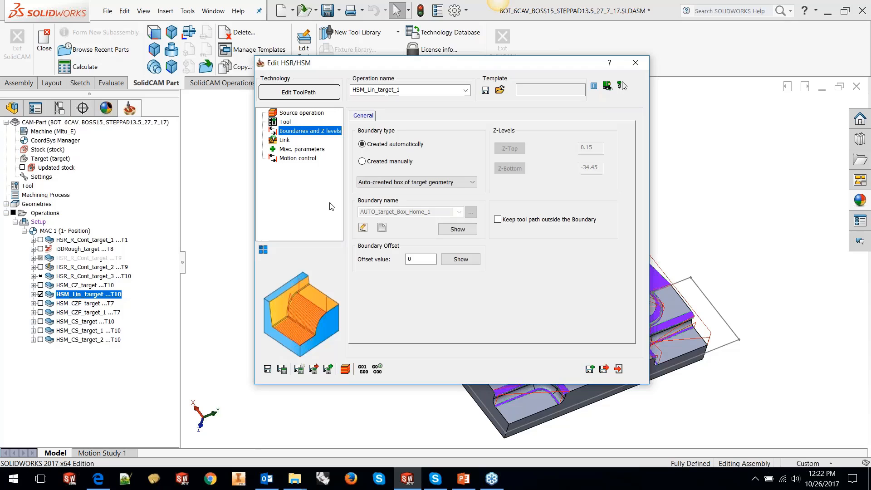
click(378, 162)
click(382, 228)
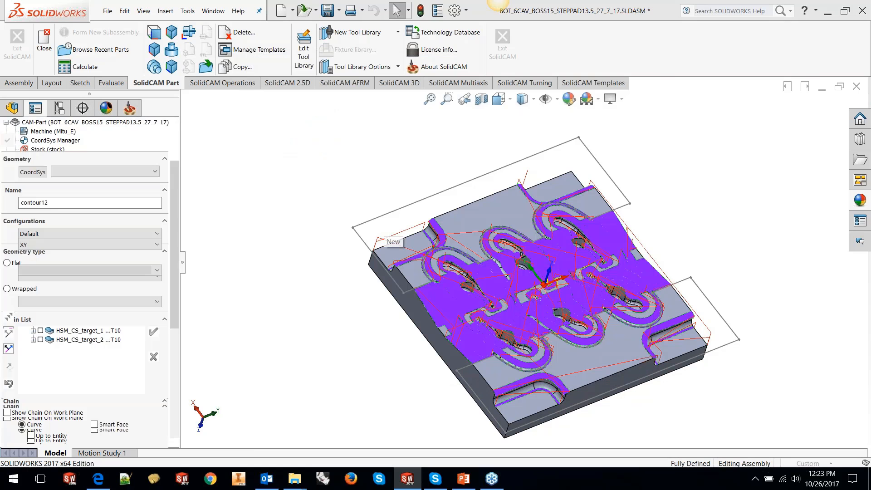
- Define boundary contour12 from the two closed rectangular chains of the EDIT TP SEM FIN LINEAR sketch at opposite ends of the die
click(385, 221)
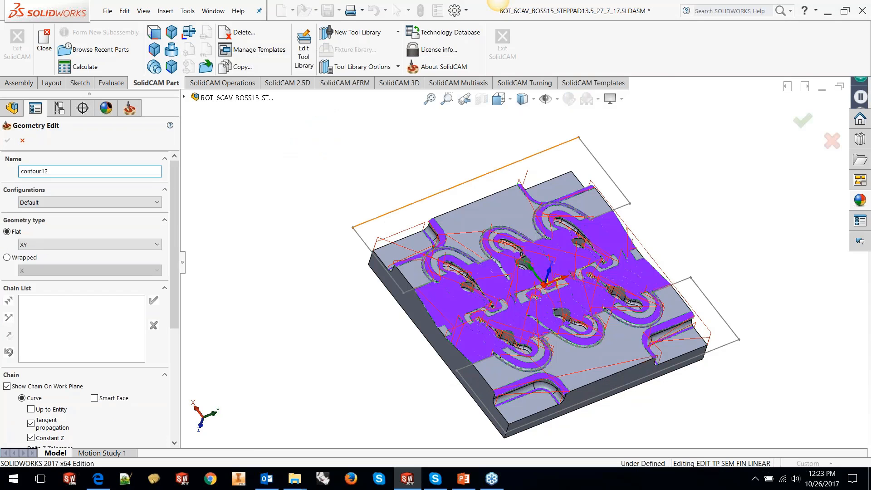
click(265, 151)
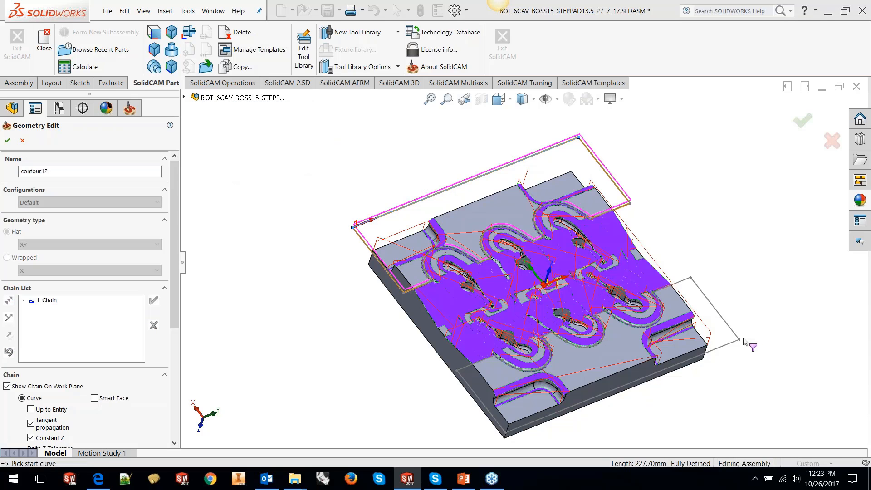
click(730, 346)
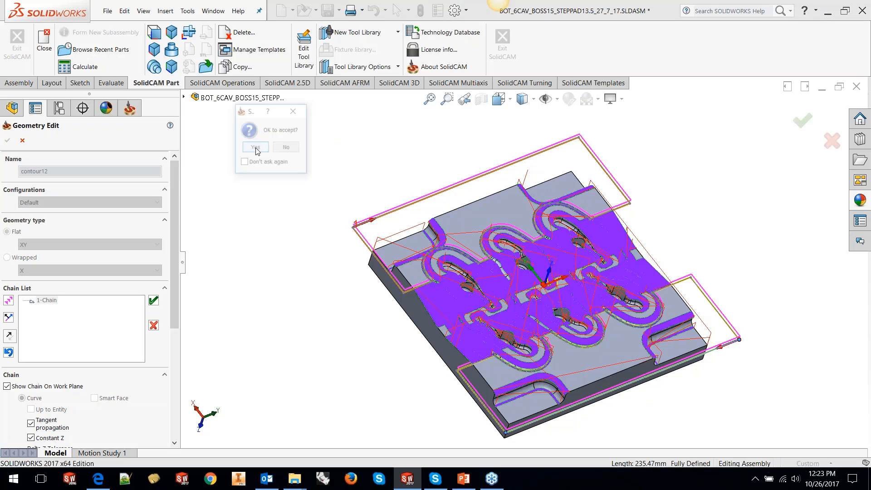
click(255, 147)
click(7, 141)
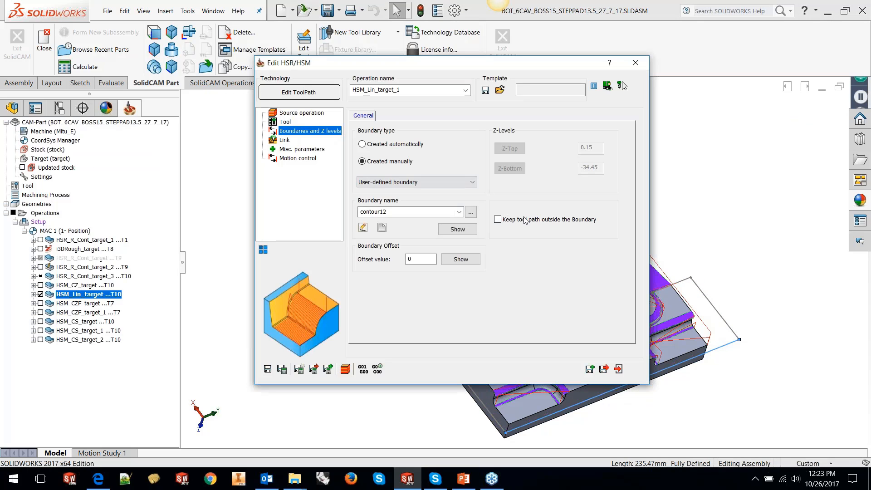
- Keep the tool path outside the contour12 boundary, and save and calculate the edited operation HSM_Lin_target_1
click(525, 221)
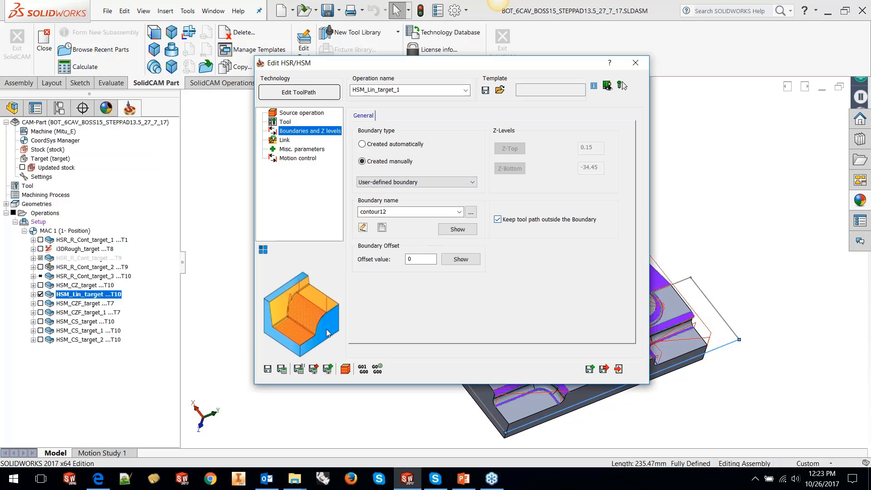
click(282, 370)
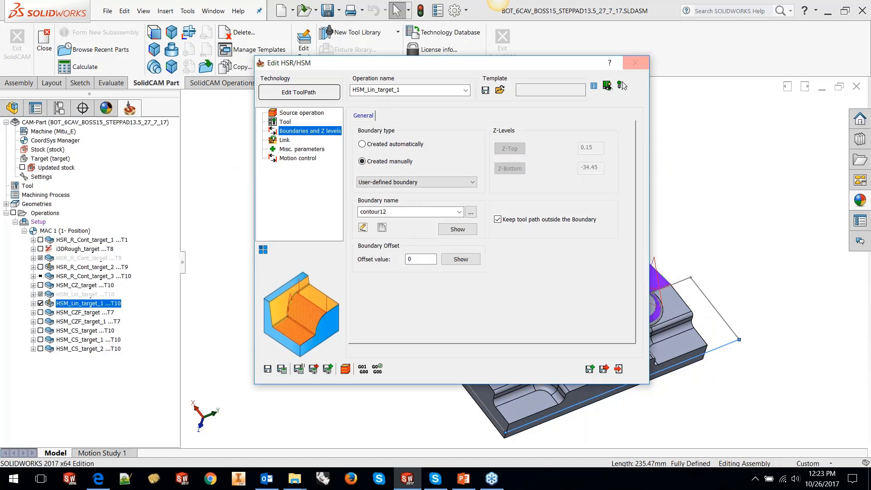
click(635, 62)
- Examine the trimmed HSM_Lin_target_1 tool path around the six cavities and at the corner channels of the die
middle_drag(694, 169, 702, 199)
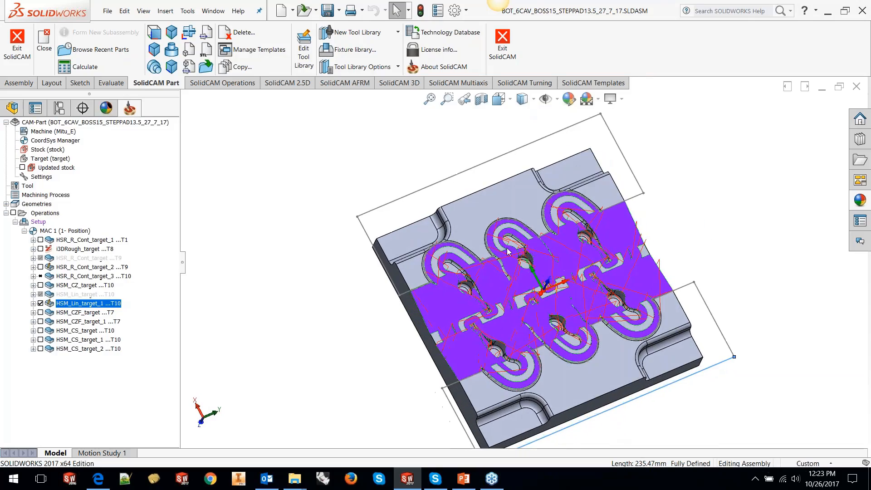
scroll(499, 254, down, 1)
scroll(459, 257, down, 1)
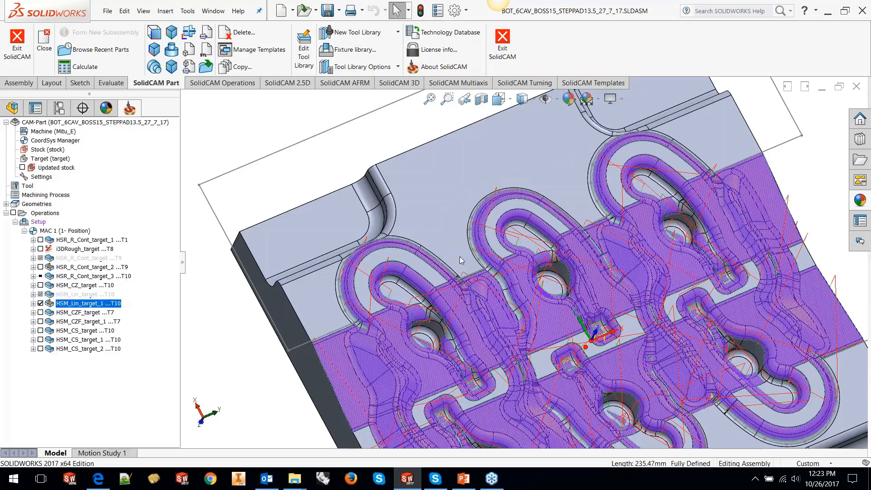
scroll(459, 257, down, 5)
scroll(377, 245, up, 6)
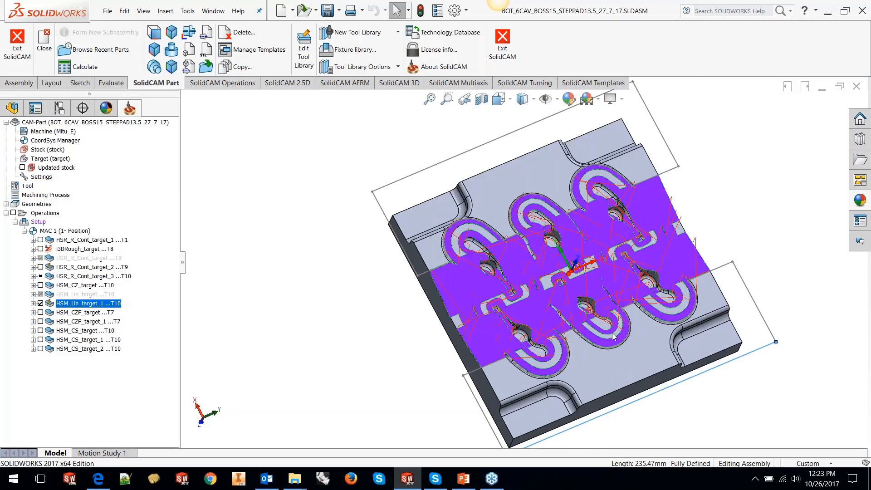
middle_drag(613, 336, 607, 277)
scroll(607, 277, up, 2)
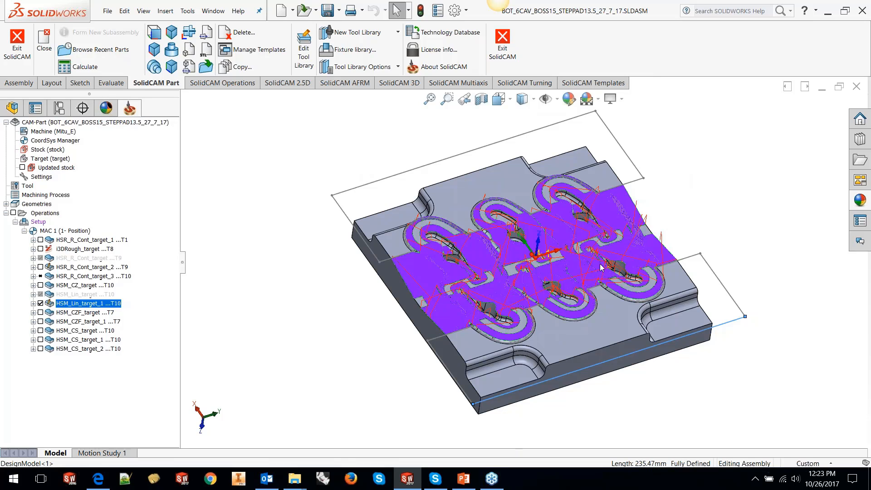
scroll(603, 262, down, 2)
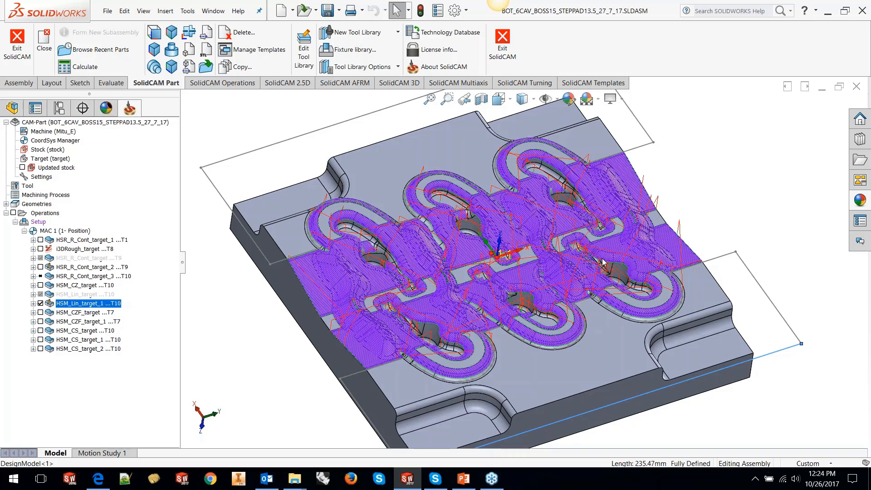
- Switch to the PowerPoint presentation and review slides 35 to 39 on HSR/HSM tool path editing and gouge check of fixtures
click(463, 482)
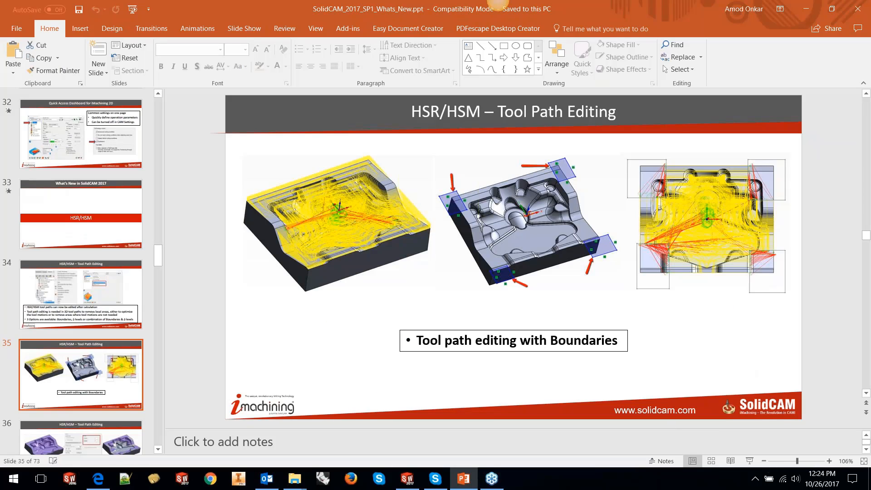
scroll(406, 311, down, 2)
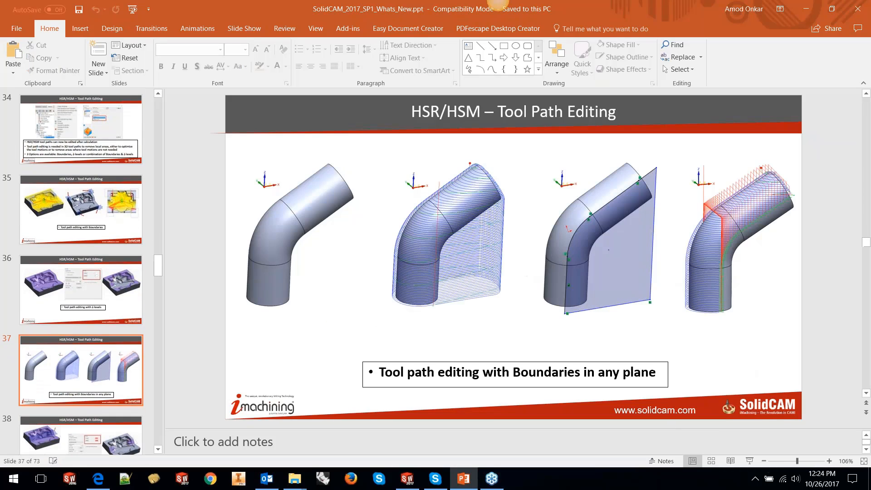
scroll(407, 311, up, 1)
scroll(407, 311, down, 1)
scroll(401, 308, down, 1)
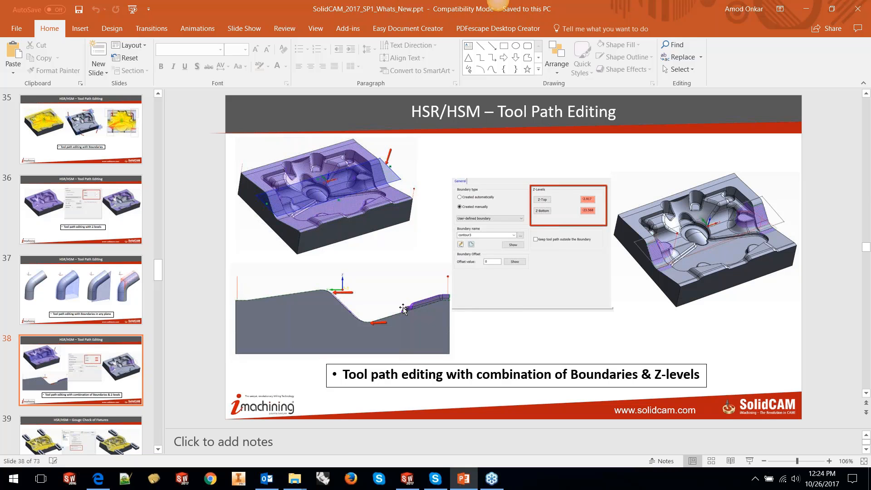
scroll(403, 308, down, 1)
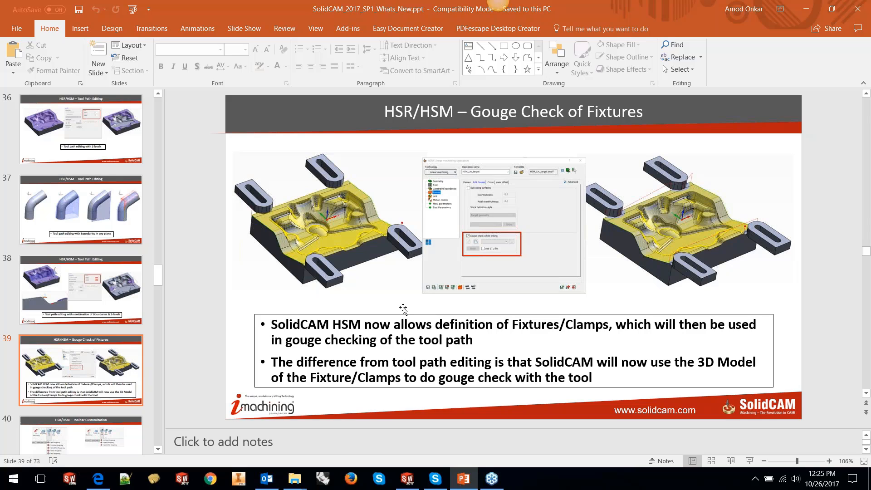
- Return to SOLIDWORKS and open CAM-Part BASIC EDITING PART.PRT from TOOLPATH EDITING\FIXTURE GOUGE CHECK, declining to locate the original model manually
click(805, 9)
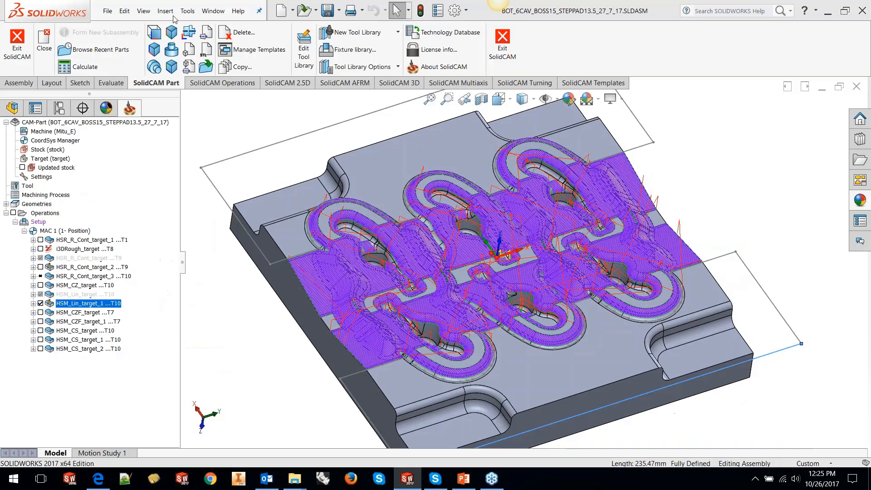
click(187, 11)
mouse_move(200, 61)
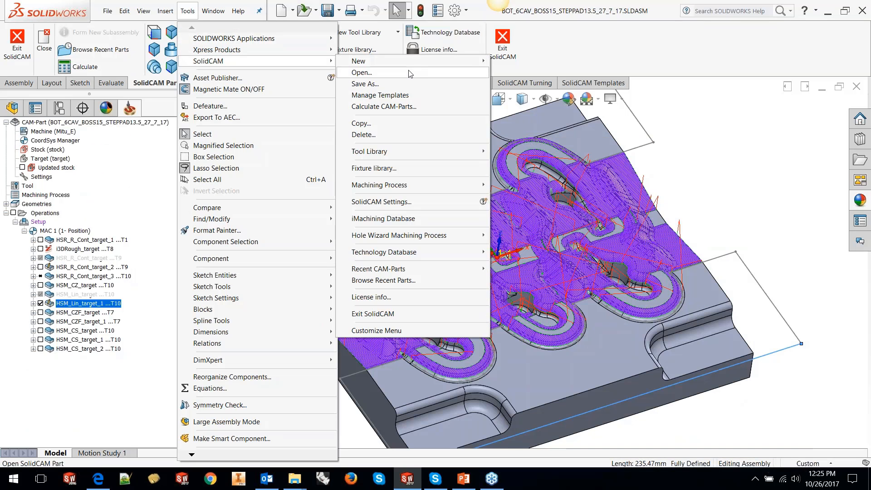
click(357, 72)
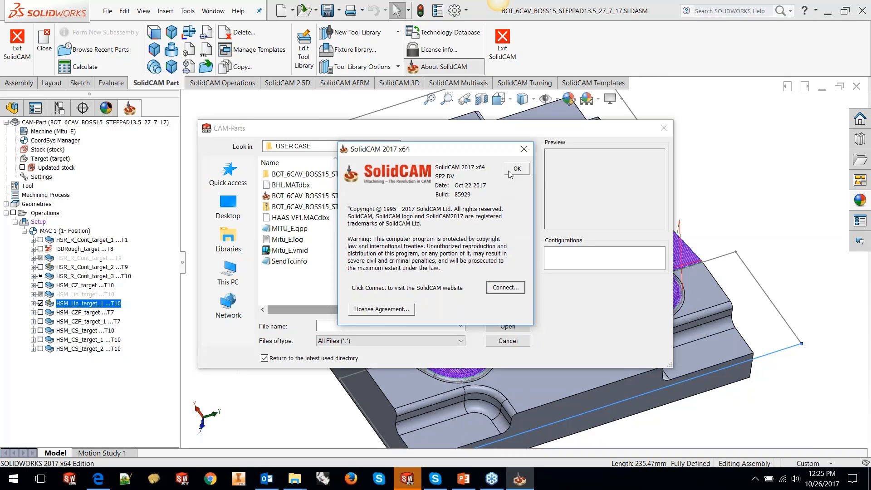
click(516, 169)
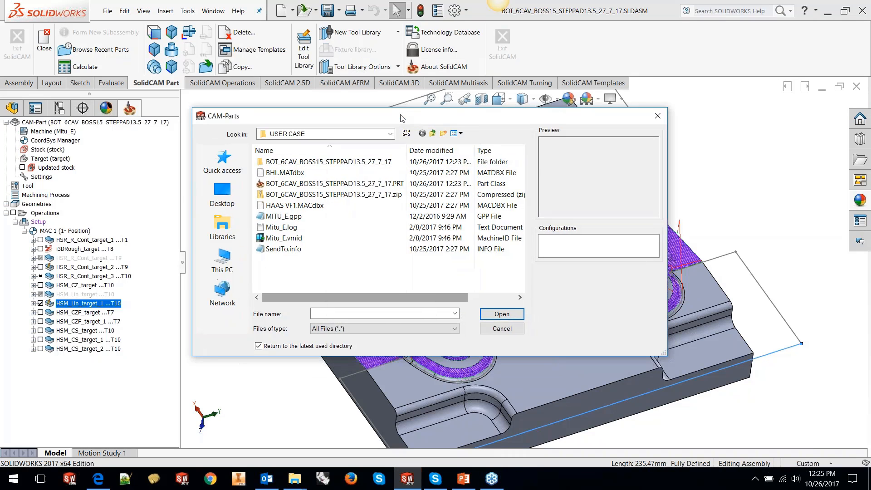
click(432, 133)
click(432, 133)
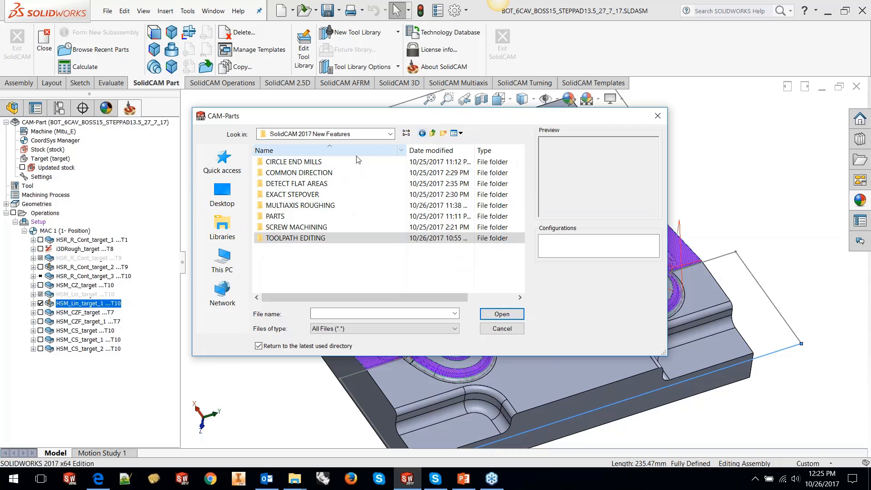
double_click(291, 237)
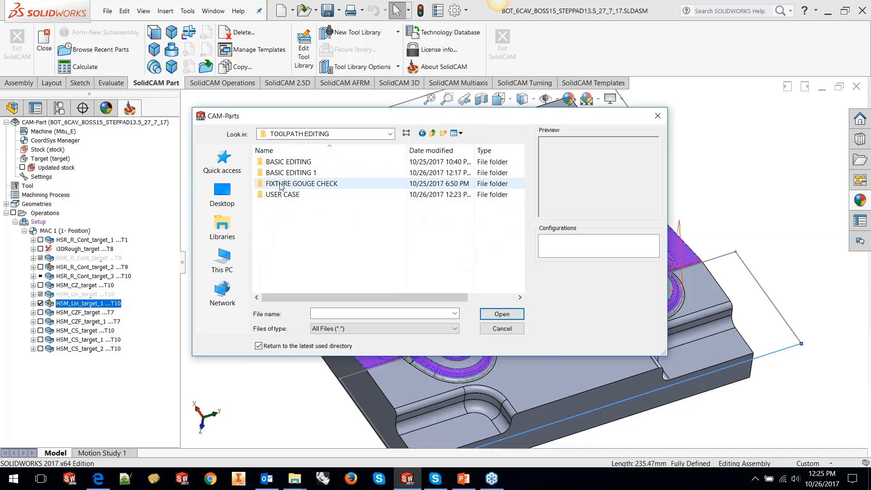
double_click(293, 183)
click(300, 184)
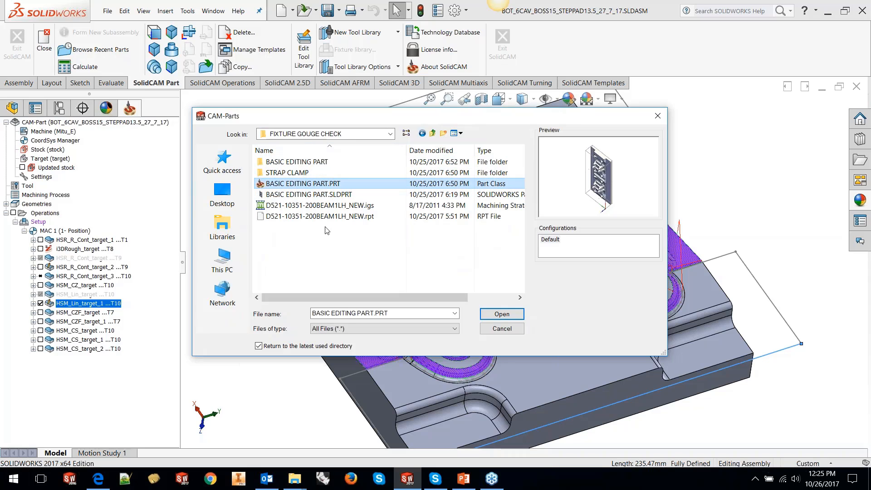
click(502, 314)
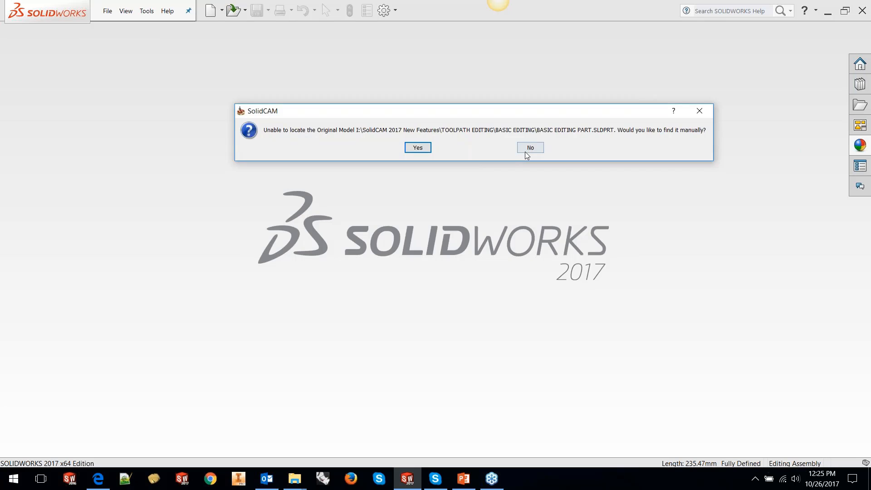
click(530, 148)
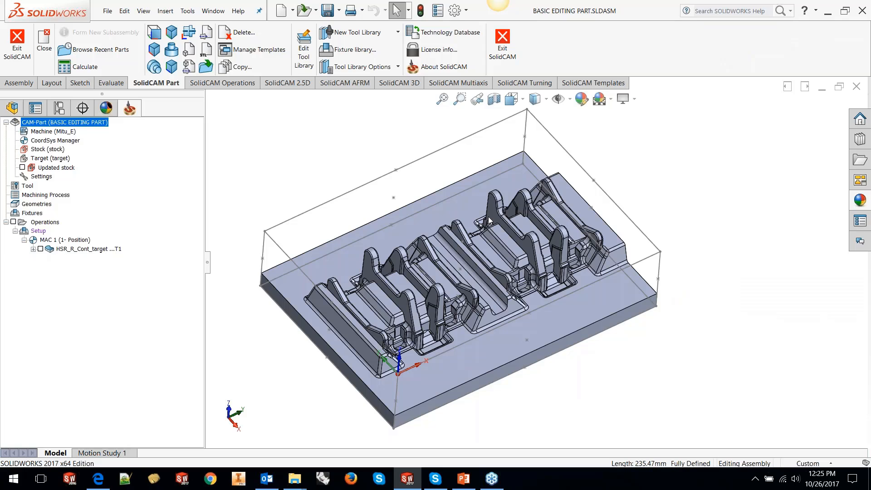
- Display the HSR_R_Cont_target tool path and show the hidden components Clamp_Set<1> and Clamp_Set<2> on the block
scroll(493, 229, up, 2)
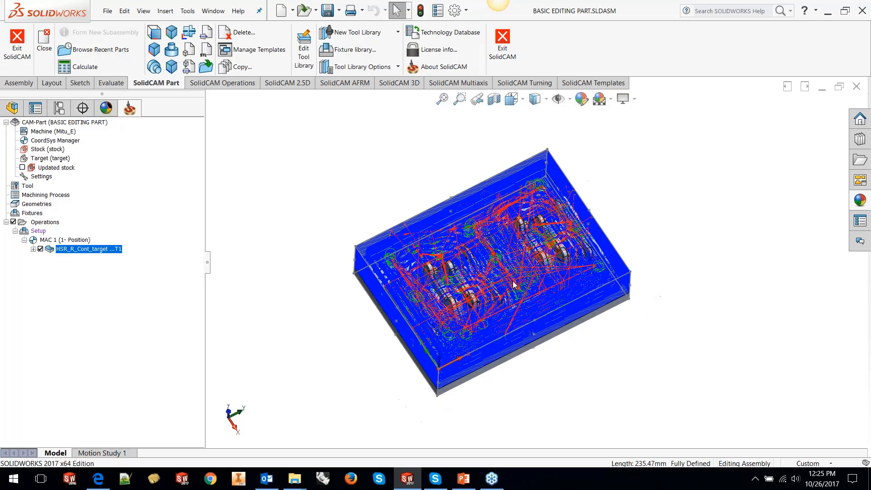
scroll(497, 271, down, 2)
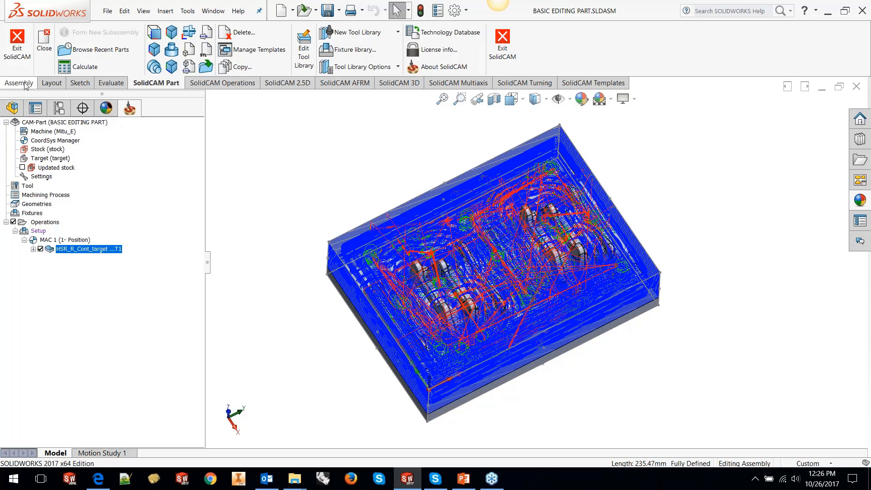
click(12, 108)
click(50, 343)
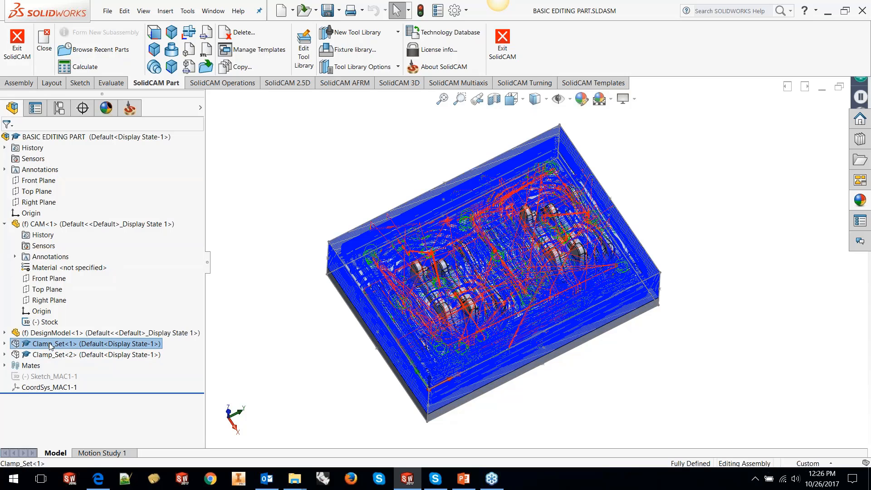
click(110, 318)
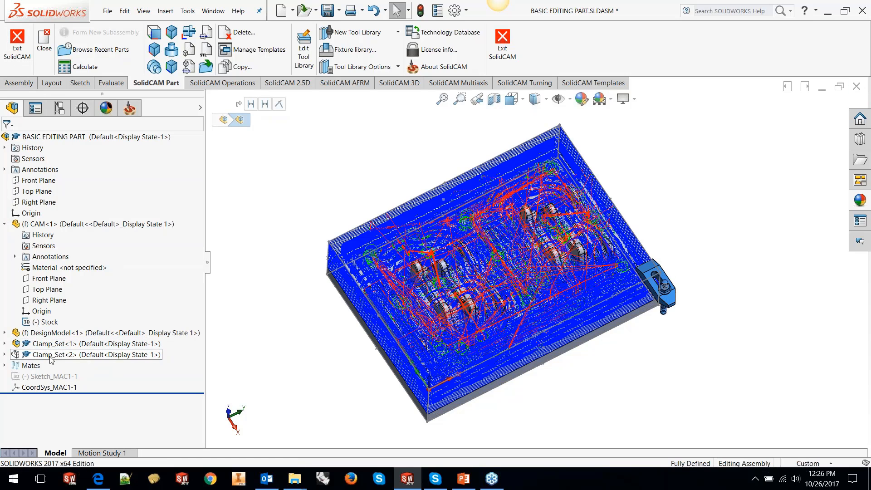
click(52, 354)
click(112, 330)
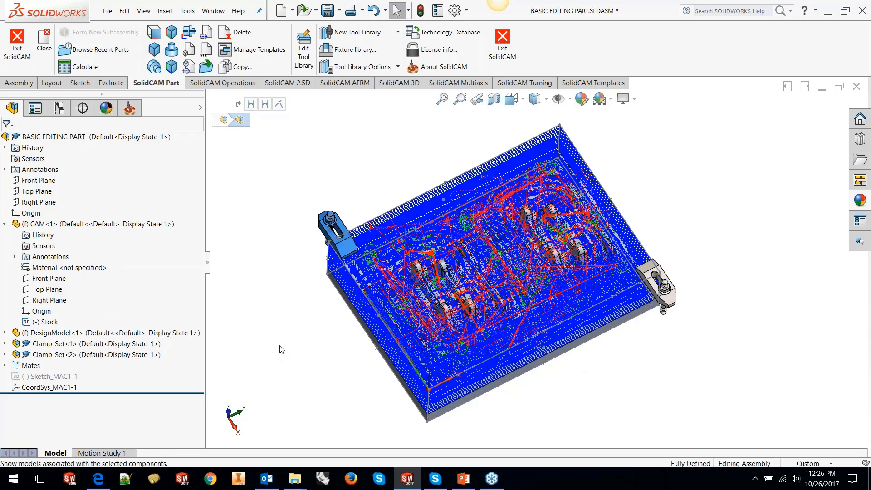
mouse_move(508, 264)
middle_down()
mouse_move(517, 247)
mouse_move(519, 262)
middle_up()
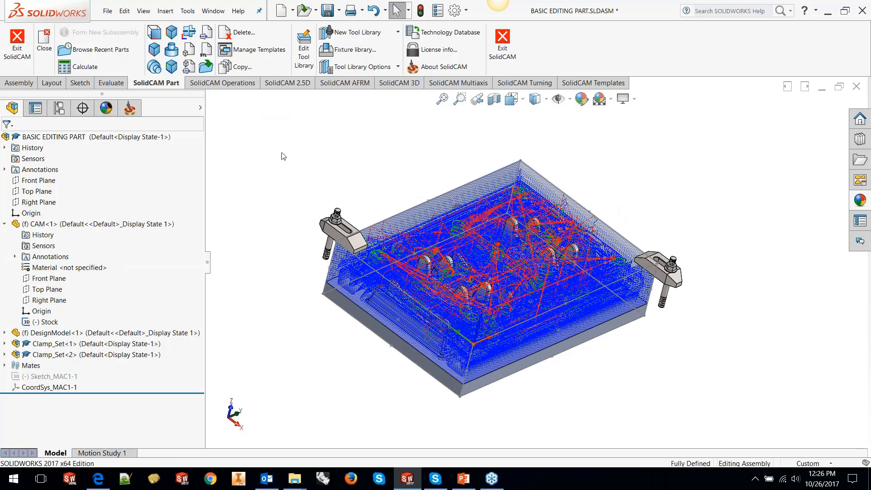
- Edit the HSR_R_Cont_target operation to use gouge check while linking against clamping fixture, save and calculate it, and close the operation
click(130, 108)
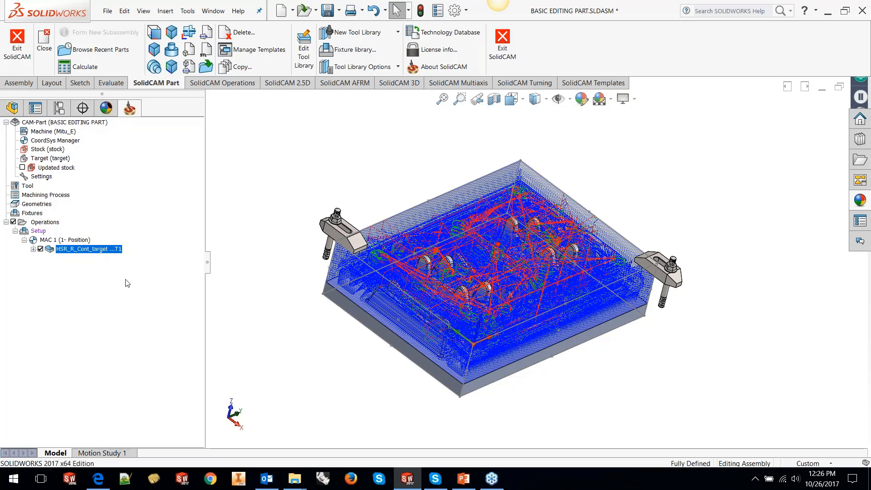
right_click(74, 251)
click(100, 106)
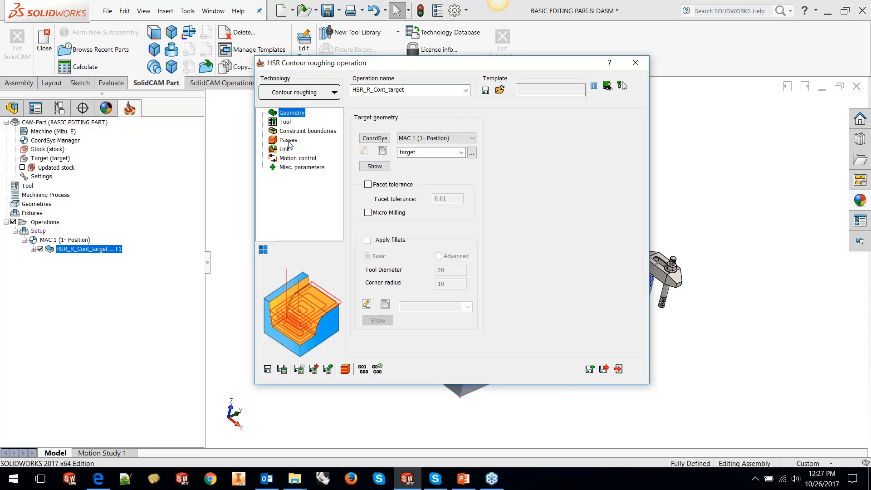
click(288, 140)
click(481, 115)
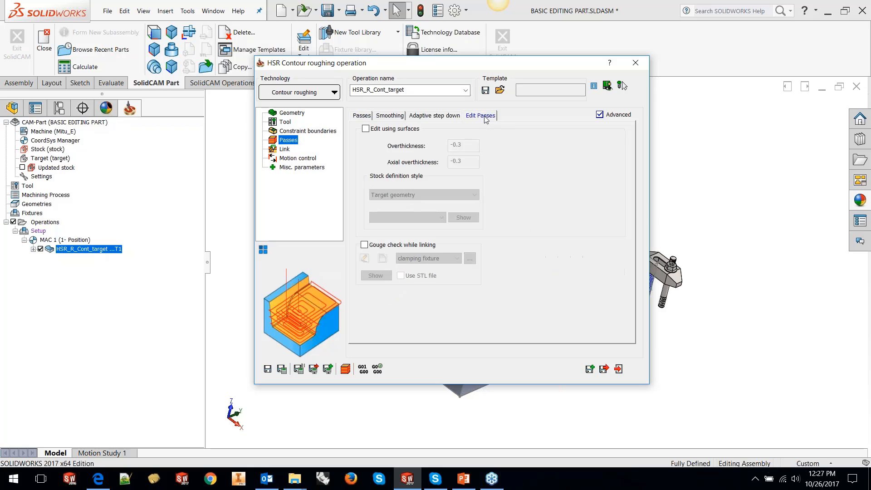
click(415, 243)
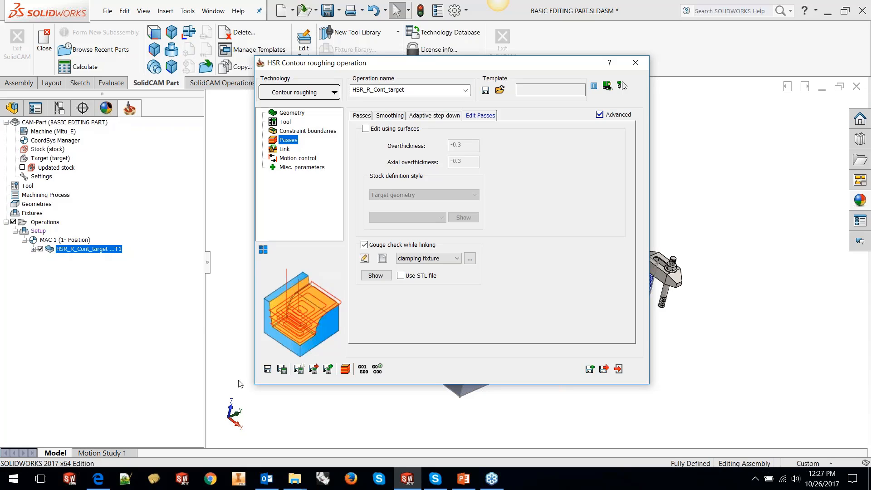
click(286, 371)
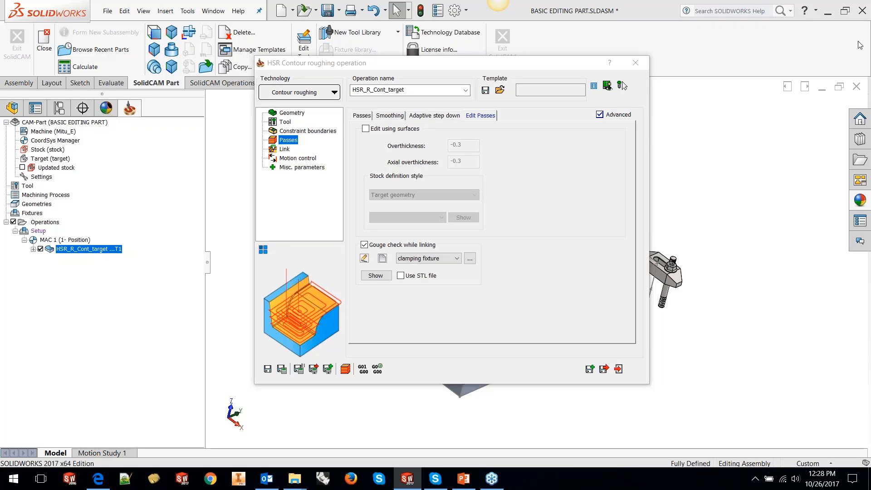
click(640, 63)
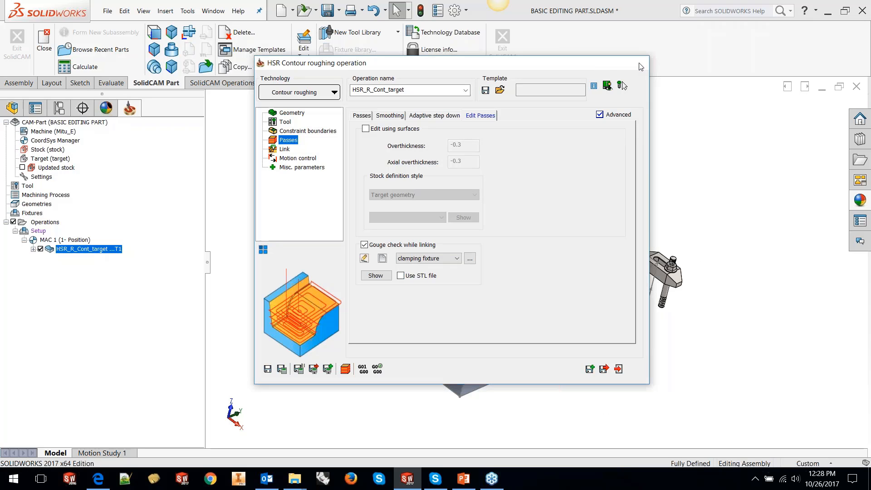
click(640, 64)
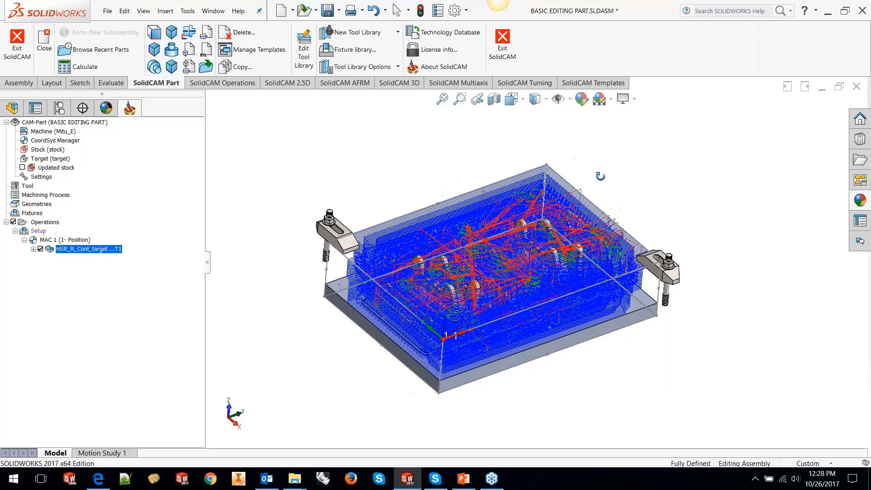
- Run the SolidVerify simulation of the HSR_R_Cont_target operation
right_click(64, 249)
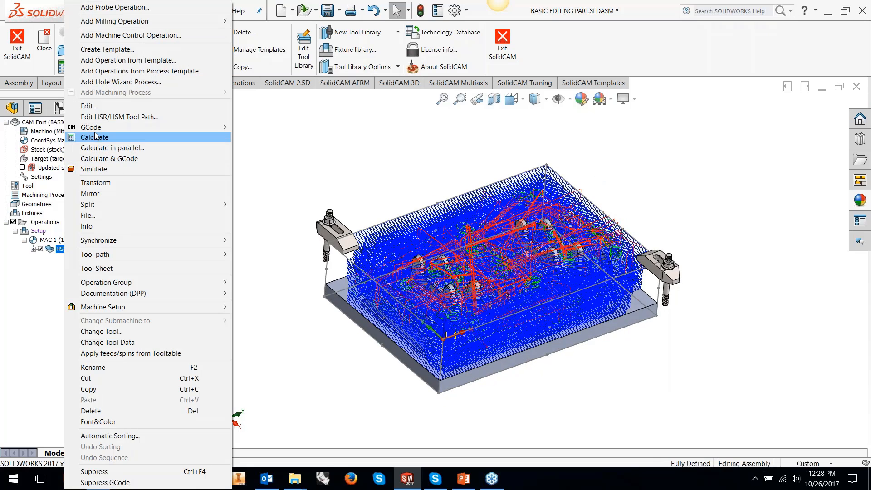
click(92, 170)
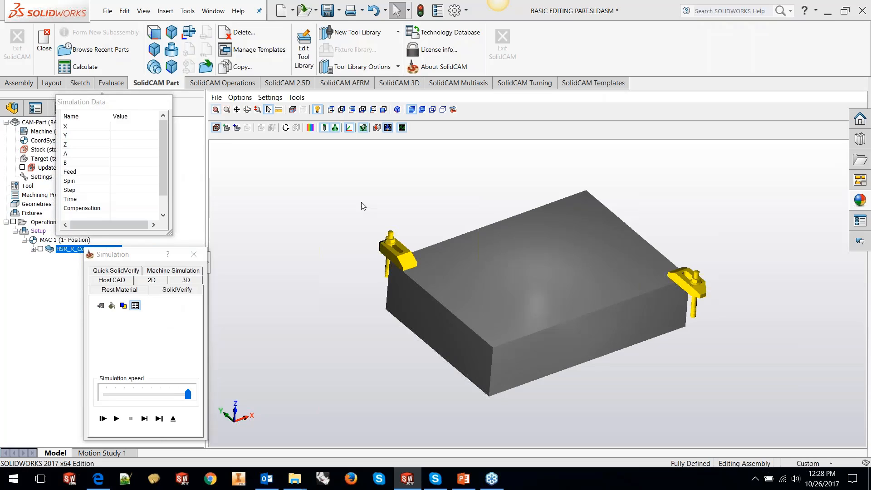
click(121, 421)
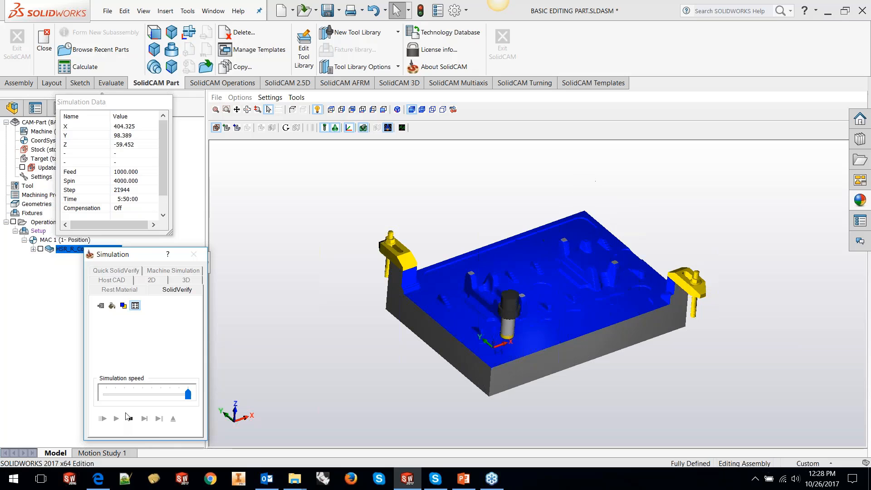
- Examine the simulated stock around both clamps while the roughing runs, and exit the simulation
click(405, 285)
scroll(443, 292, up, 5)
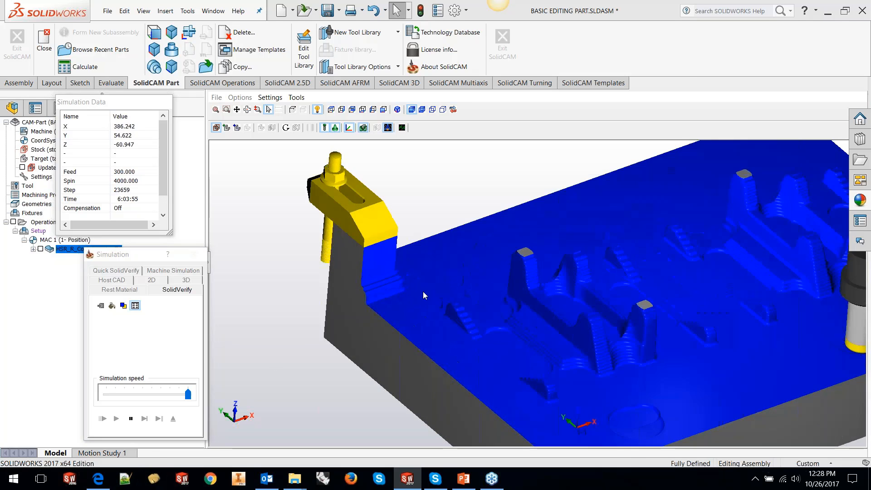
scroll(404, 286, down, 3)
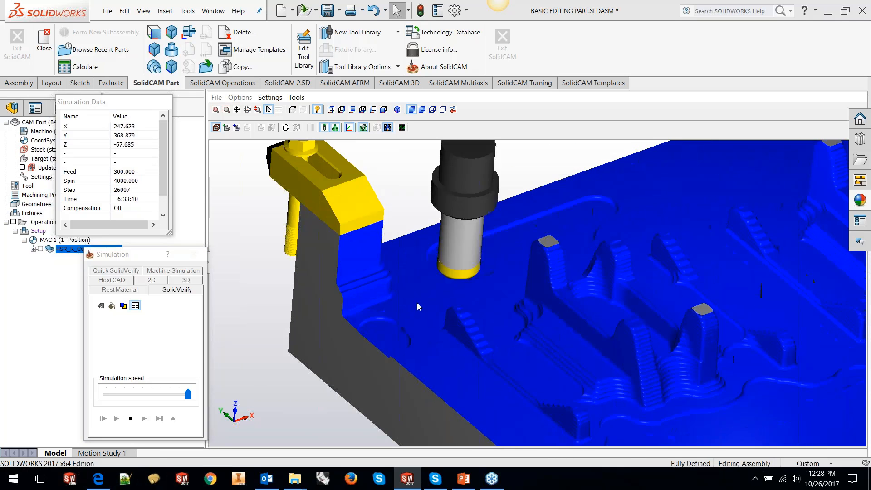
scroll(427, 284, down, 4)
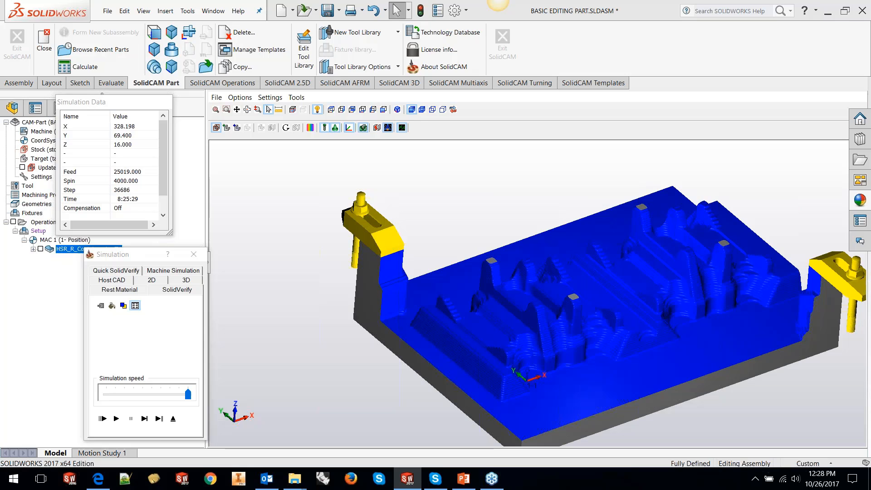
scroll(412, 297, down, 2)
mouse_move(629, 317)
middle_down()
mouse_move(638, 335)
mouse_move(626, 305)
middle_up()
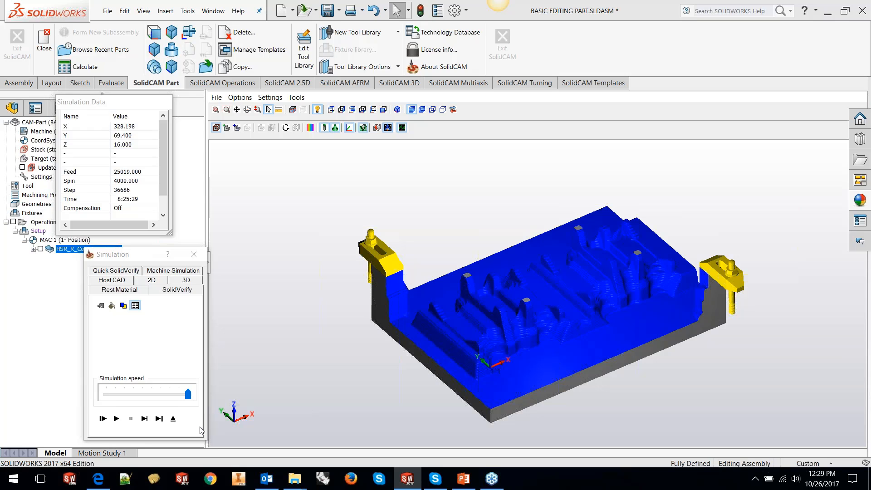
click(173, 419)
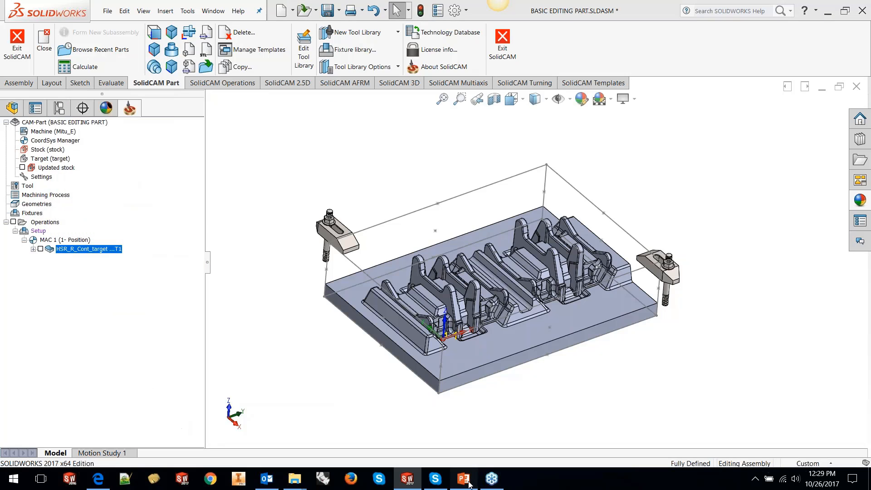
- Switch to PowerPoint to view the HSR/HSM toolbar customization slide, and return to the SolidCAM 3D commands in SOLIDWORKS
click(463, 479)
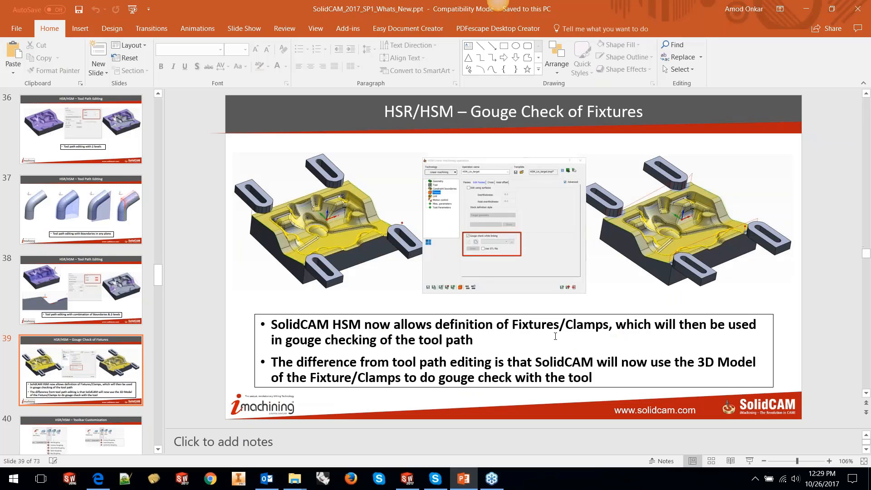
scroll(555, 336, down, 1)
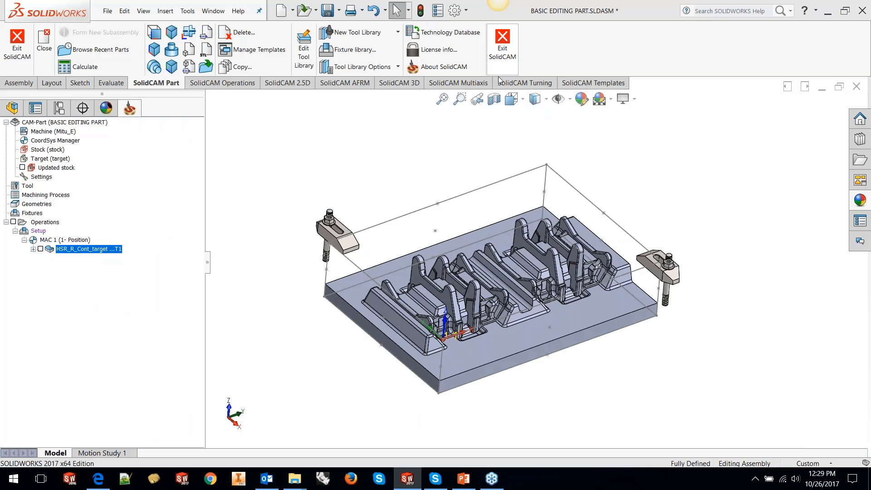
click(395, 83)
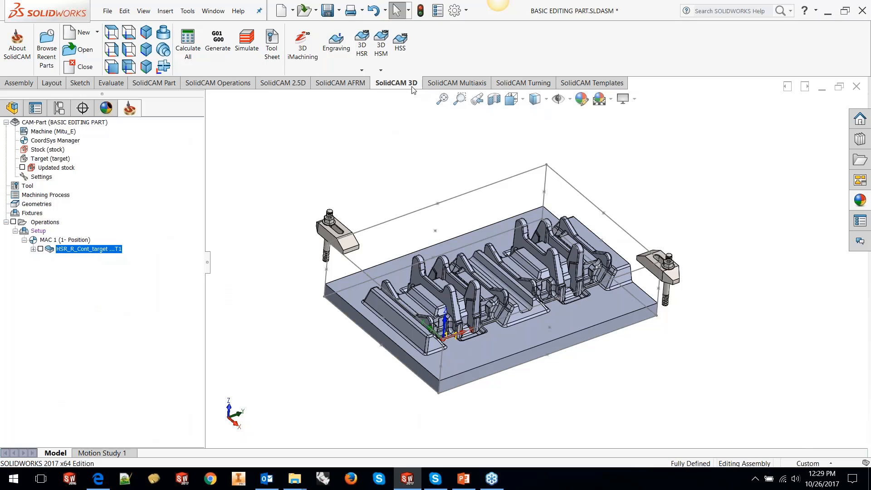
- Open the CommandManager customization and list the commands of the SolidCAM 3D HSM category
right_click(410, 85)
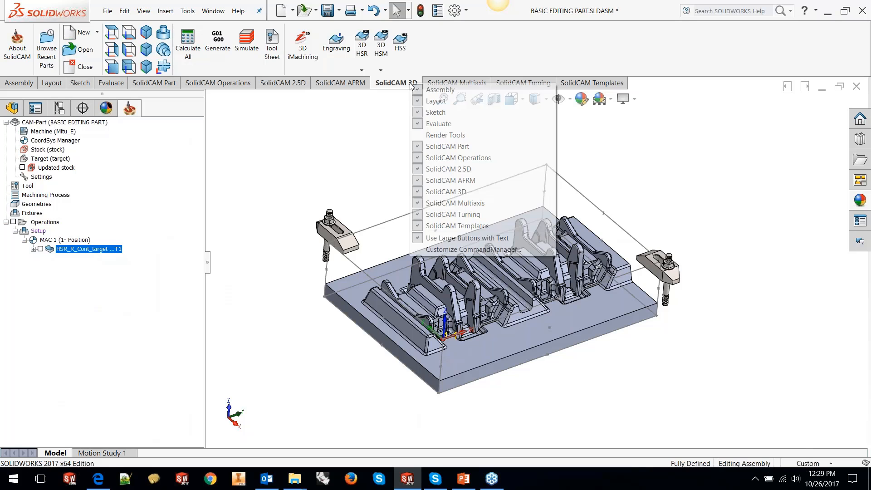
click(448, 252)
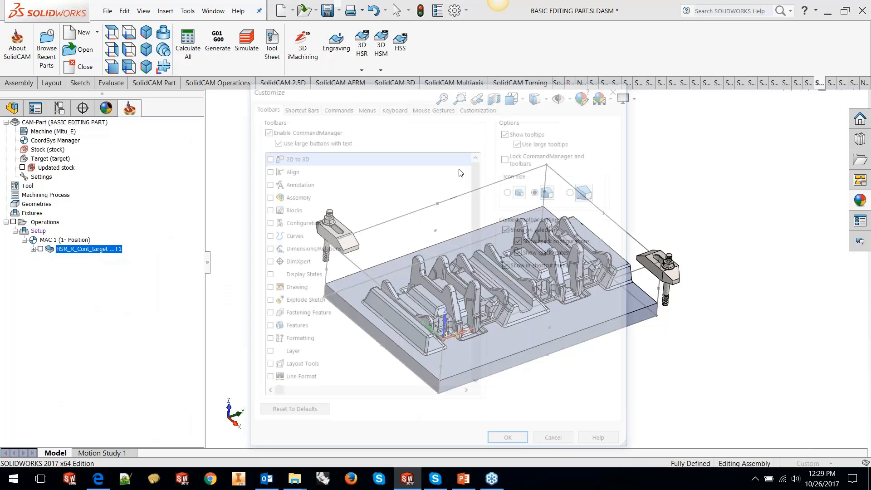
click(336, 106)
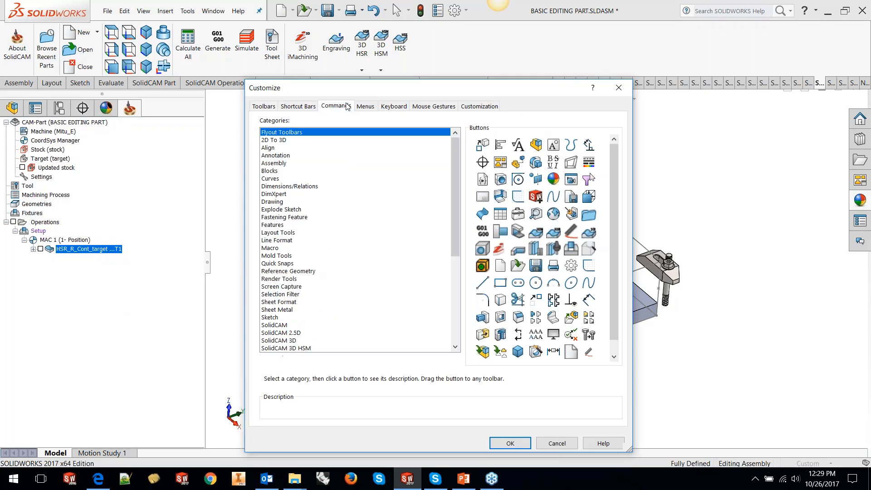
click(365, 107)
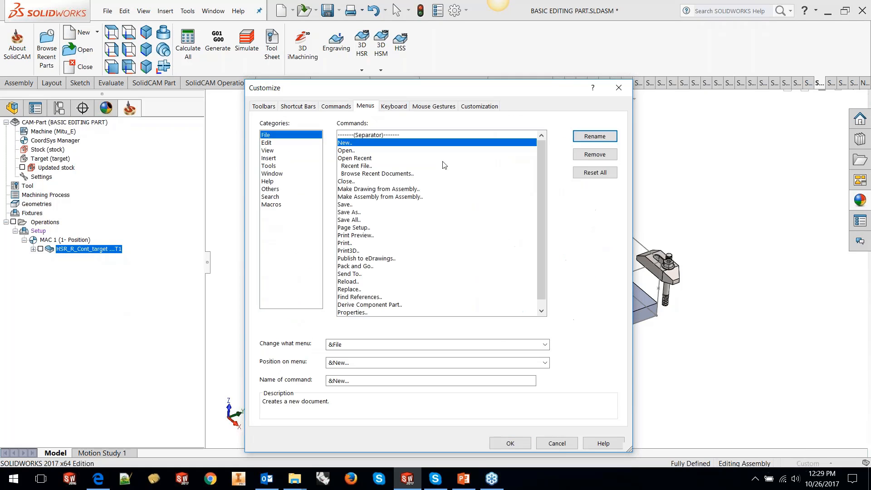
click(399, 107)
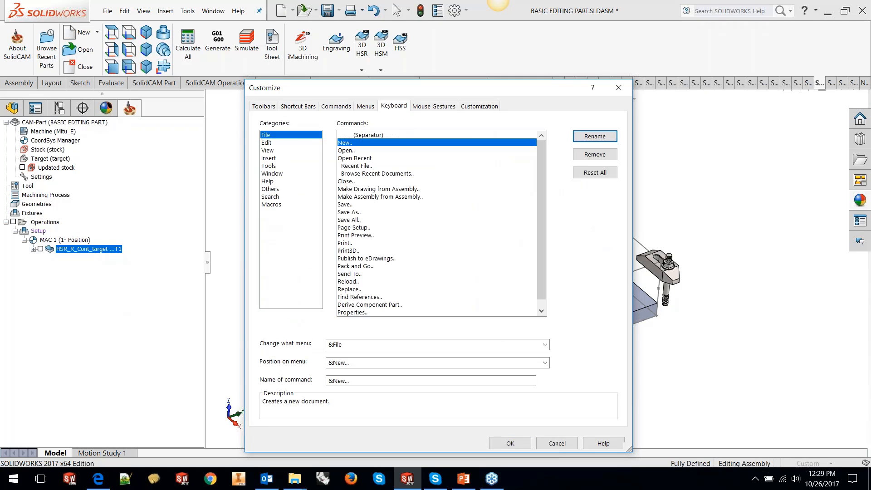
click(340, 107)
scroll(435, 210, down, 3)
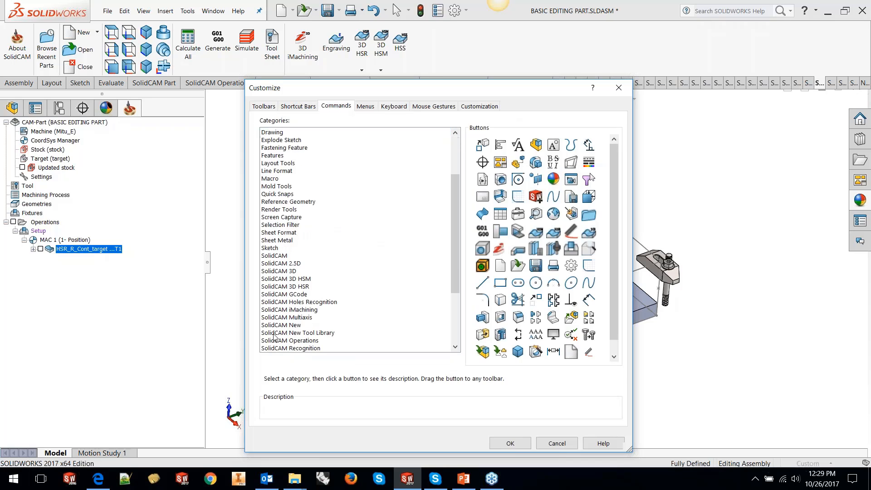
click(296, 279)
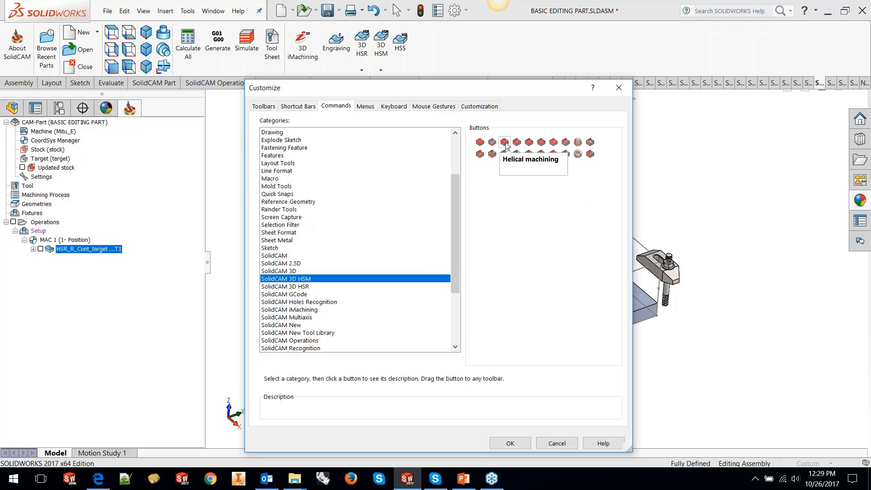
- Add Constant Z machining, Combine Constant Z with Linear machining and 3D Constant step over to the SolidCAM 3D commands, and try out Constant Z machining
drag(444, 90, 440, 102)
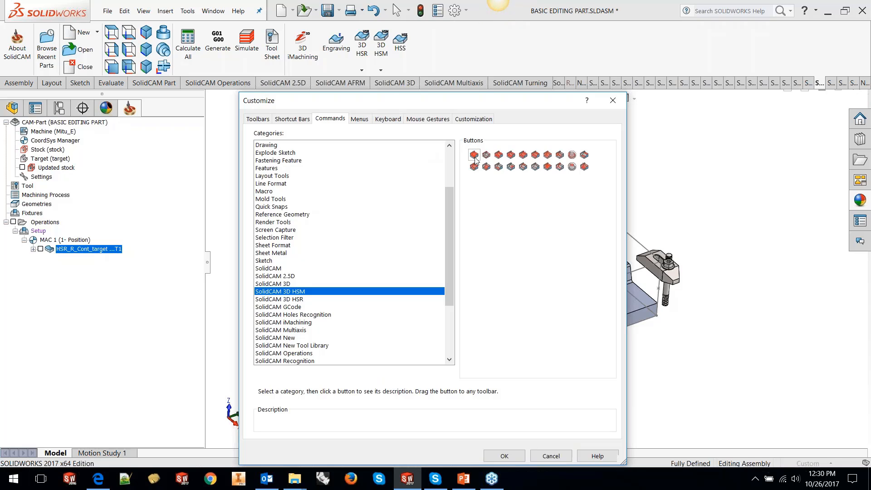
drag(474, 158, 457, 47)
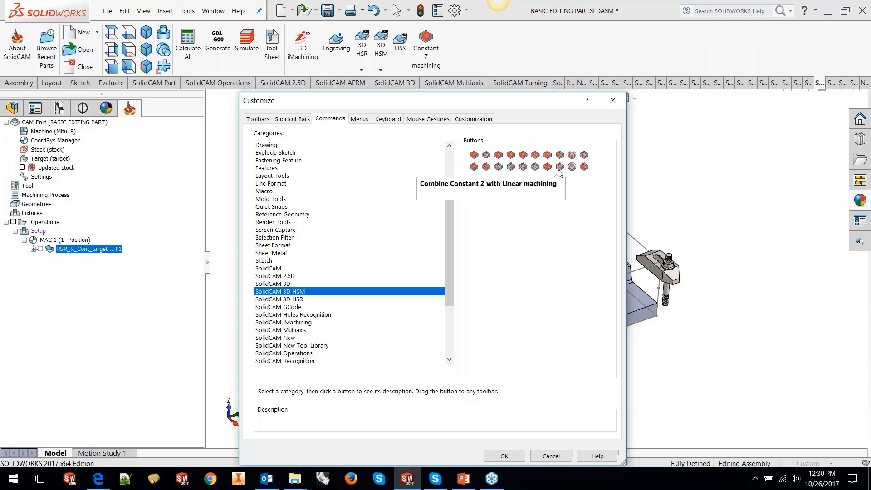
drag(559, 167, 470, 39)
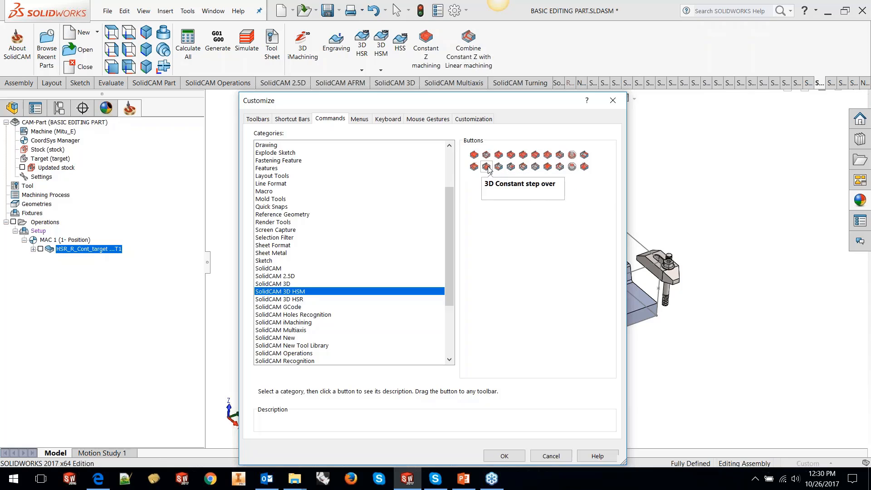
drag(487, 167, 517, 51)
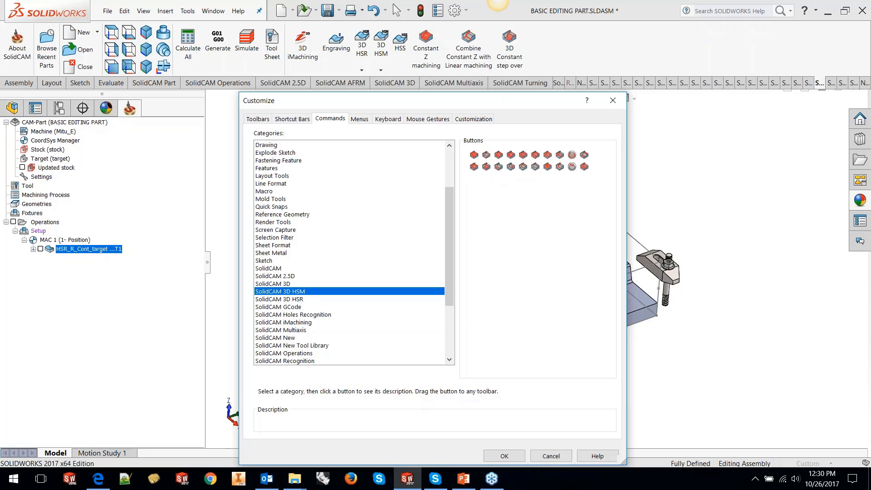
click(504, 456)
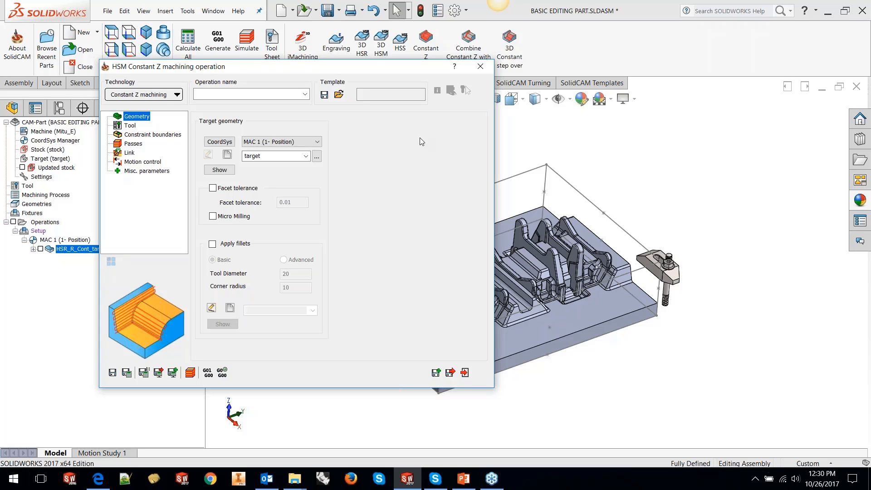
click(464, 373)
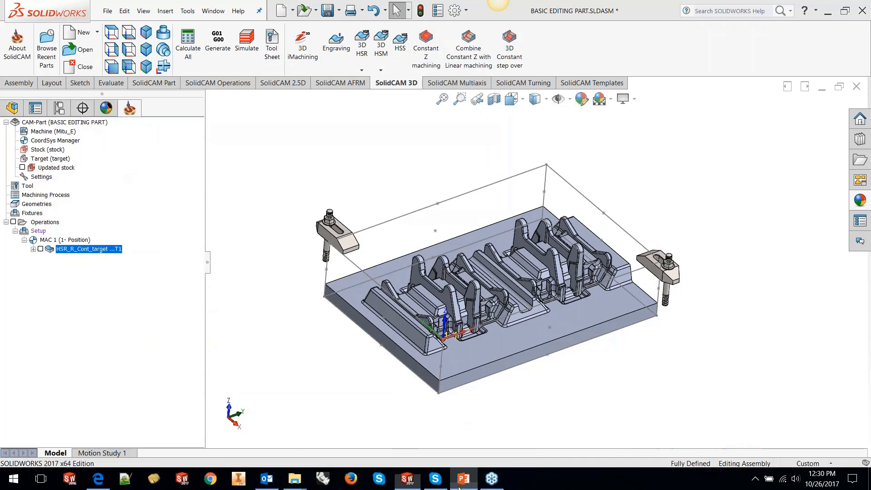
- Switch to PowerPoint to review slide 41 on HSR/HSM flat area detection, and return to SOLIDWORKS
click(463, 480)
key(Down)
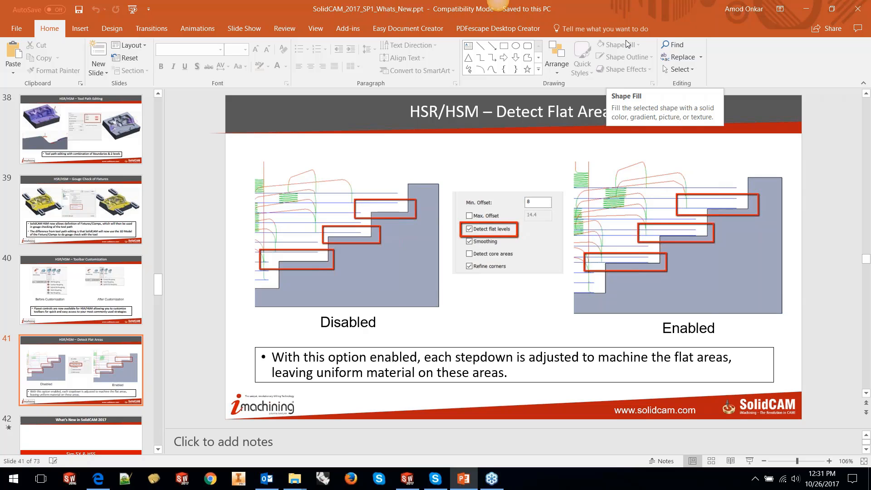
click(806, 9)
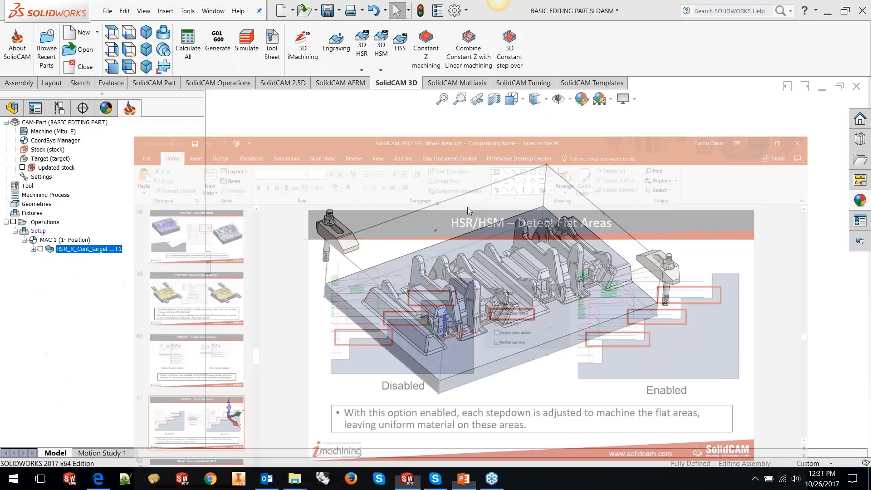
- Open the CAM-Part FLAT AREAS.prt from the DETECT FLAT AREAS folder of SolidCAM 2017 New Features
click(187, 11)
mouse_move(254, 61)
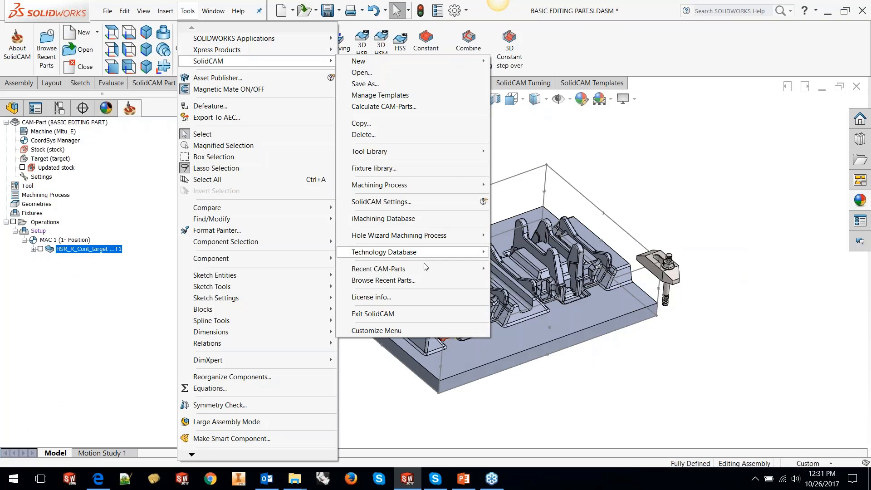
click(362, 72)
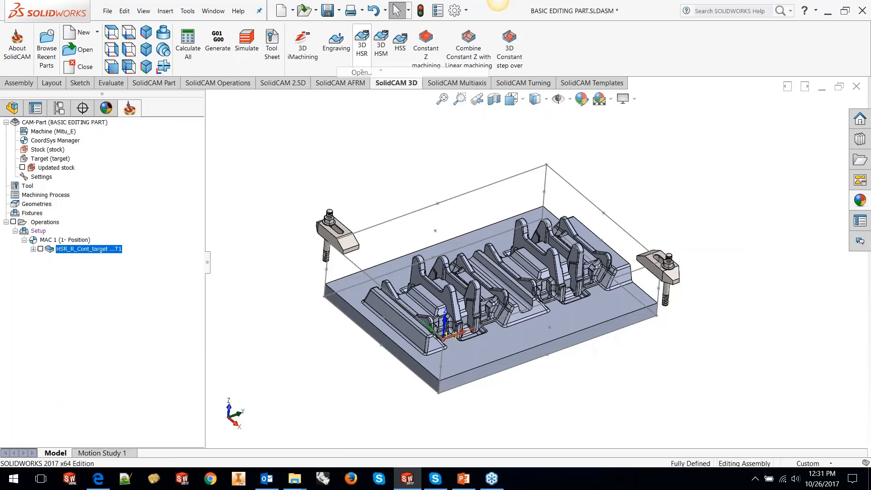
click(433, 132)
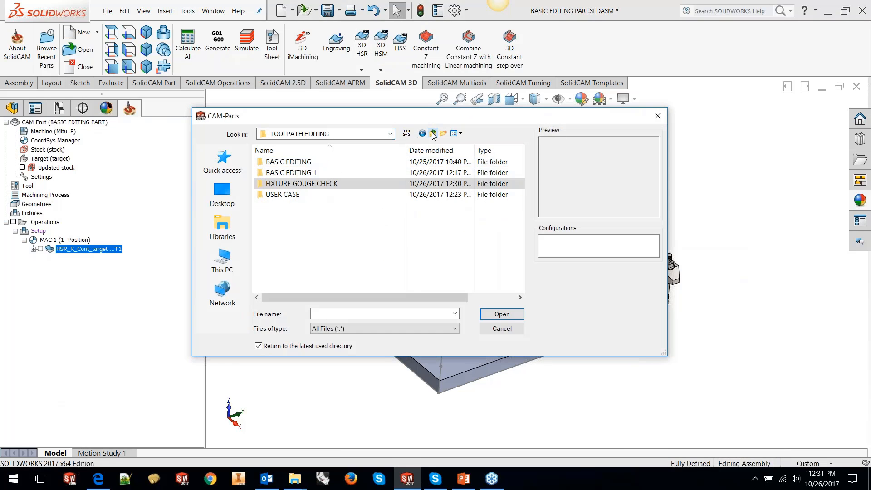
click(434, 133)
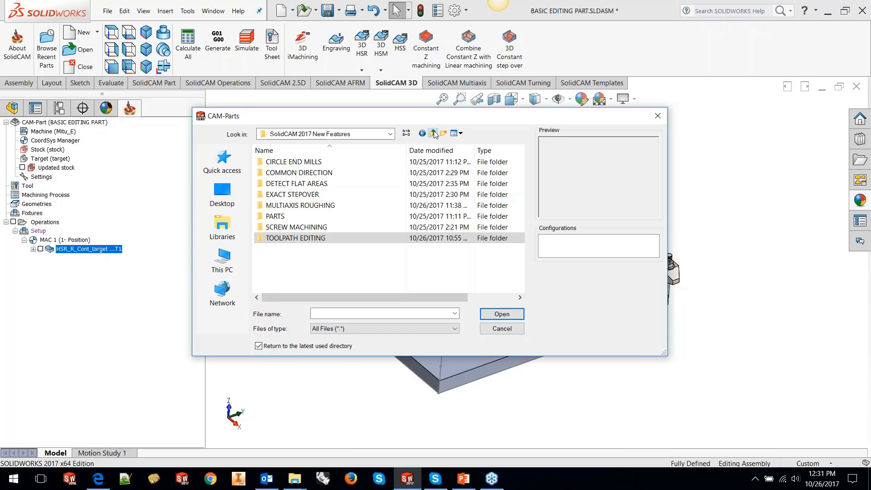
double_click(310, 183)
click(309, 174)
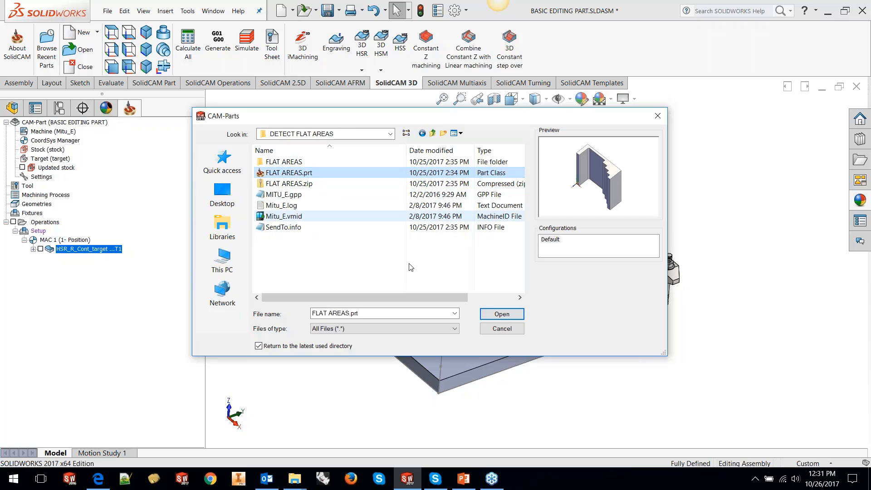
click(500, 315)
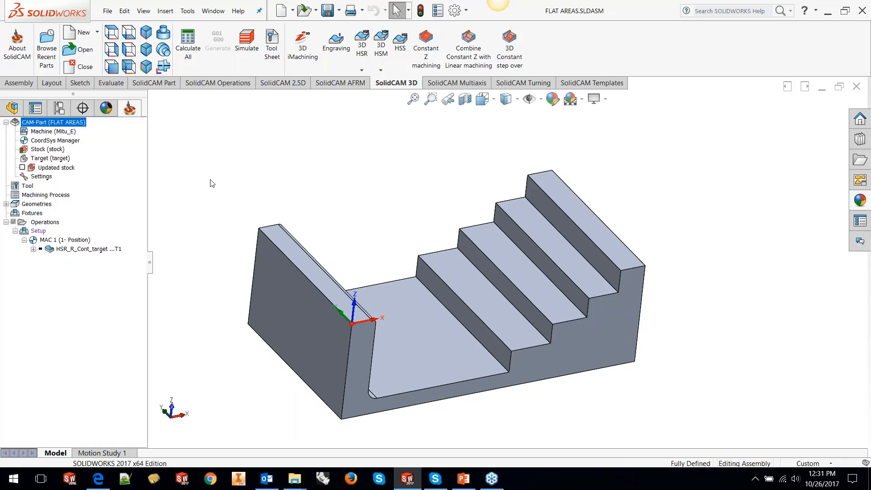
- Save and calculate the HSR_R_Cont_target contour roughing operation with Detect Flat Areas disabled, and exit the operation
right_click(96, 252)
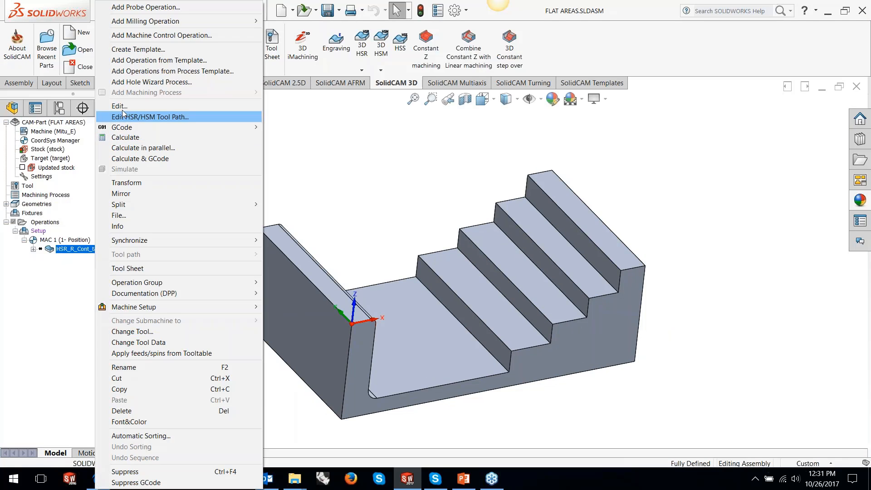
click(120, 107)
click(290, 141)
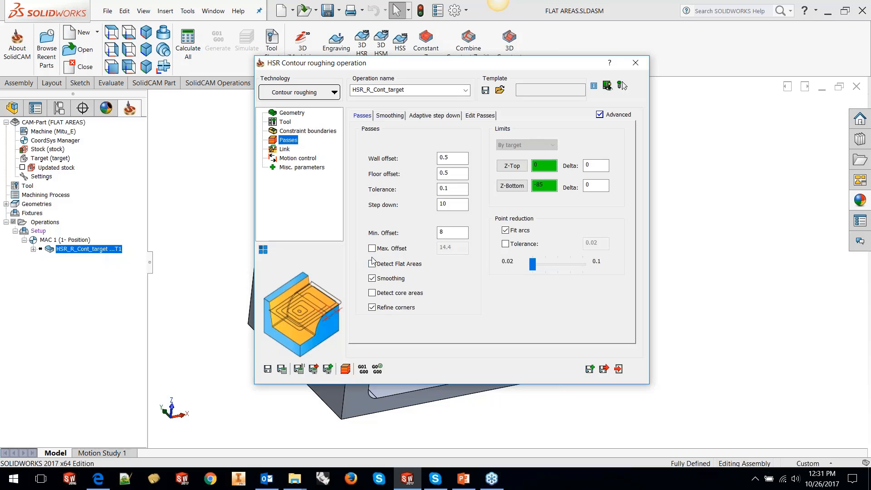
click(282, 368)
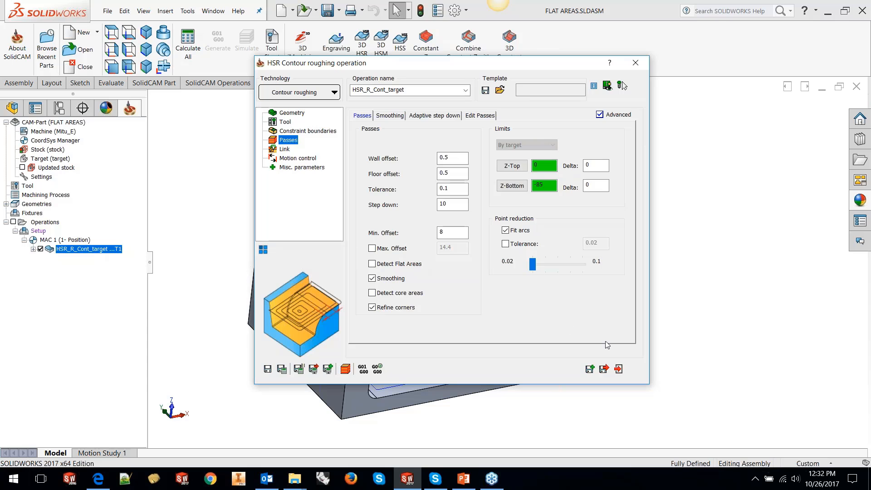
click(618, 369)
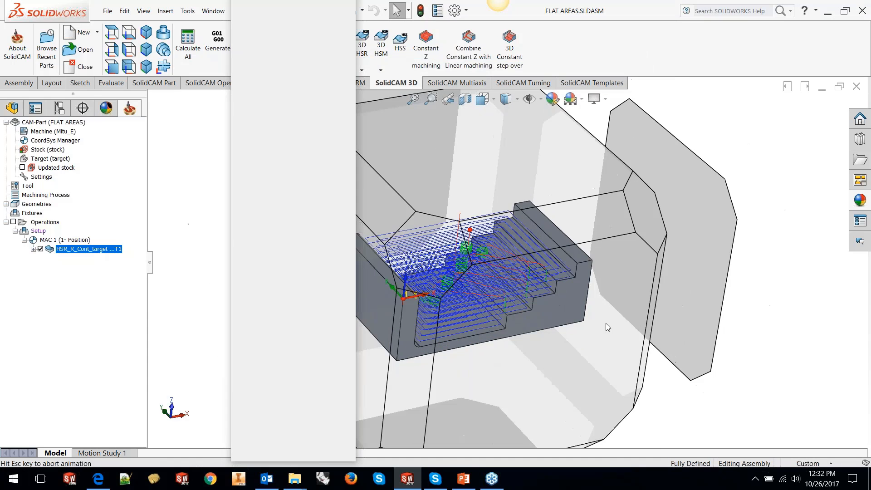
- Orient the part to the Bottom view and examine the step-down levels of the roughing tool path against the stepped flats
click(595, 364)
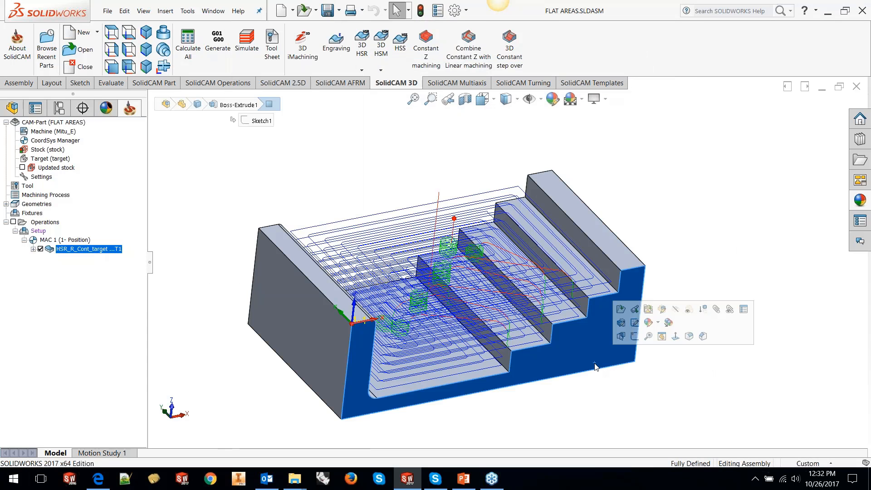
key(space)
click(588, 322)
click(673, 365)
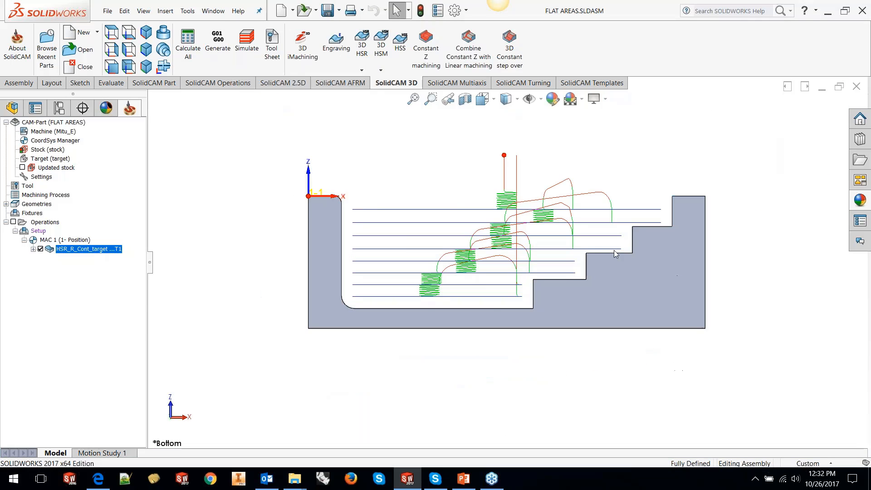
scroll(598, 254, down, 5)
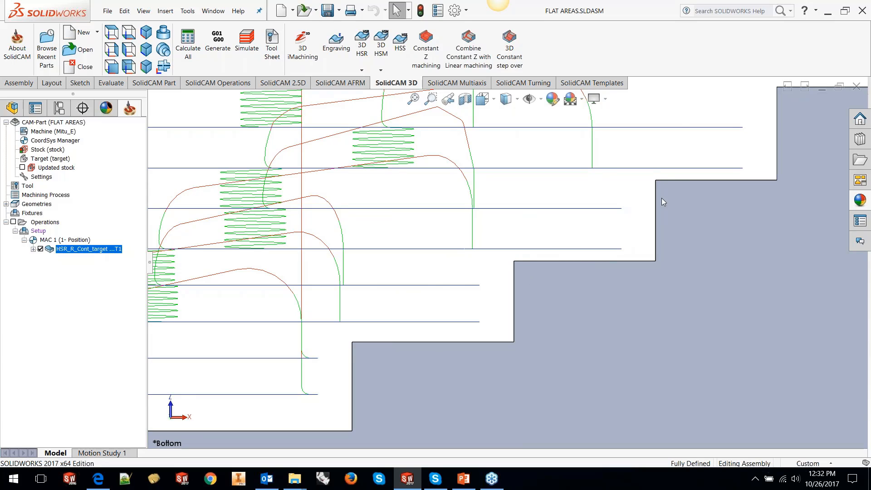
scroll(516, 374, up, 1)
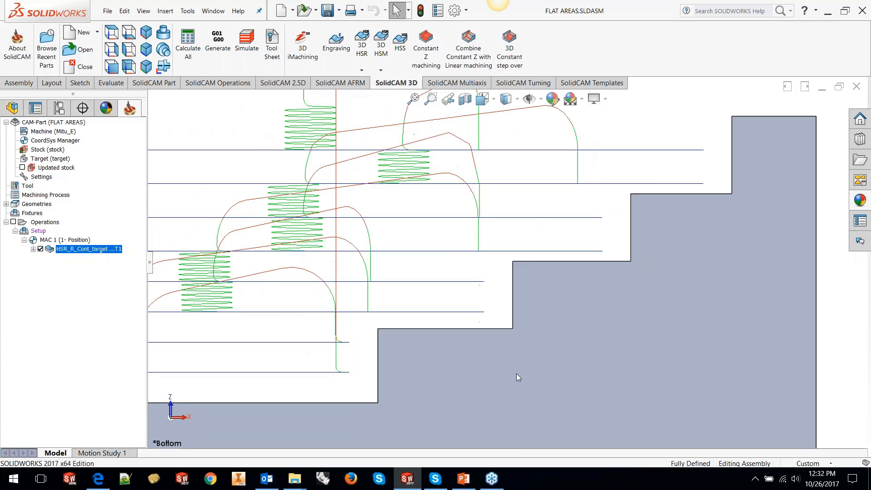
- Enable Detect Flat Areas in the passes of the HSR_R_Cont_target operation, then save, recalculate and close it
right_click(84, 254)
click(107, 106)
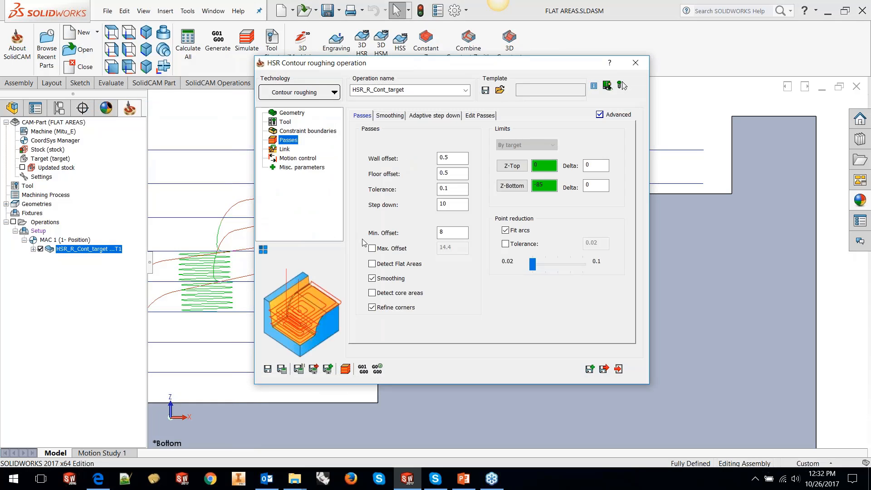
click(372, 263)
click(281, 369)
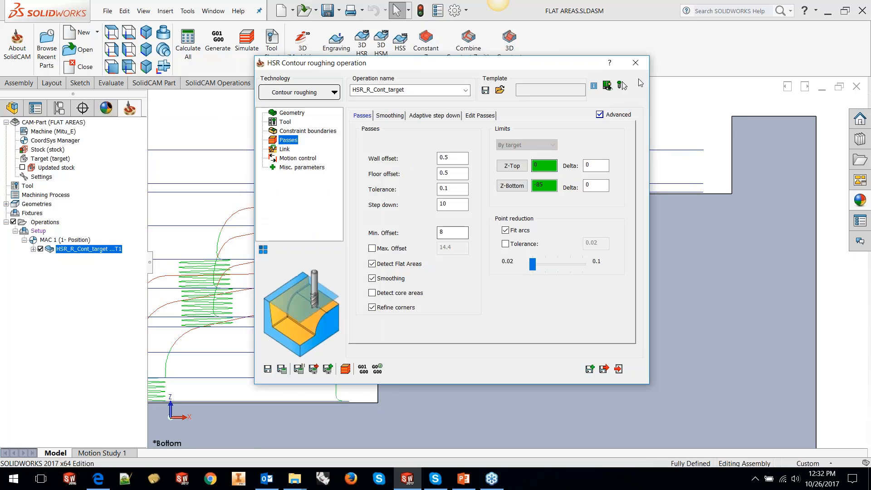
click(638, 64)
- Examine the recalculated roughing passes at each stepped flat, from the Bottom view and in 3D
scroll(439, 310, down, 5)
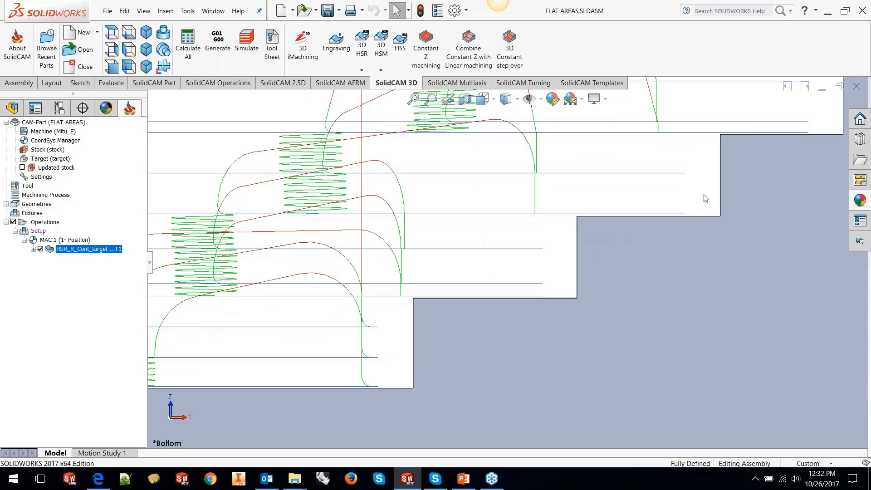
scroll(506, 262, up, 1)
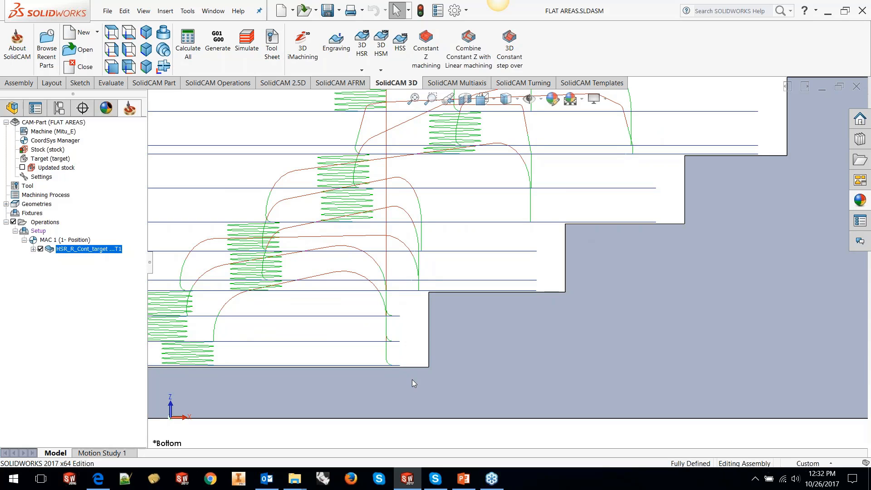
scroll(445, 295, up, 5)
middle_drag(445, 296, 456, 345)
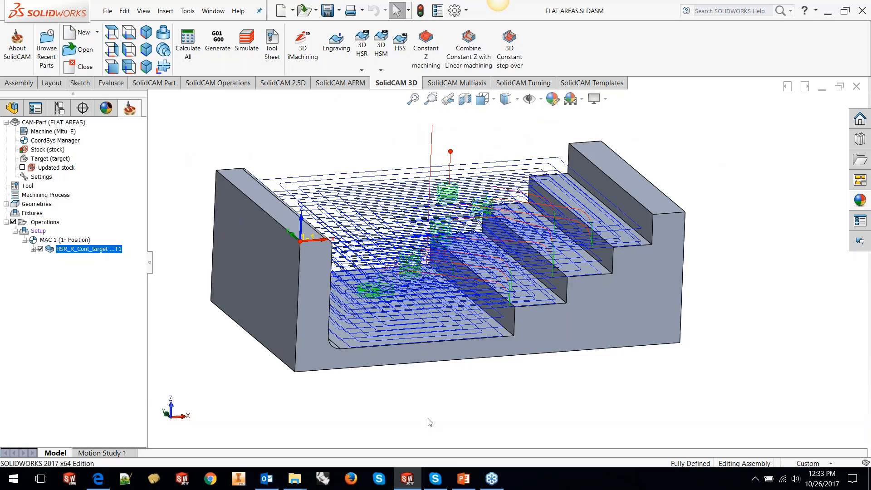
- Switch to PowerPoint to review slide 43 on Sim 5X & HSS Exact Step Over, and return to SOLIDWORKS
click(463, 479)
key(Down)
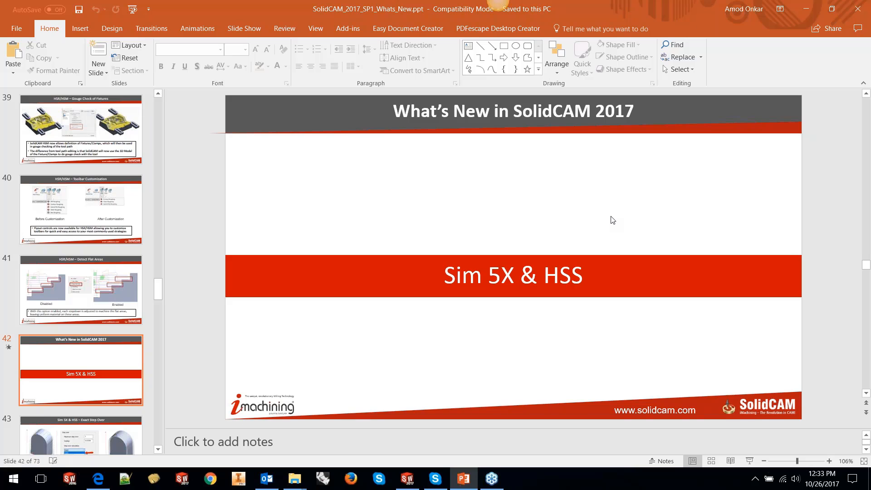
key(Page_Down)
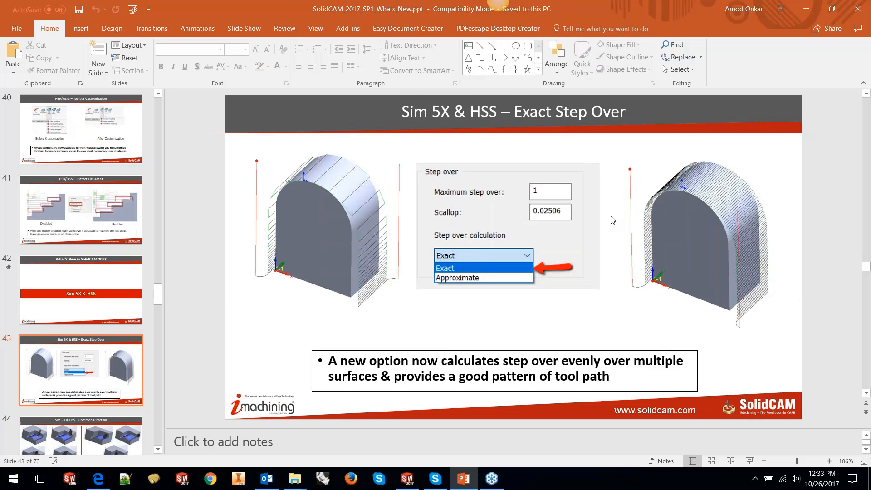
click(801, 9)
- Open the CAM-Part EXACT STEPOVER.prz from the EXACT STEPOVER folder
click(190, 11)
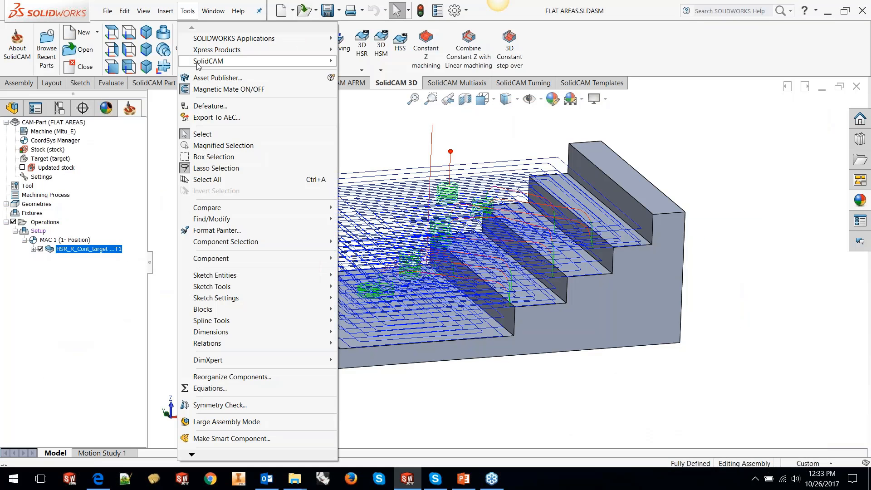
mouse_move(209, 60)
click(358, 72)
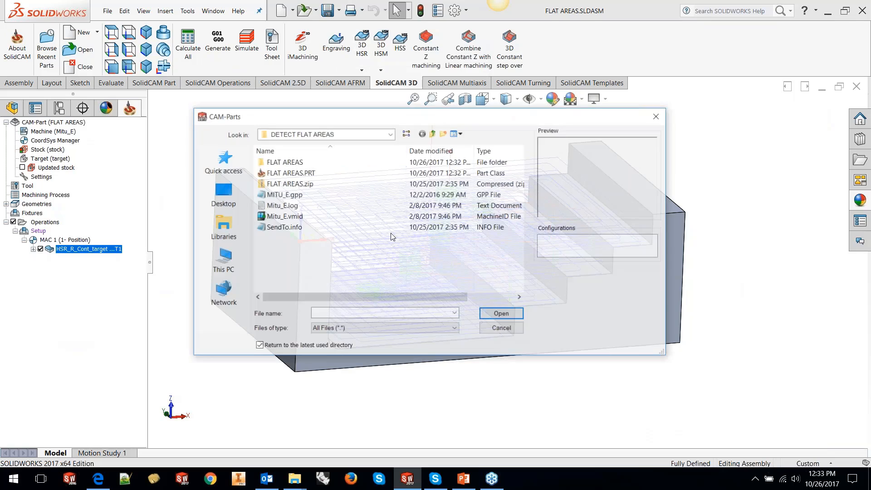
click(432, 134)
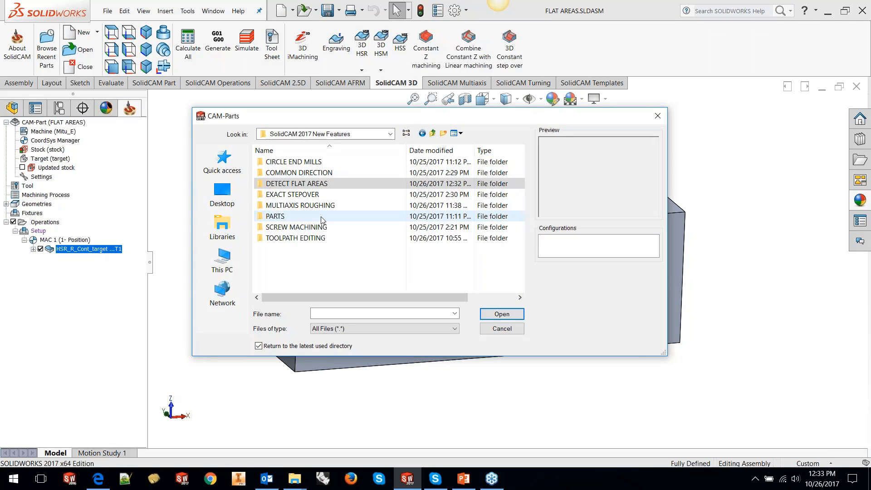
double_click(305, 194)
click(303, 184)
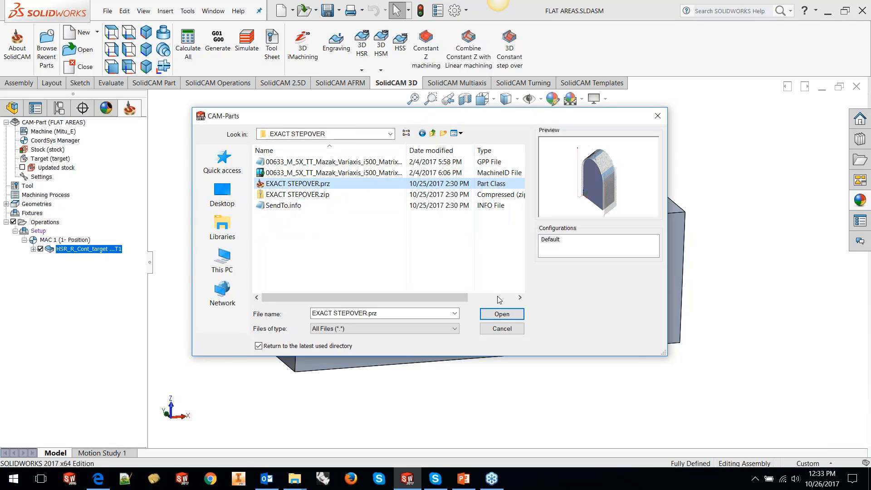
click(502, 313)
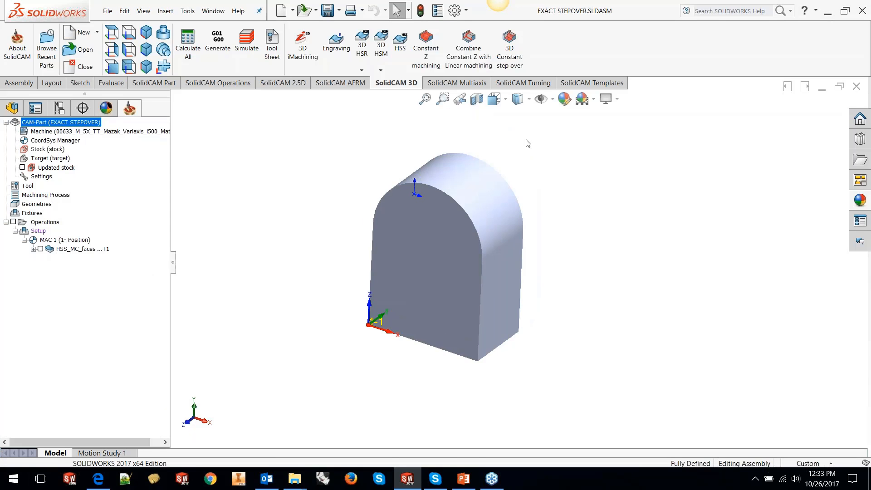
- Open the HSS_MC_faces operation to review the step over calculation in its tool path parameters, and close it
click(524, 83)
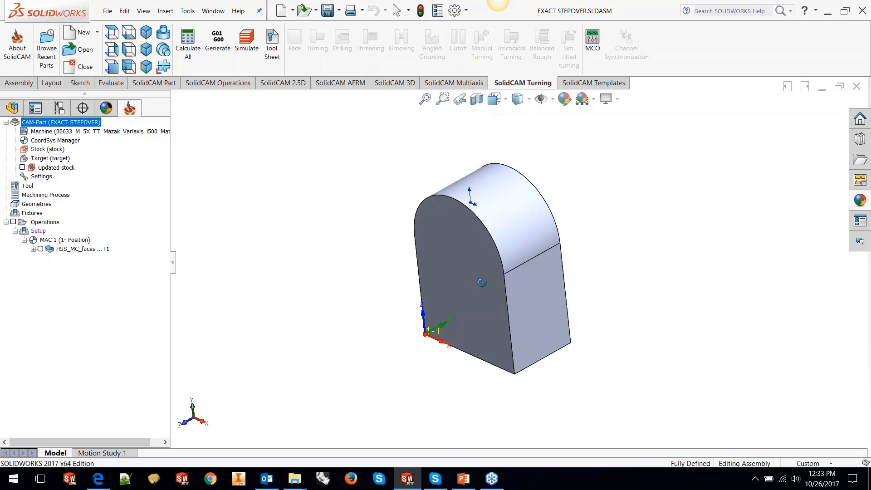
right_click(68, 249)
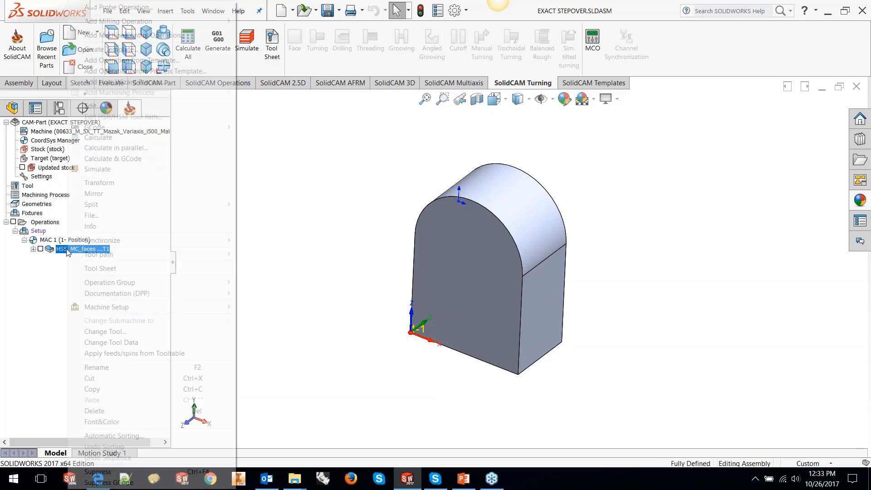
click(90, 105)
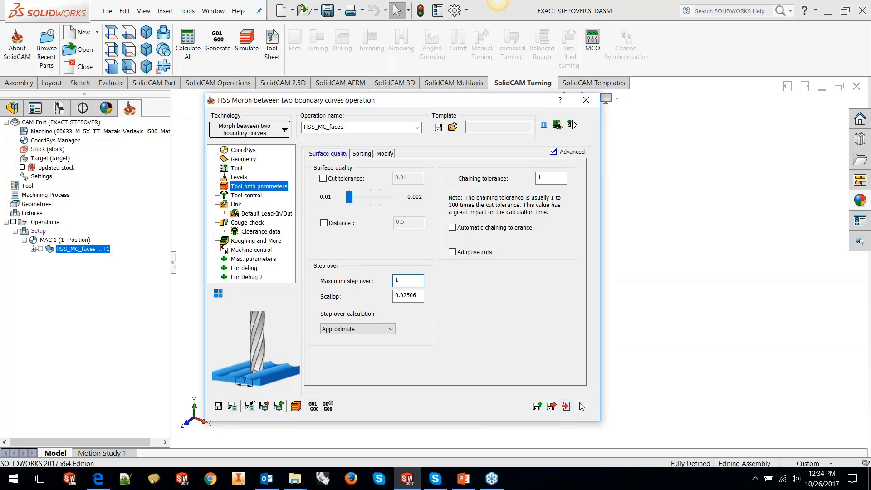
click(586, 100)
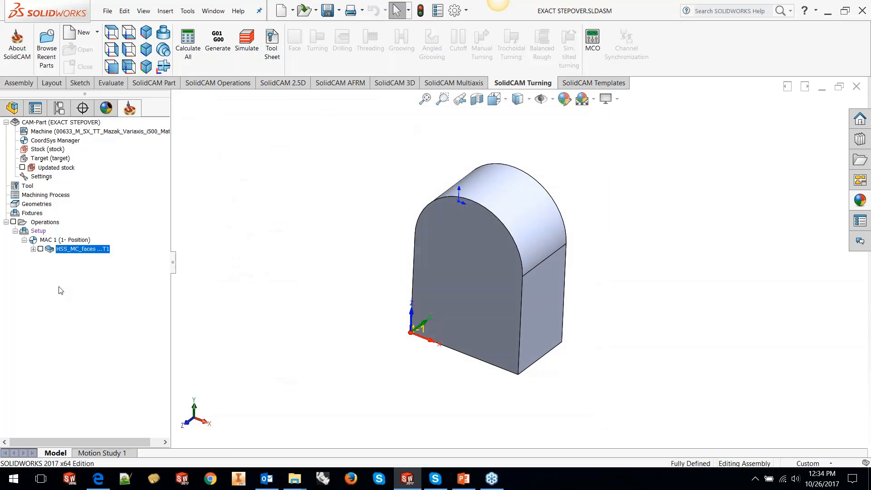
- Display the HSS_MC_faces tool path and examine the spacing of its passes along the side faces and rounded top
click(40, 249)
mouse_move(492, 277)
middle_down()
mouse_move(537, 299)
mouse_move(519, 306)
mouse_move(492, 296)
mouse_move(481, 272)
middle_up()
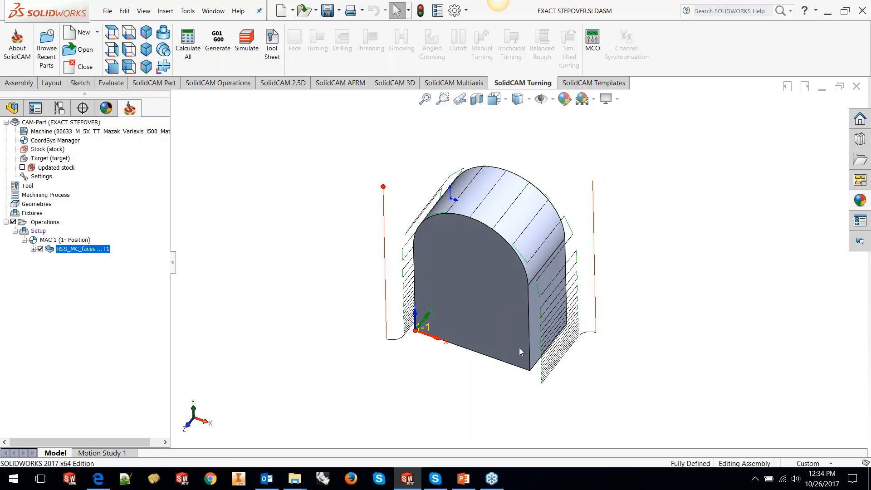
scroll(502, 322, down, 1)
middle_drag(502, 321, 513, 175)
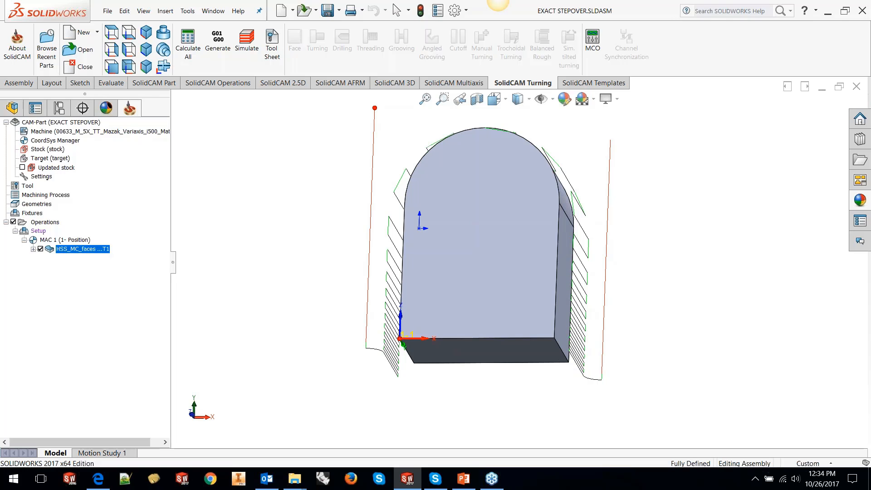
middle_drag(563, 272, 534, 370)
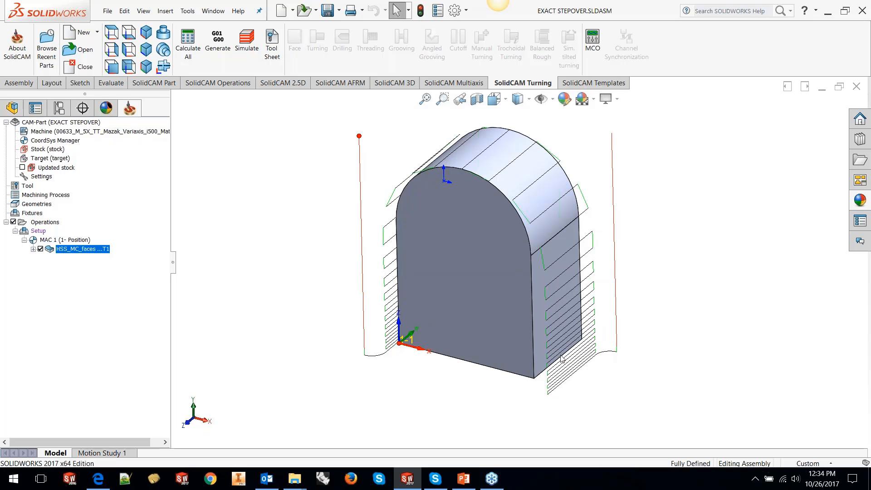
click(551, 306)
click(527, 200)
middle_drag(526, 199, 396, 247)
click(396, 246)
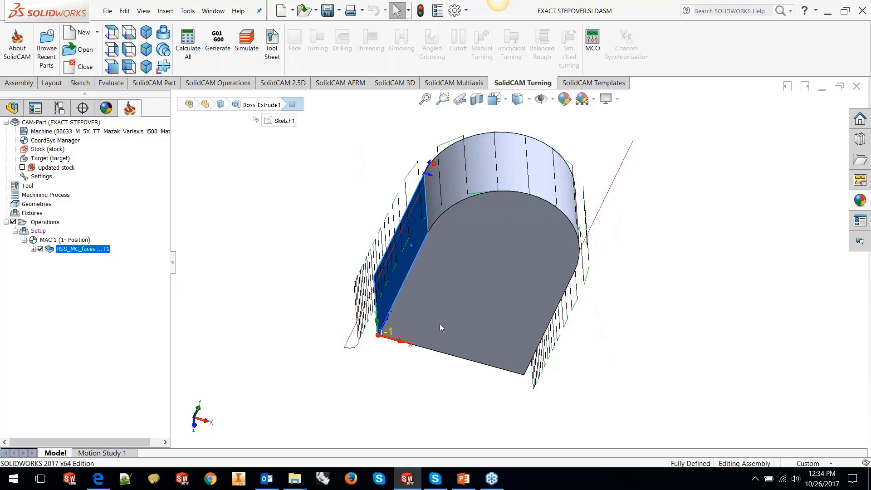
middle_drag(439, 323, 439, 356)
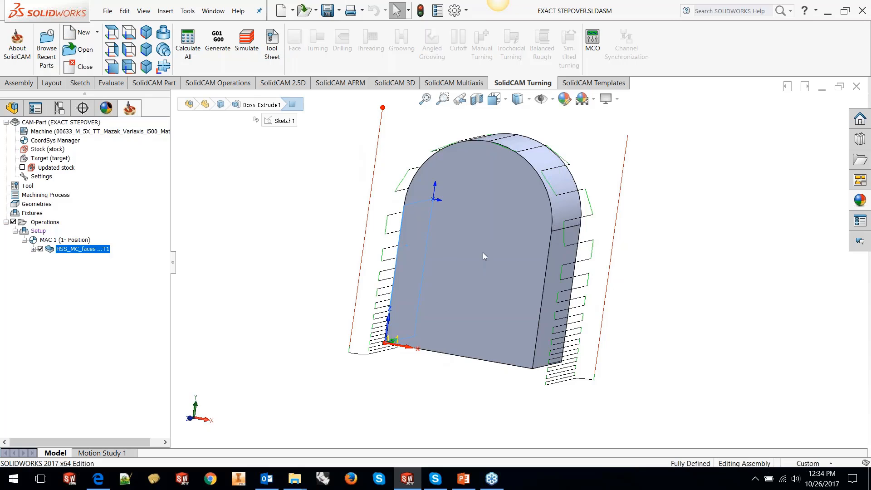
- Edit the HSS_MC_faces operation and set its step over calculation to Exact in the tool path parameters
middle_drag(483, 252, 482, 151)
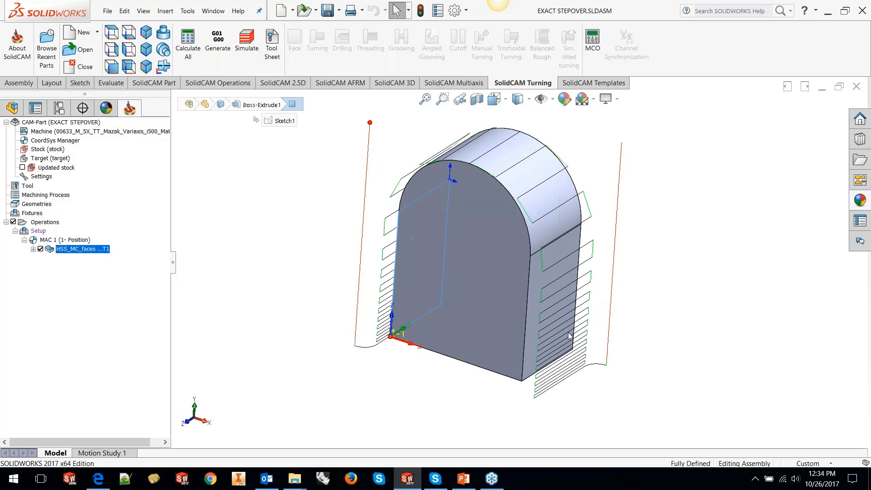
middle_drag(559, 208, 554, 210)
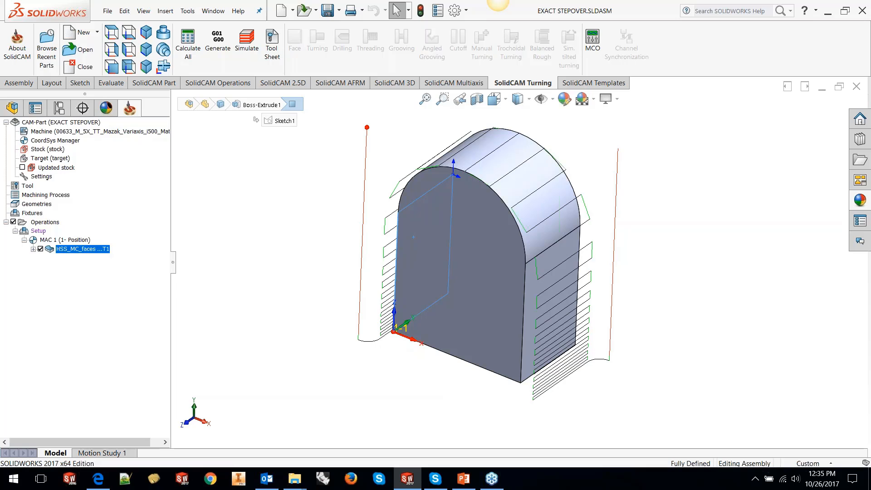
right_click(99, 249)
click(200, 154)
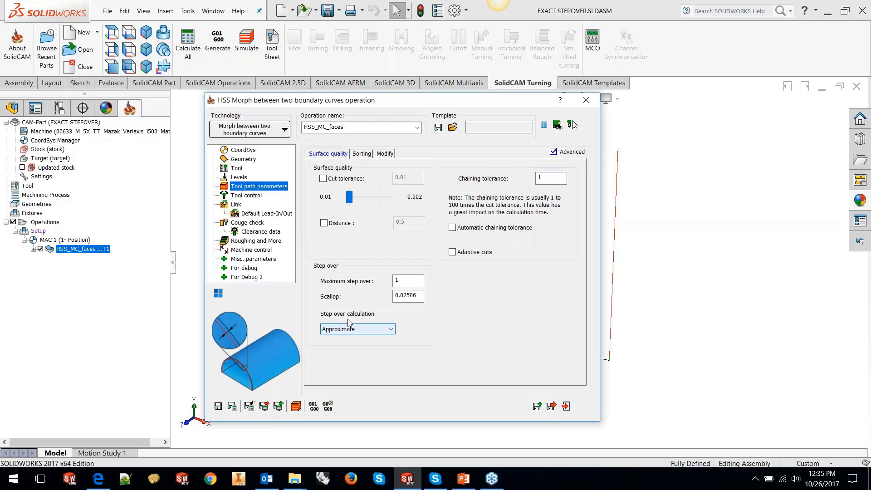
click(389, 329)
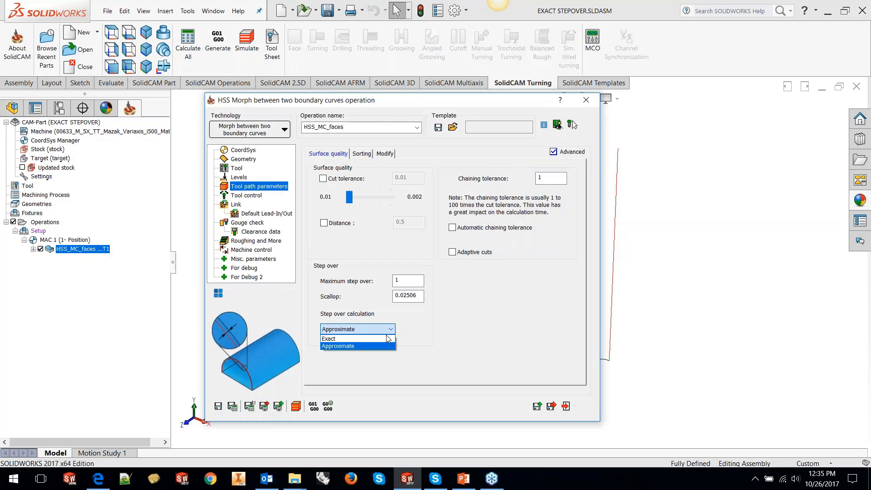
click(387, 339)
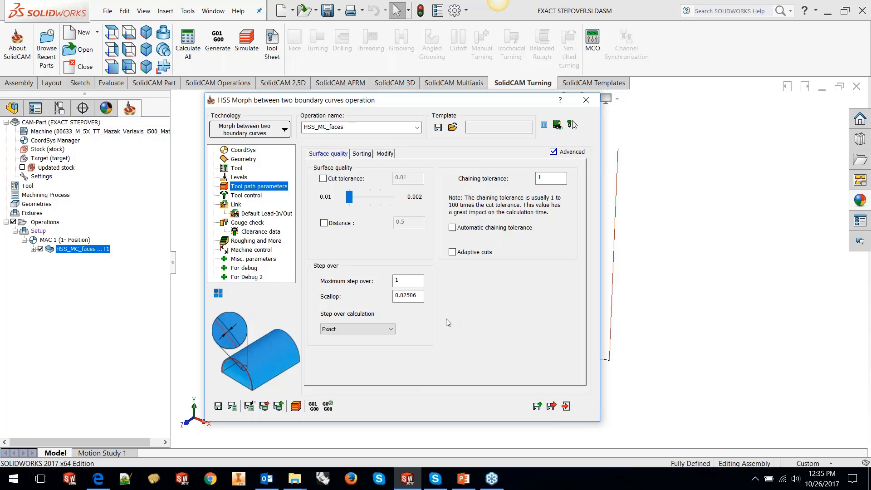
- Save and recalculate the HSS_MC_faces operation, close it, and inspect the pass spacing over the side faces and rounded top
click(233, 406)
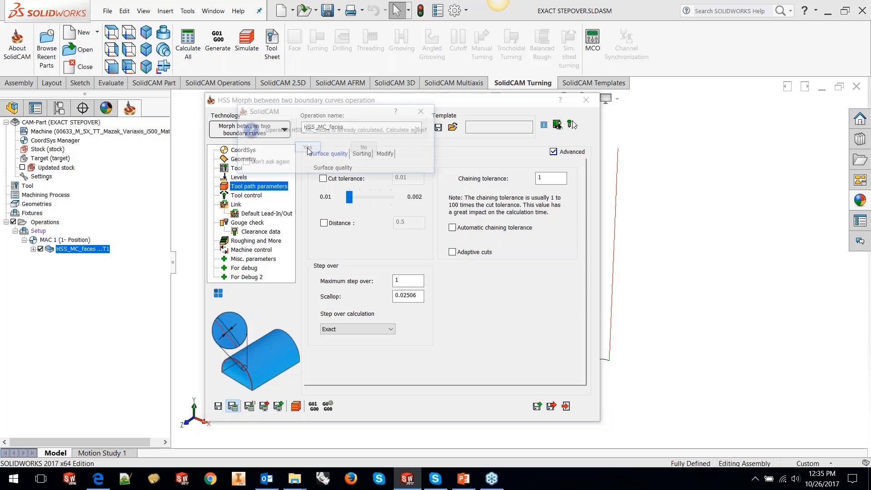
click(307, 148)
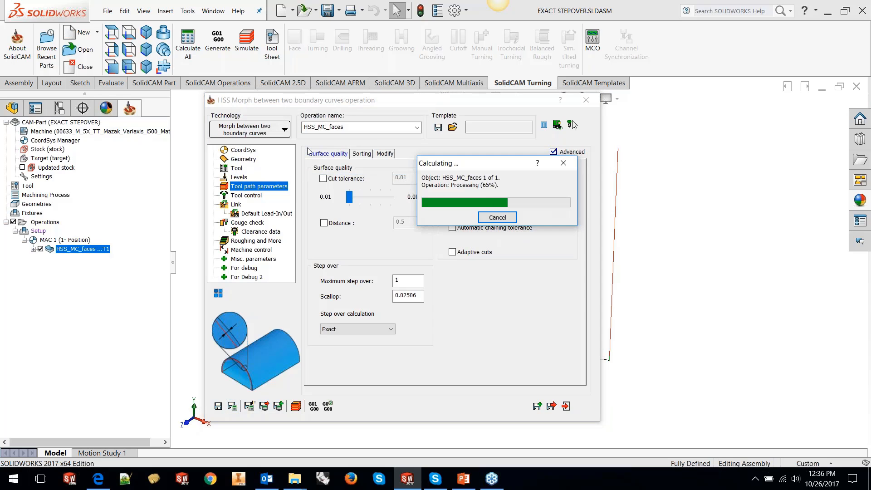
click(586, 100)
middle_drag(561, 232, 557, 293)
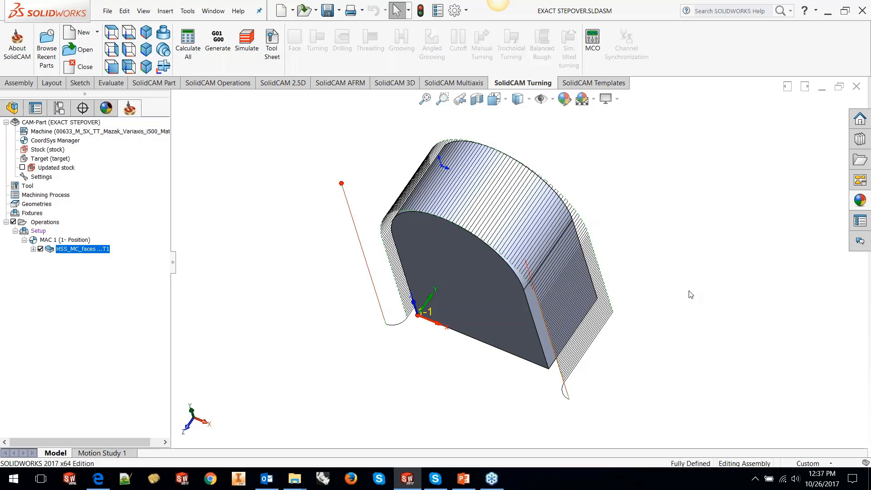
- Switch to PowerPoint to review slide 44 on Sim 5X & HSS Common Direction, and return to SOLIDWORKS
click(460, 483)
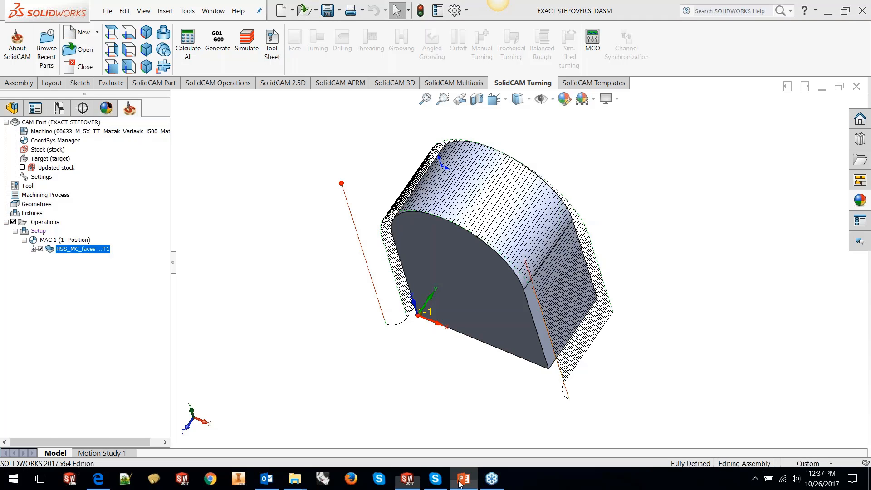
scroll(468, 421, down, 1)
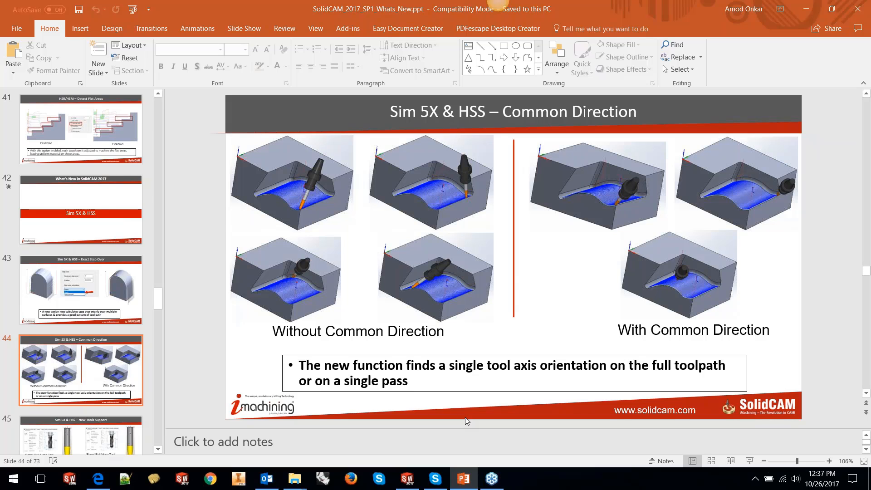
click(406, 479)
- Open the CAM-Part COMMON DIRECTION.prz from the SIMPLE subfolder of the COMMON DIRECTION folder
click(188, 12)
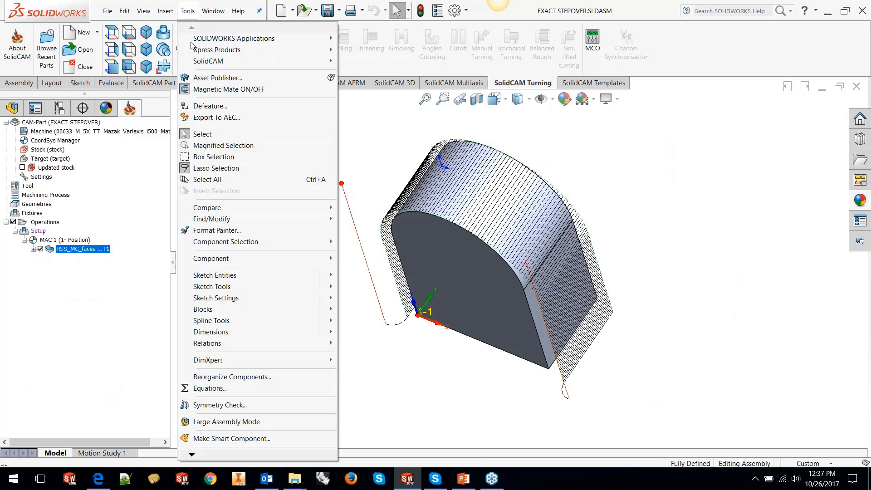
mouse_move(196, 62)
click(375, 72)
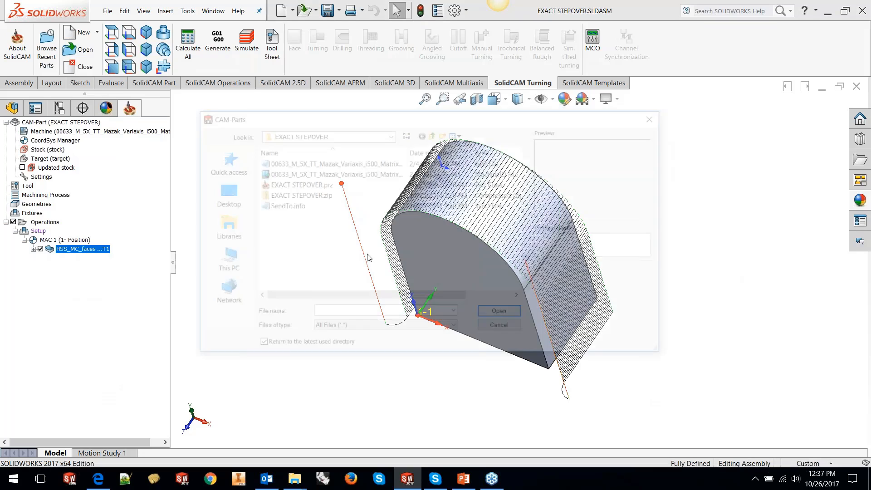
click(434, 133)
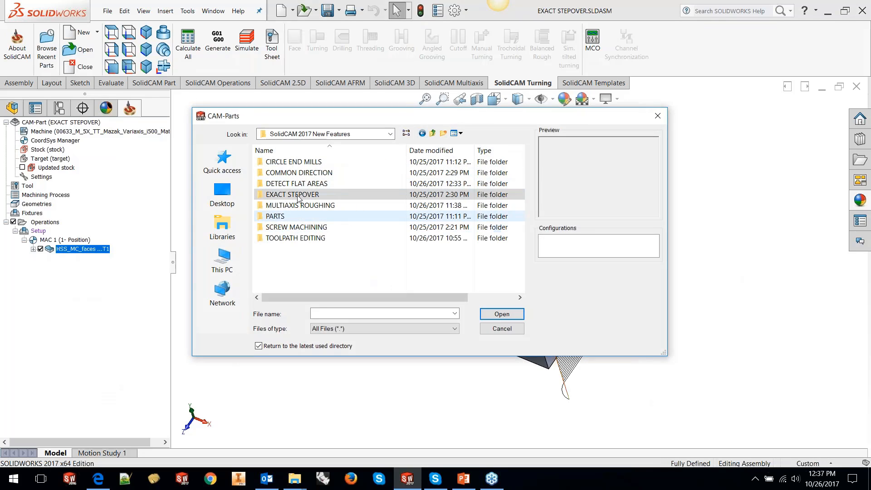
double_click(295, 173)
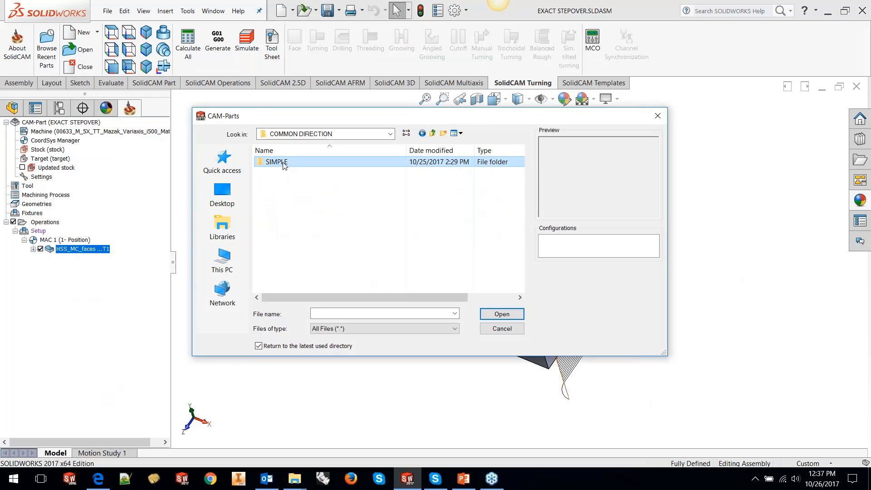
double_click(285, 162)
click(285, 162)
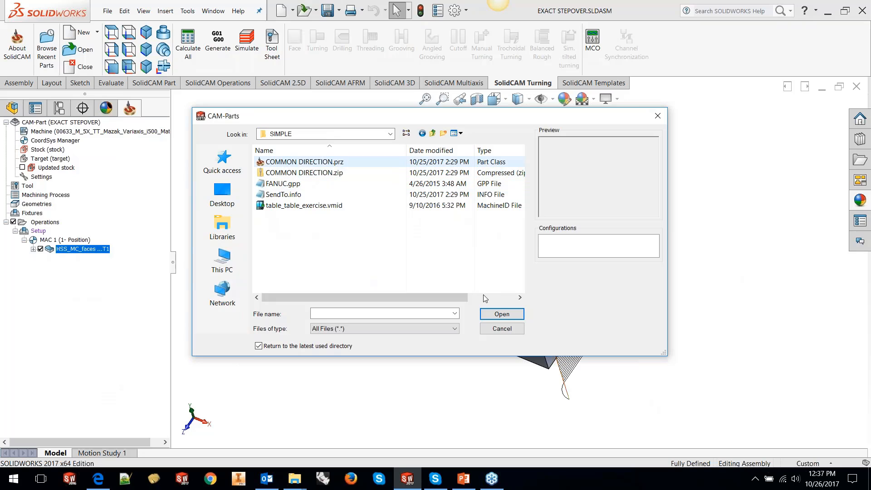
click(502, 314)
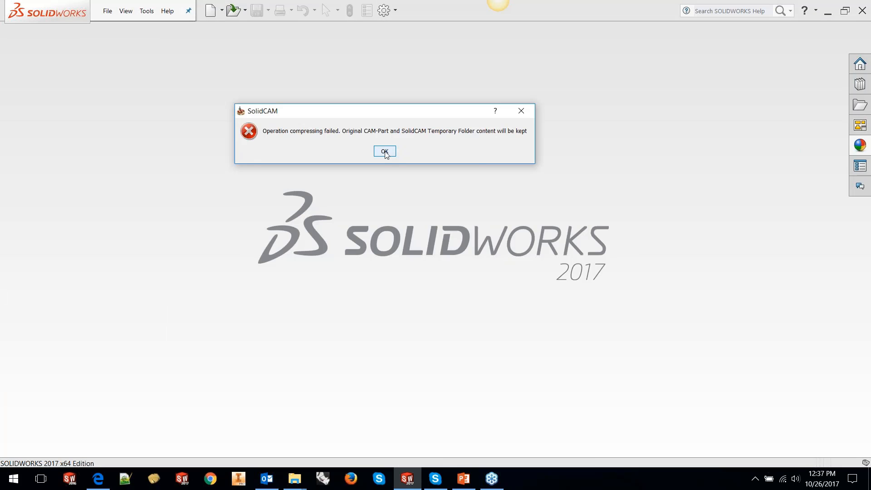
click(384, 151)
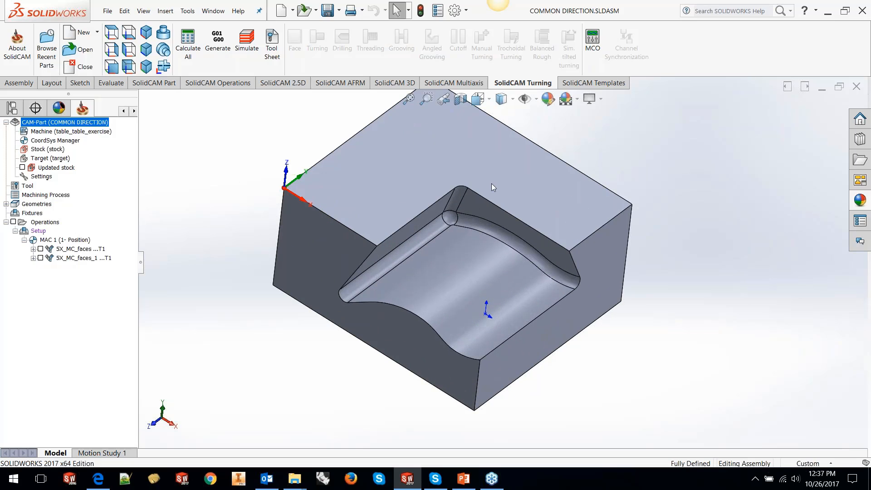
- Examine the curved pocket floor face and the corner fillet between the pocket walls from several angles
click(455, 260)
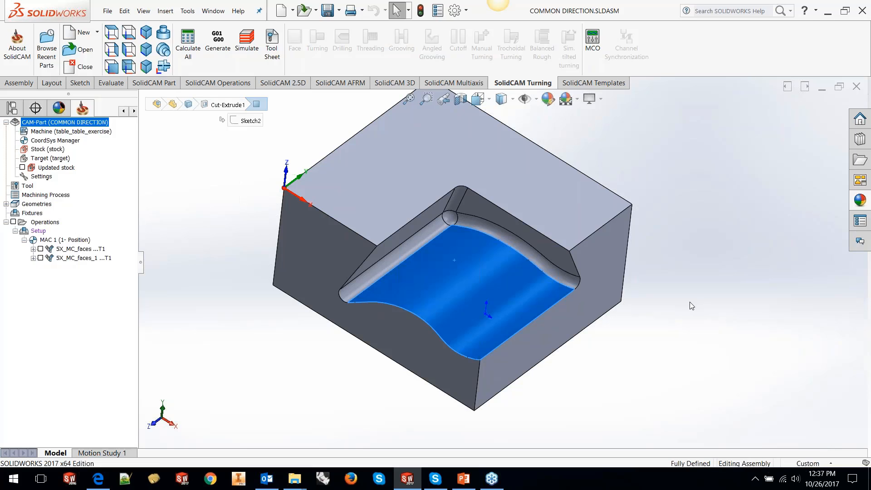
middle_drag(543, 280, 479, 201)
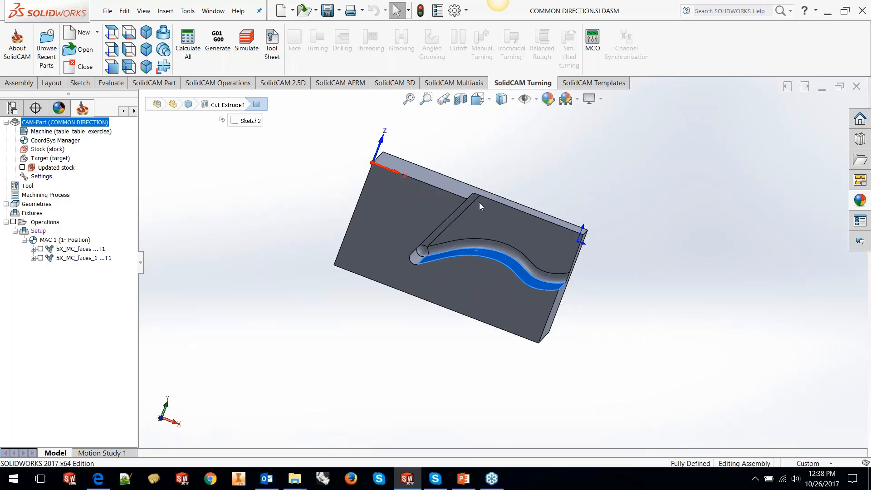
scroll(496, 217, down, 1)
middle_drag(497, 217, 461, 293)
scroll(461, 293, up, 1)
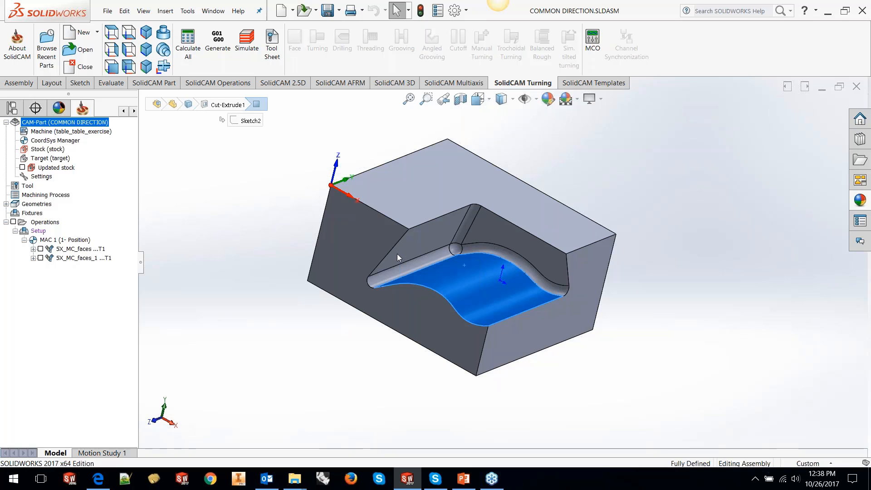
click(464, 231)
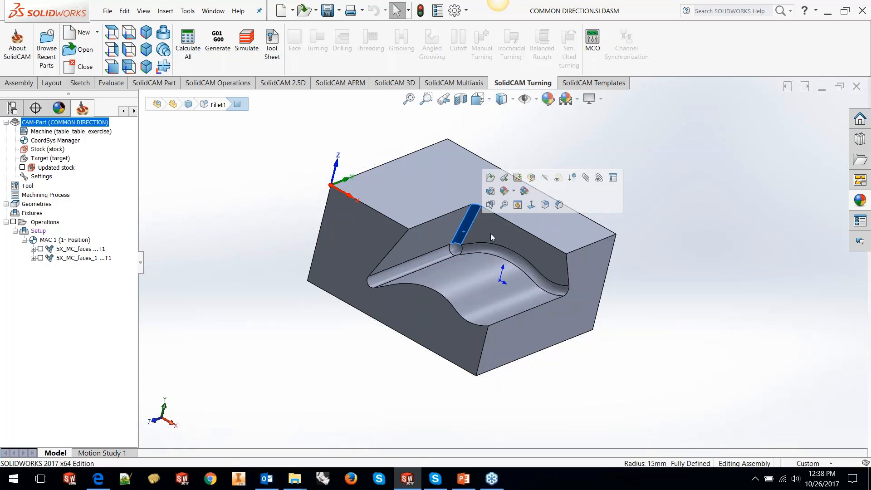
click(489, 233)
click(443, 237)
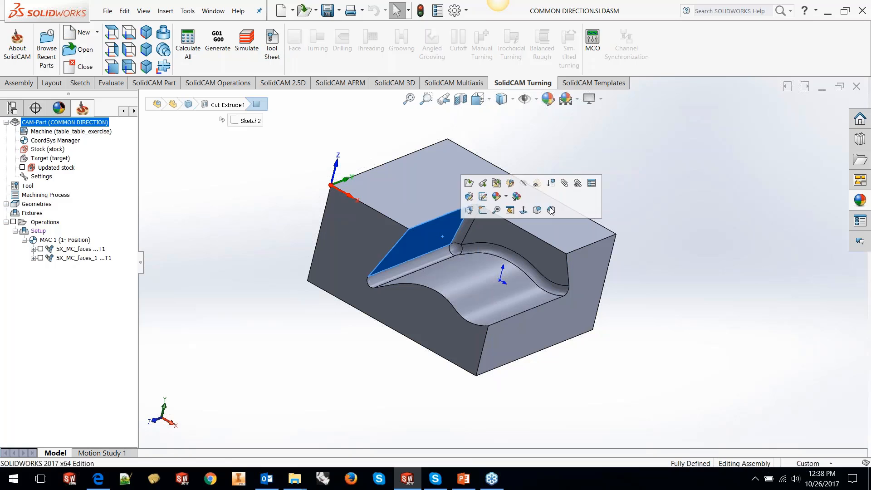
click(652, 183)
middle_drag(585, 218, 583, 226)
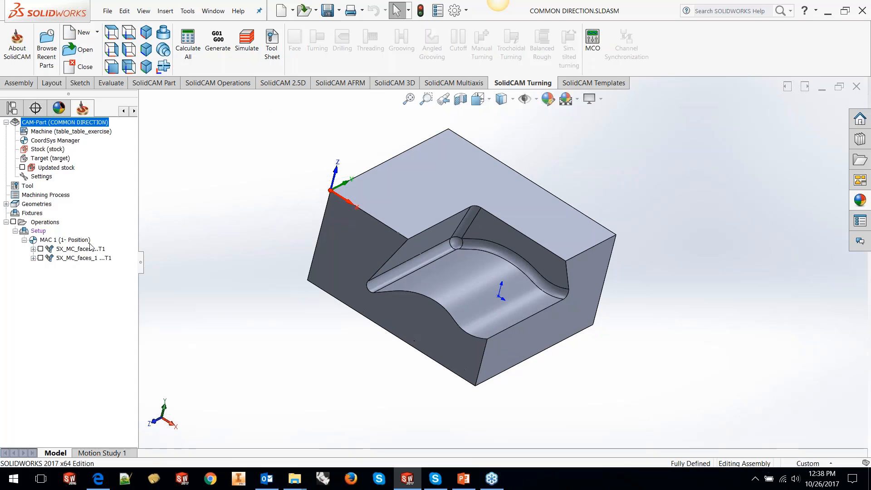
- Start the Host CAD simulation of the 5X_MC_faces operation and bring the tool to its first moves
right_click(63, 253)
click(107, 169)
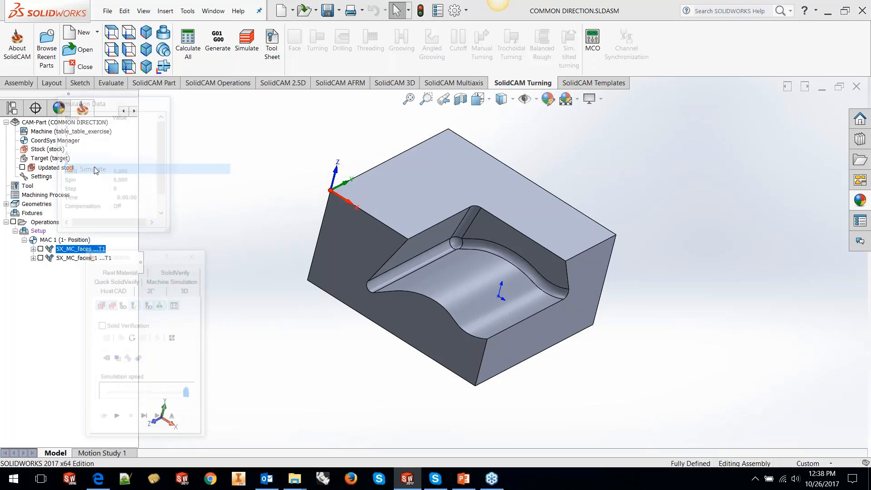
click(144, 418)
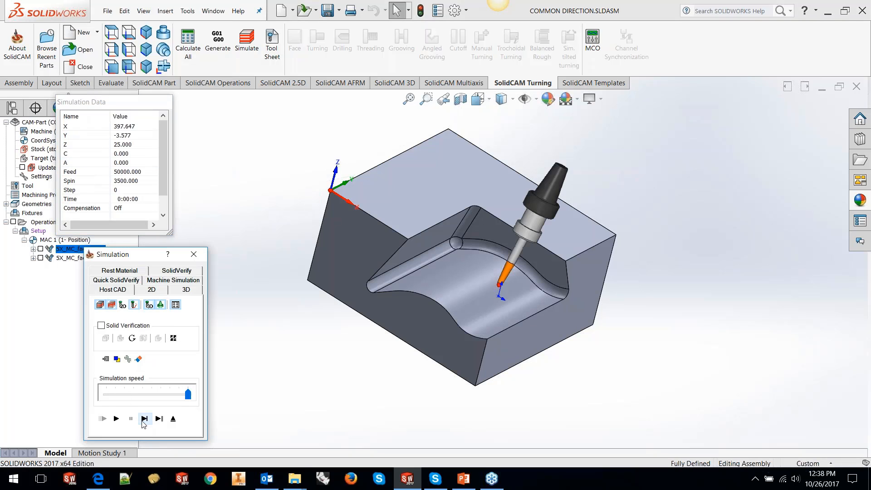
click(143, 421)
middle_drag(538, 378, 495, 352)
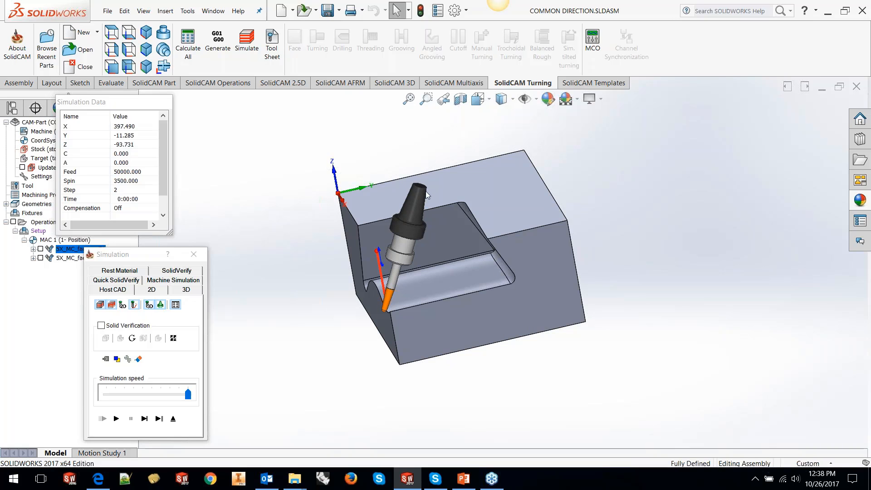
- Advance the 5X_MC_faces simulation move by move along the first cut, examine the tool tilt, and exit the simulation
click(144, 419)
click(144, 419)
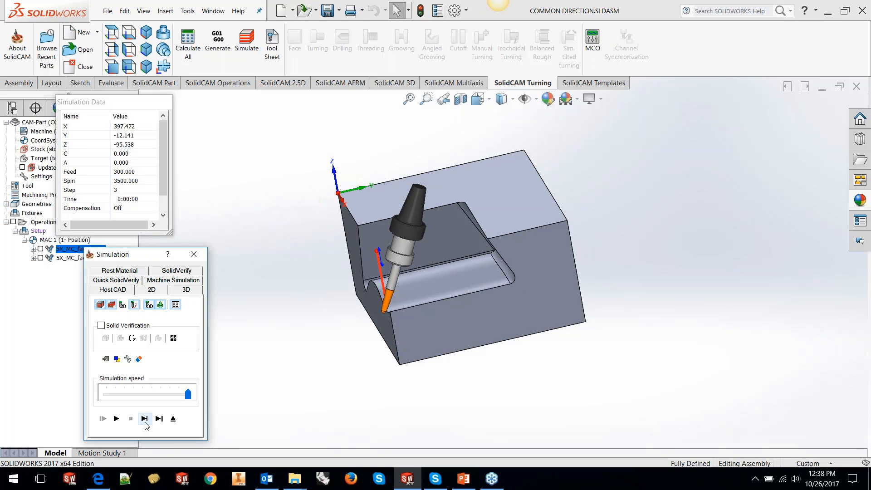
click(145, 418)
click(146, 423)
click(146, 423)
click(146, 423)
click(145, 423)
click(145, 423)
click(146, 423)
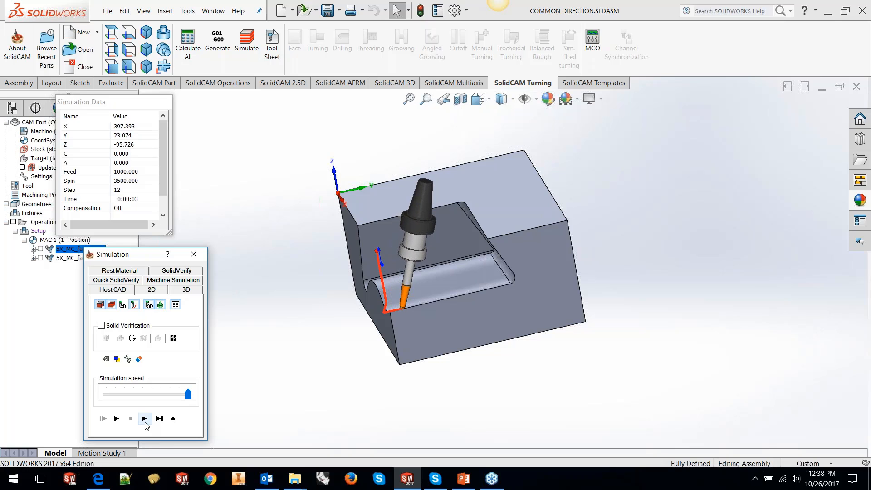
click(146, 423)
click(146, 422)
click(144, 418)
click(145, 419)
click(144, 418)
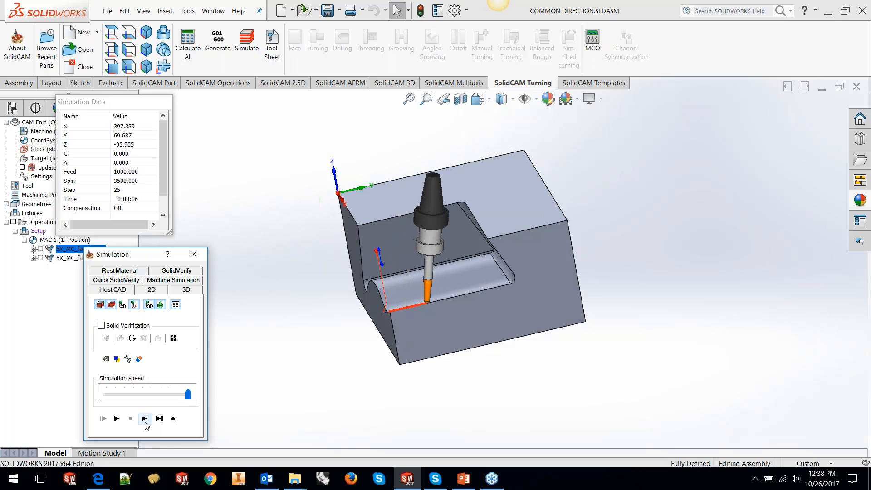
click(144, 418)
click(145, 418)
click(145, 419)
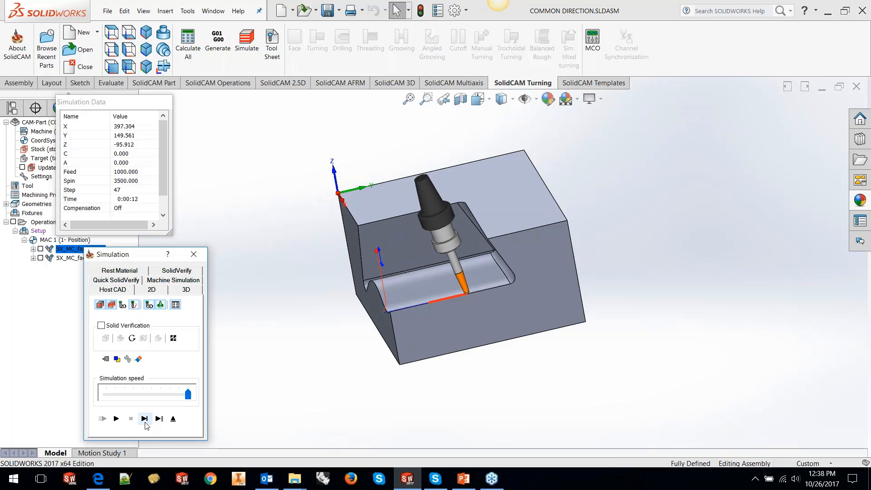
click(145, 418)
click(144, 419)
click(144, 419)
click(145, 419)
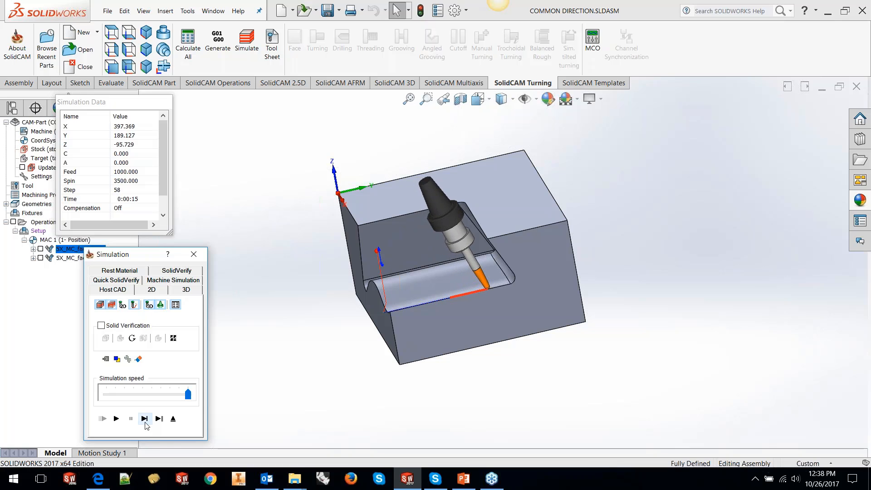
click(144, 418)
click(144, 419)
click(144, 419)
click(144, 419)
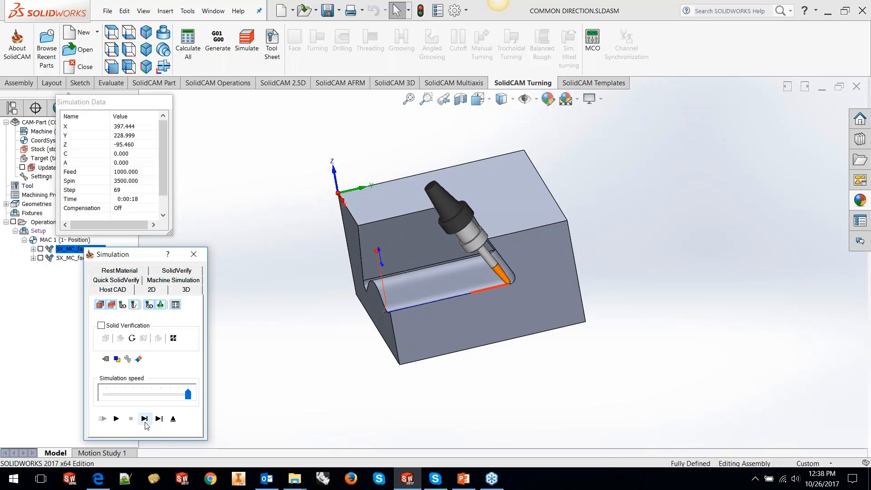
click(145, 418)
click(145, 418)
click(173, 419)
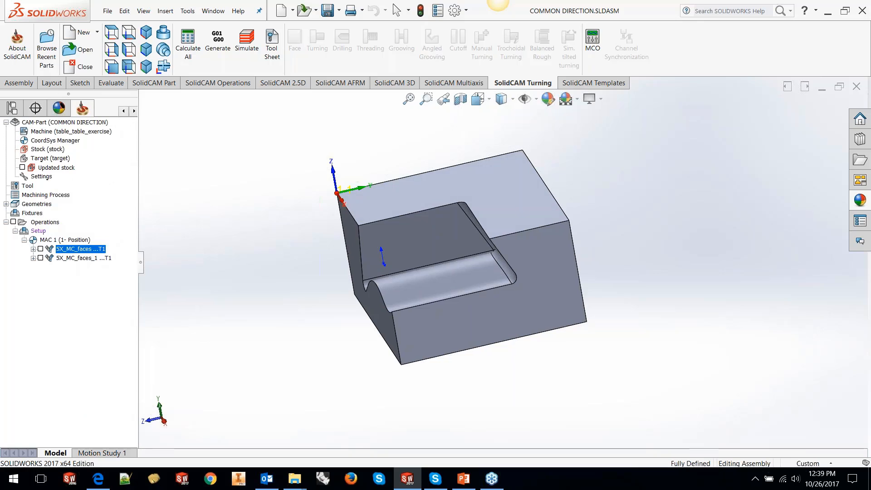
- Highlight the pocket's two side walls and the fillet face between them
middle_drag(462, 287, 487, 301)
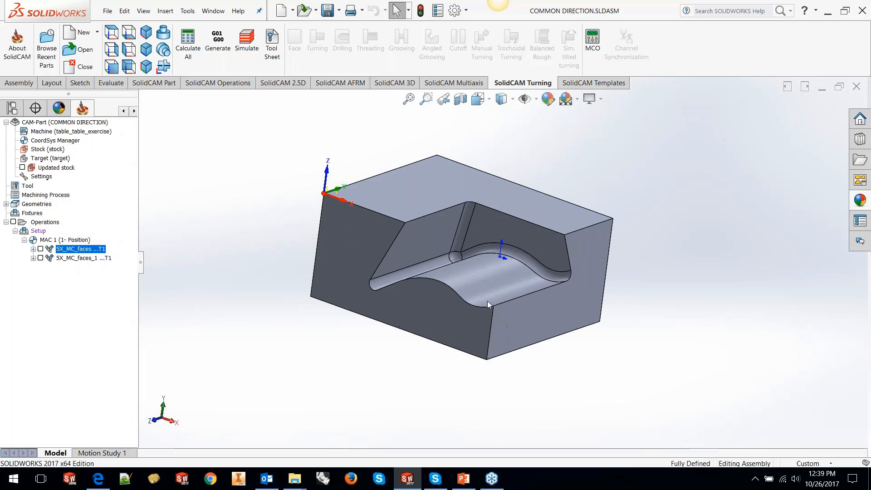
click(418, 249)
ctrl+click(460, 236)
ctrl+click(490, 230)
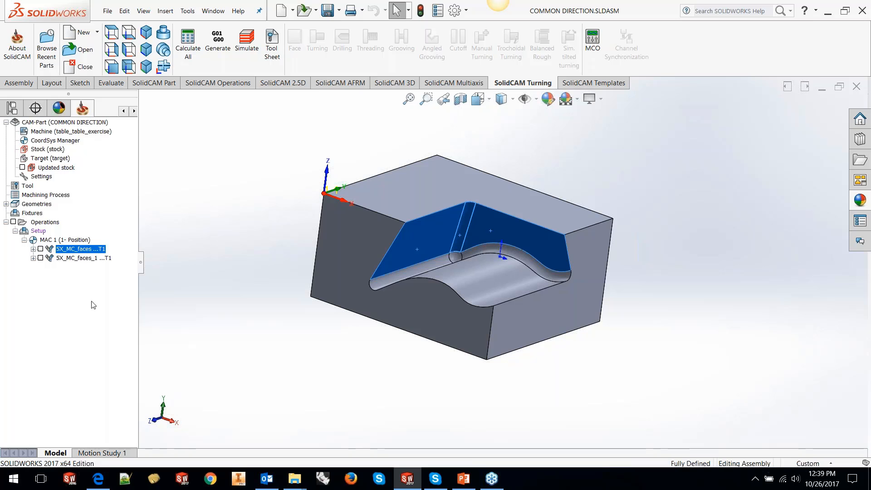
- Open the 5X_MC_faces_1 operation for editing and show its advanced tool axis control settings
click(65, 260)
right_click(66, 262)
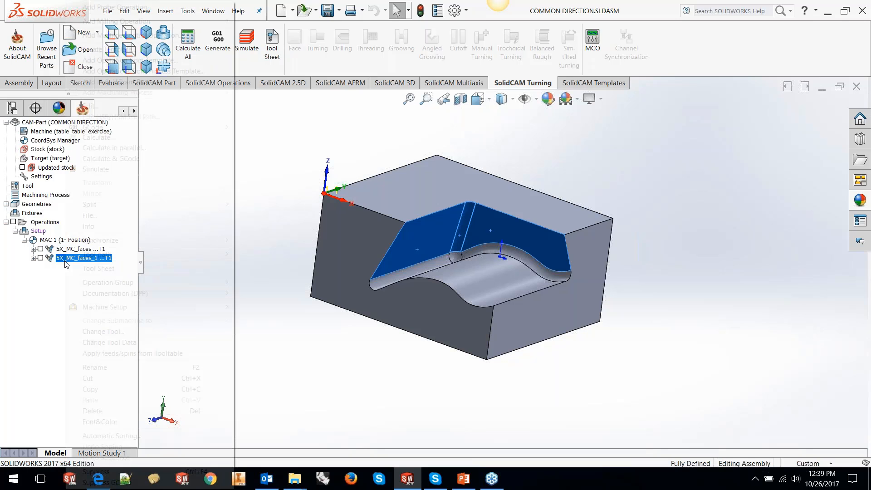
click(95, 105)
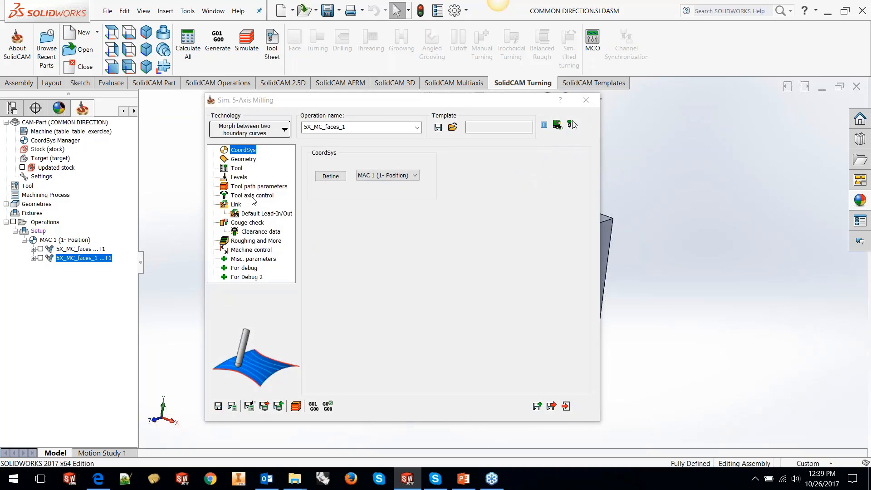
click(253, 196)
click(358, 153)
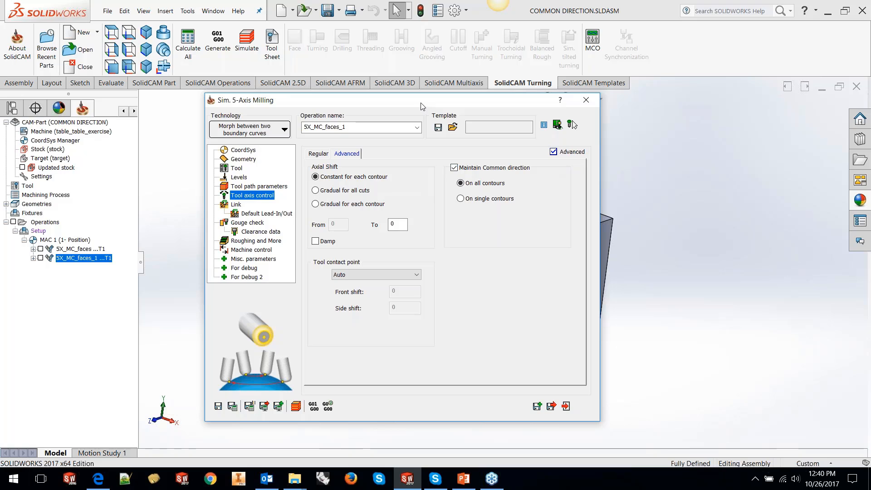
- Move the operation dialog aside and examine the pocket's walls and floor against the Maintain Common direction settings
drag(355, 103, 117, 101)
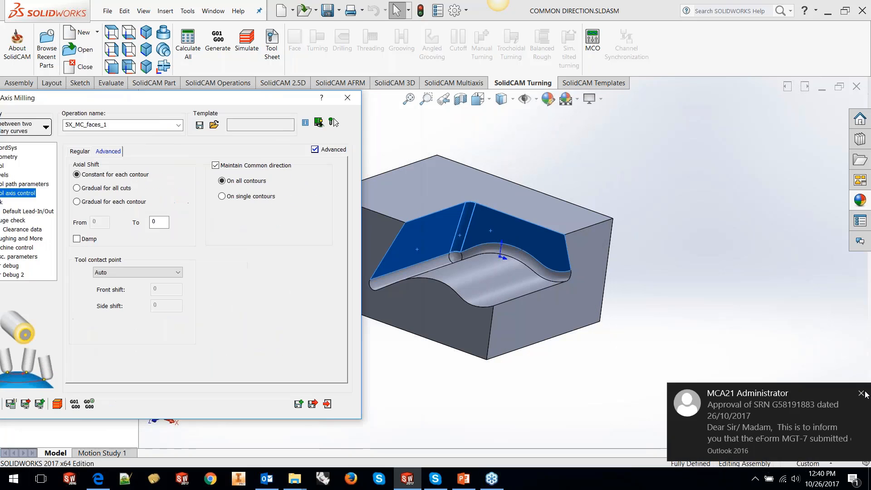
click(866, 395)
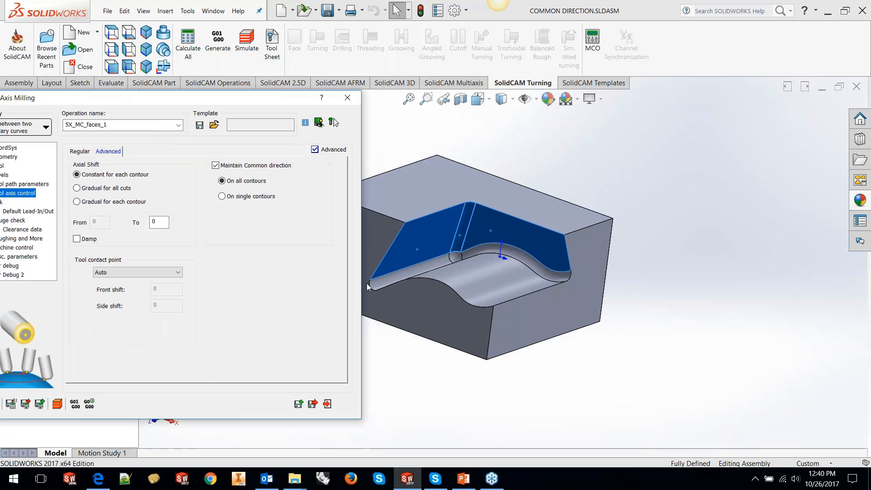
click(658, 304)
middle_drag(660, 255, 667, 313)
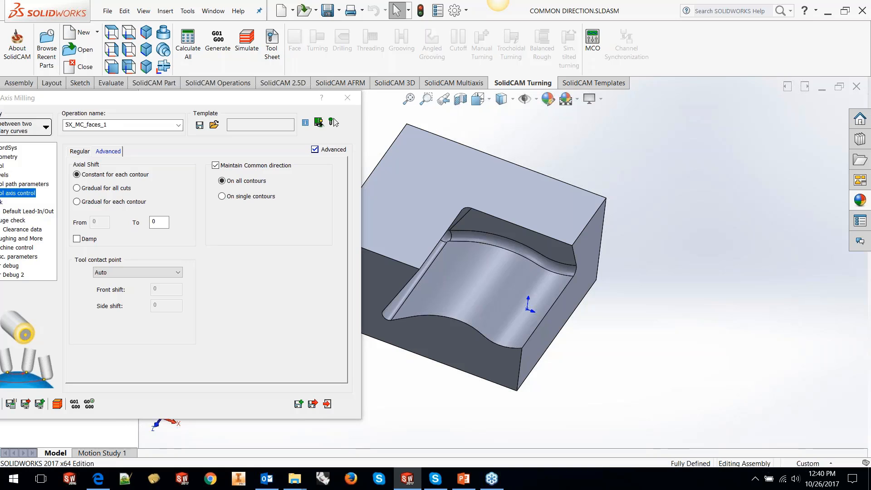
middle_drag(545, 296, 503, 264)
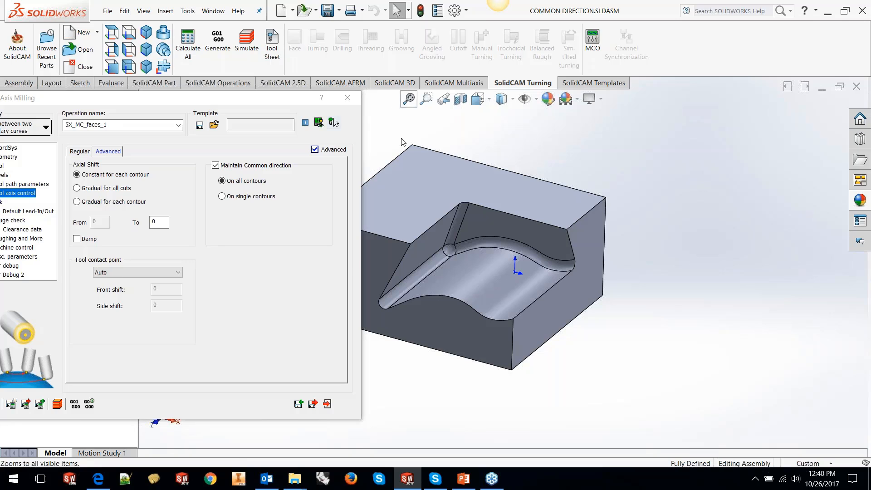
scroll(402, 140, down, 5)
drag(222, 101, 411, 81)
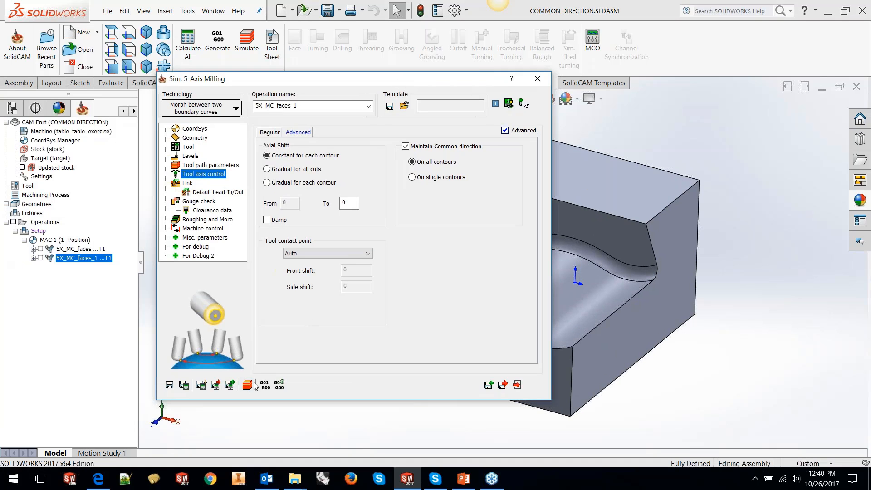
- Start the Host CAD simulation of 5X_MC_faces_1 and view the tool's tilt at its first moves
click(247, 384)
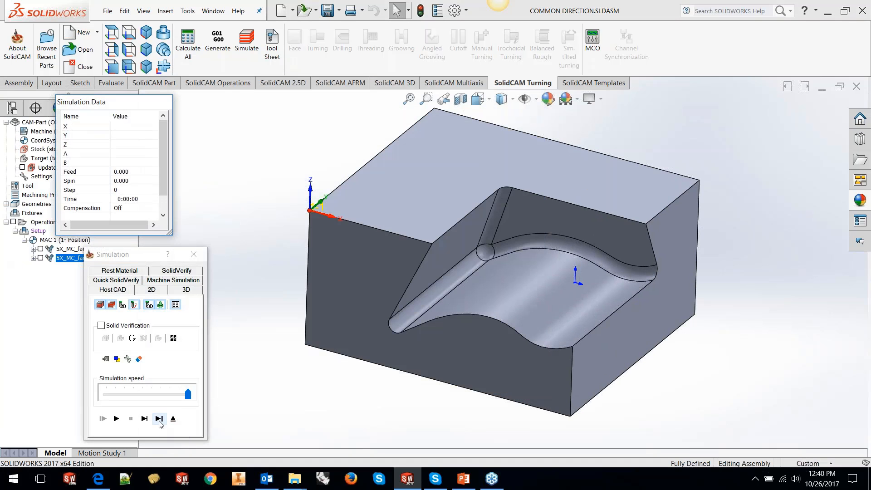
click(146, 420)
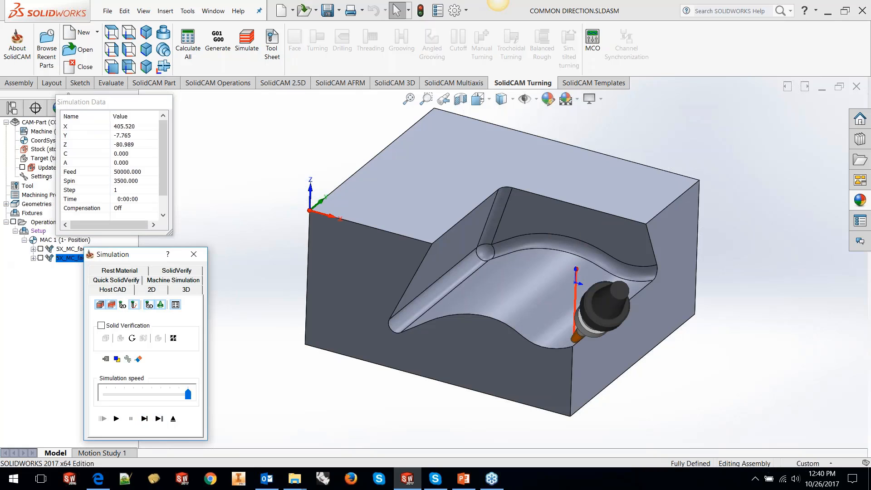
middle_drag(462, 365, 438, 311)
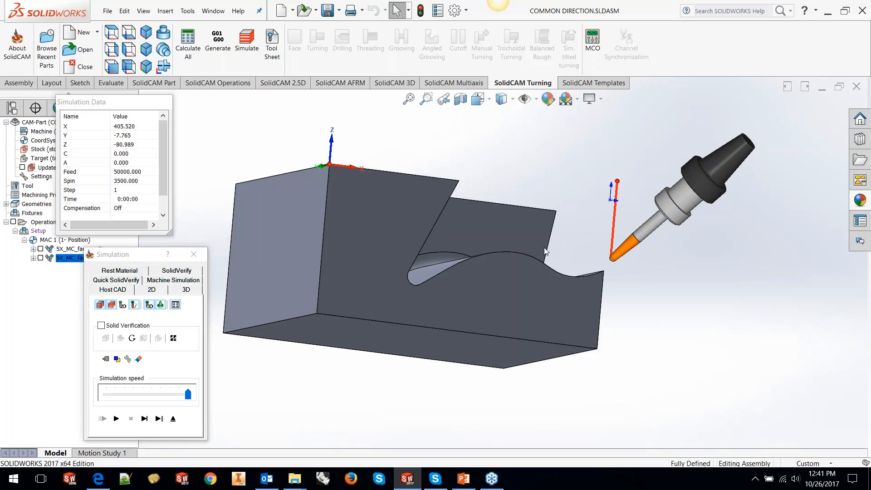
middle_drag(546, 251, 456, 270)
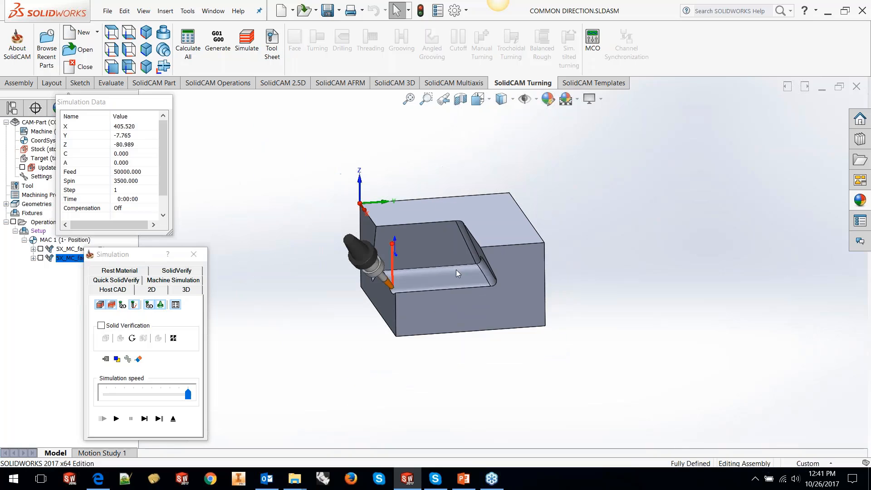
scroll(456, 270, down, 2)
click(144, 418)
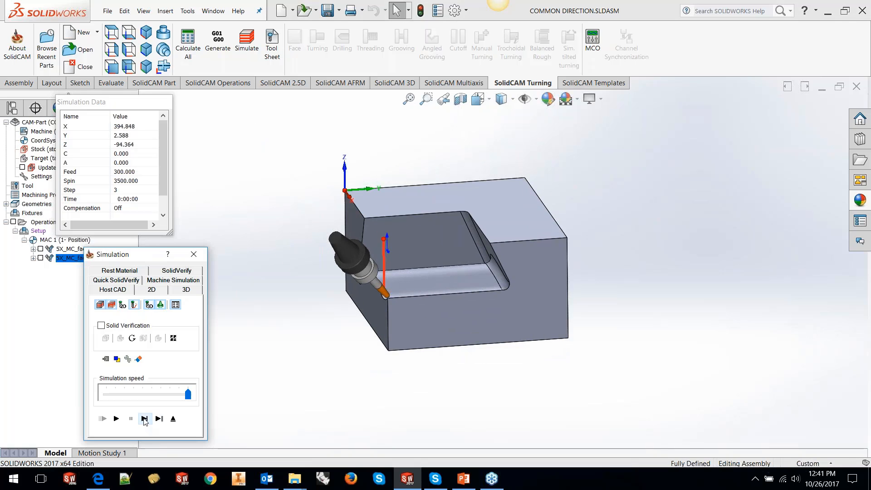
- Advance the 5X_MC_faces_1 simulation move by move along the first cut to examine the tool axis direction
key(space)
key(space)
key(space)
key(space)
key(space)
key(space)
key(space)
key(space)
key(space)
key(space)
key(space)
key(space)
key(space)
key(space)
key(space)
key(space)
key(space)
key(space)
key(space)
key(space)
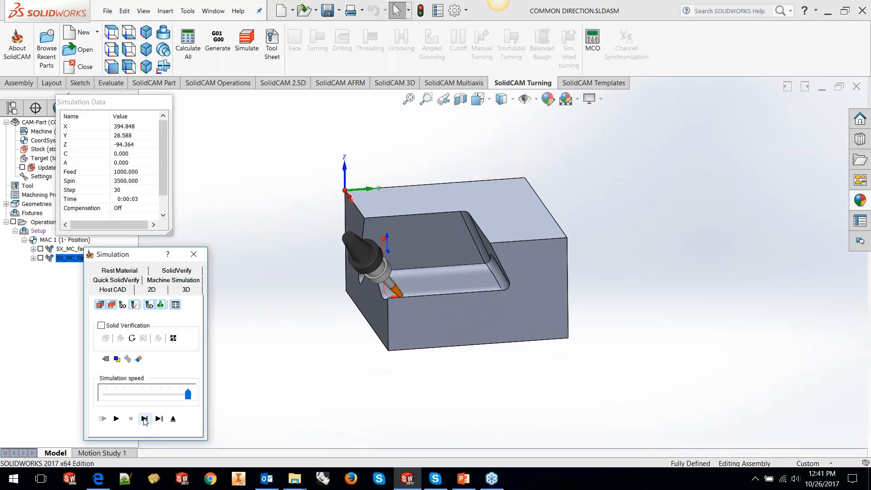
key(space)
key(space)
key(space)
key(space)
key(space)
key(space)
key(space)
key(space)
key(space)
key(space)
key(space)
key(space)
key(space)
key(space)
key(space)
key(space)
key(space)
key(space)
key(space)
key(space)
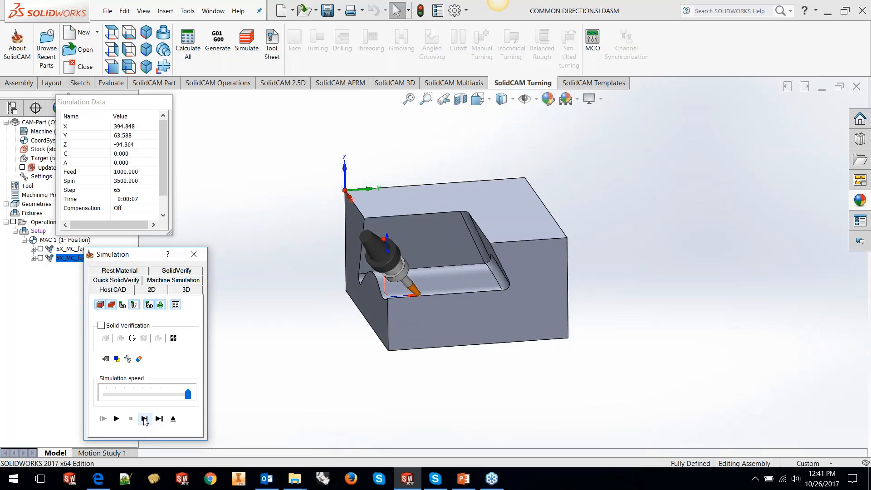
key(space)
key(space)
key(space)
key(space)
key(space)
key(space)
key(space)
key(space)
key(space)
key(space)
key(space)
key(space)
key(space)
key(space)
key(space)
key(space)
key(space)
key(space)
key(space)
key(space)
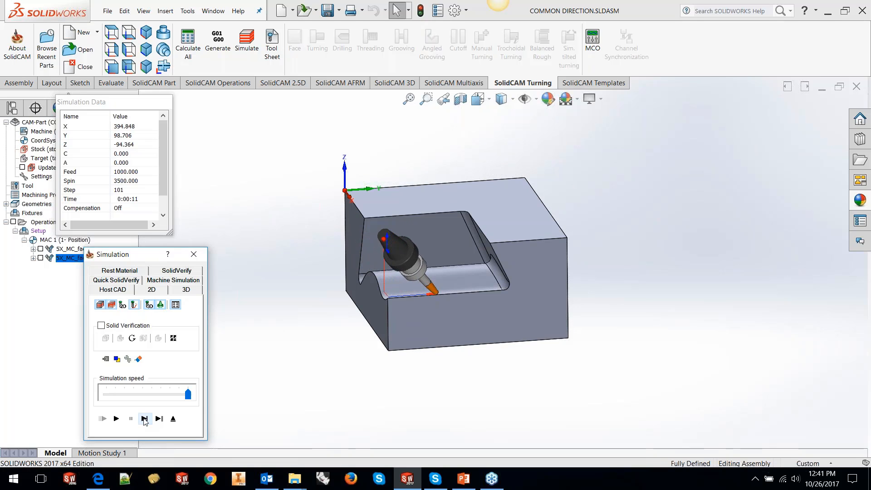
key(space)
key(space)
key(space)
key(space)
key(space)
key(space)
key(space)
key(space)
key(space)
key(space)
key(space)
key(space)
key(space)
key(space)
key(space)
key(space)
key(space)
key(space)
key(space)
key(space)
- Play the 5X_MC_faces_1 simulation at a reduced speed through several passes, and exit both the simulation and the operation
drag(188, 394, 153, 397)
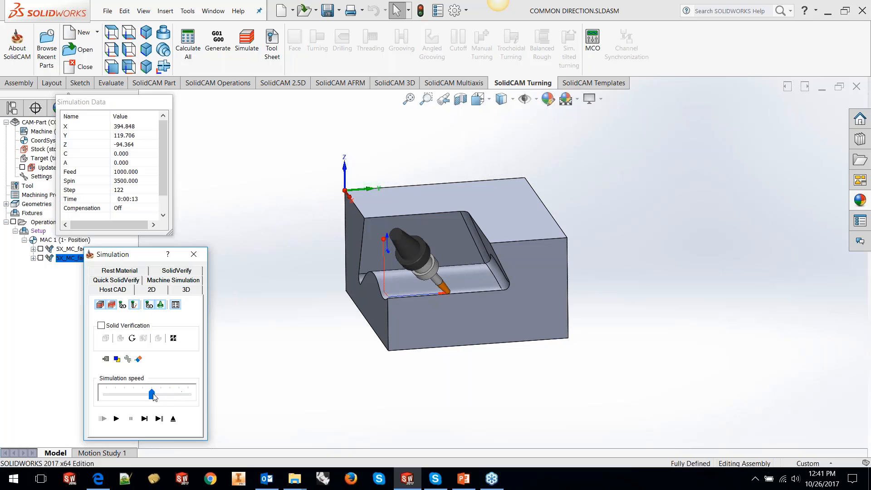
click(117, 419)
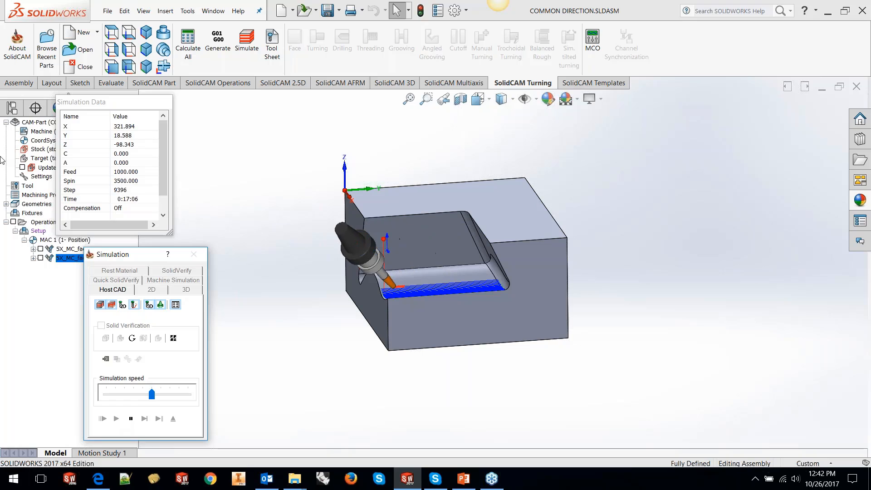
click(130, 419)
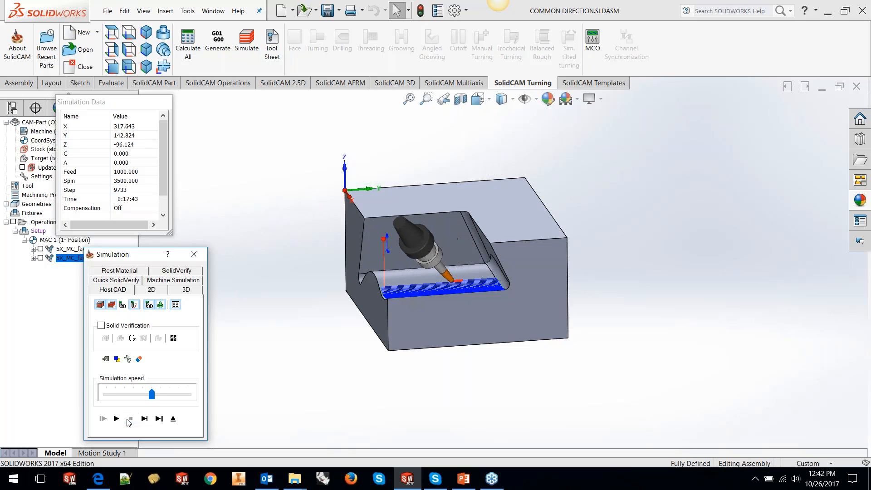
click(173, 418)
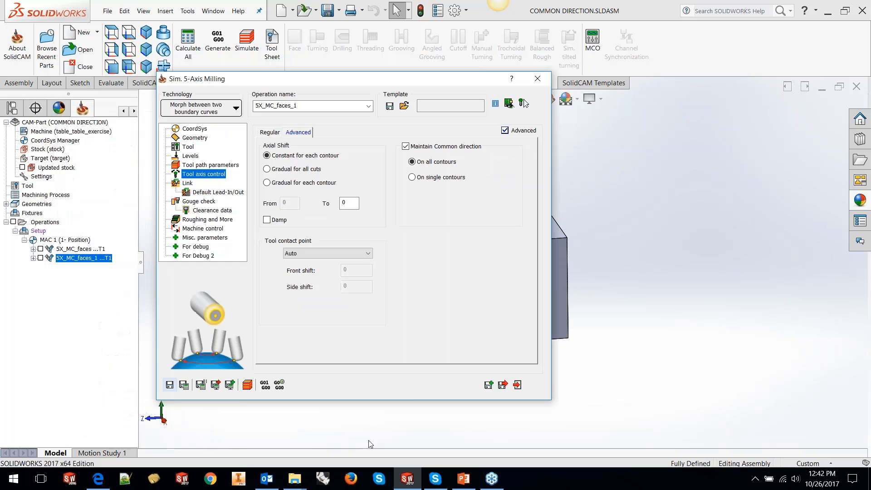
click(519, 384)
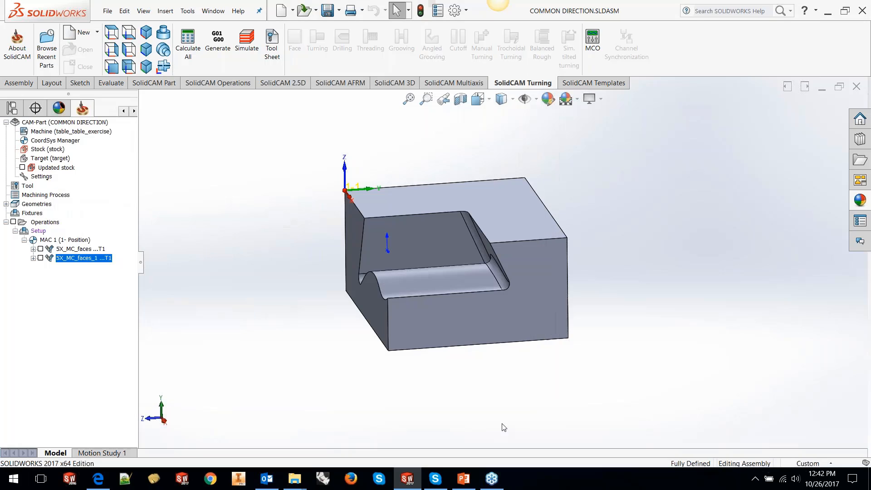
- Switch to PowerPoint to view the Sim 5X & HSS – Common Direction slide
click(466, 480)
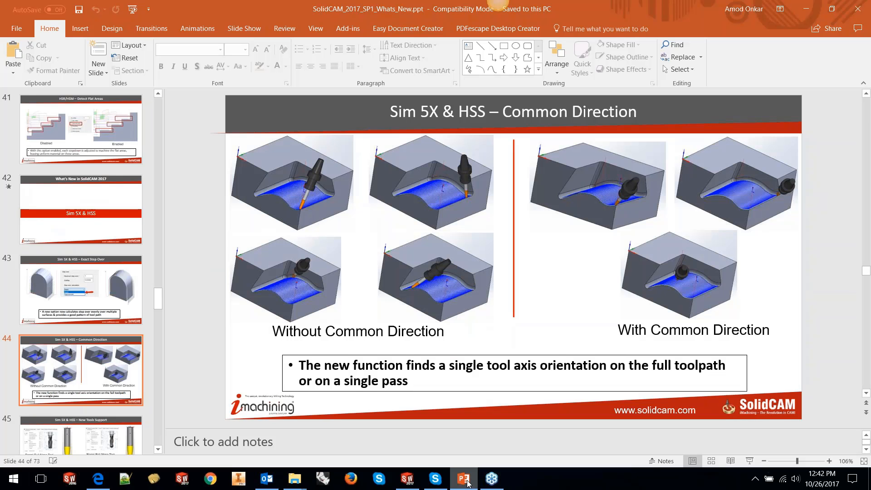
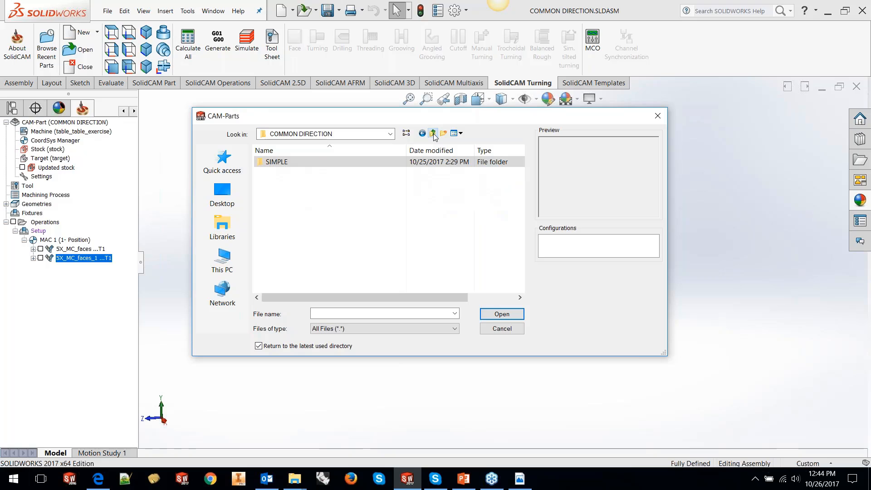
- Open the CAM-Part Sim_5_axis_1.prz from the BASIC folder in CIRCLE END MILLS, and view the blade on its fixture
click(433, 133)
double_click(306, 162)
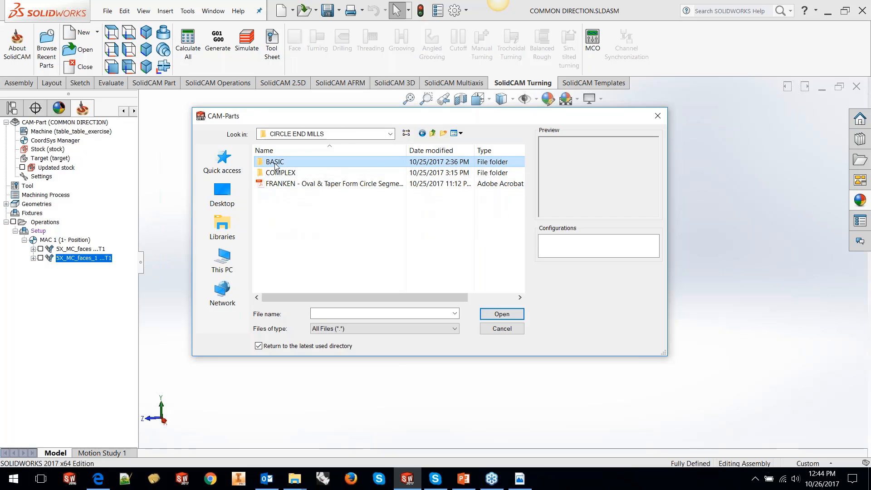
double_click(274, 162)
click(290, 205)
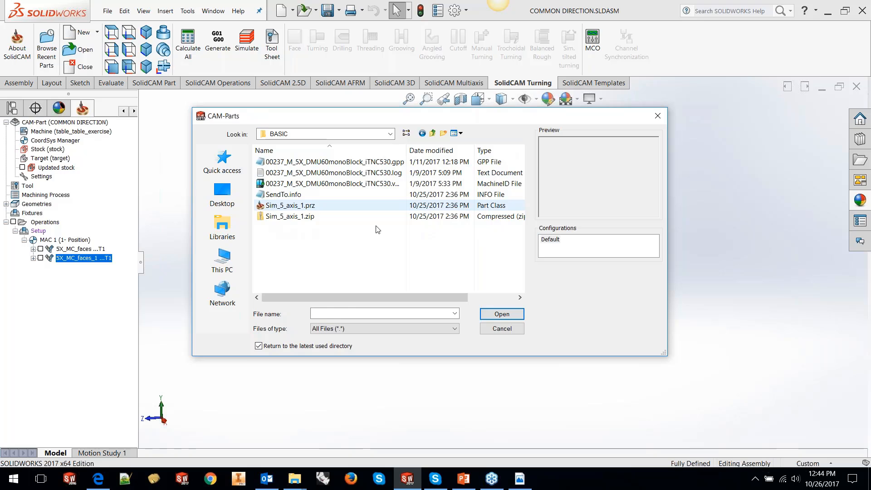
click(501, 314)
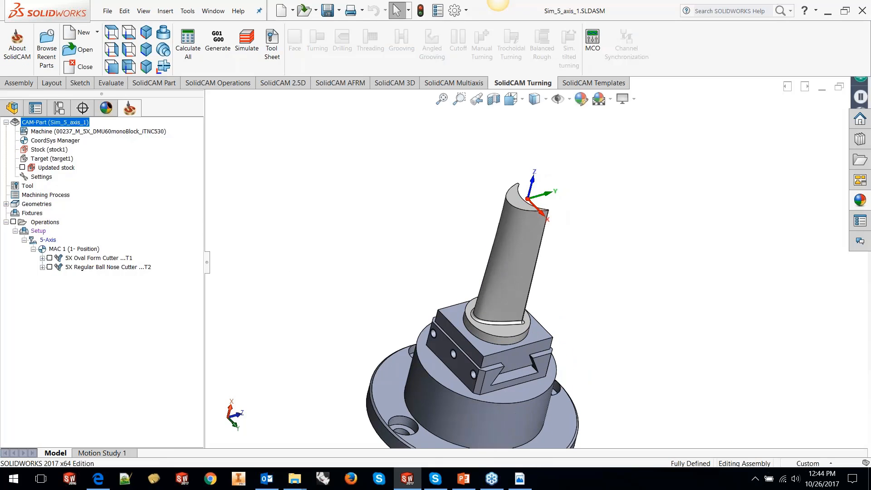
middle_drag(515, 236, 540, 265)
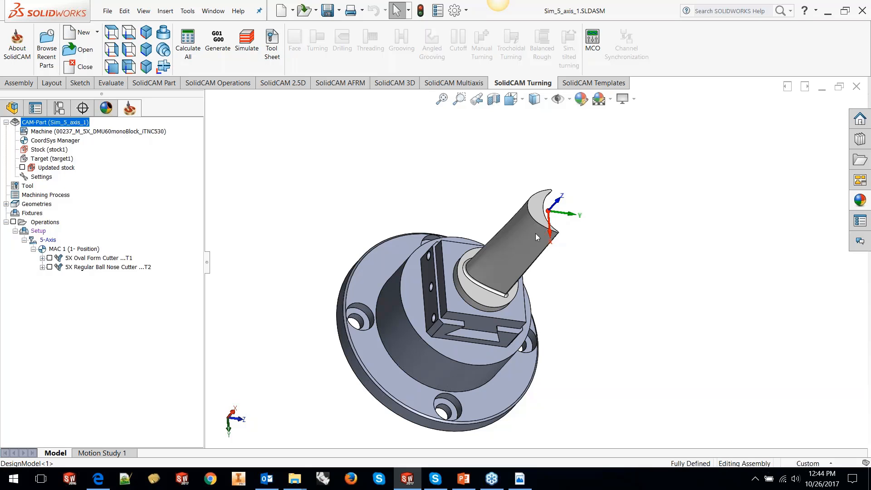
scroll(535, 233, down, 2)
middle_drag(527, 252, 507, 297)
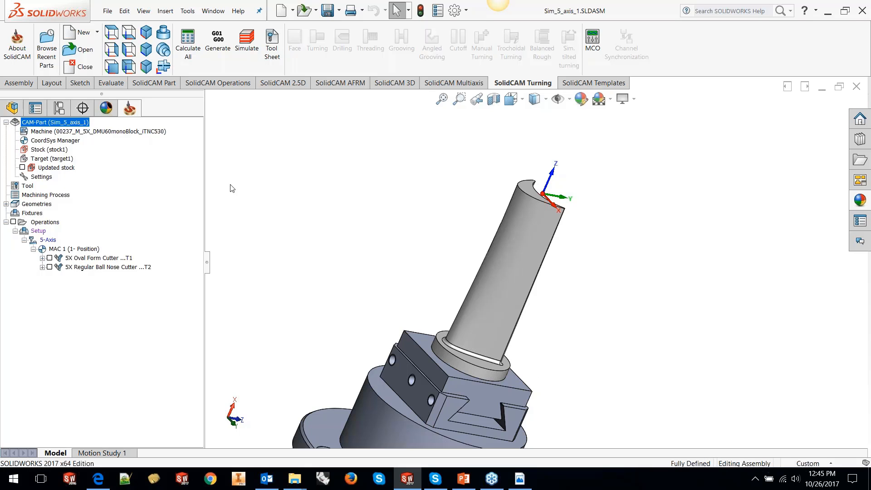
- Show Sketch1 beside the blade assembly, fit everything in the view, and look at the sketch straight on
click(13, 109)
scroll(91, 331, down, 6)
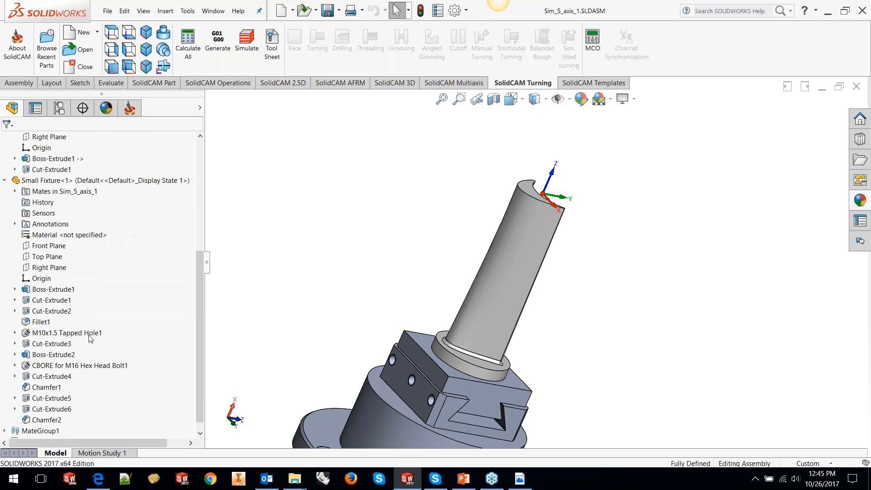
click(48, 432)
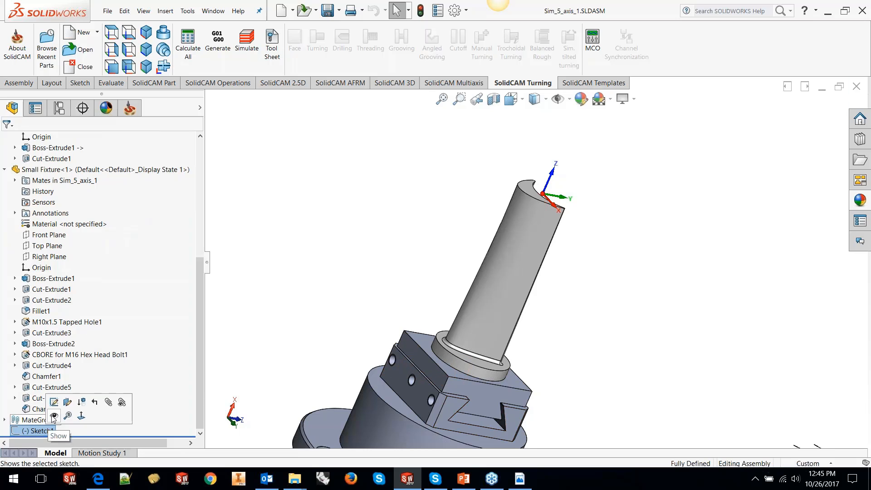
click(52, 416)
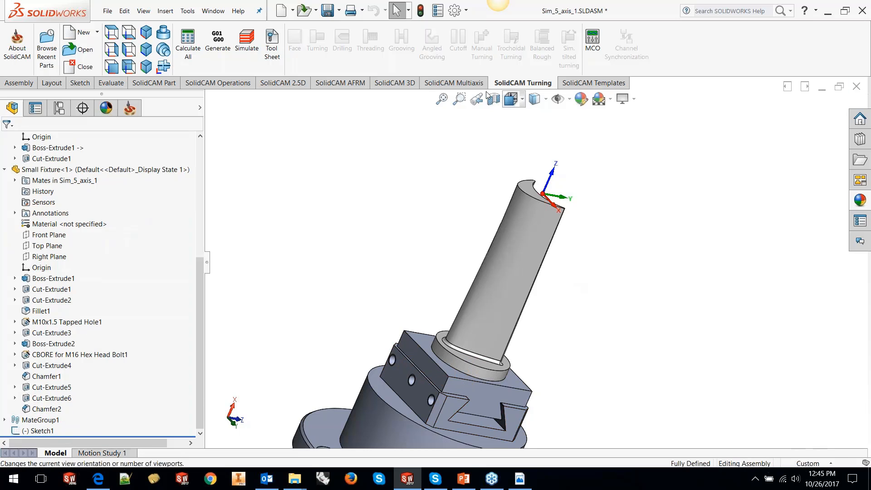
click(445, 101)
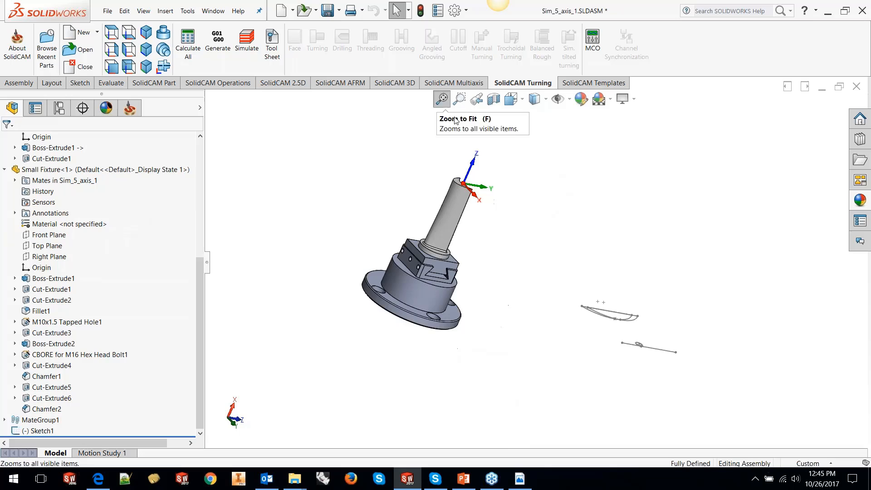
key(space)
click(493, 160)
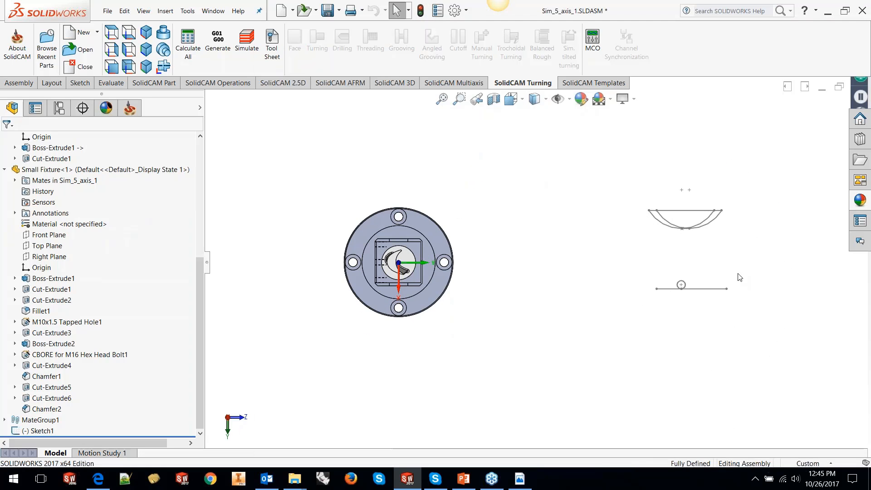
- Open Sketch1 for editing from one of the two overlapping circles that represent the ball nose cutter
scroll(654, 292, down, 5)
scroll(563, 275, down, 3)
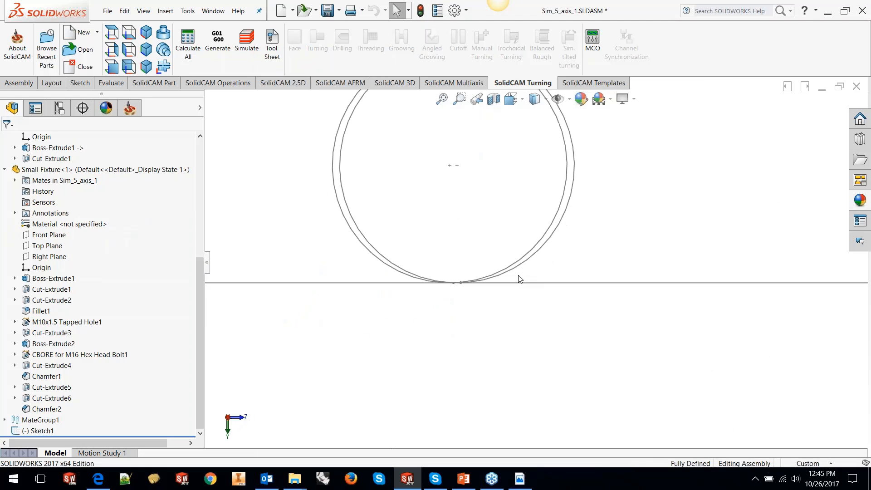
click(535, 252)
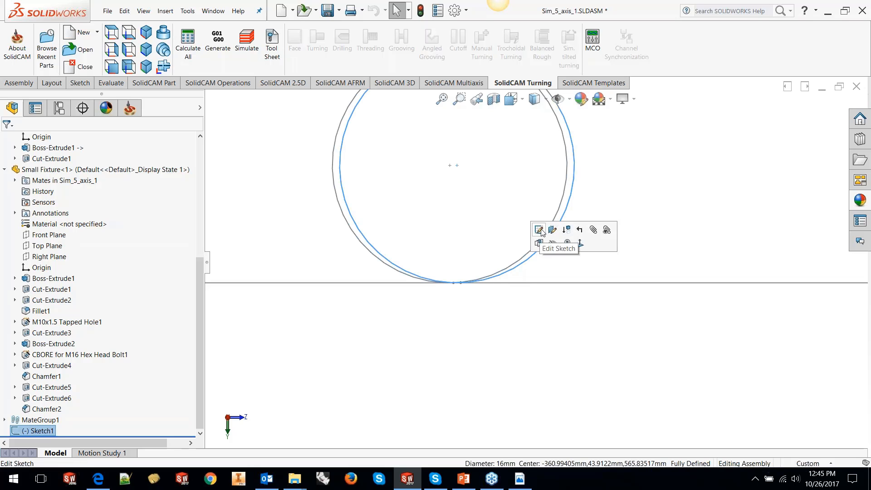
click(539, 230)
scroll(608, 240, up, 4)
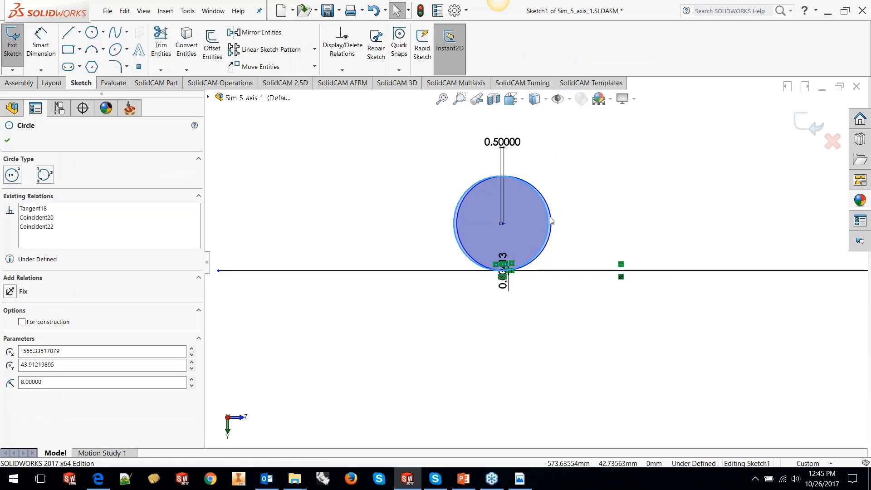
- Examine the cusp height at the base line and the spacing between the two circles' centers, and exit the sketch
scroll(504, 265, down, 2)
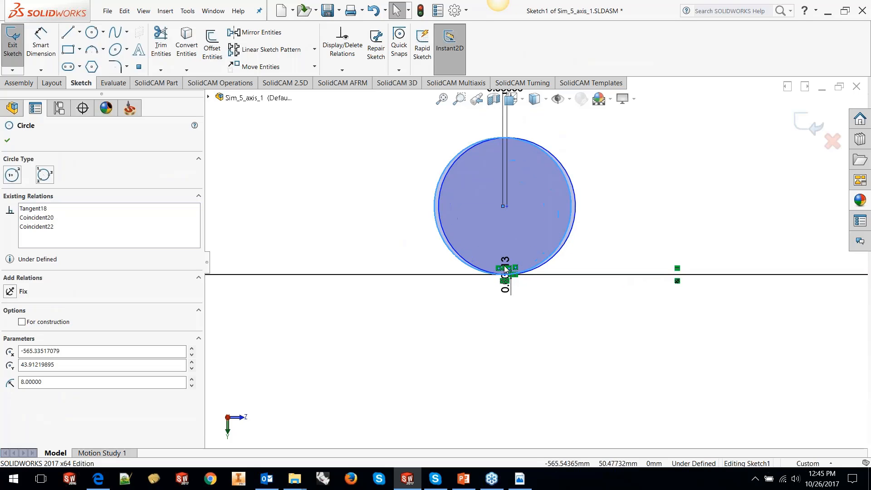
scroll(505, 265, down, 4)
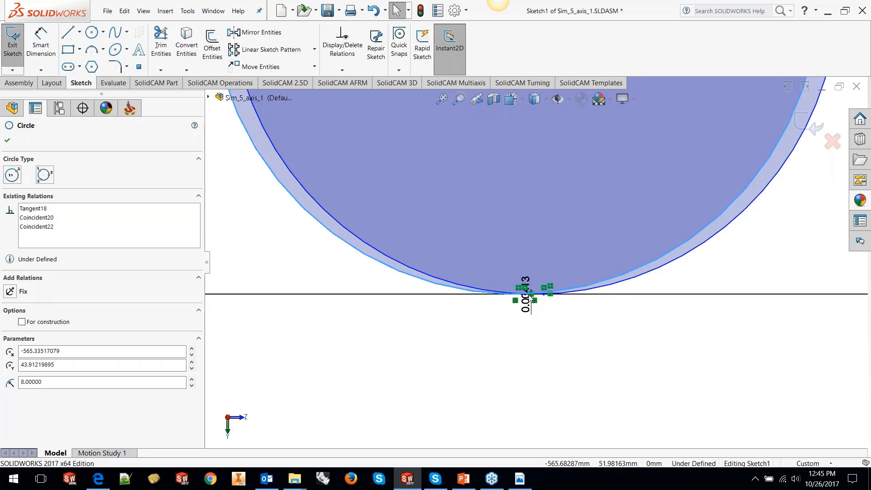
scroll(525, 290, down, 2)
scroll(525, 290, down, 5)
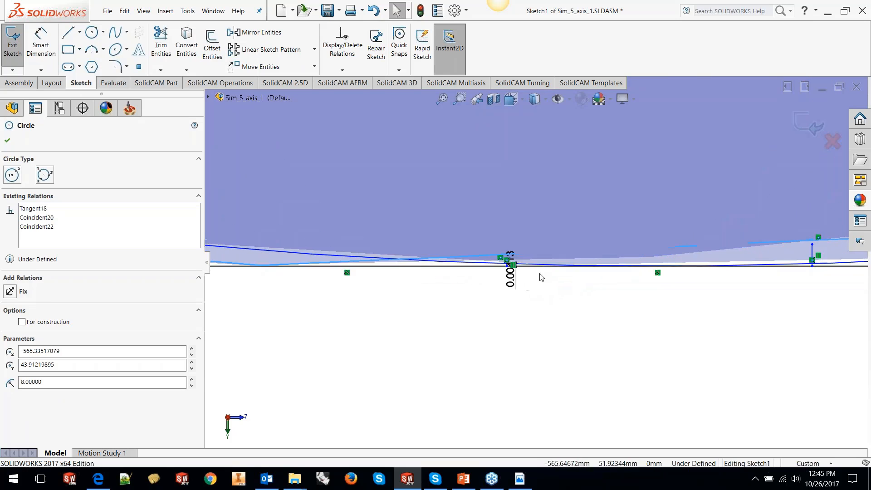
scroll(507, 263, down, 3)
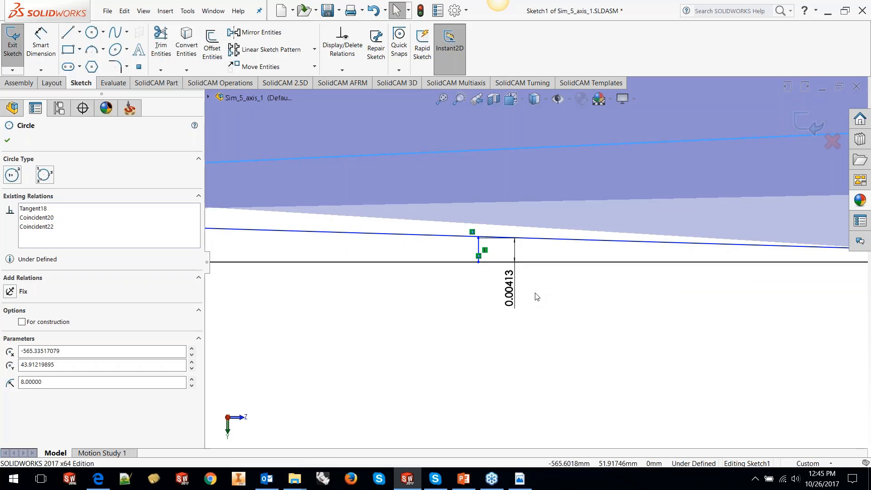
scroll(598, 325, up, 3)
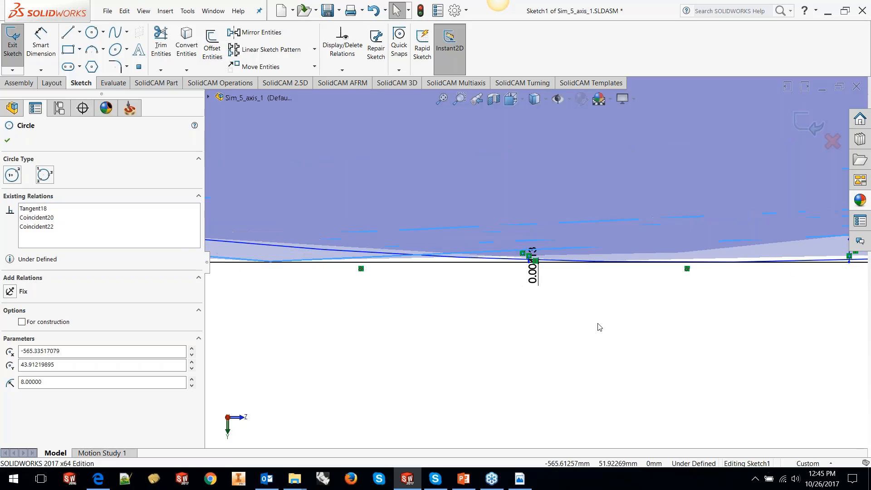
scroll(598, 324, up, 16)
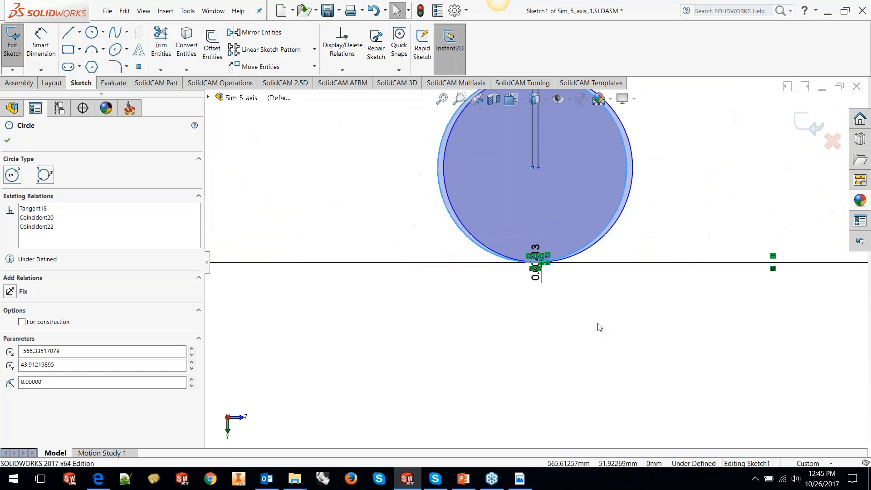
scroll(574, 201, up, 2)
scroll(539, 189, down, 8)
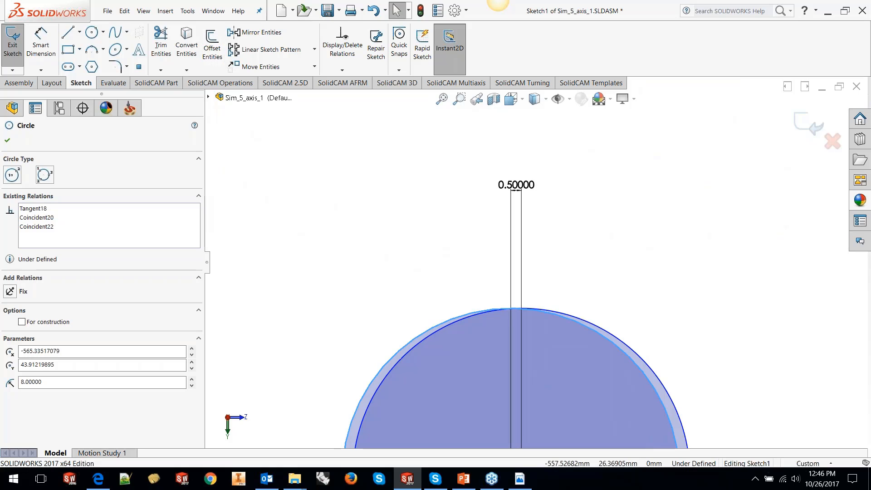
click(7, 141)
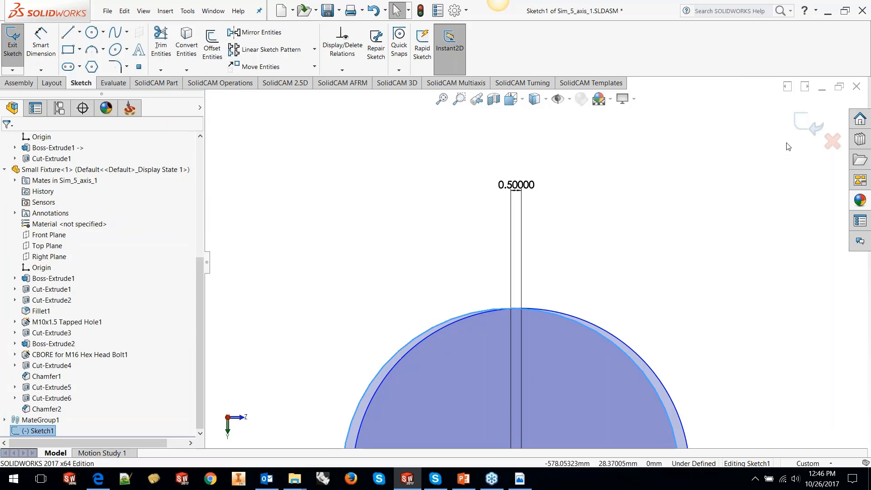
click(800, 133)
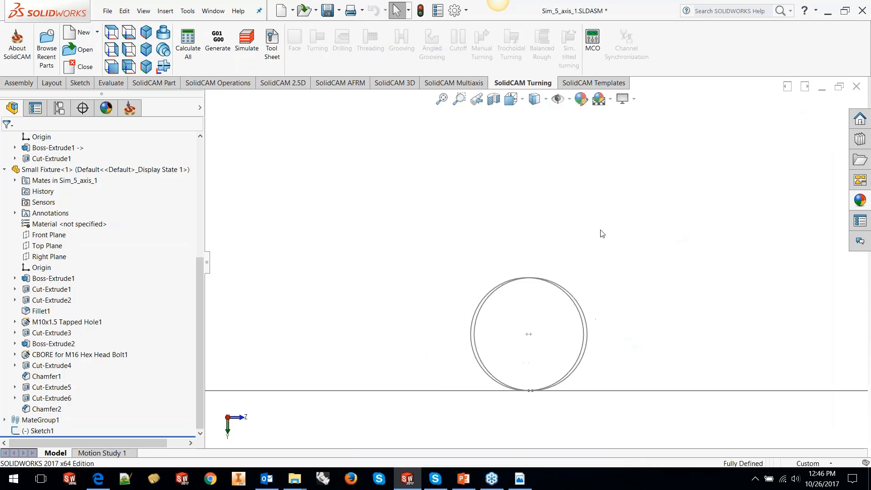
- Return to the CAM tree and display the tool path of the 5X Regular Ball Nose Cutter operation on the blade
click(129, 107)
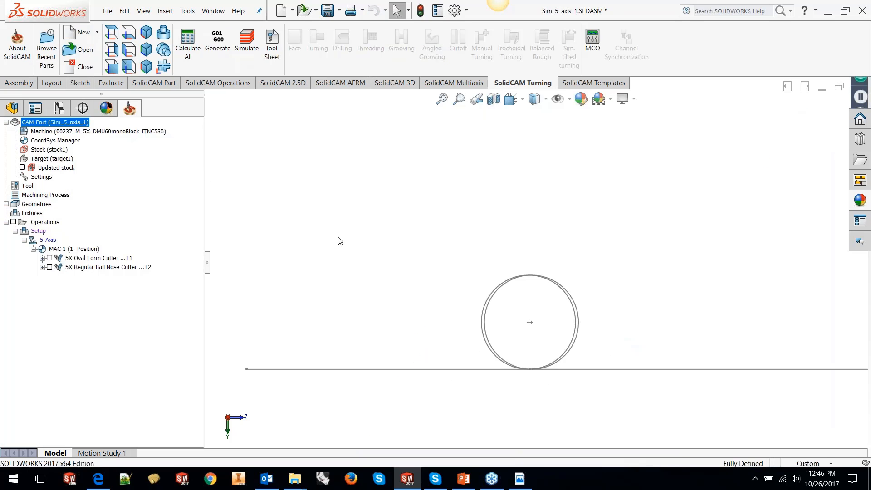
scroll(349, 243, down, 10)
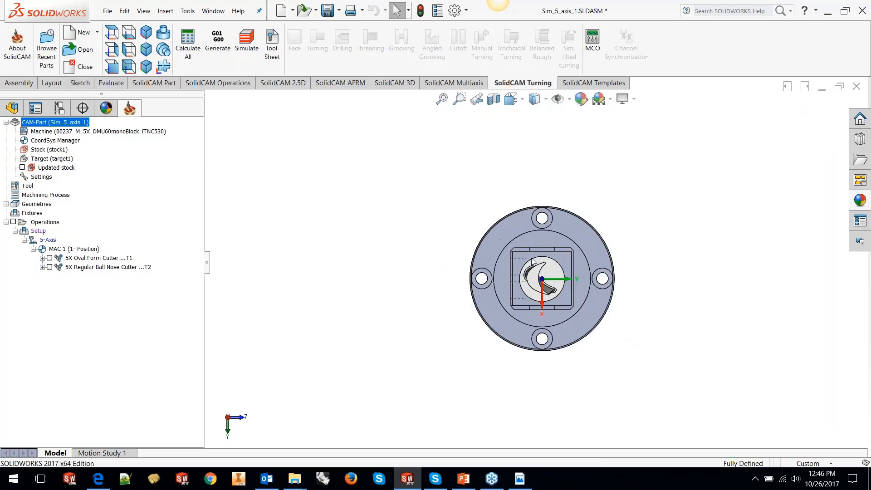
middle_drag(404, 254, 472, 331)
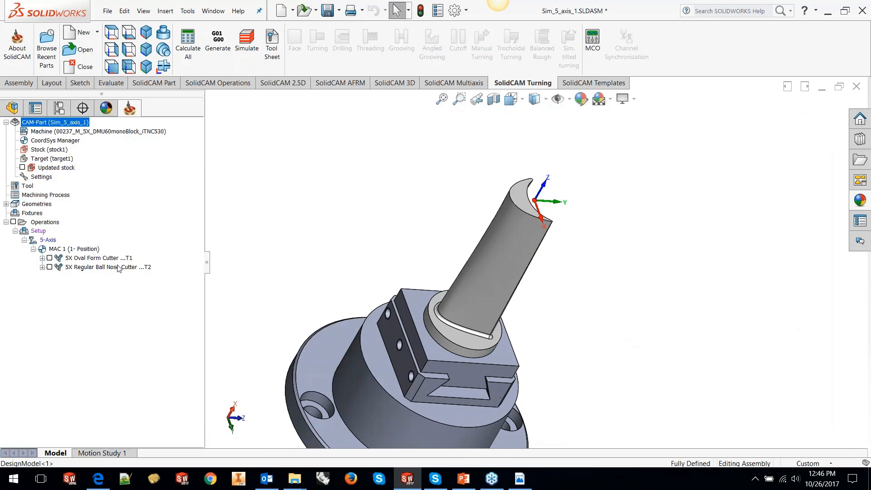
click(49, 267)
scroll(521, 235, down, 10)
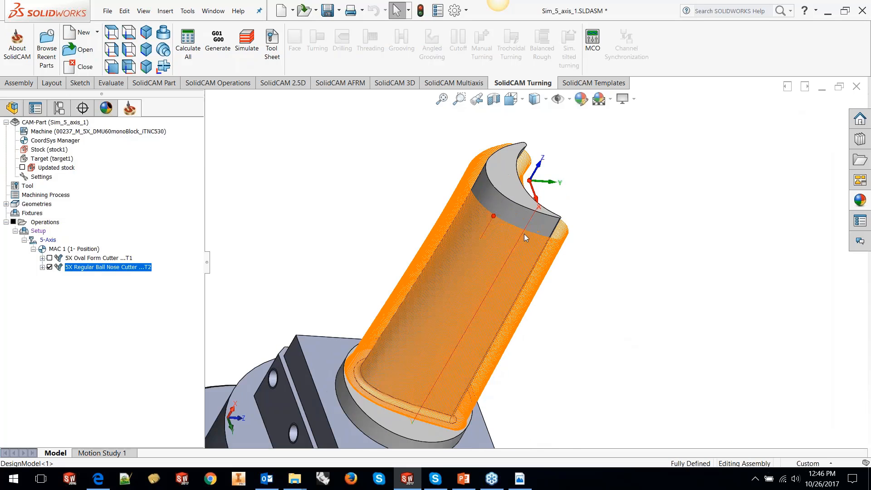
scroll(522, 257, up, 5)
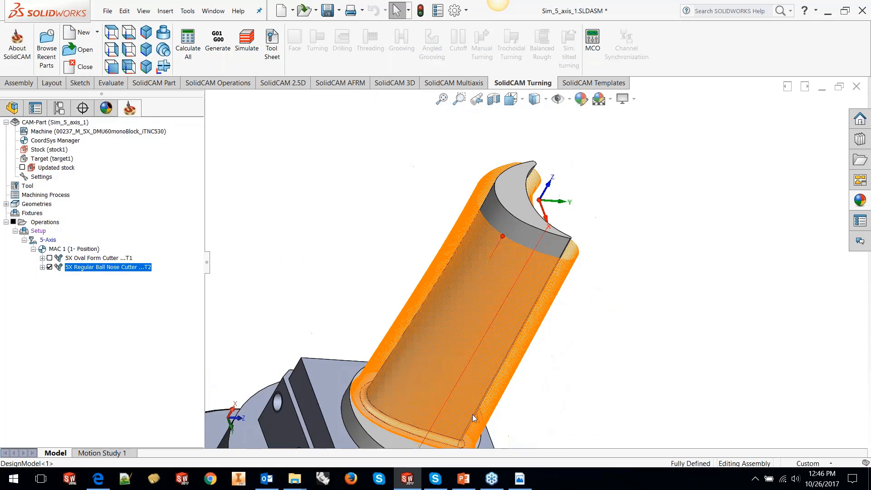
scroll(464, 398, up, 3)
scroll(484, 377, down, 3)
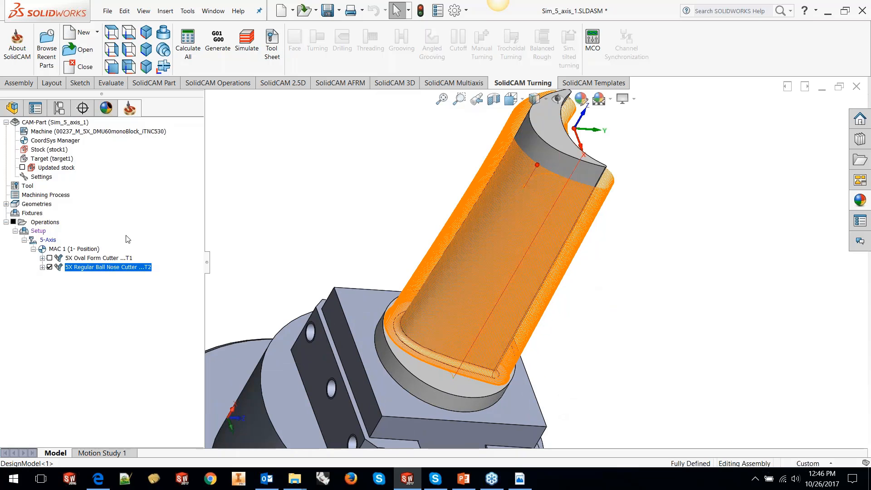
right_click(61, 222)
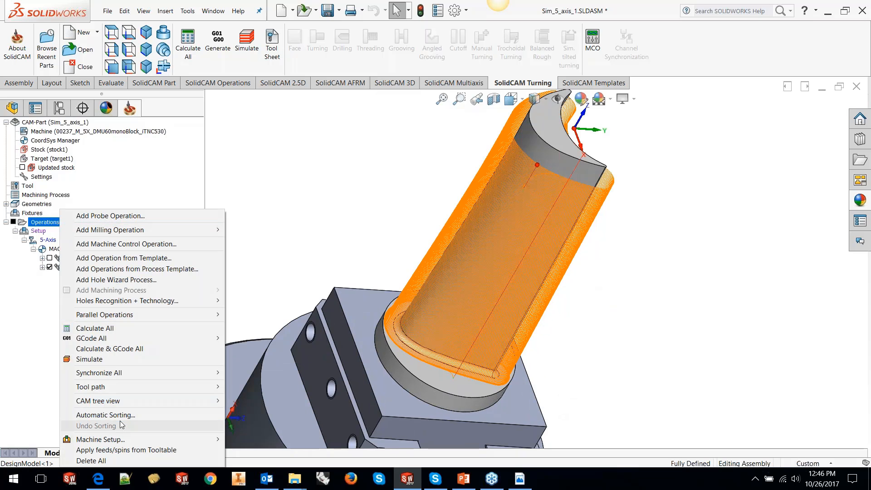
click(82, 359)
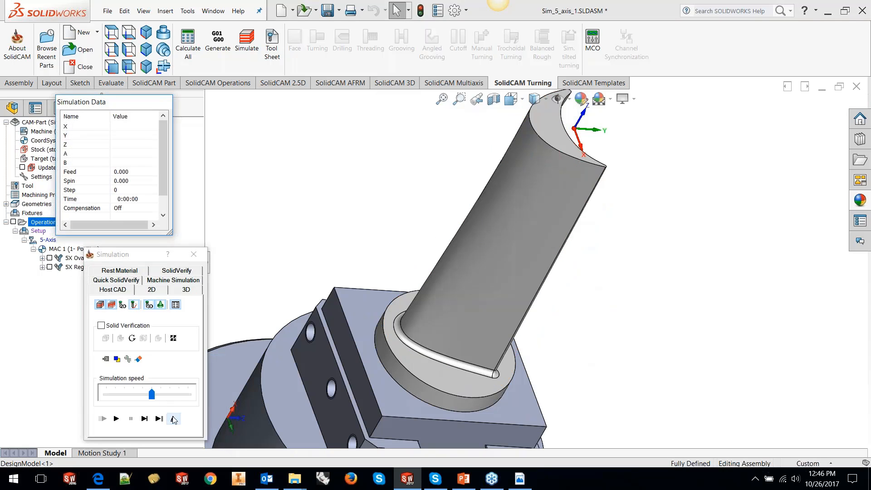
click(173, 416)
- Simulate the 5X Regular Ball Nose Cutter operation at maximum speed, check its machining time, and close the simulation
right_click(99, 268)
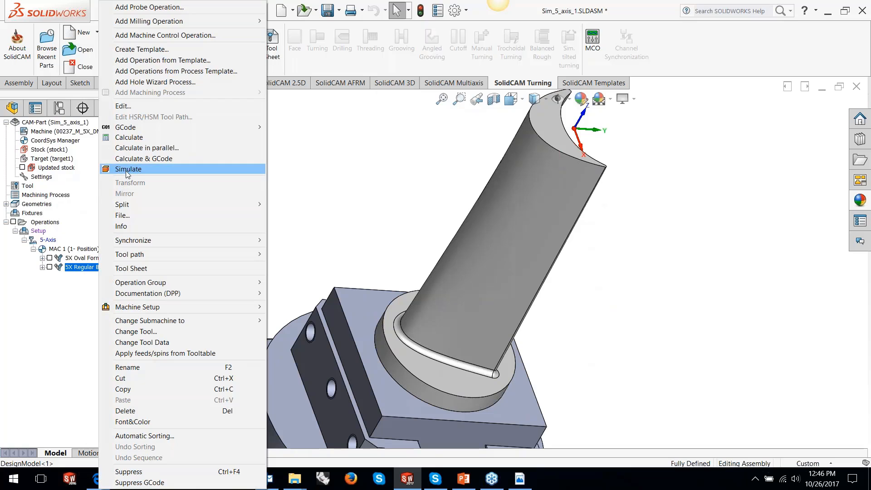
click(229, 168)
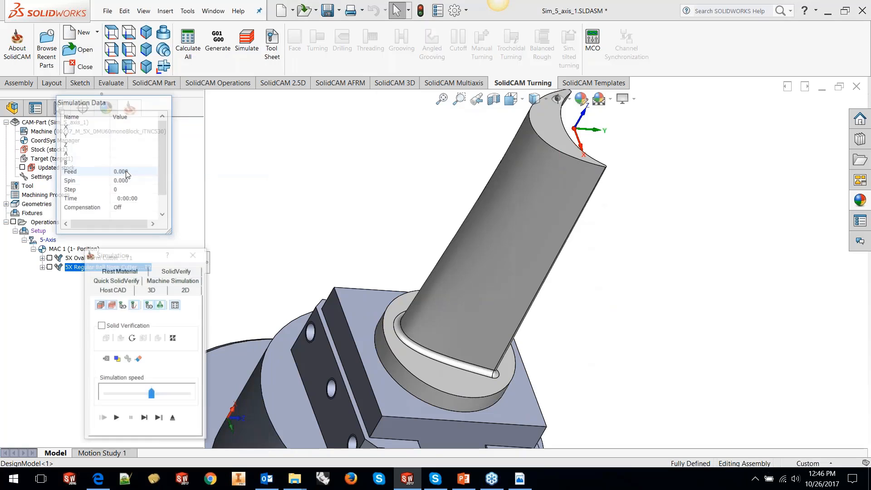
click(222, 390)
click(187, 395)
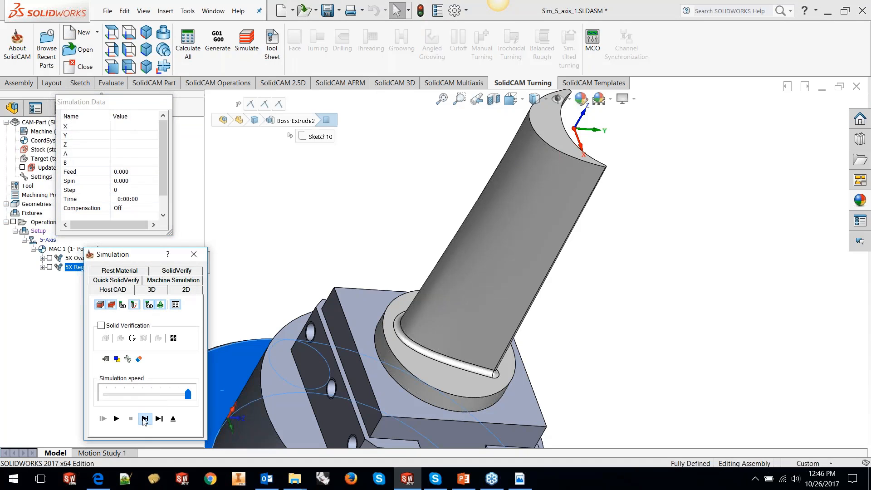
click(116, 419)
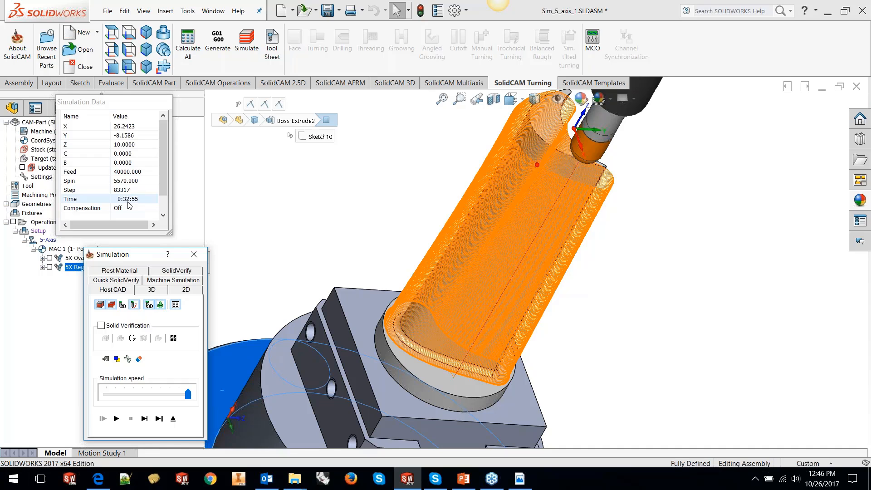
click(194, 254)
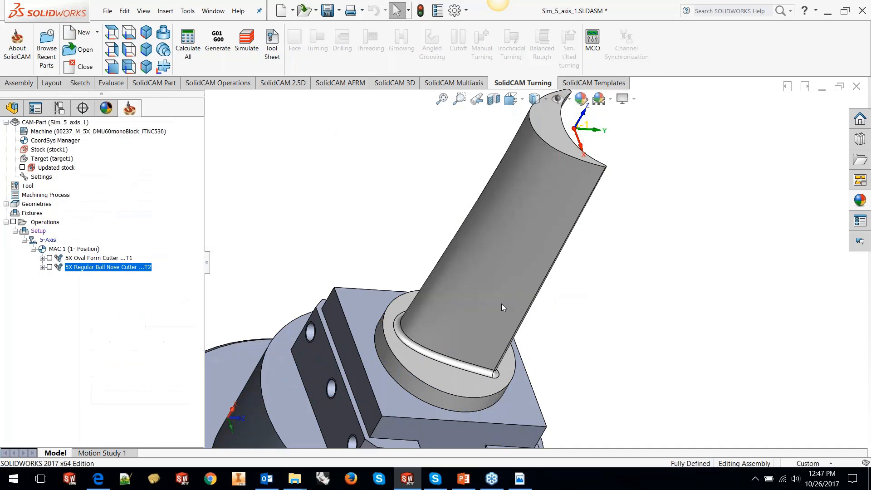
- Switch to the FRANKEN circle segment tool PDF in Acrobat Reader, examine the cutter drawing and size table, and return to SOLIDWORKS
click(517, 480)
scroll(420, 272, down, 5)
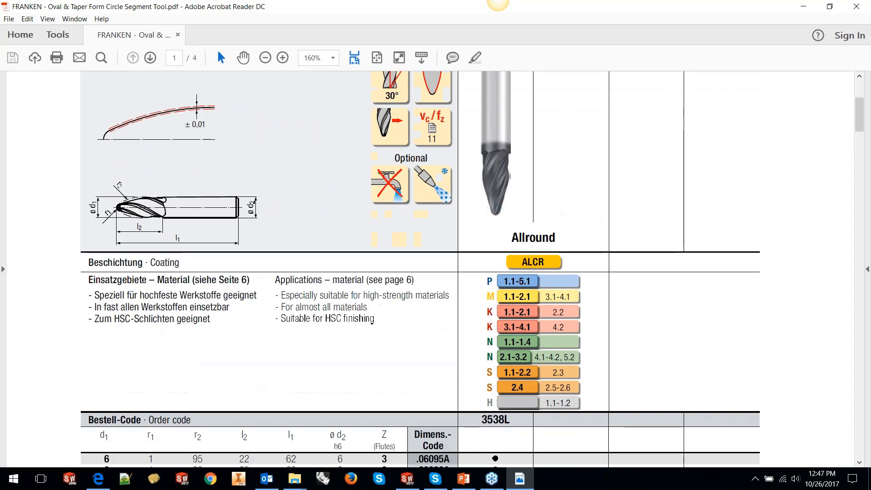
scroll(109, 352, down, 3)
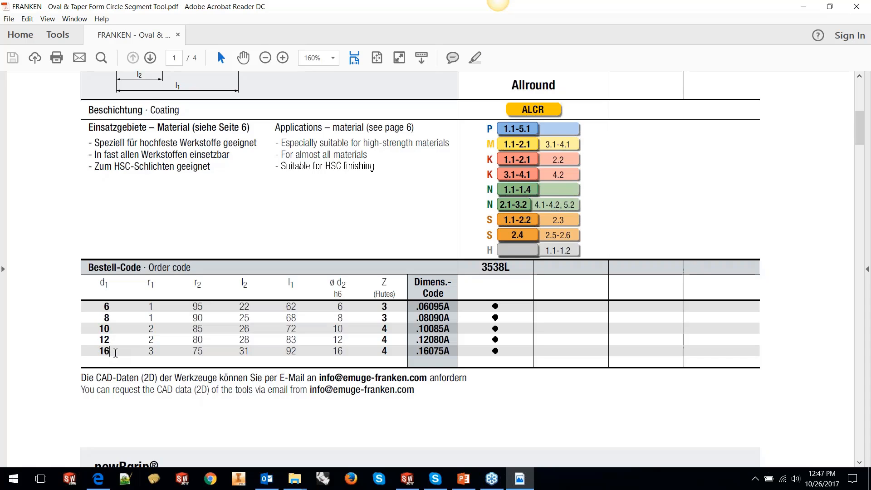
scroll(332, 310, up, 4)
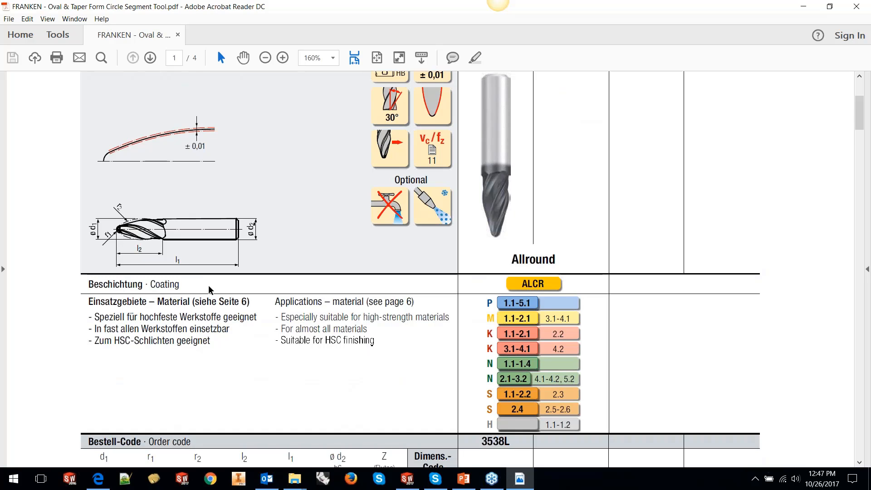
scroll(210, 290, down, 4)
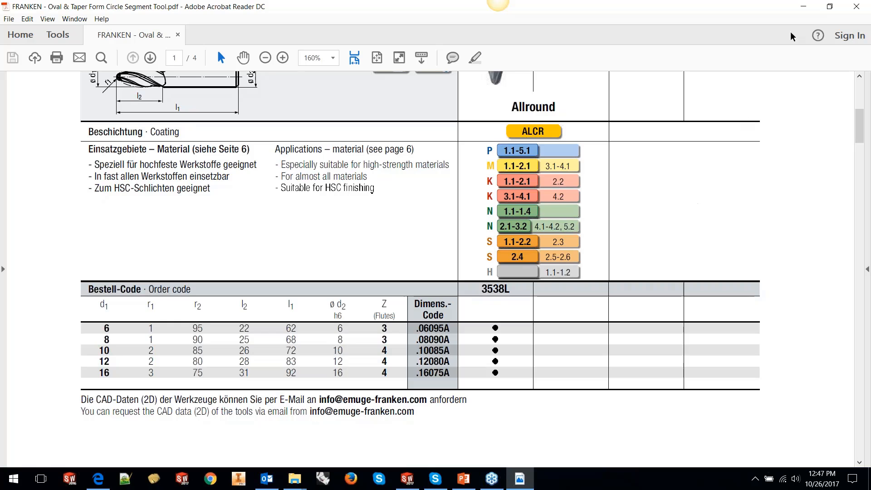
click(804, 11)
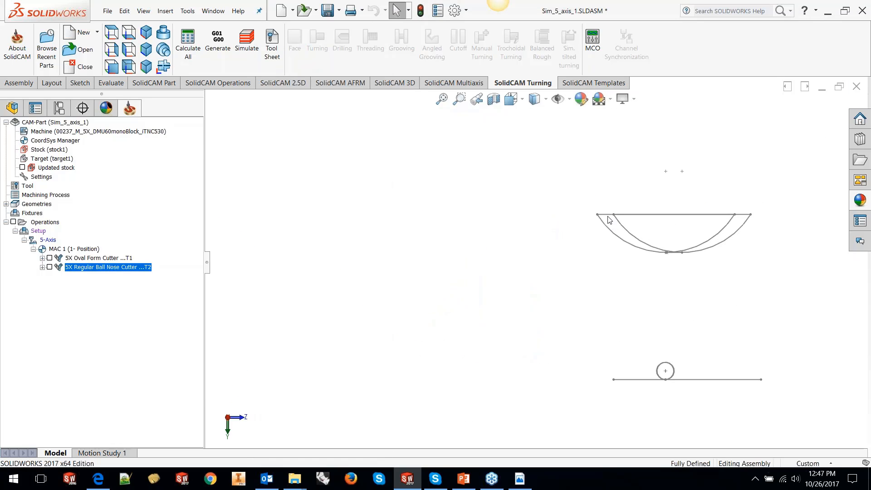
- Open Sketch1 for editing from the large oval form cutter profiles and examine the cusp where their two arcs cross
click(610, 215)
click(635, 175)
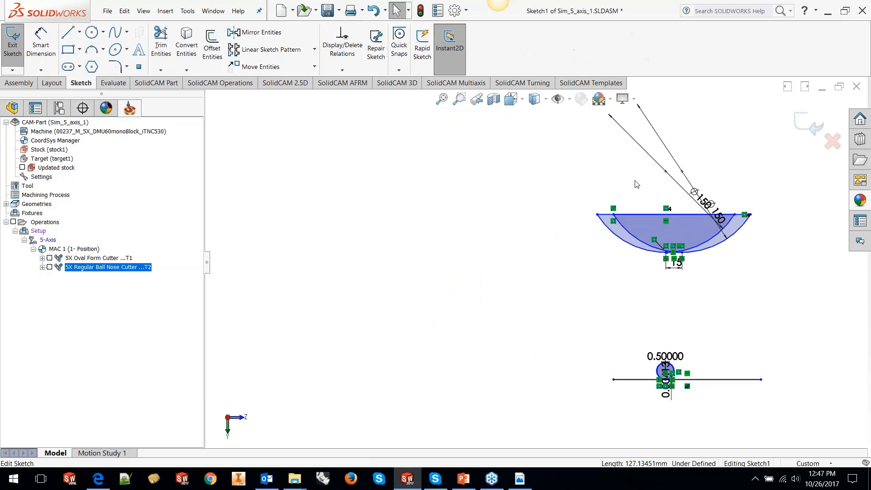
scroll(728, 250, down, 3)
scroll(676, 204, down, 2)
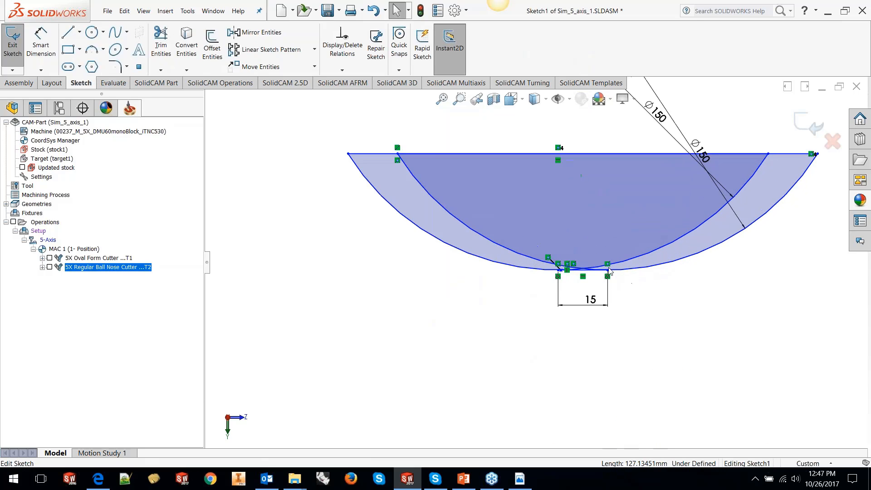
scroll(572, 273, down, 2)
scroll(574, 271, down, 5)
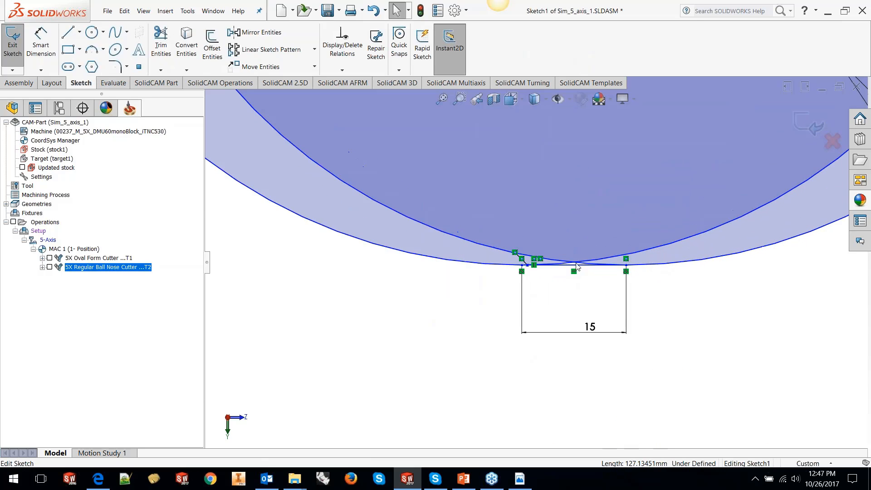
scroll(578, 266, down, 1)
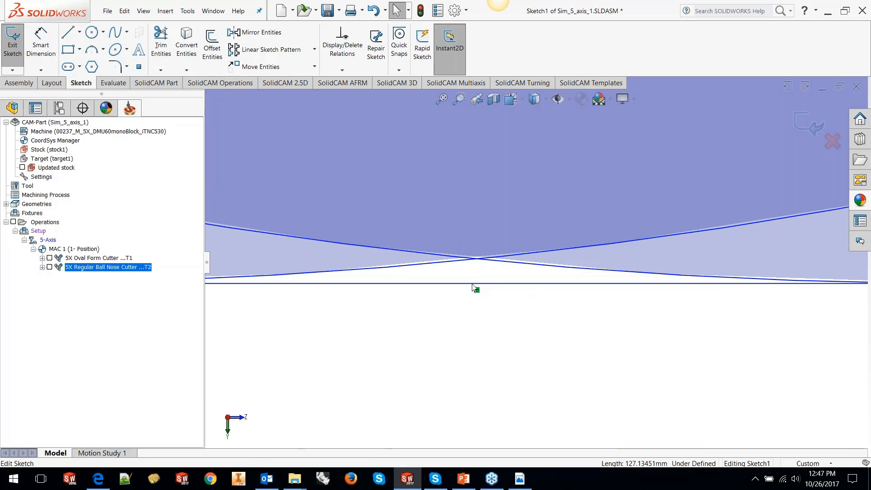
- Compare the oval form cutter's step-over dimension with the cusp height above the base line, and exit the sketch
scroll(499, 311, up, 2)
scroll(498, 310, up, 2)
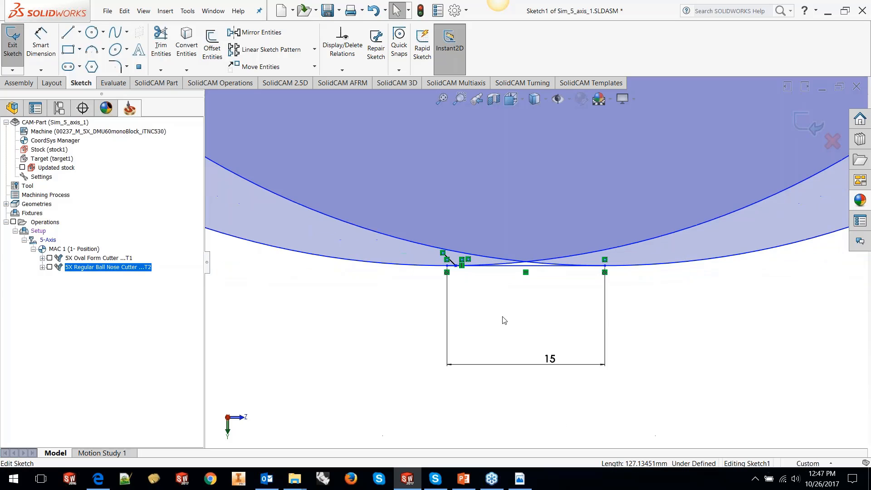
scroll(525, 334, up, 2)
scroll(527, 335, up, 2)
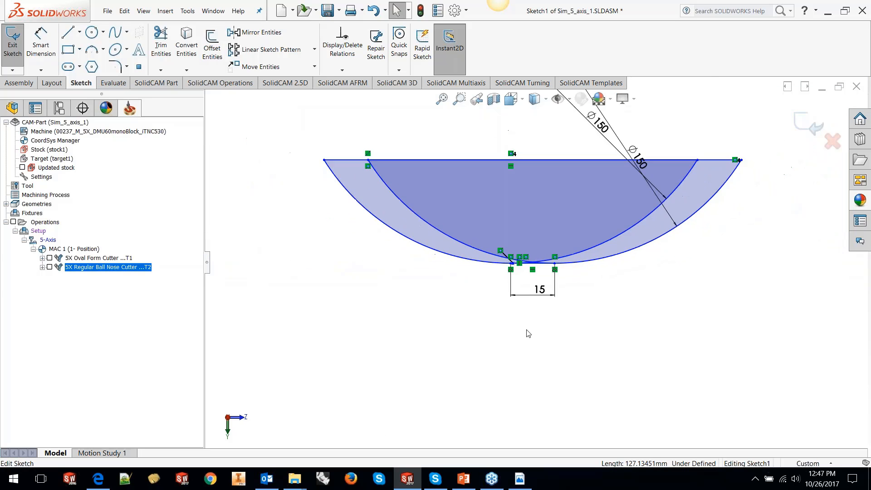
scroll(545, 254, down, 6)
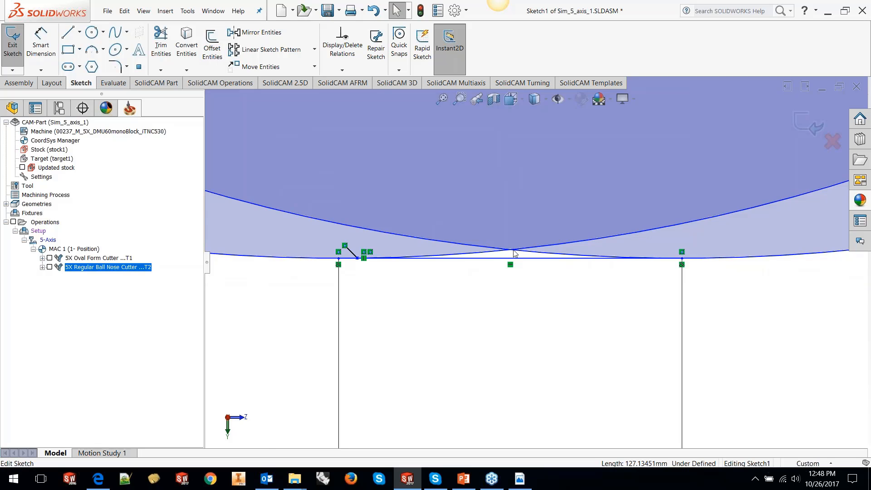
scroll(515, 253, down, 3)
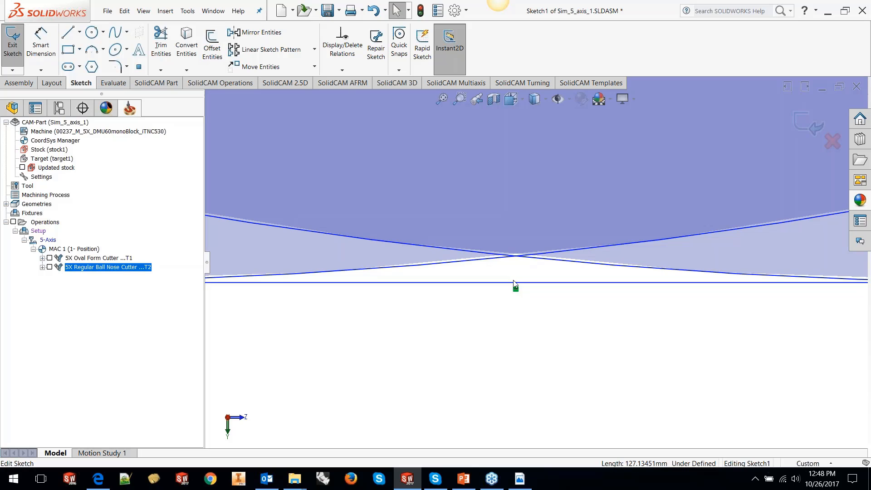
scroll(514, 284, up, 5)
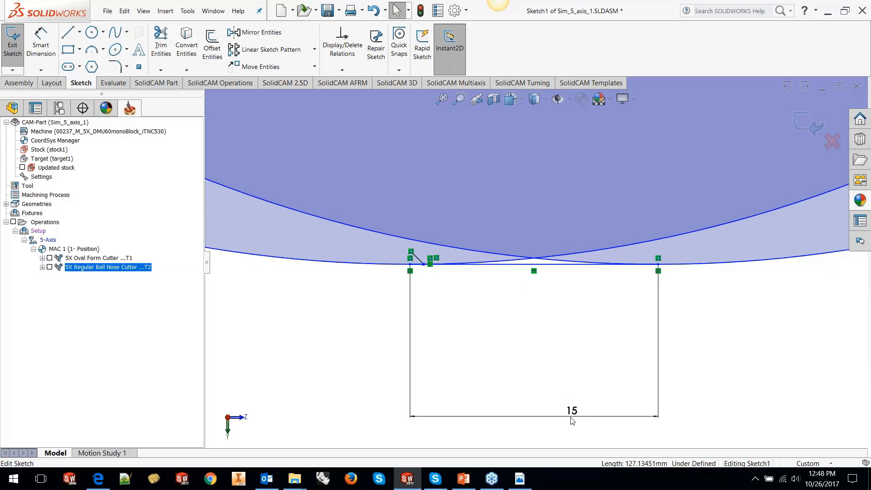
scroll(578, 414, down, 2)
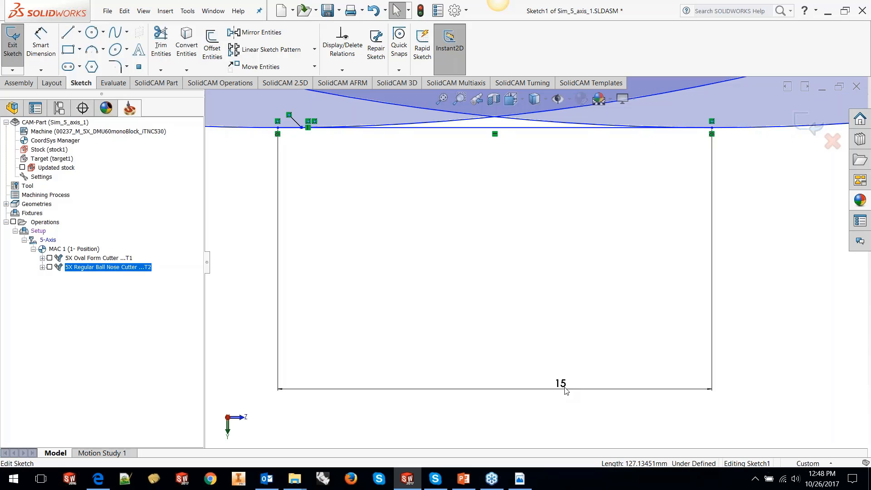
scroll(611, 286, up, 8)
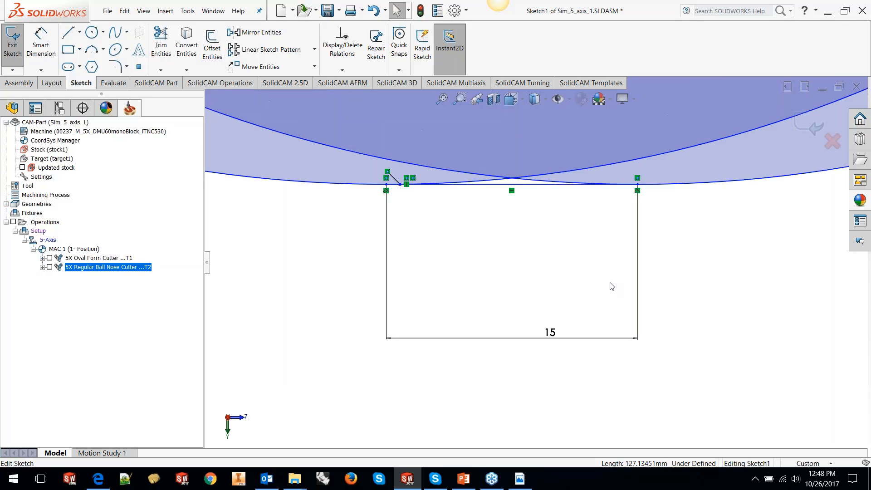
click(810, 131)
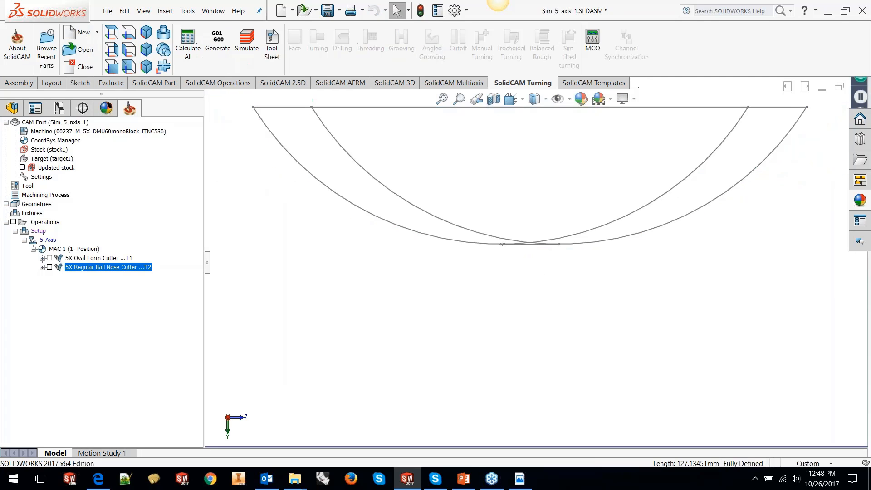
- Display the tool path of the 5X Oval Form Cutter operation and view it on the blade at an angle
click(49, 258)
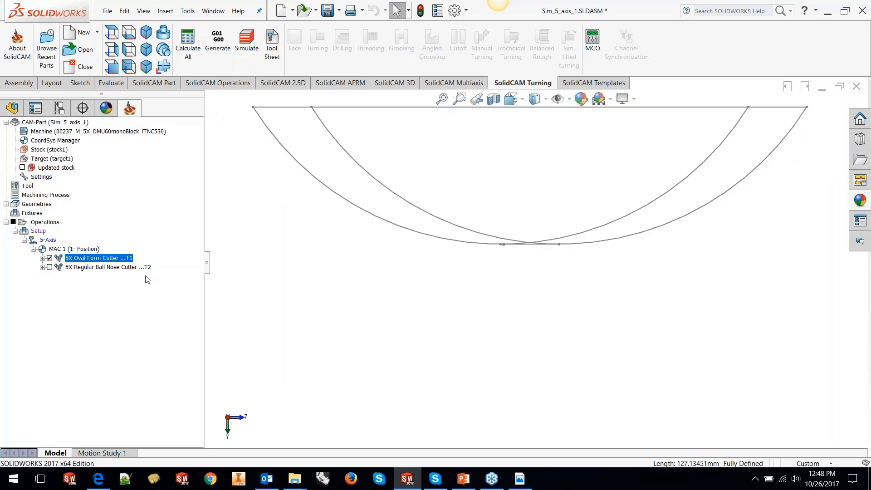
scroll(464, 311, up, 13)
scroll(401, 286, down, 9)
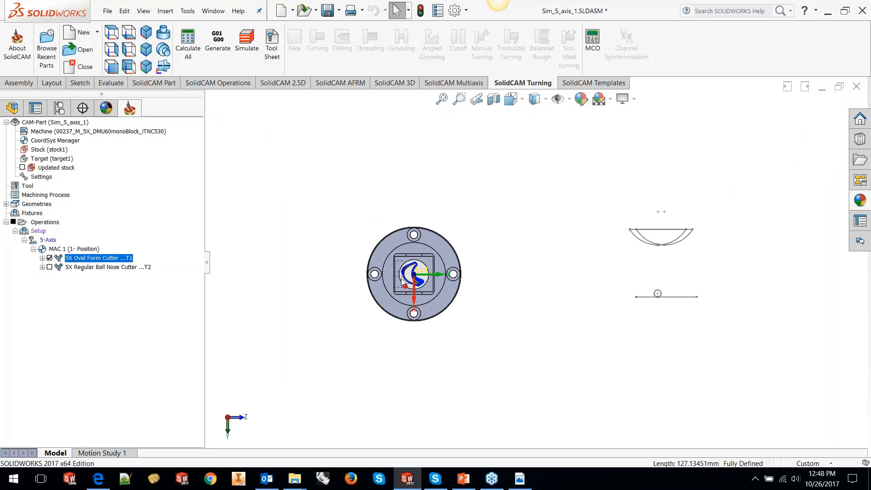
scroll(449, 280, down, 2)
middle_drag(454, 291, 504, 218)
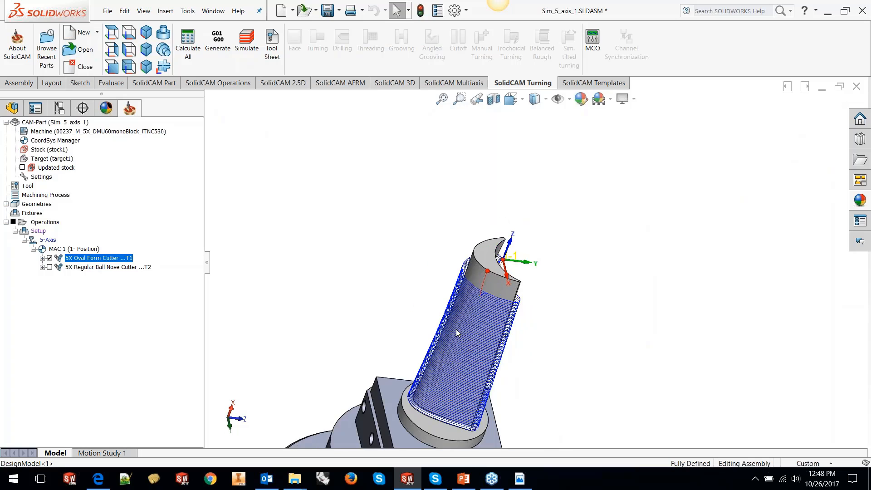
scroll(456, 329, up, 3)
scroll(489, 338, down, 3)
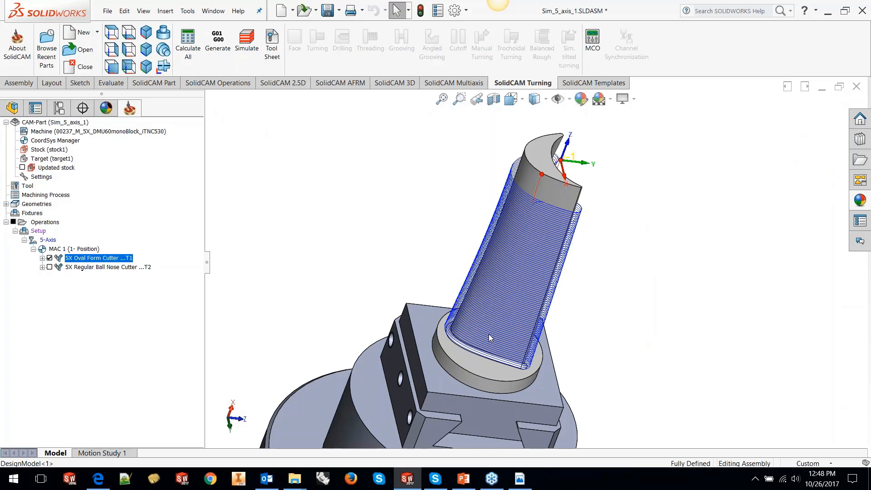
- Simulate the 5X Oval Form Cutter operation in Host CAD mode, raising the simulation speed while it plays
right_click(115, 260)
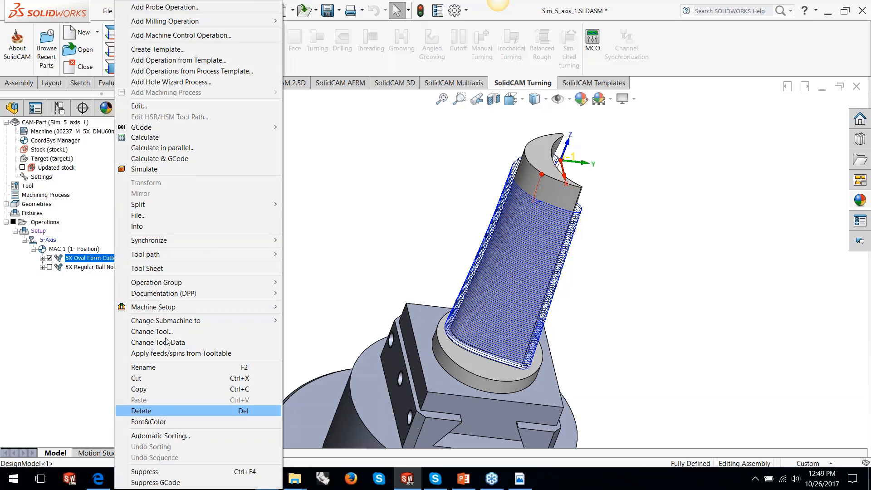
click(150, 169)
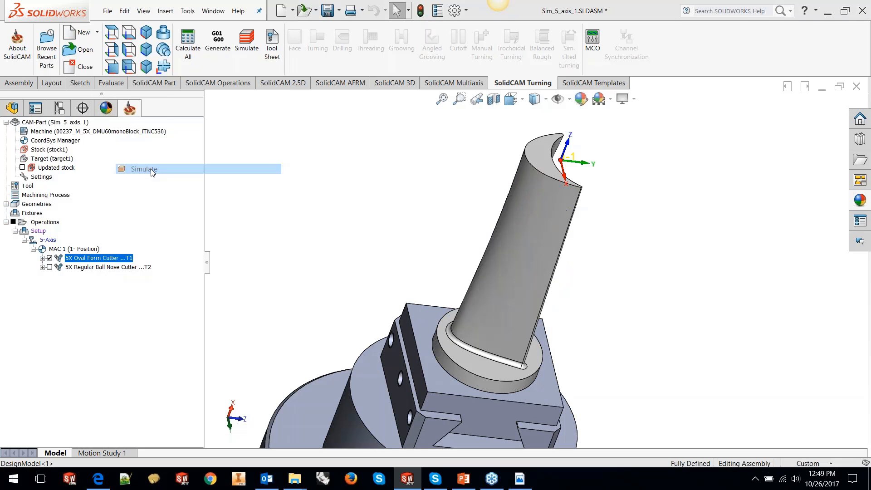
click(137, 394)
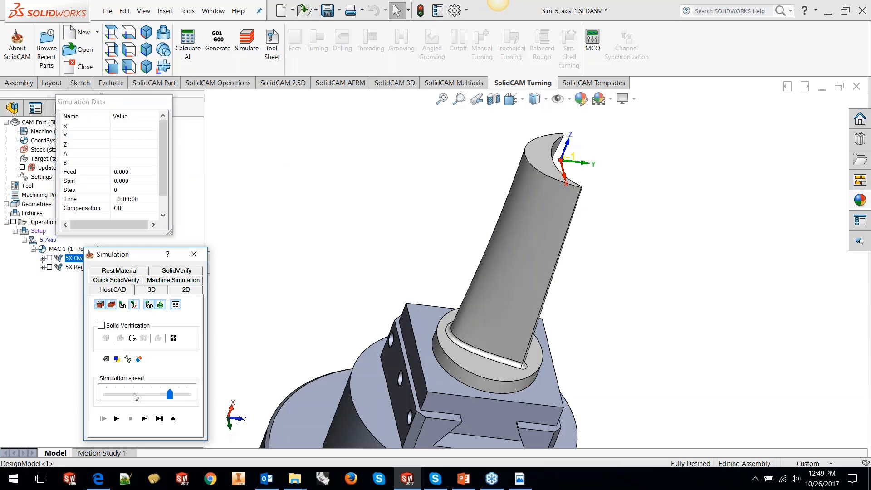
click(137, 395)
click(117, 418)
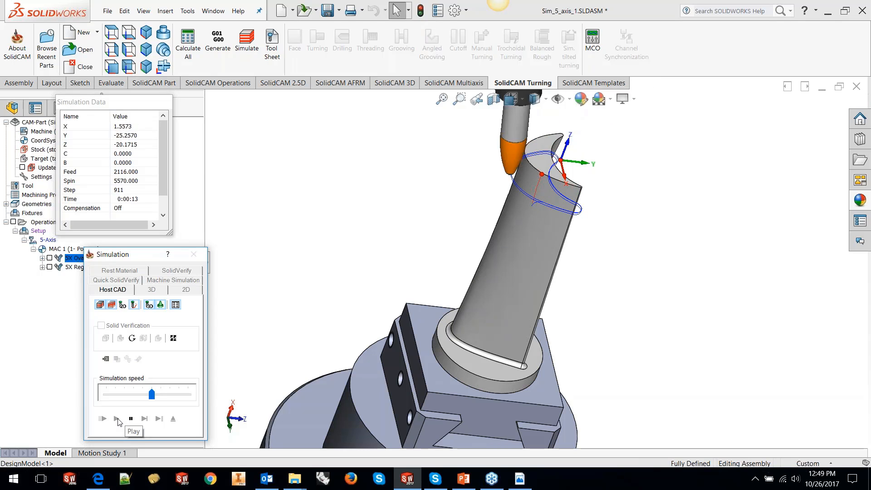
drag(151, 393, 166, 402)
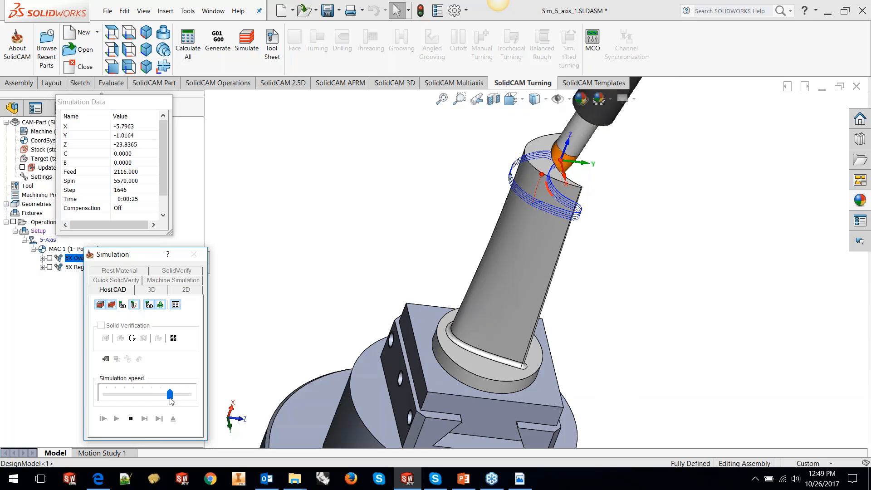
click(176, 401)
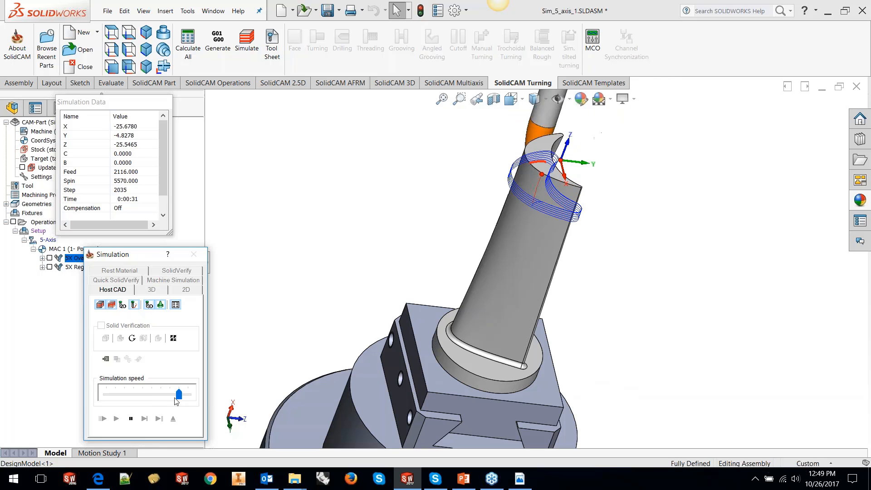
- Pause the oval form cutter simulation and advance it in single steps to examine the tool's contact with the blade
click(131, 419)
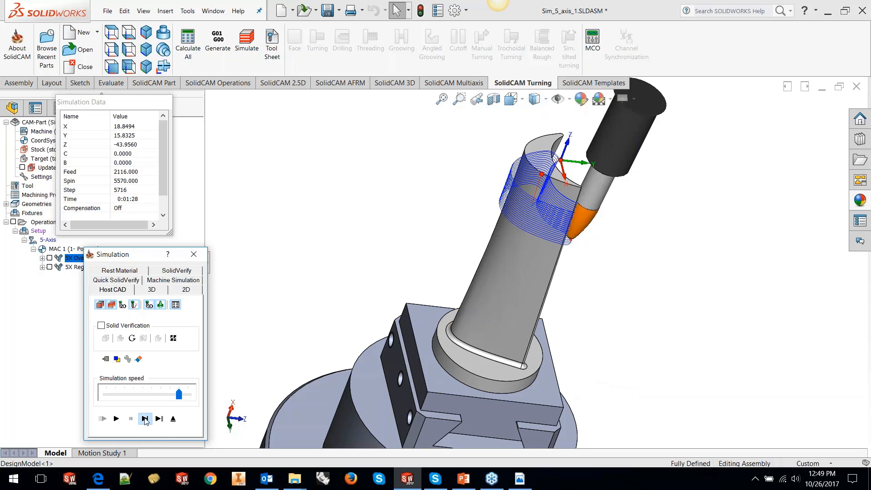
click(144, 419)
click(144, 419)
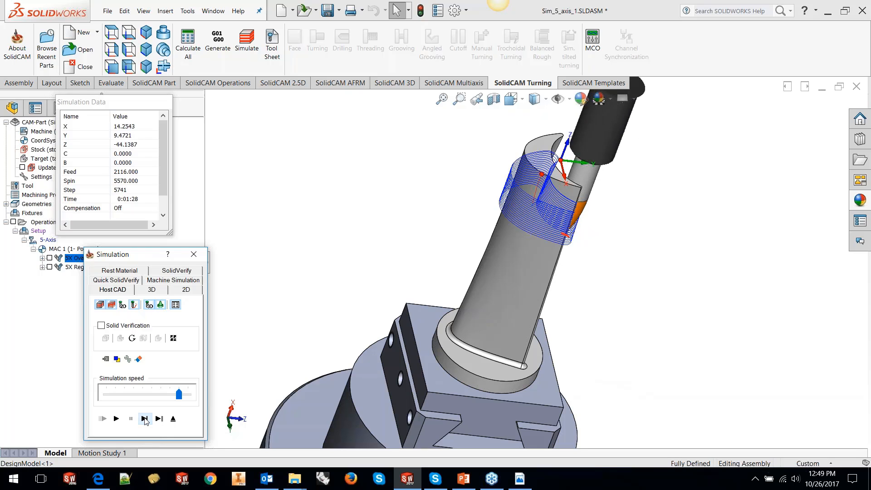
click(144, 419)
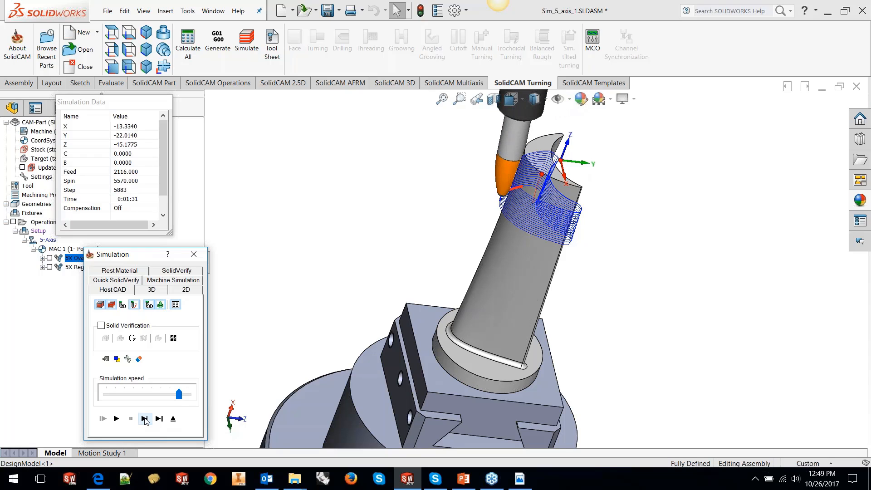
- Hide the tool path in the simulation, examine the oval cutter's contact with the blade up close, and exit the simulation
click(145, 421)
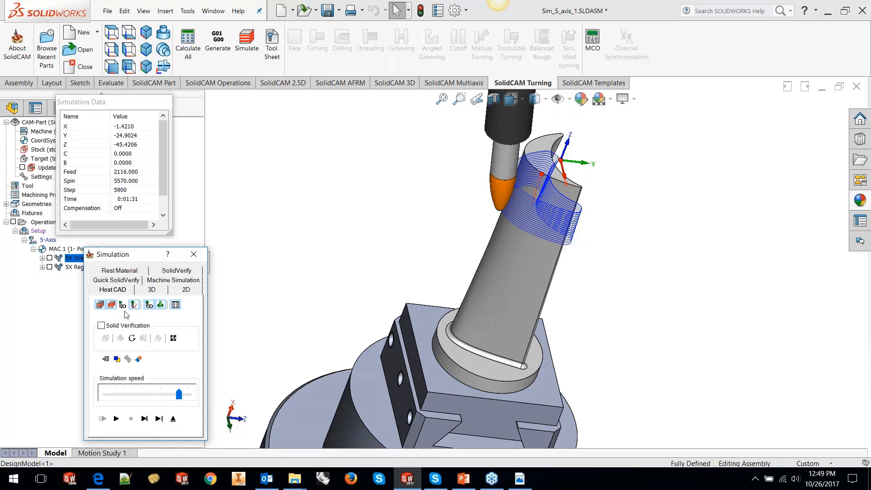
click(112, 305)
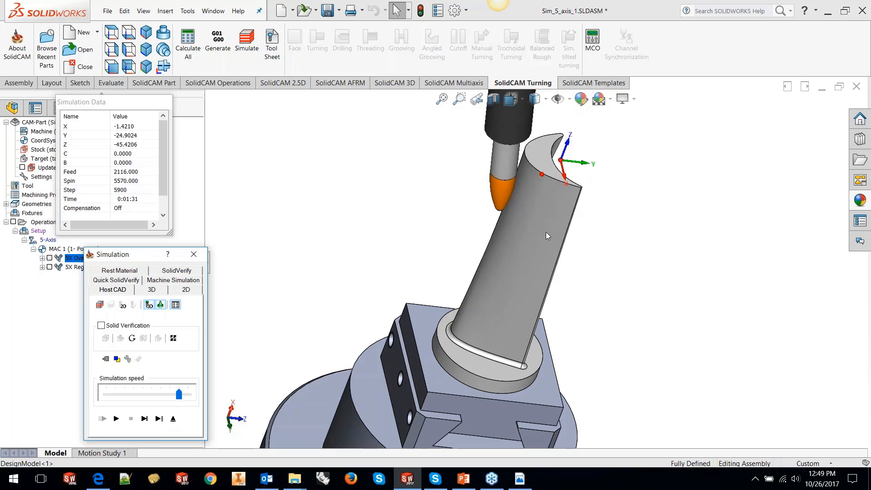
middle_drag(546, 232, 519, 206)
scroll(516, 193, down, 5)
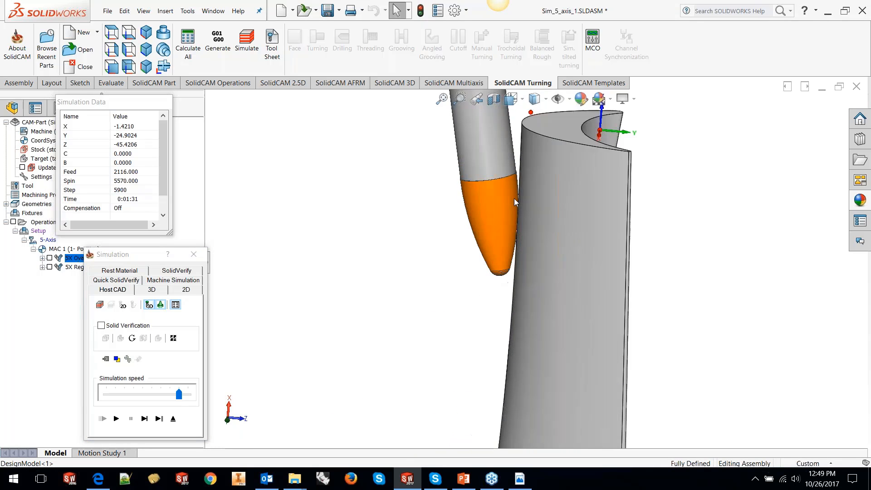
scroll(516, 189, down, 2)
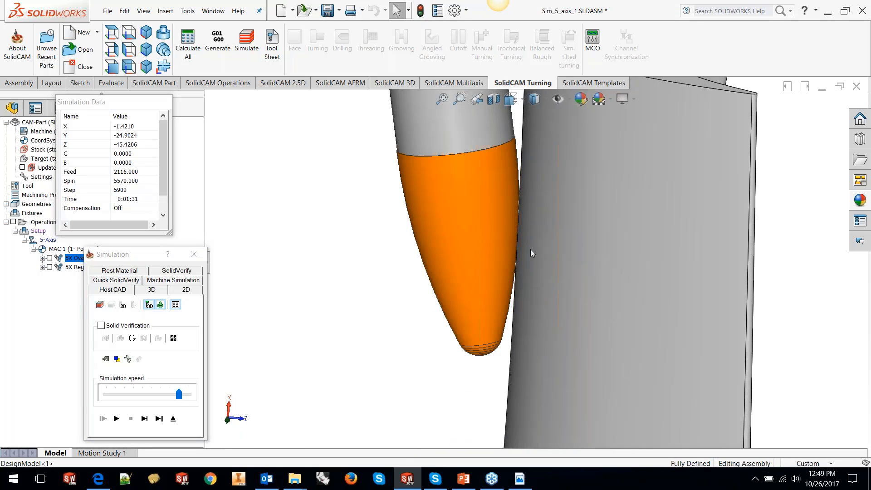
scroll(531, 249, up, 2)
middle_drag(531, 249, 532, 231)
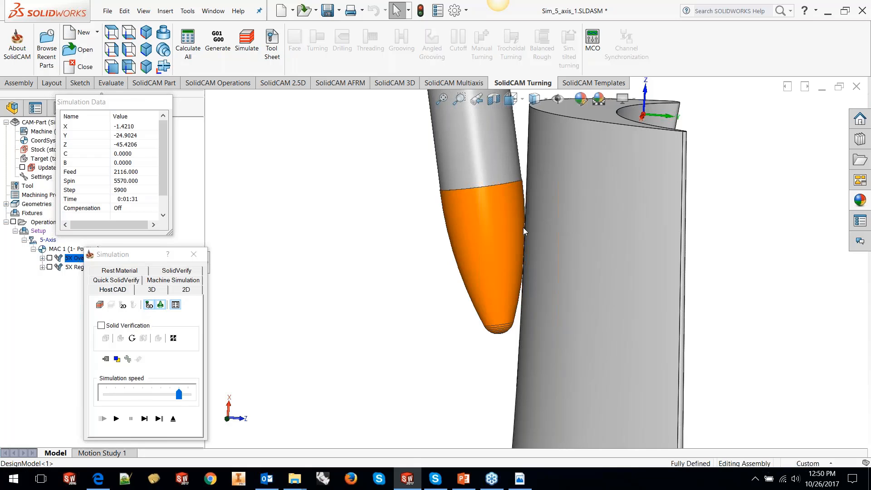
click(173, 419)
- Show the machining time of all operations in the CAM tree
right_click(116, 260)
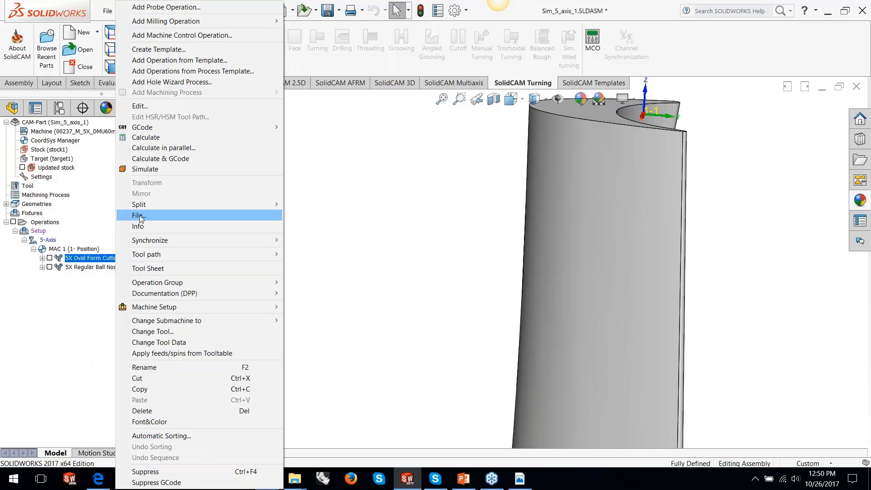
click(344, 156)
right_click(47, 223)
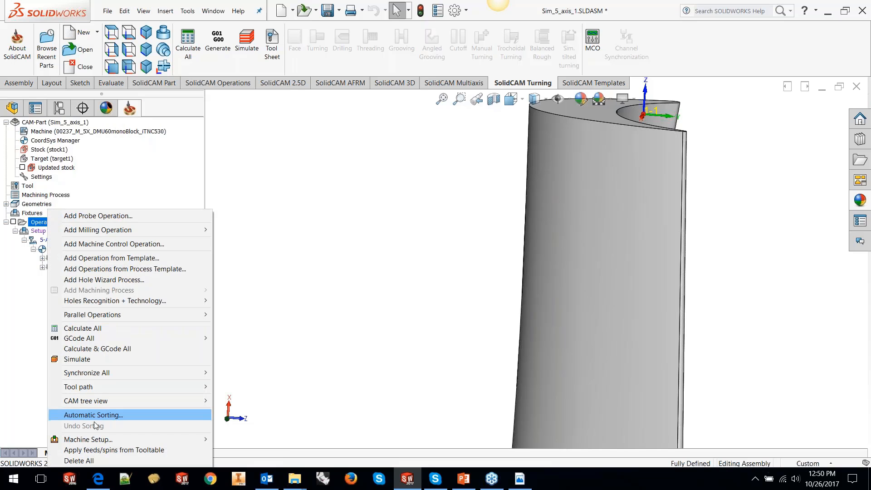
mouse_move(119, 403)
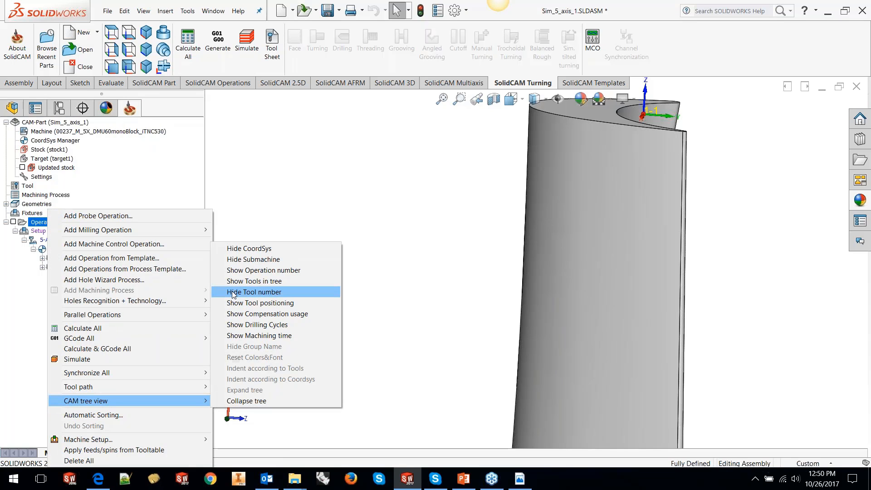
click(261, 336)
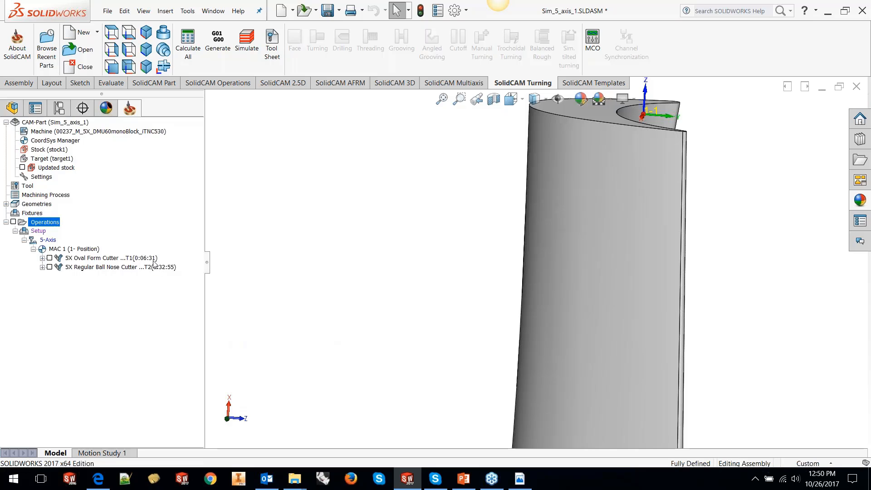
click(13, 484)
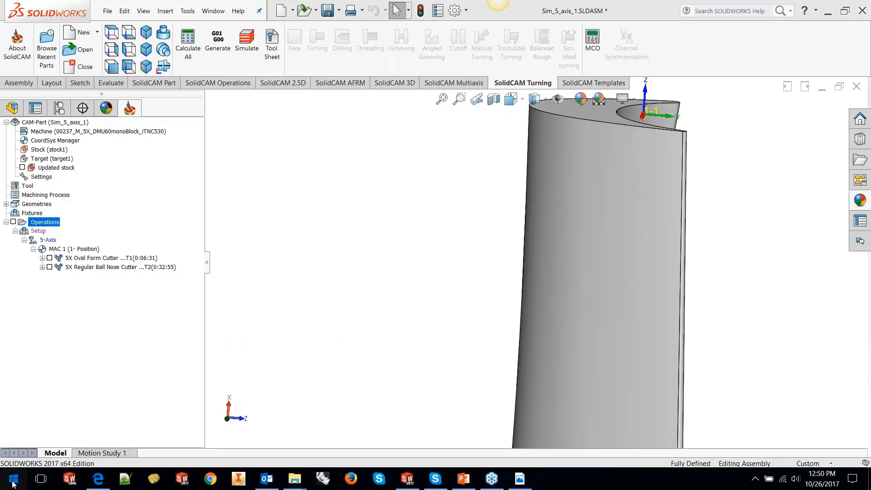
text(calc)
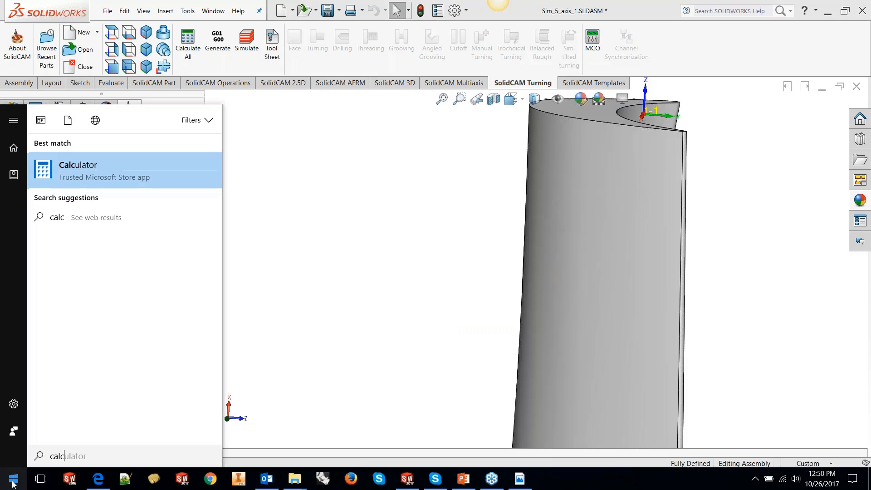
click(91, 160)
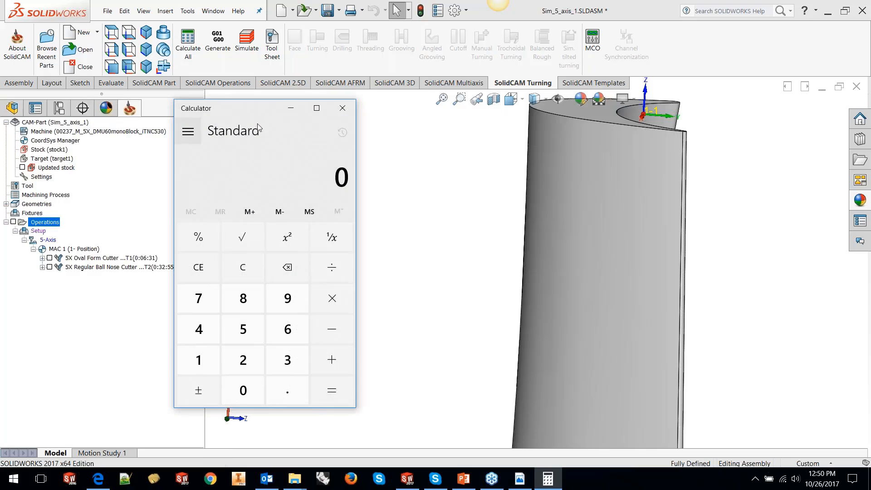
click(342, 109)
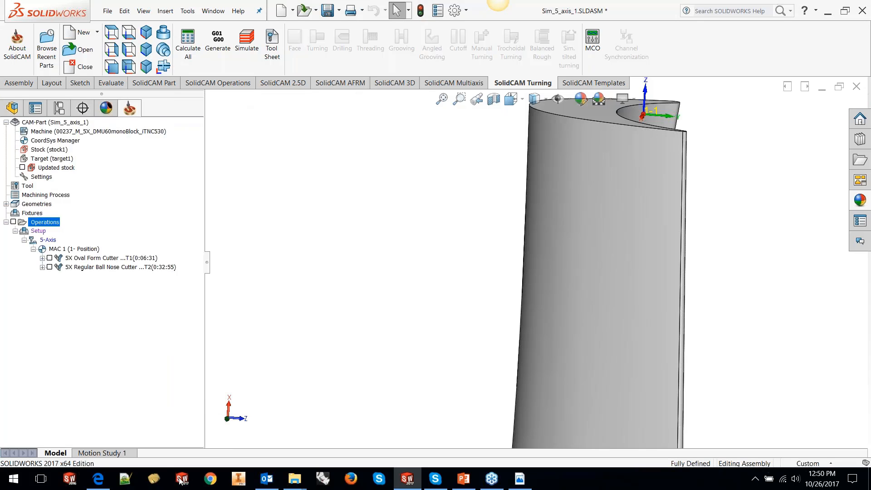
- Switch to Calculator, divide the oval cutter's time of about 6.5 minutes by the ball nose cutter's 33, and close it
click(15, 485)
text(calc)
click(99, 167)
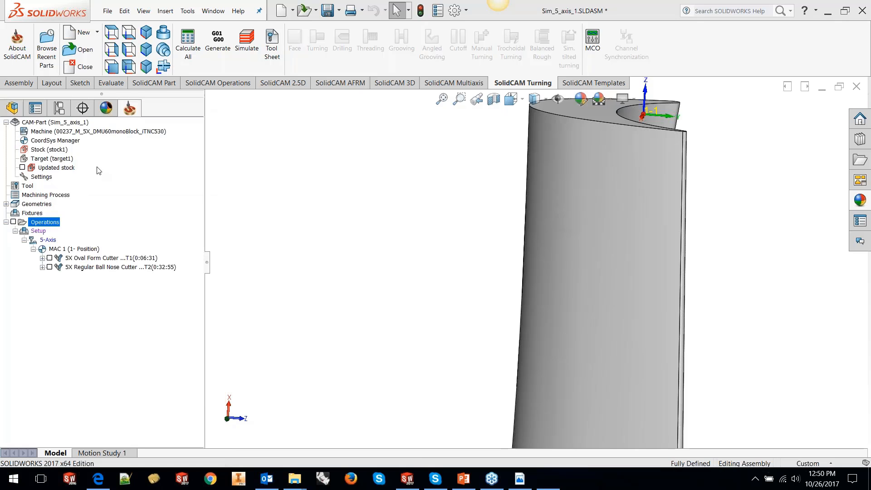
drag(241, 106, 344, 124)
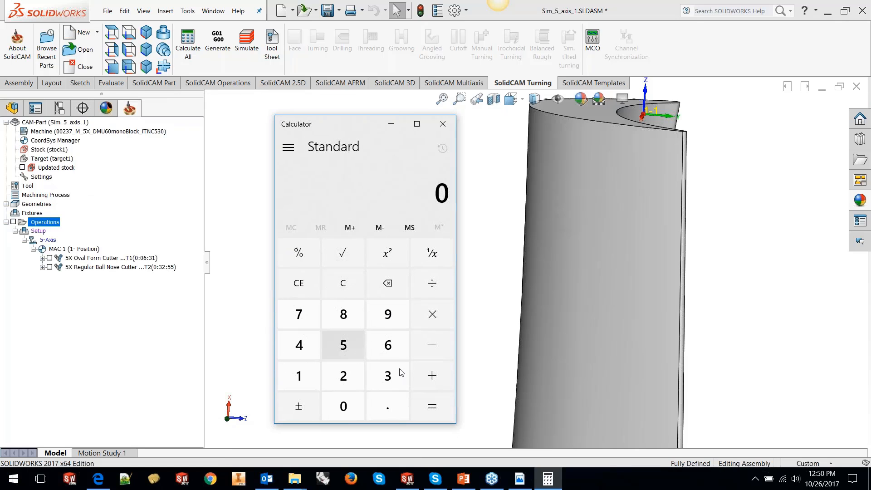
click(388, 345)
text(.)
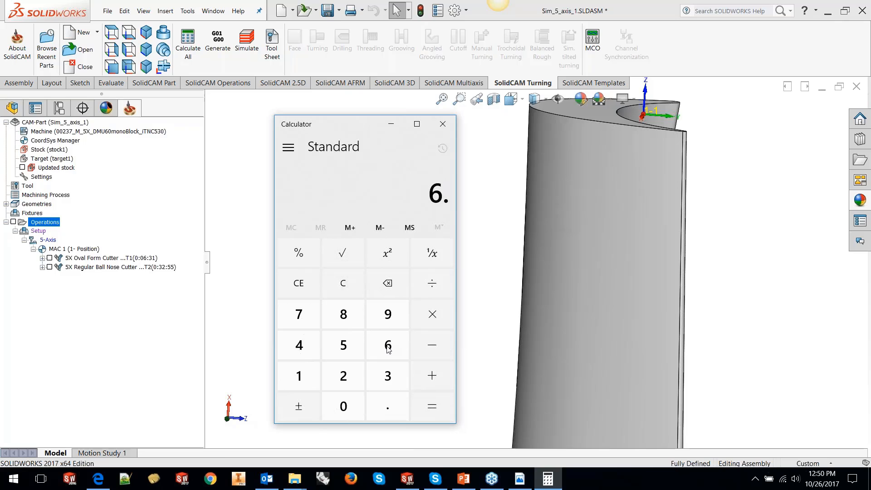
text(5/)
text(33)
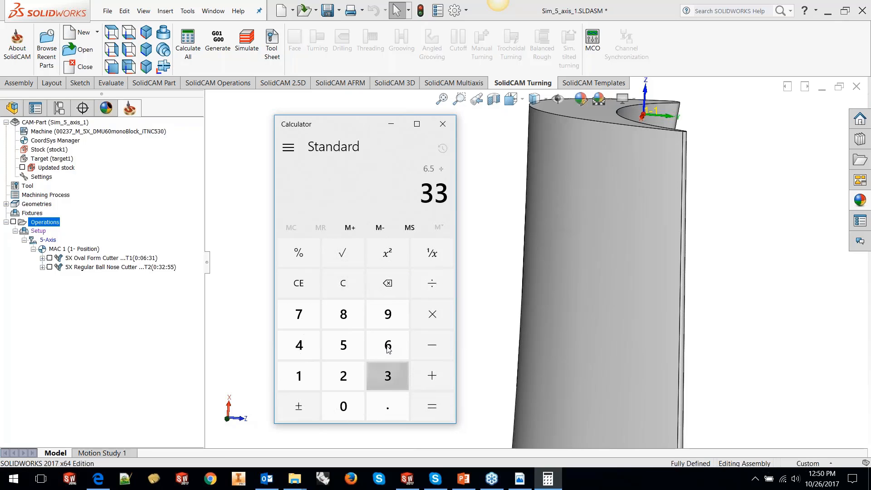
key(Return)
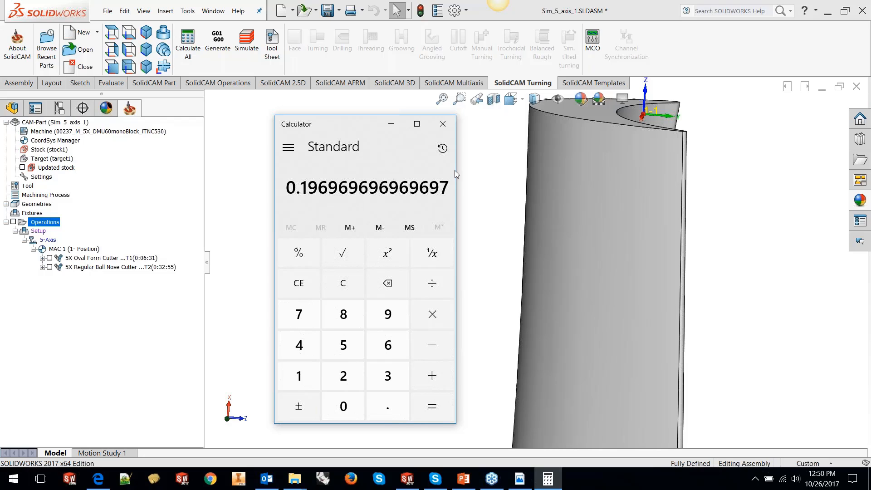
click(451, 123)
- View the whole blade, and switch to Adobe Acrobat Reader to view the oval form cutter in the FRANKEN tool PDF
scroll(461, 230, up, 5)
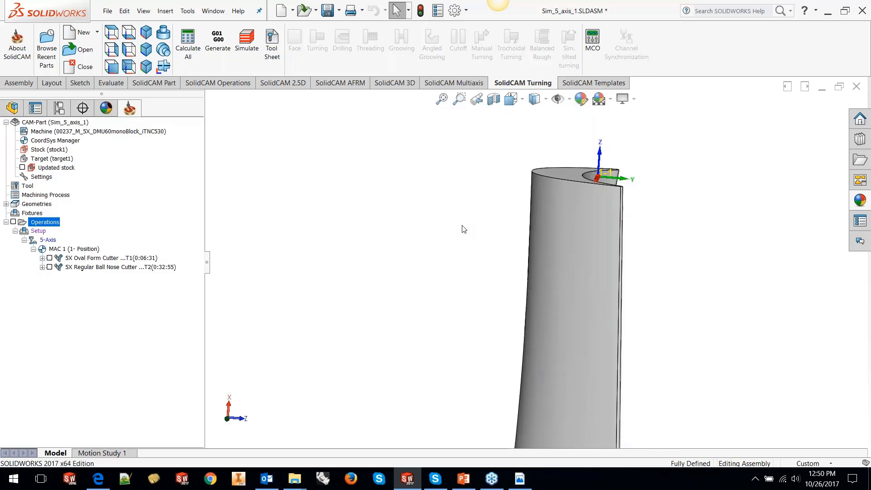
scroll(556, 370, down, 1)
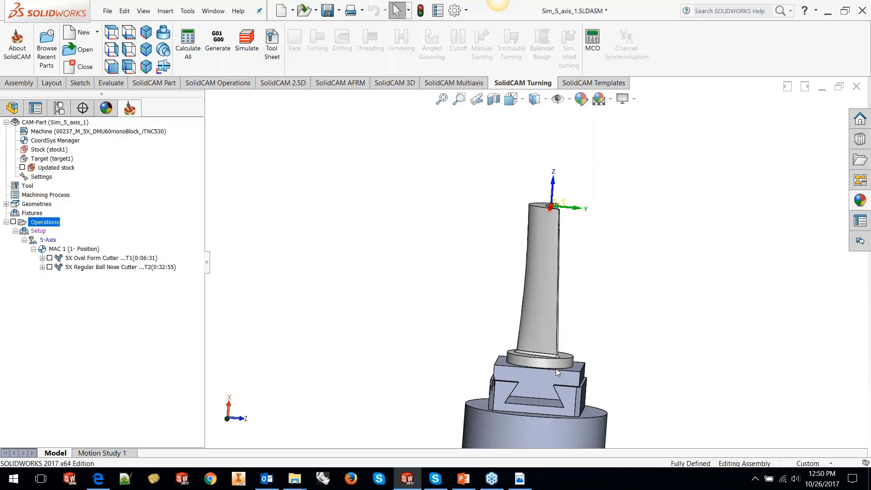
click(521, 487)
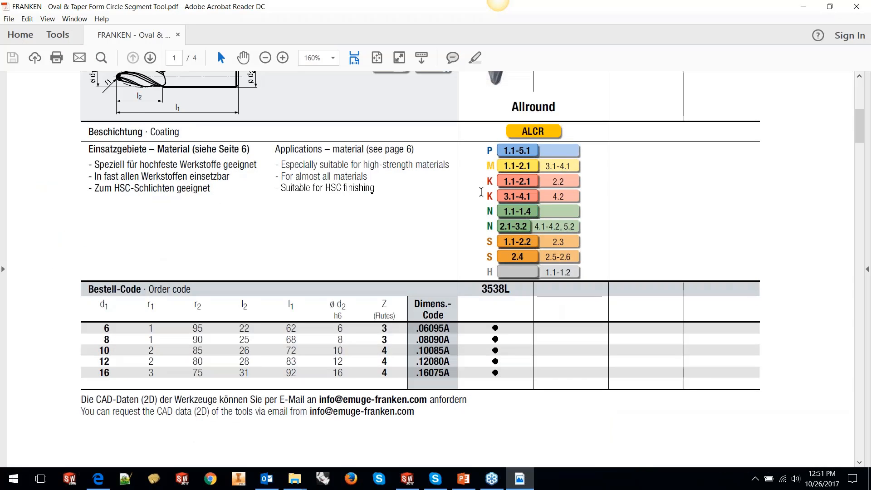
scroll(480, 192, up, 5)
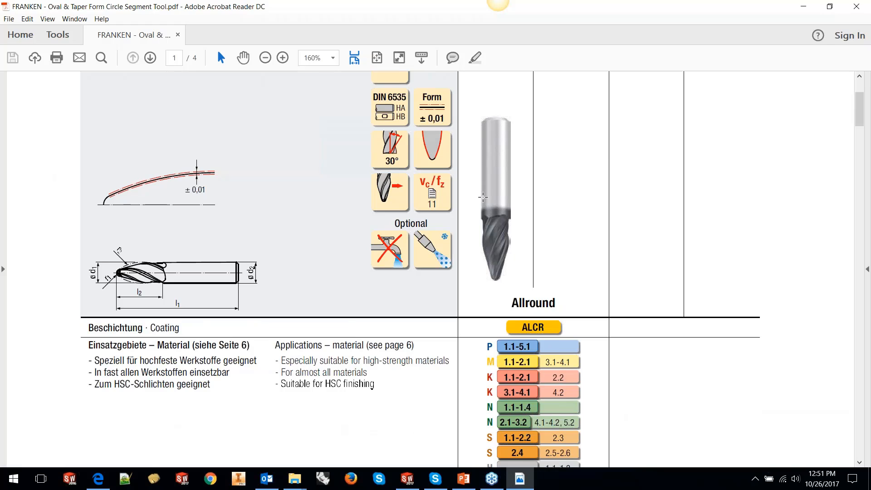
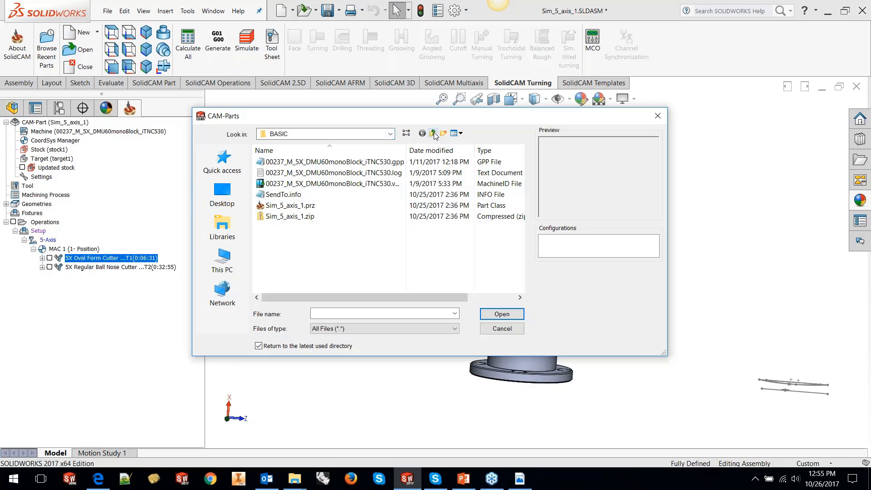
- Open the CAM-part EXTRUDER SCREW.prt from the SIMPLE folder within SCREW MACHINING and view the screw model
click(432, 133)
click(433, 133)
double_click(290, 227)
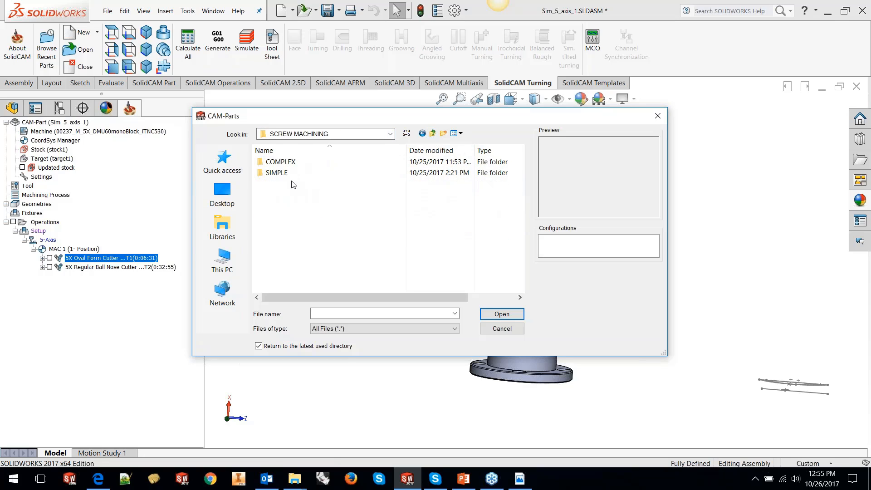
double_click(286, 173)
click(295, 194)
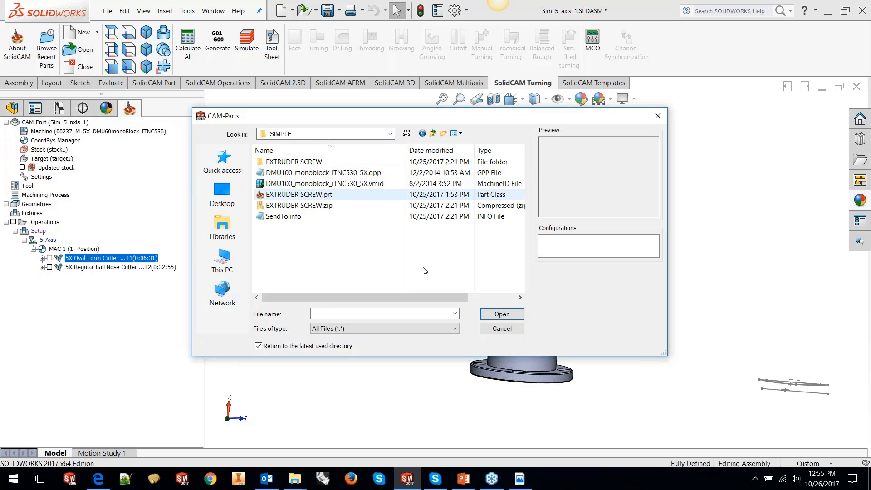
click(502, 314)
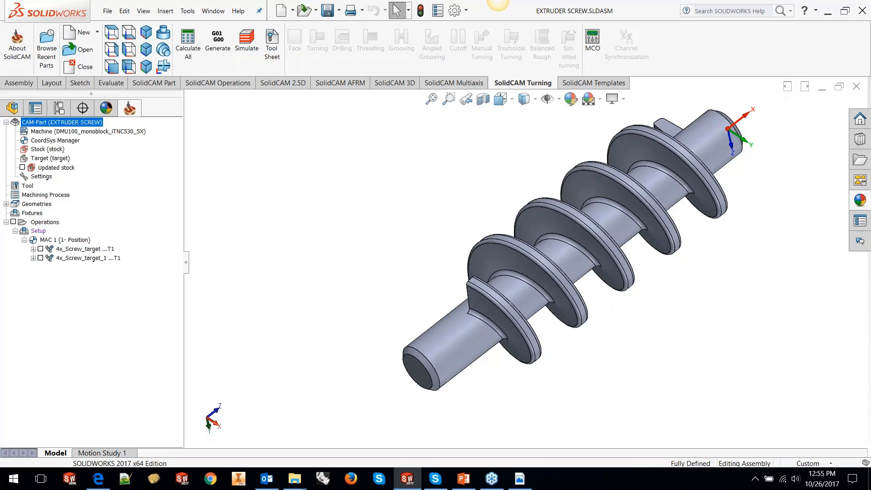
scroll(575, 232, down, 5)
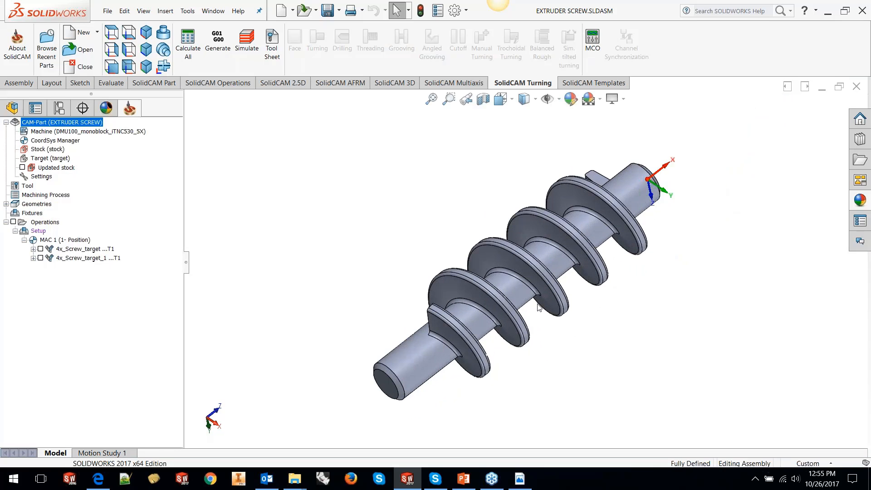
scroll(538, 277, down, 2)
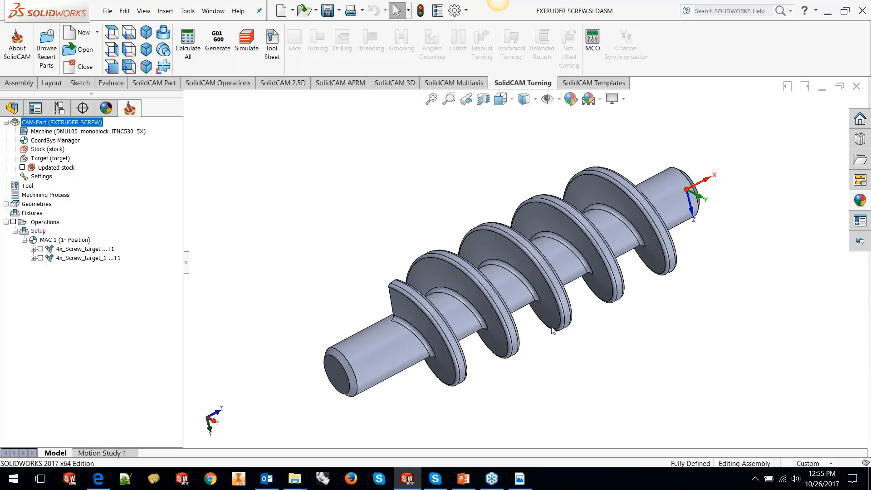
- Open the 4x_Screw_target operation for editing and examine its geometry settings, including the machining surfaces and strategy choices
right_click(100, 252)
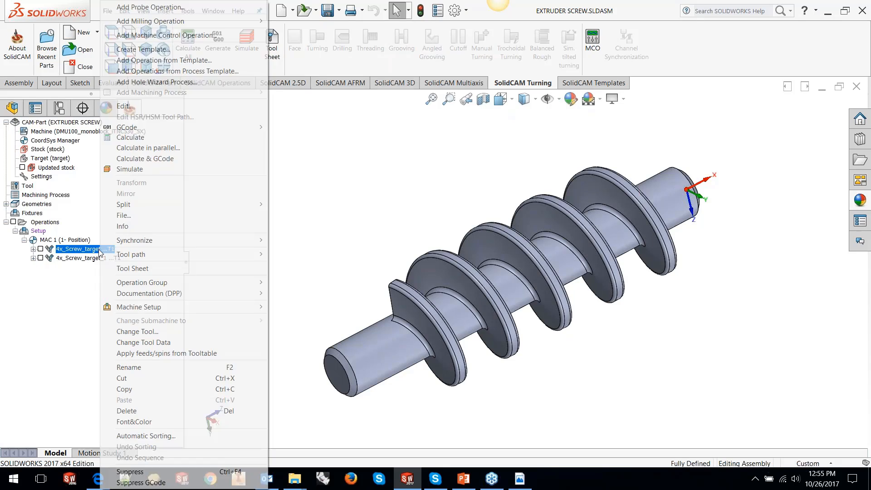
click(123, 106)
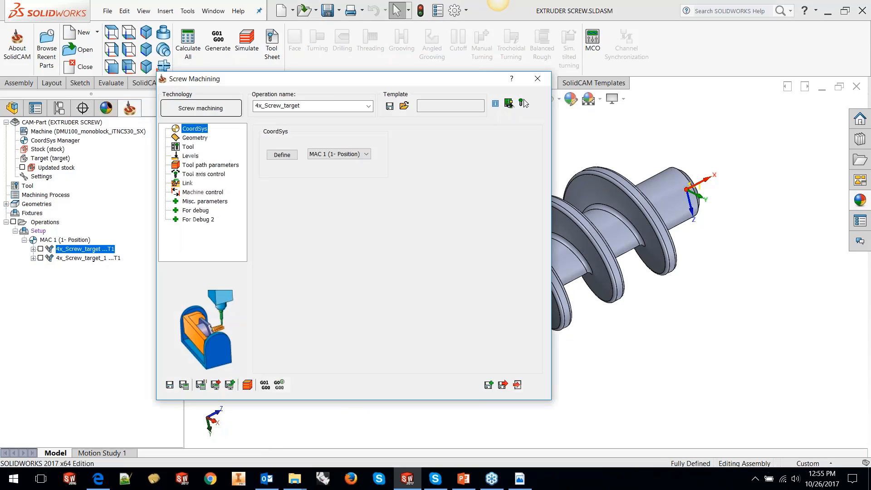
drag(341, 82, 351, 77)
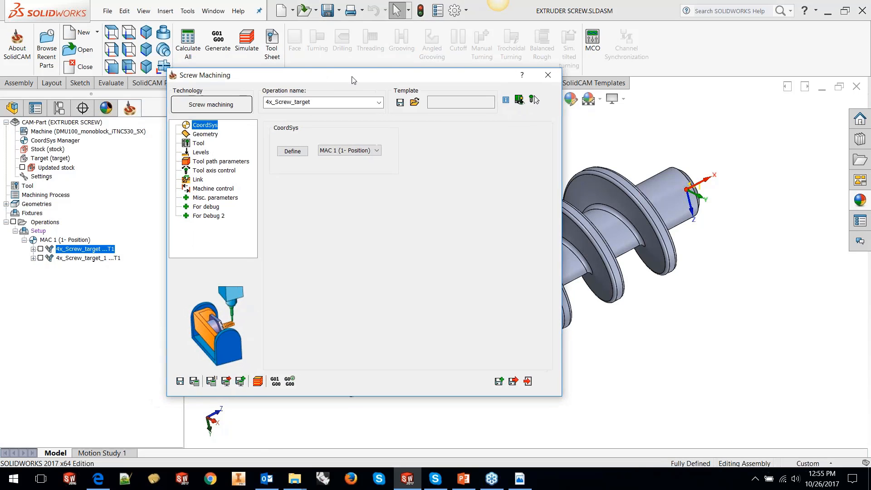
click(213, 135)
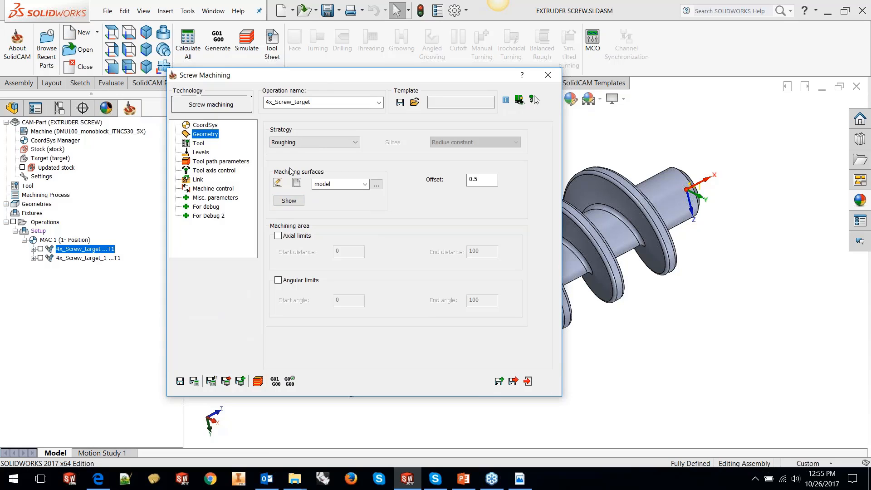
click(367, 183)
click(369, 167)
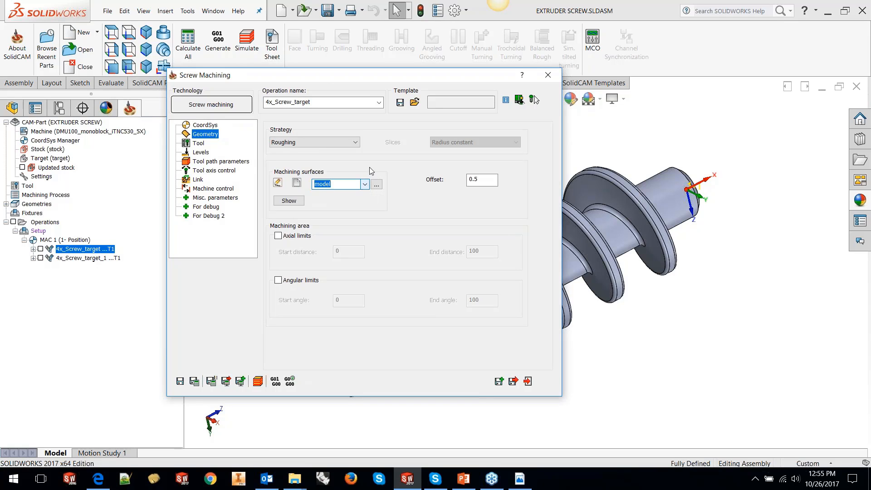
click(356, 143)
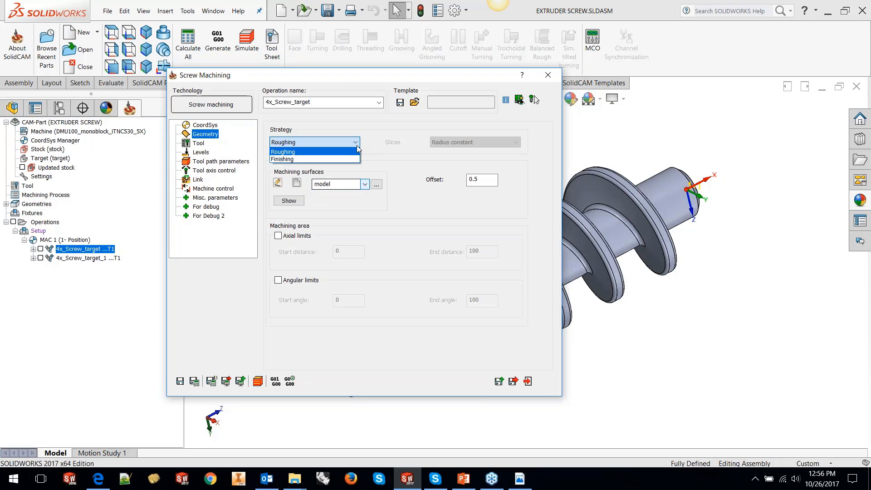
click(351, 128)
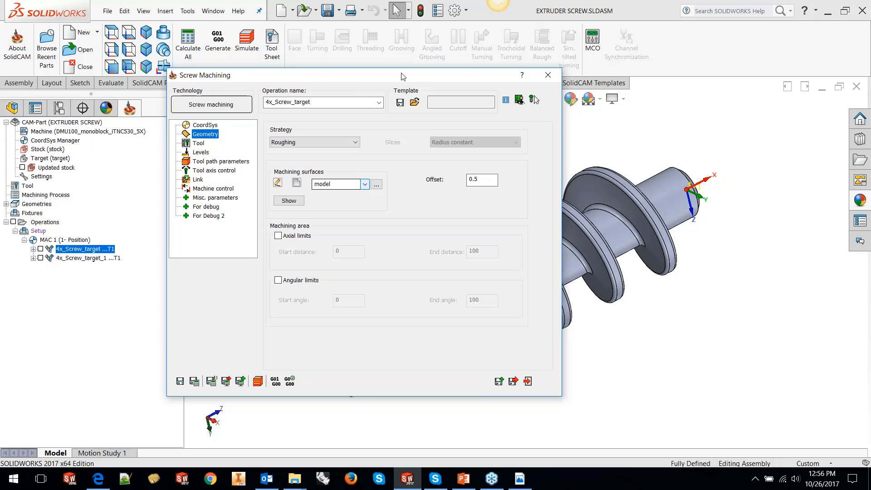
- Move the Screw Machining operation window aside to view the screw model behind it, and bring it back
drag(401, 76, 156, 91)
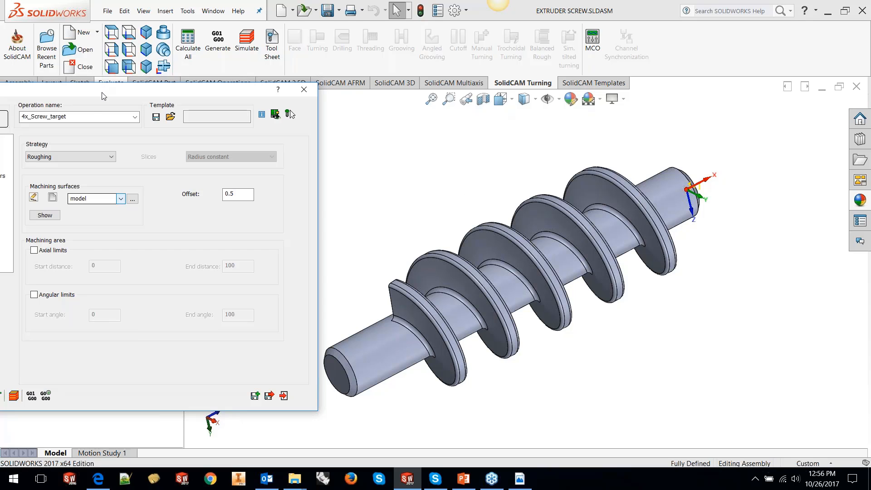
drag(102, 95, 211, 94)
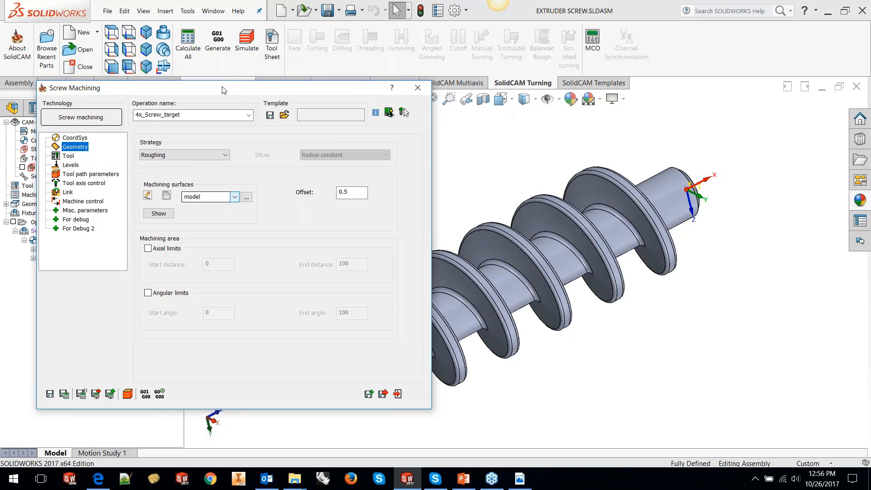
drag(225, 91, 330, 89)
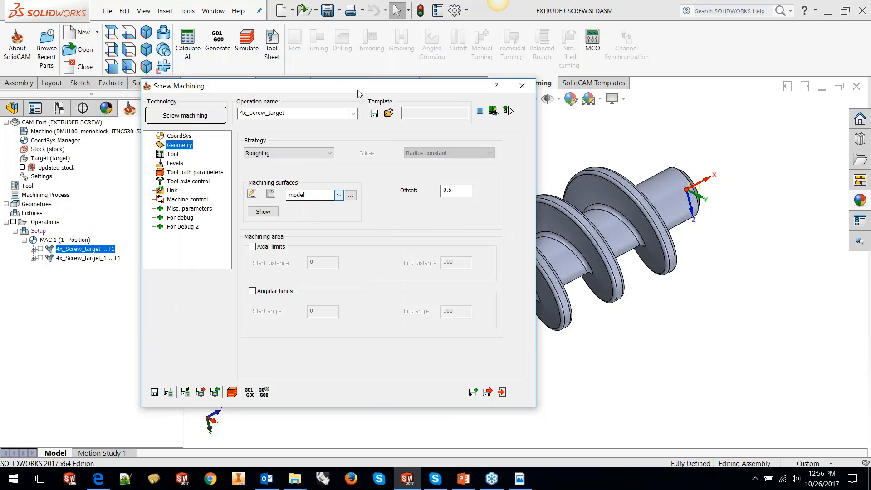
drag(316, 91, 184, 87)
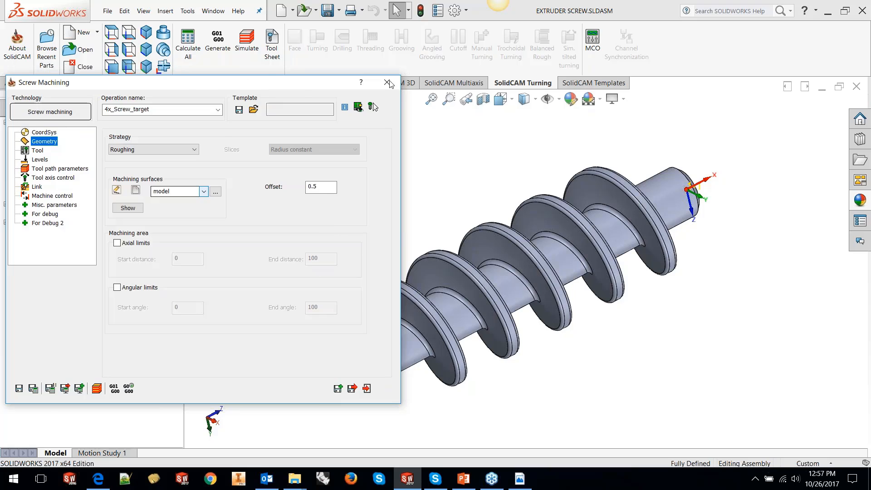
drag(324, 83, 551, 79)
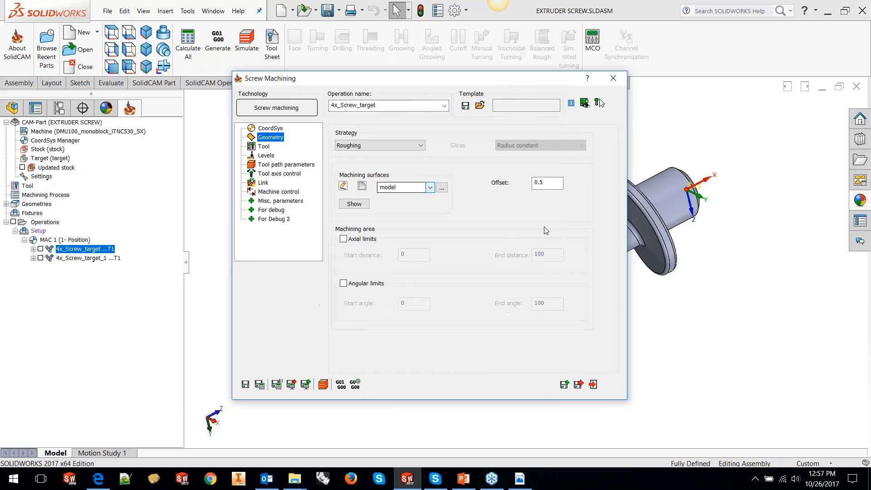
- Review the operation's tool, safety levels, and tool path parameters, including cut tolerance, step down and maximum step over
click(264, 148)
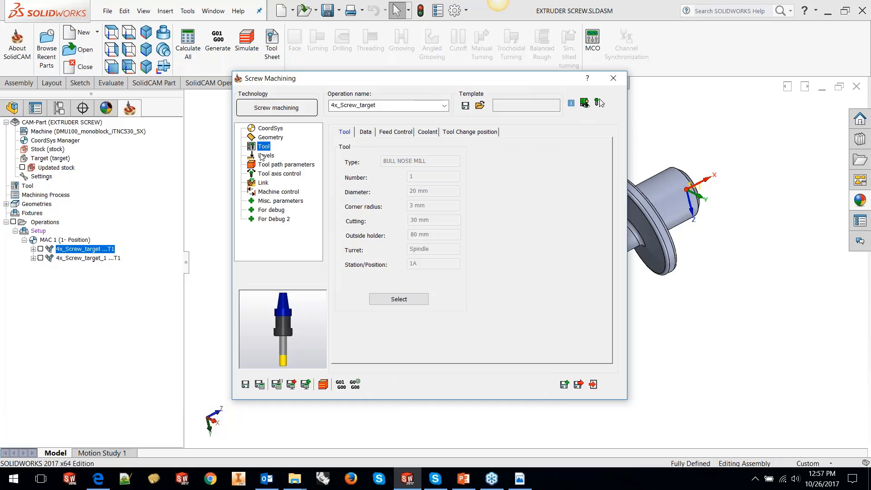
click(262, 156)
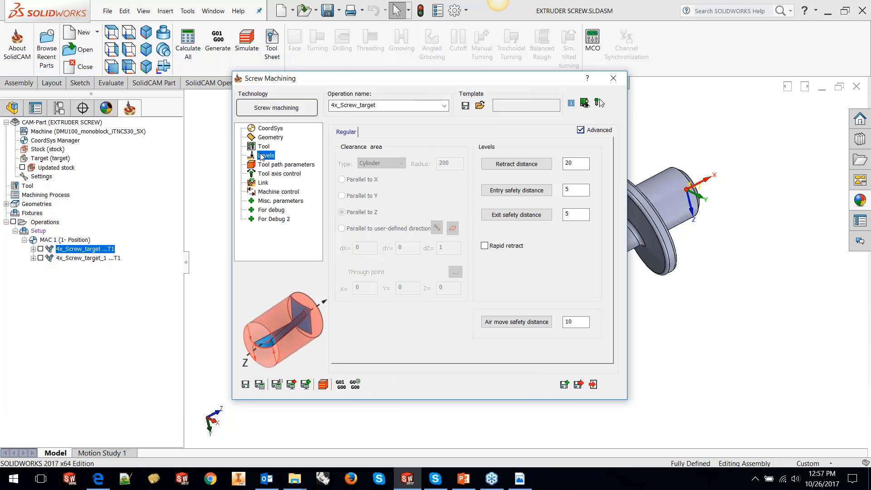
click(569, 214)
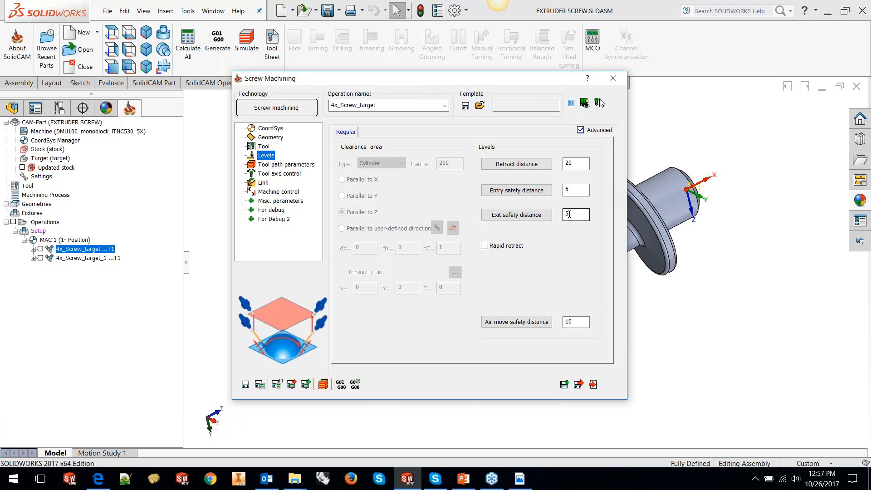
click(312, 168)
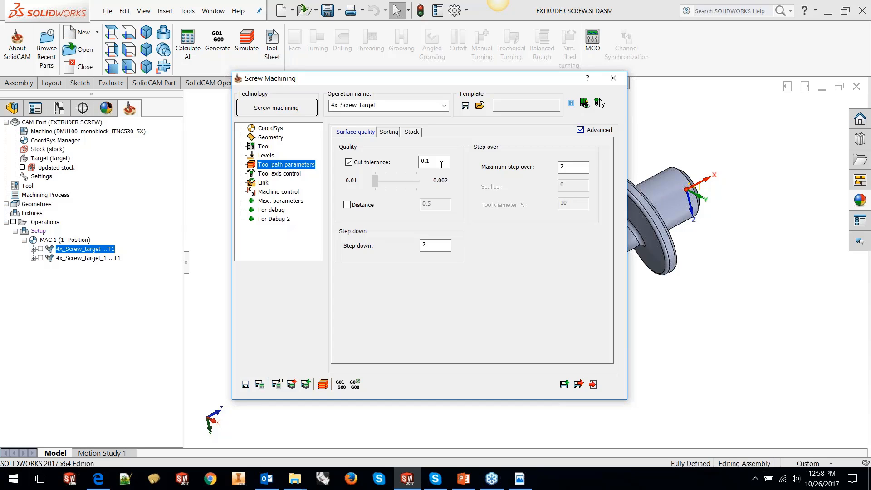
click(431, 247)
click(571, 168)
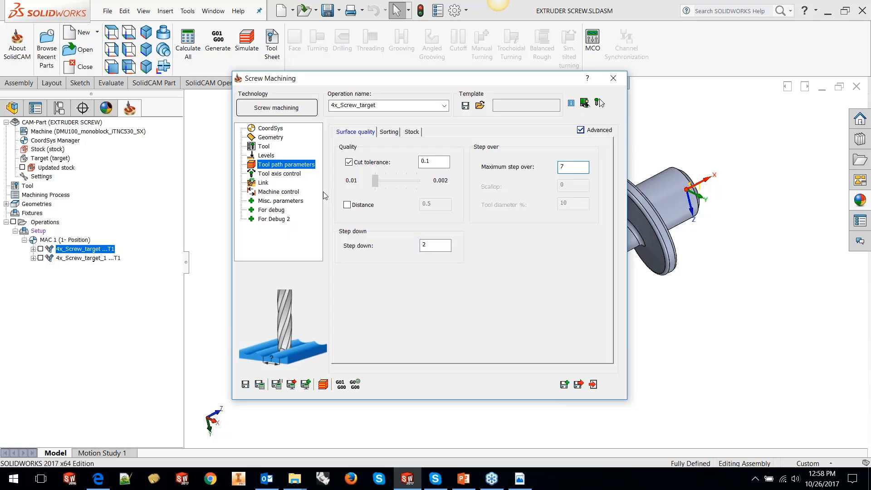
- Review the tool axis control with its rotary axis definition and the link settings, and exit the operation
click(279, 173)
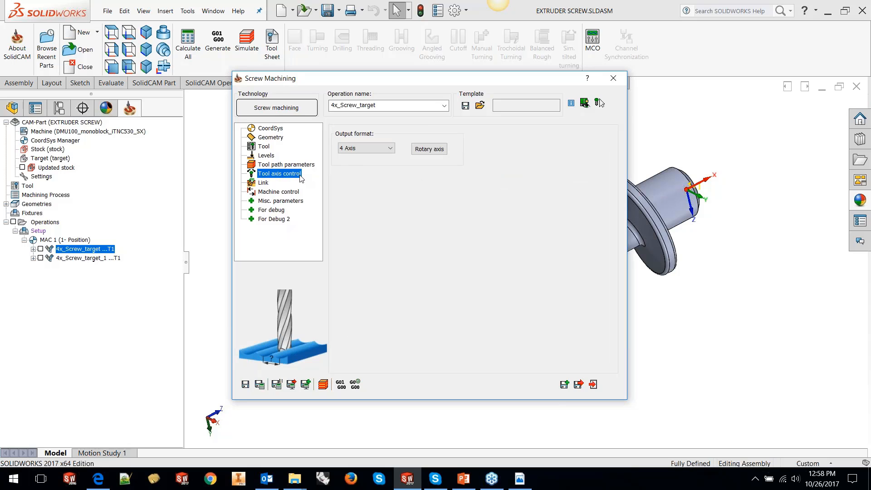
click(429, 148)
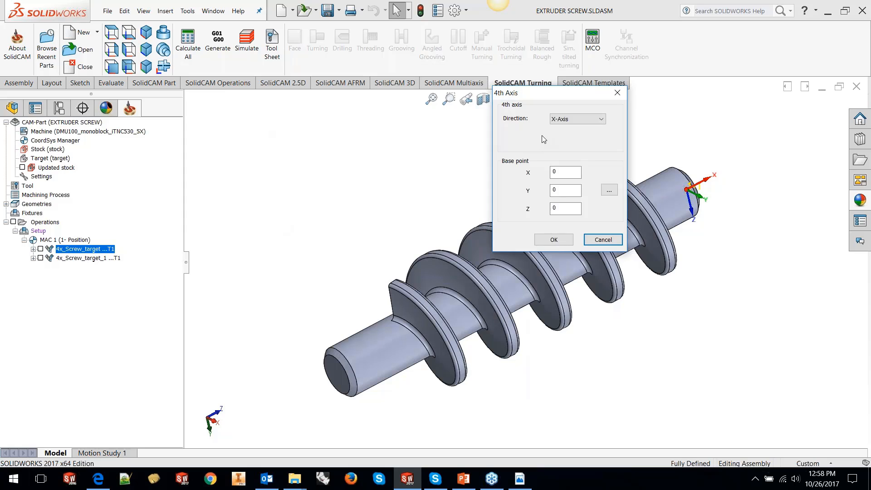
click(553, 240)
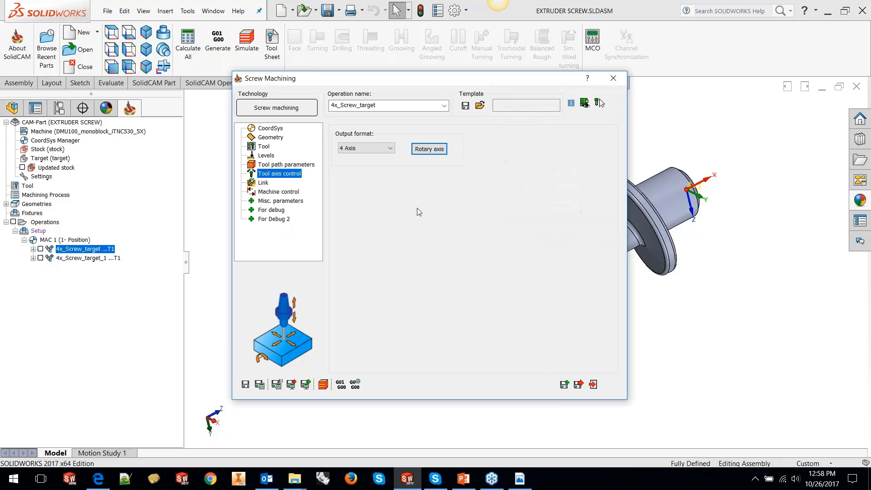
click(263, 183)
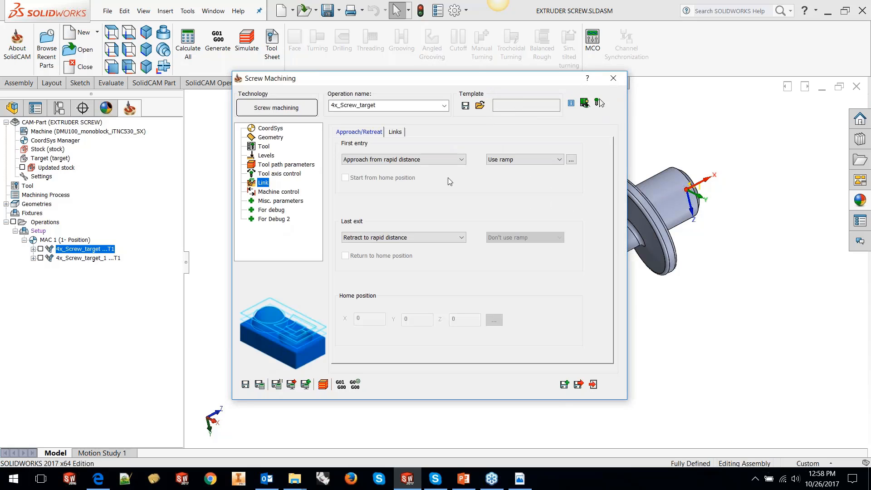
click(397, 133)
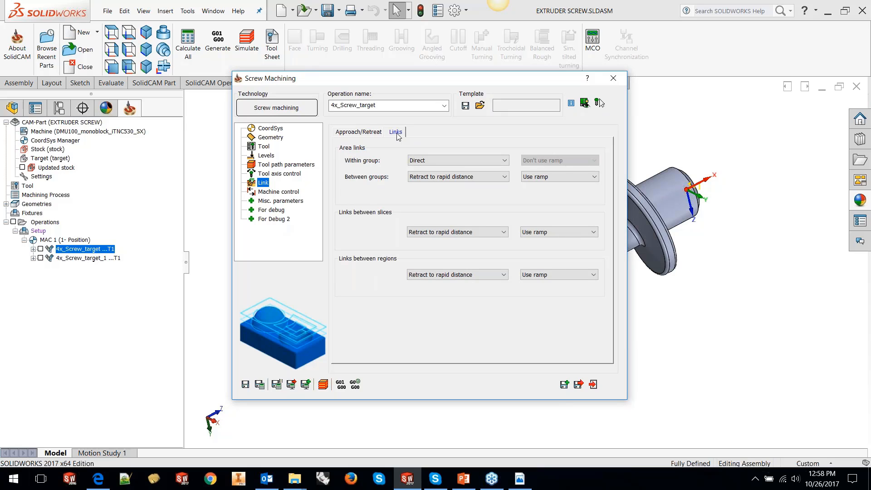
click(593, 384)
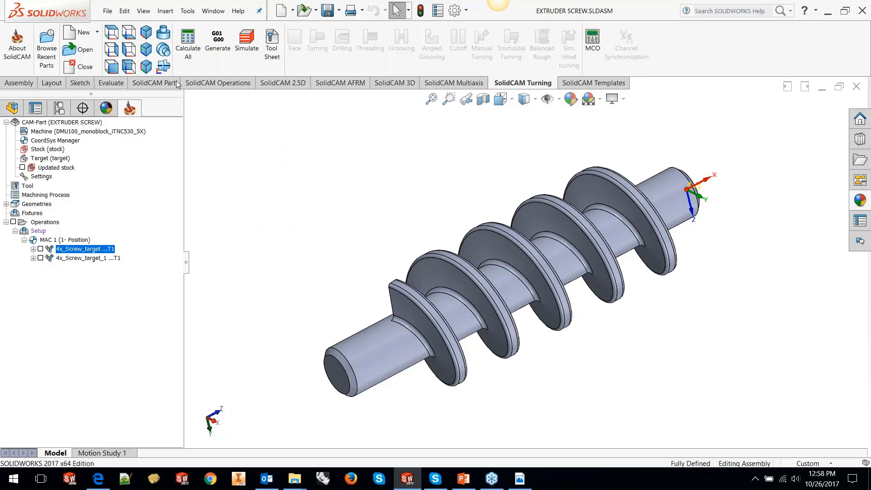
- Measure the distance between the two end faces of the extruder screw
click(111, 83)
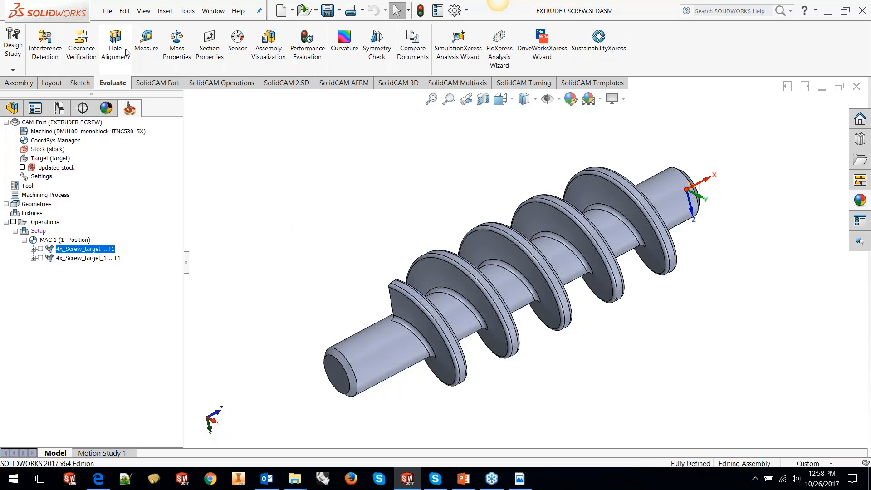
click(146, 43)
click(332, 368)
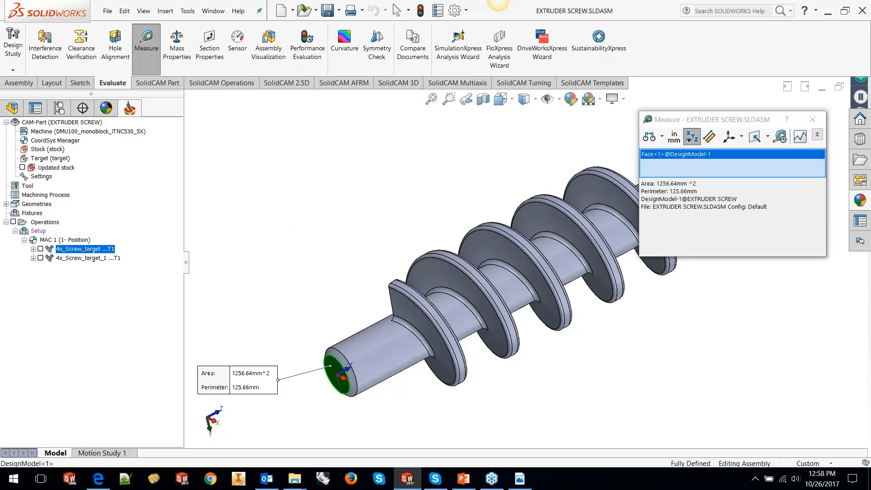
middle_drag(699, 348, 547, 383)
click(603, 262)
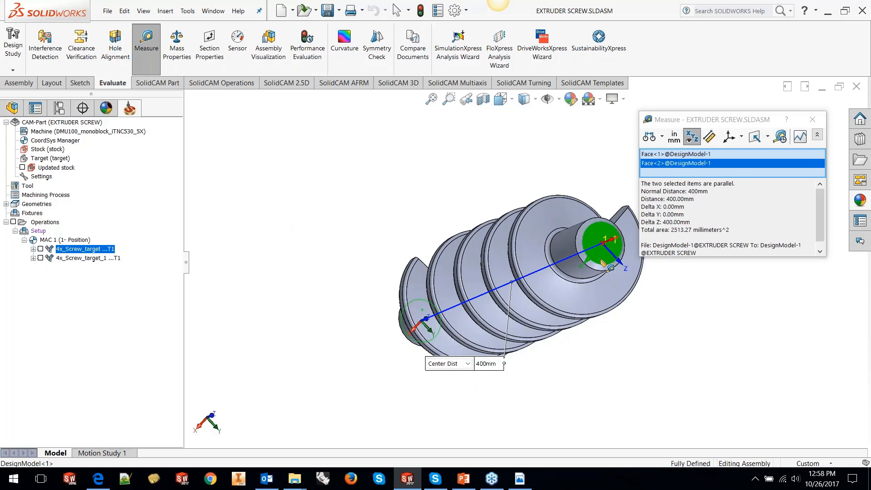
middle_drag(588, 363, 653, 288)
click(812, 119)
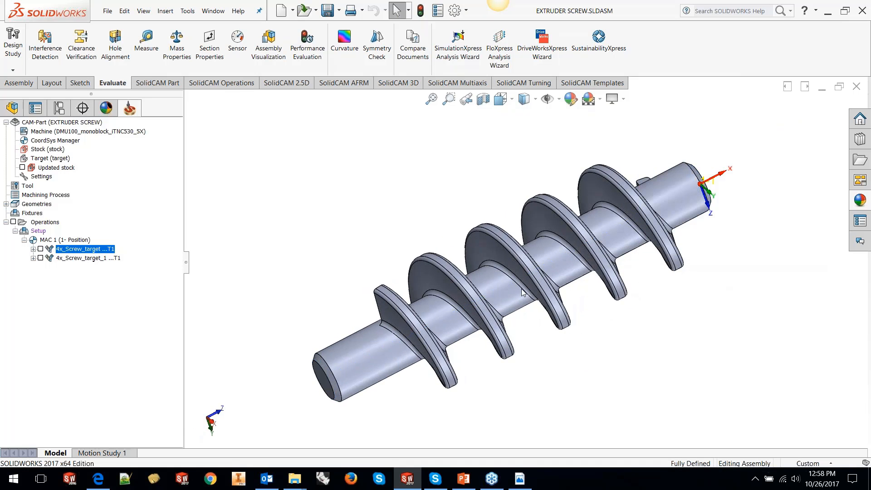
- Examine the screw's surfaces with the Curvature display and turn the display off again
middle_drag(426, 328, 416, 236)
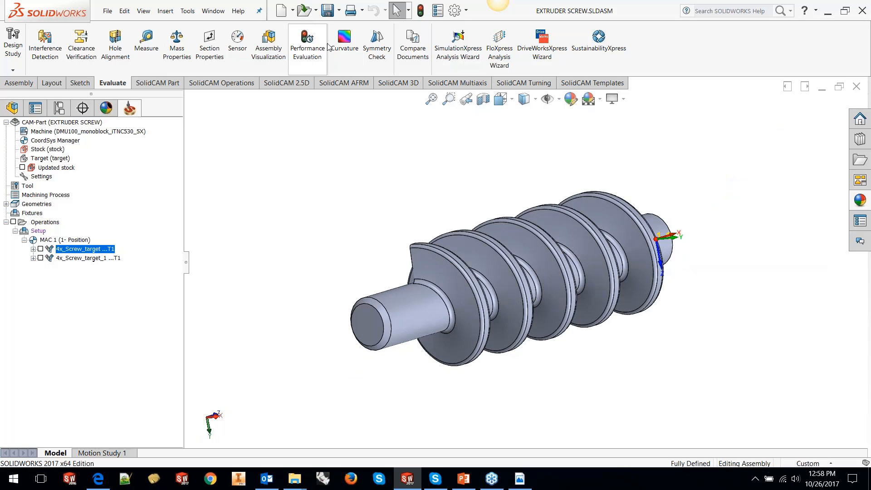
middle_drag(489, 289, 428, 335)
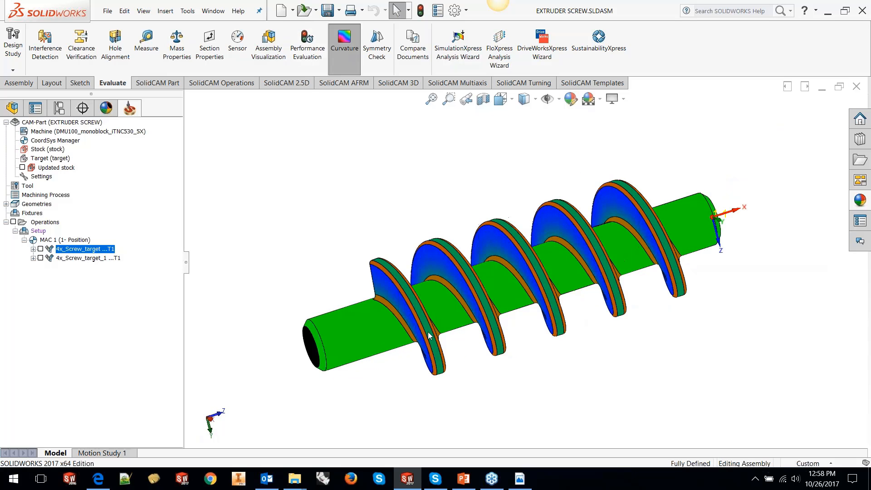
click(429, 335)
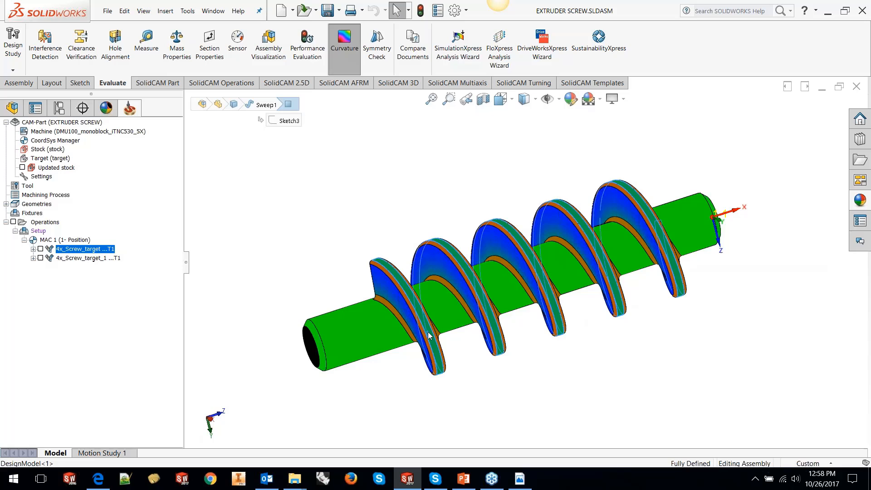
click(466, 365)
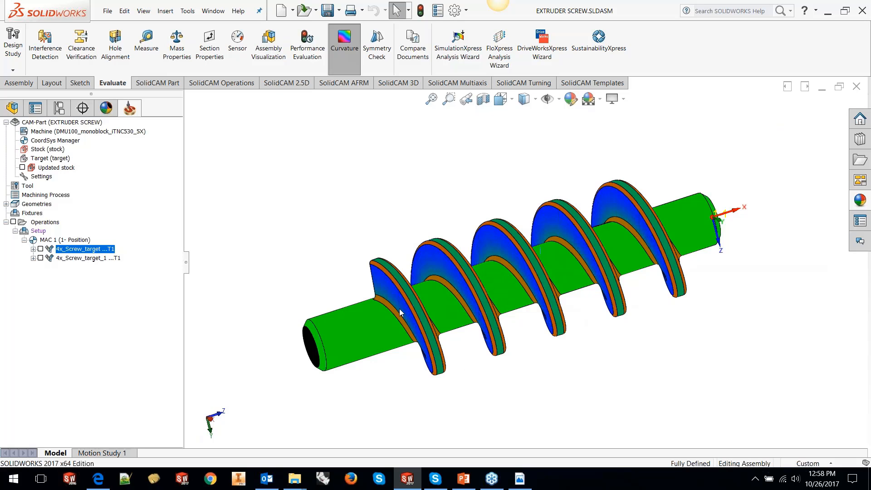
click(348, 62)
click(348, 63)
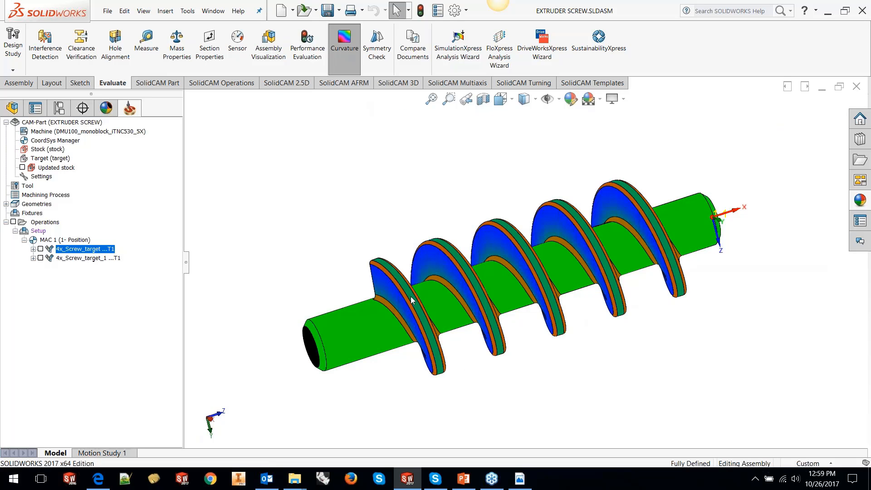
click(354, 50)
- Show the hidden STOCK solid body of the DesignModel component
click(12, 109)
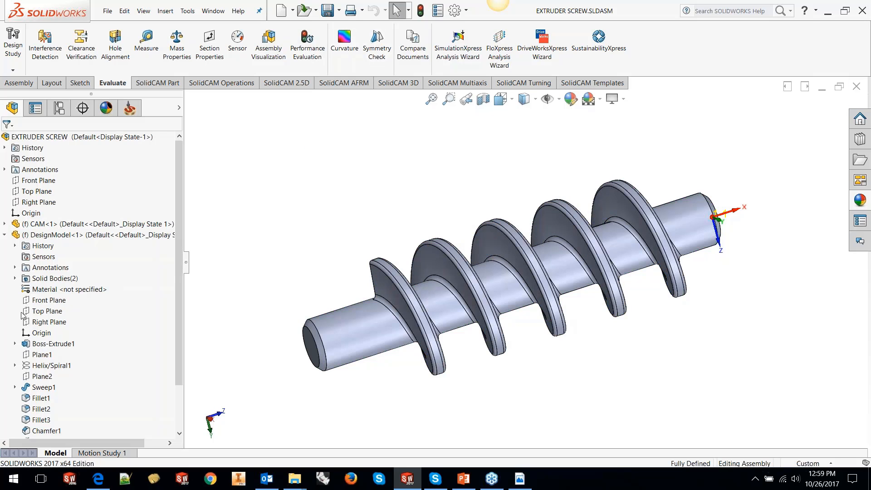
click(15, 278)
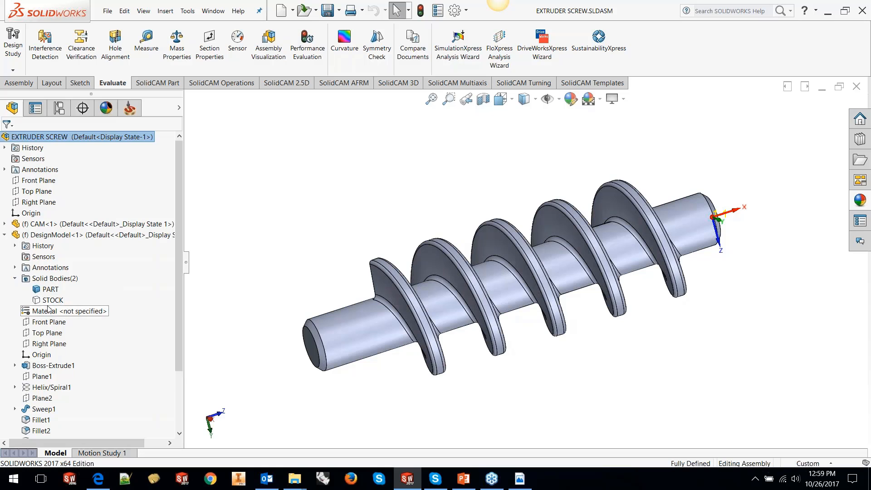
click(51, 300)
click(62, 282)
click(249, 218)
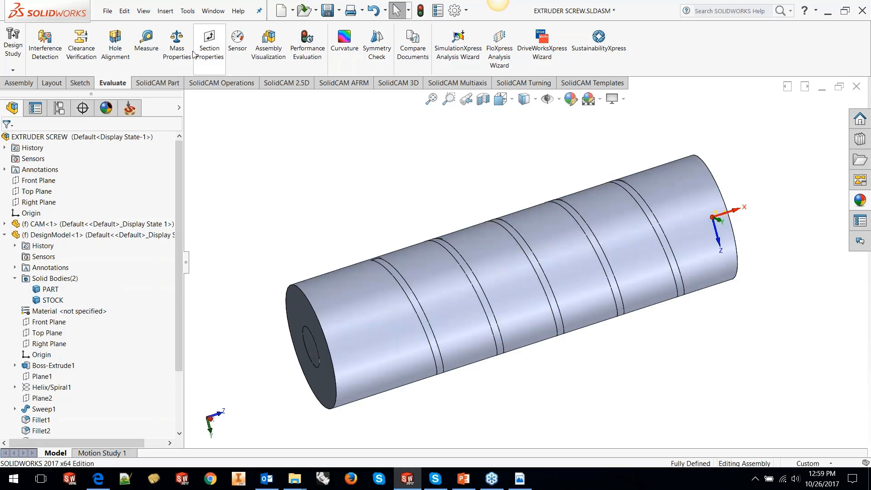
- Measure the diameter of the stock cylinder's end edge and hide the STOCK body again
click(146, 43)
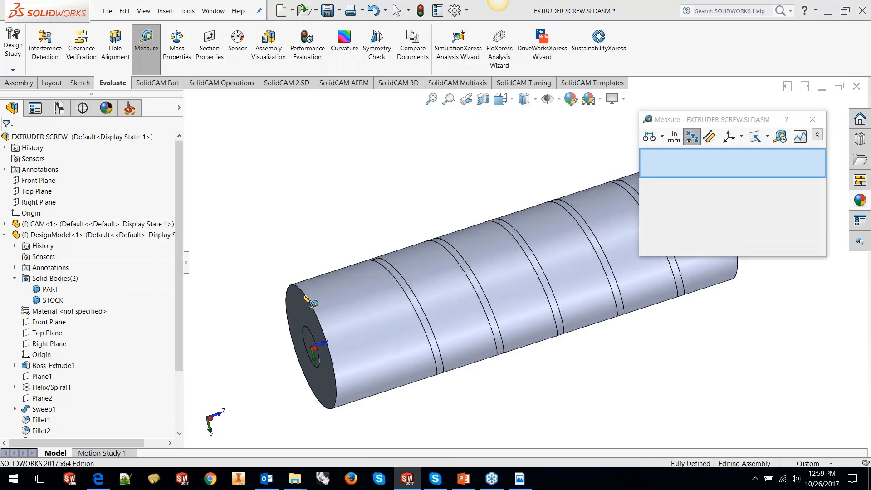
click(305, 296)
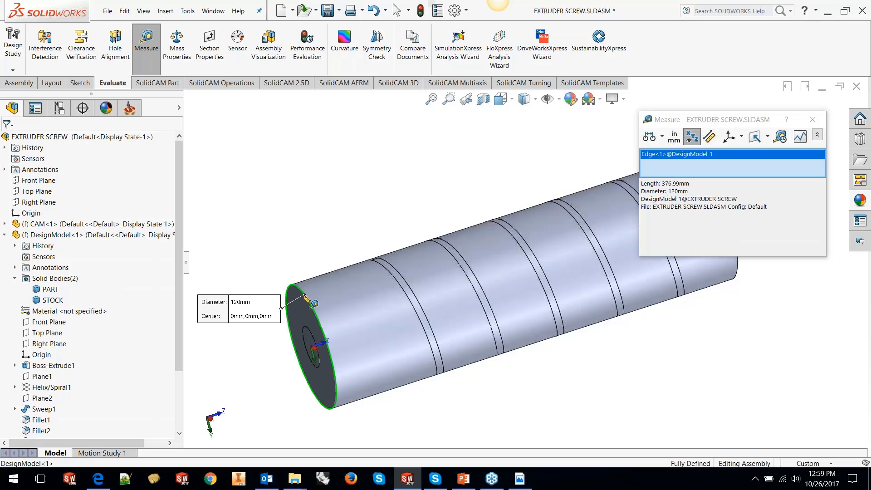
click(812, 121)
click(52, 300)
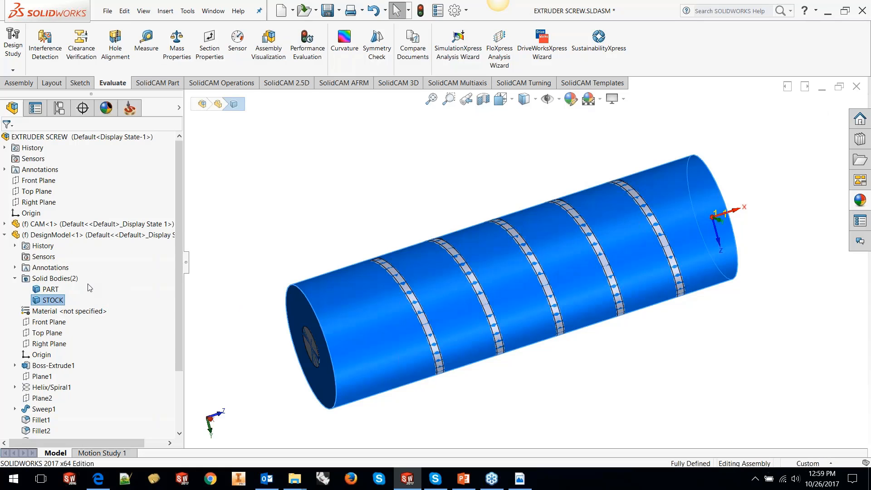
click(304, 222)
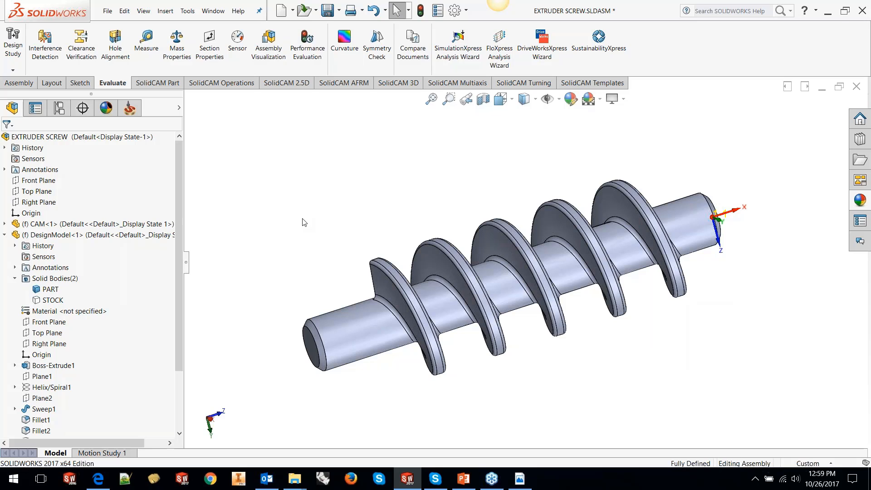
- Display the tool path of the 4x_Screw_target operation on the model and examine it around the screw
click(130, 108)
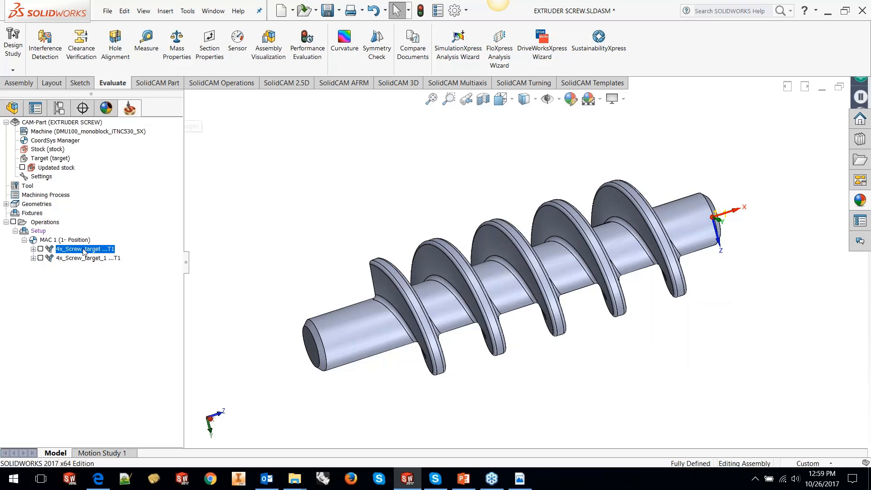
click(40, 249)
middle_drag(495, 277, 539, 278)
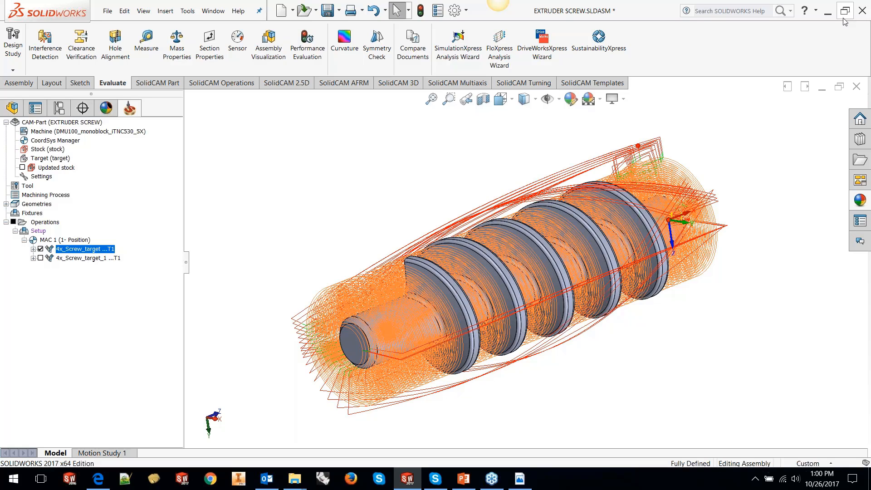
middle_drag(750, 187, 728, 218)
scroll(705, 313, up, 1)
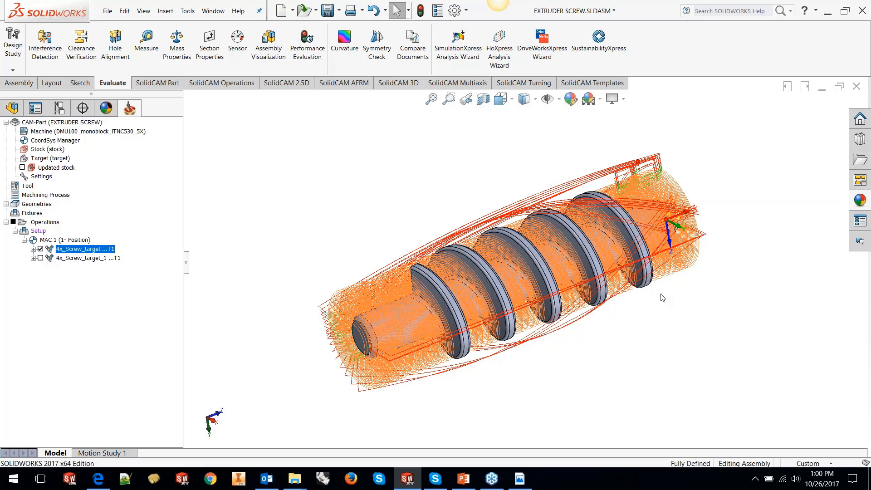
- Show the 4x_Screw_target_1 tool path instead of the 4x_Screw_target one, examine it around the screw and hide it
click(40, 249)
click(41, 257)
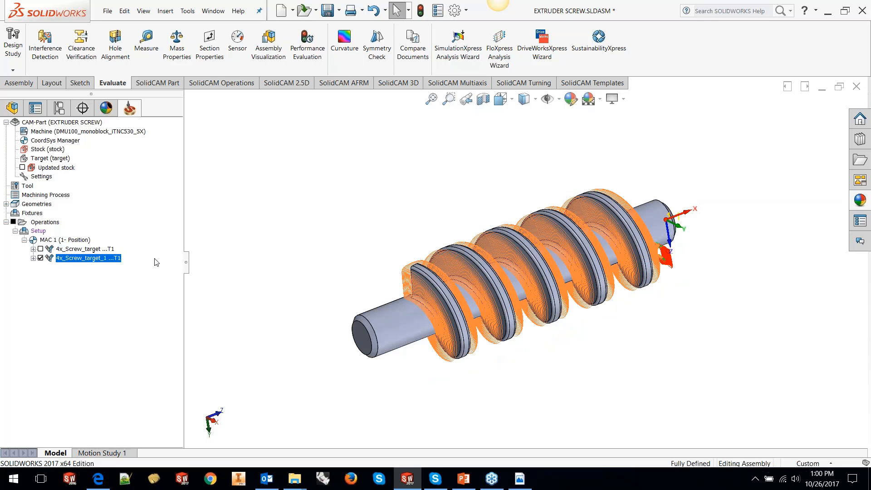
middle_drag(719, 227, 574, 277)
scroll(630, 266, down, 2)
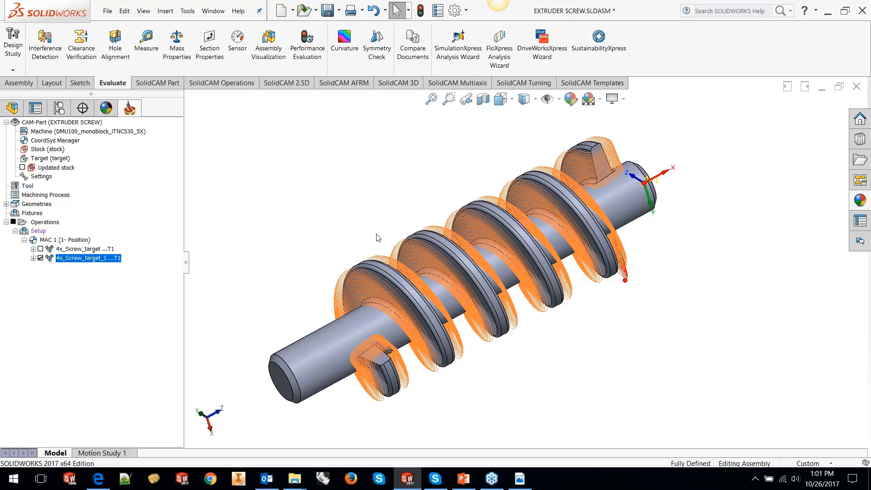
click(41, 258)
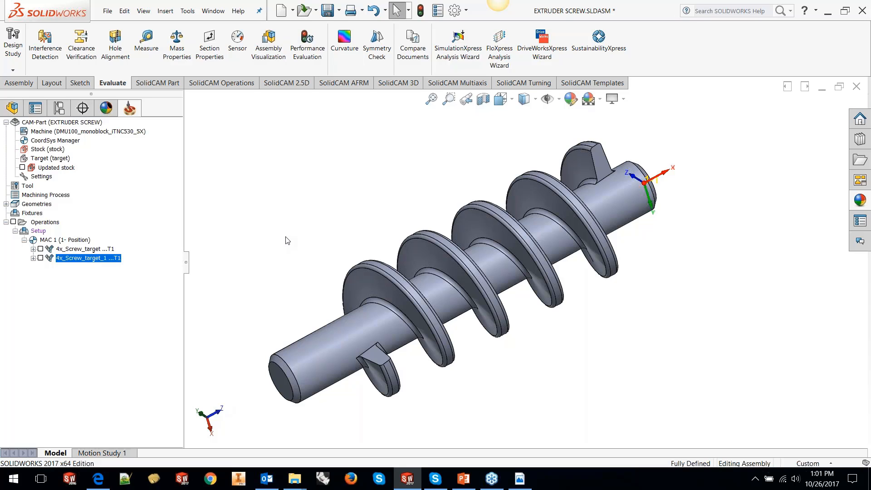
- Open the EXTRUDER SCREW CAM-part from the COMPLEX folder of SCREW MACHINING
click(187, 11)
mouse_move(228, 61)
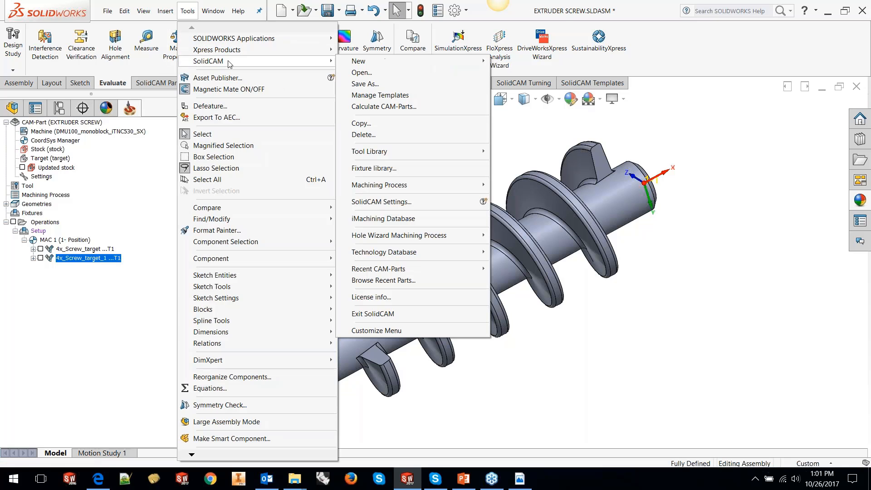
click(356, 72)
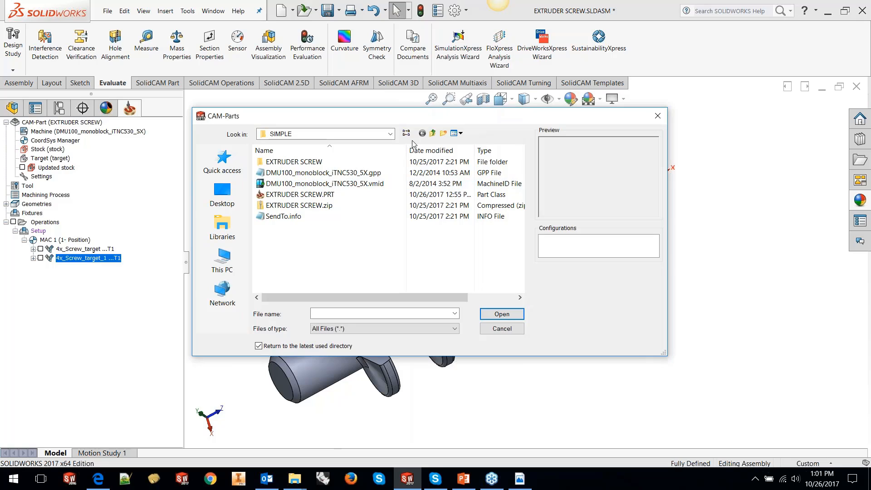
click(433, 133)
double_click(311, 162)
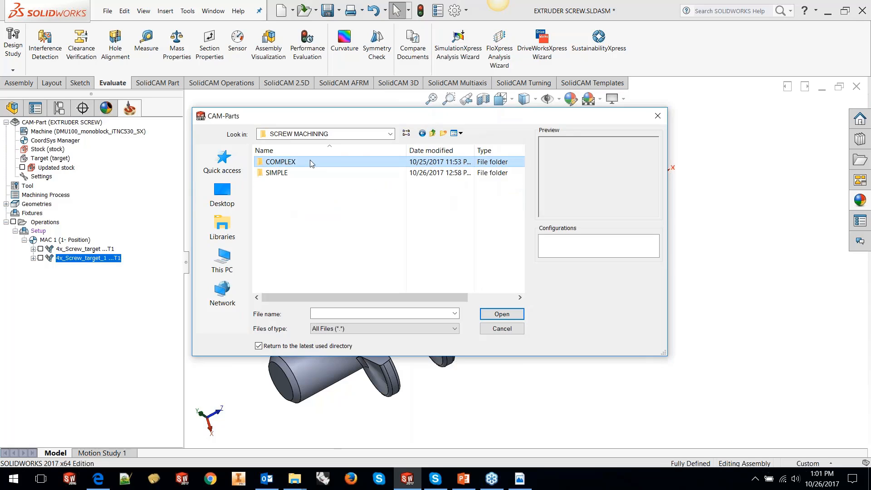
click(502, 314)
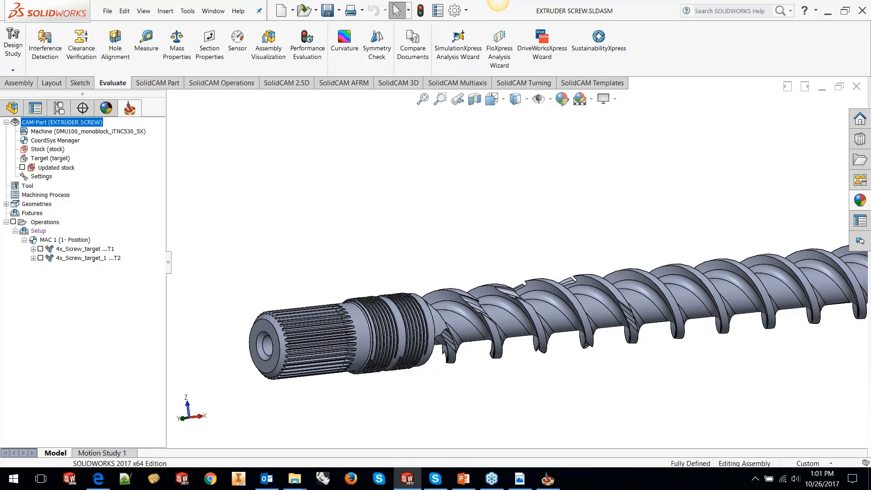
- Examine the long extruder screw along its whole length, including the notched flights near the splined end
scroll(686, 352, up, 5)
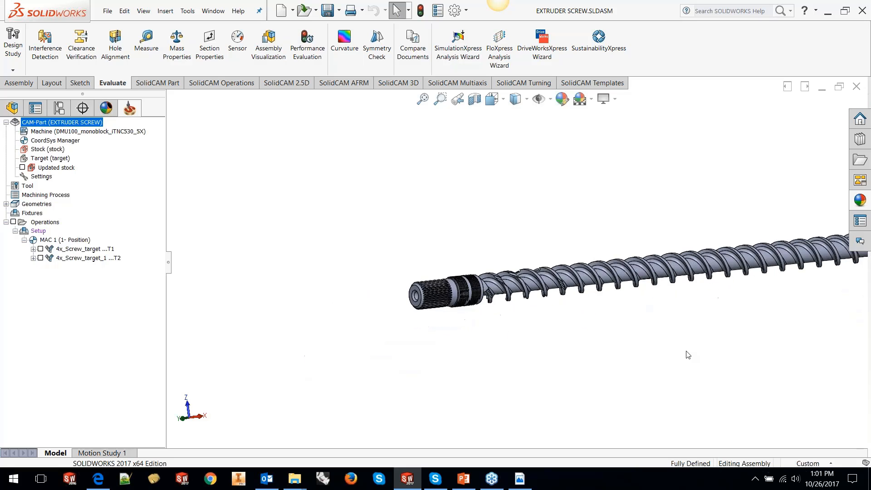
scroll(633, 277, down, 4)
middle_drag(633, 278, 627, 309)
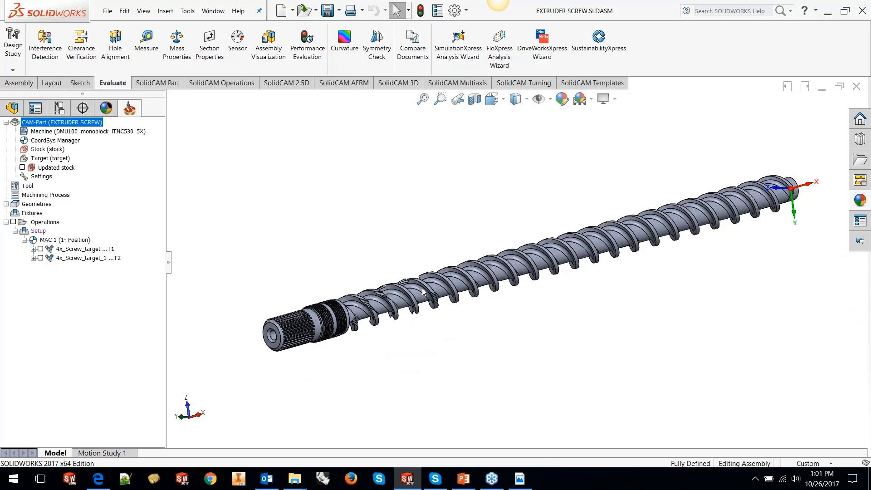
scroll(415, 289, down, 2)
scroll(413, 290, down, 8)
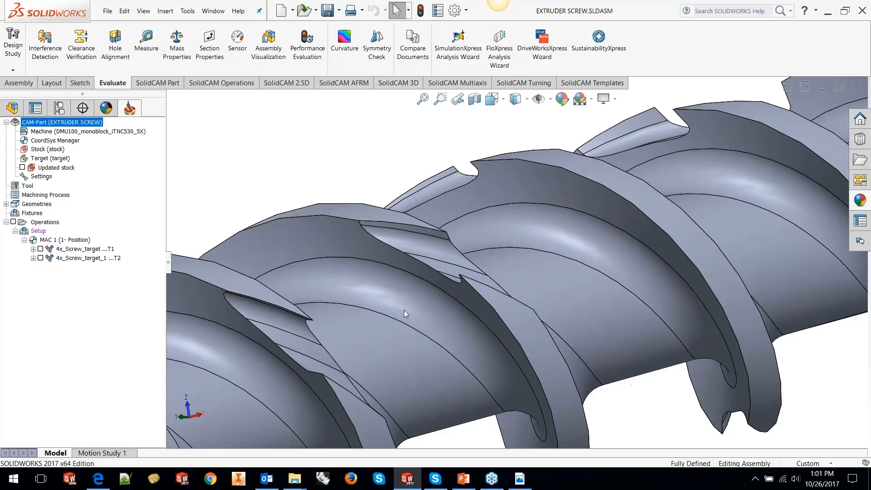
middle_drag(403, 310, 444, 321)
scroll(422, 294, up, 6)
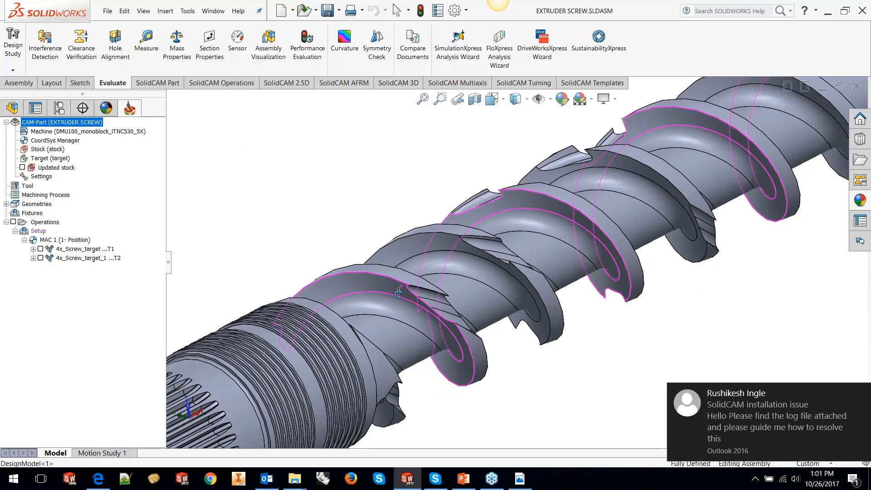
middle_drag(422, 355, 436, 386)
scroll(334, 319, down, 3)
scroll(334, 318, down, 3)
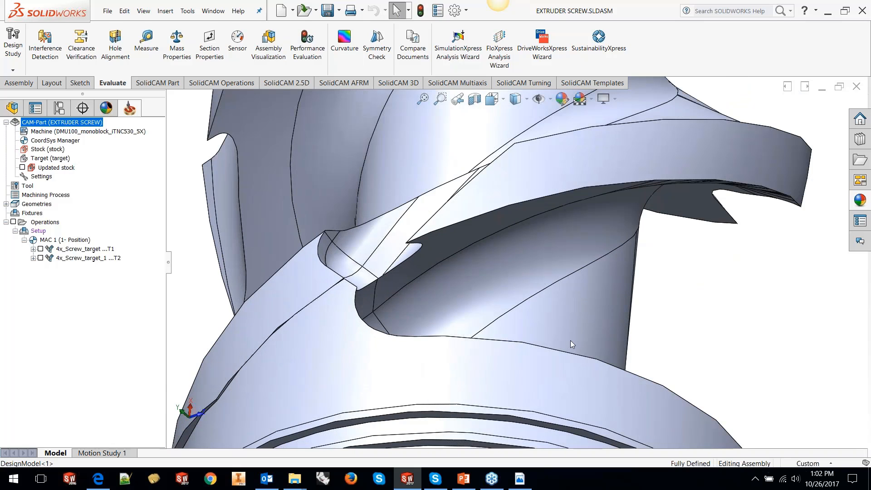
scroll(570, 340, up, 5)
middle_drag(570, 341, 547, 241)
scroll(547, 241, up, 6)
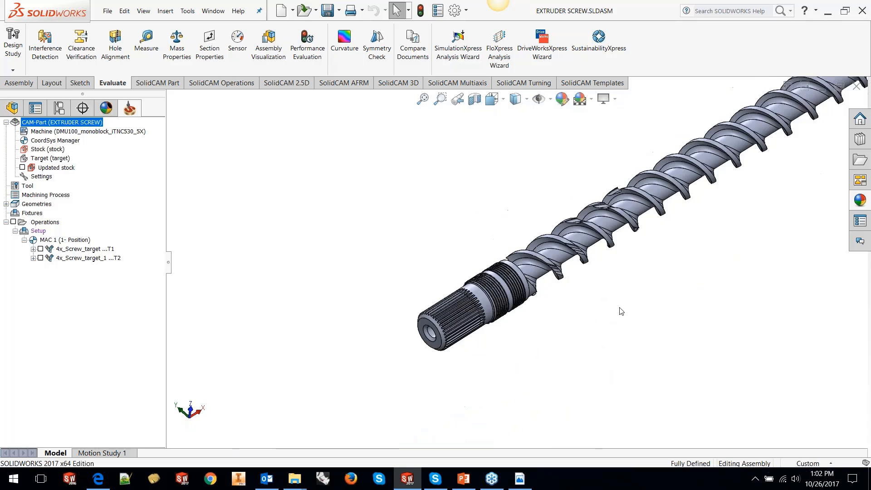
scroll(631, 200, down, 4)
scroll(494, 307, down, 3)
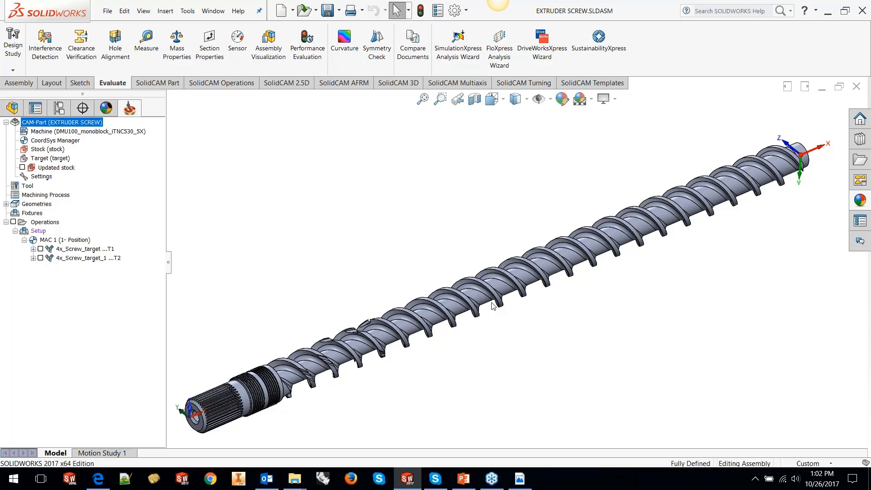
- Display the 4x_Screw_target tool path on the long screw, and replace it with the 4x_Screw_target_1 tool path
click(40, 249)
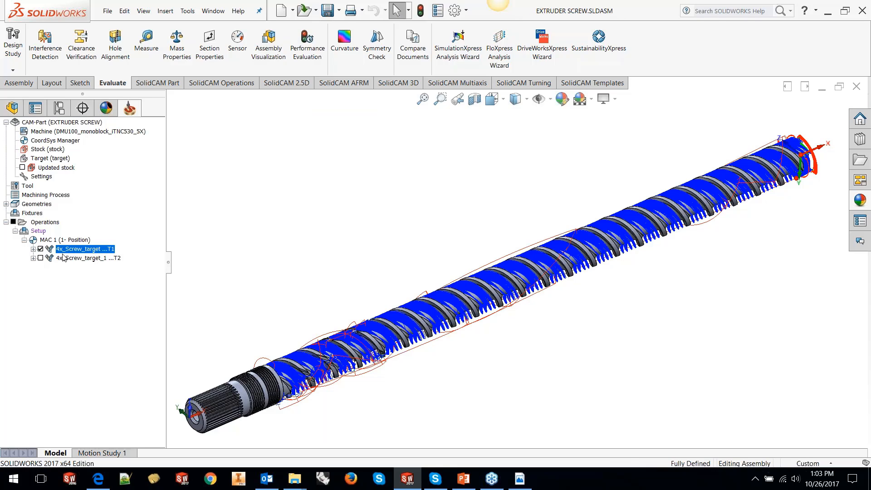
click(41, 249)
click(40, 258)
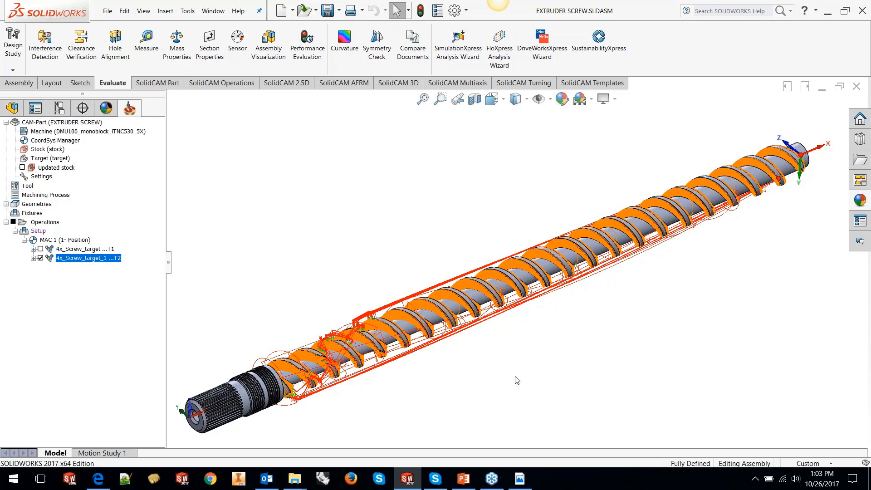
- Examine how the 4x_Screw_target_1 tool path follows the flights and notches near the screw's threaded end
scroll(346, 341, down, 2)
scroll(347, 341, down, 10)
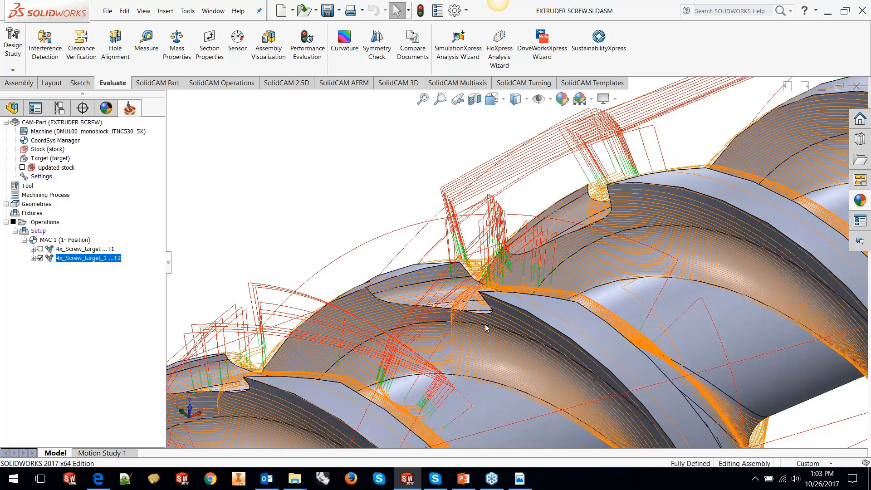
middle_drag(485, 324, 550, 364)
scroll(551, 364, up, 8)
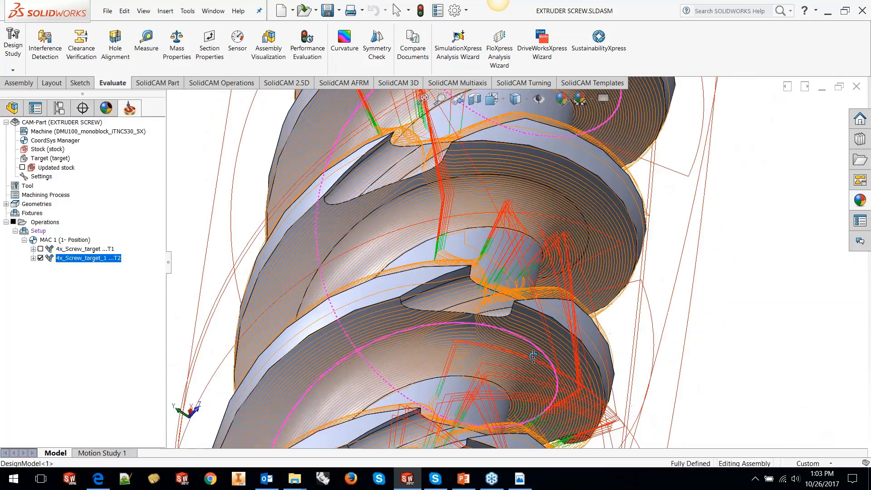
scroll(545, 369, down, 8)
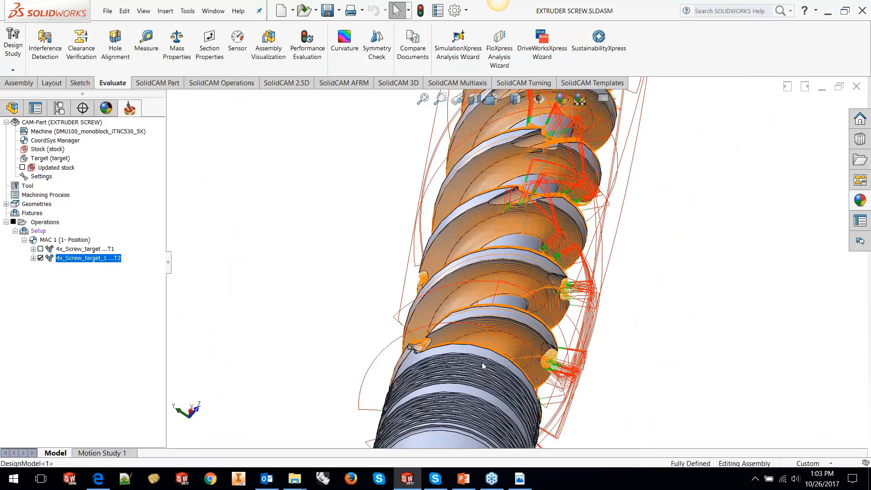
scroll(475, 393, down, 8)
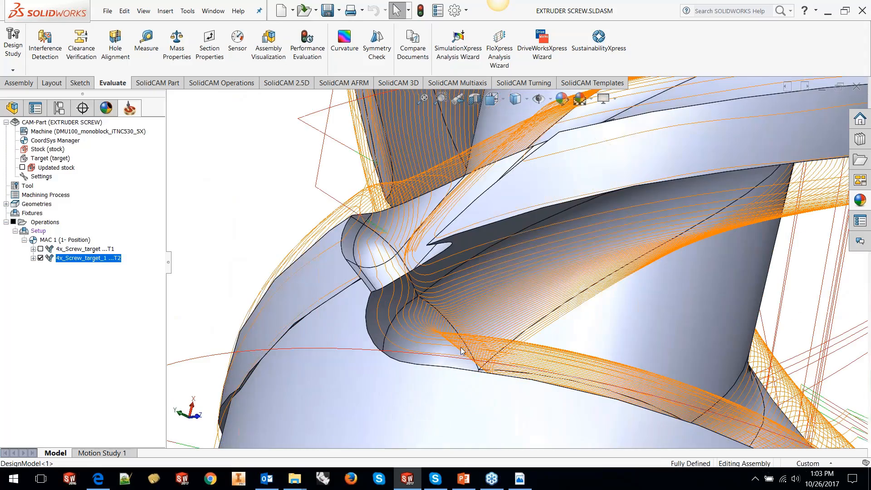
middle_drag(479, 341, 489, 382)
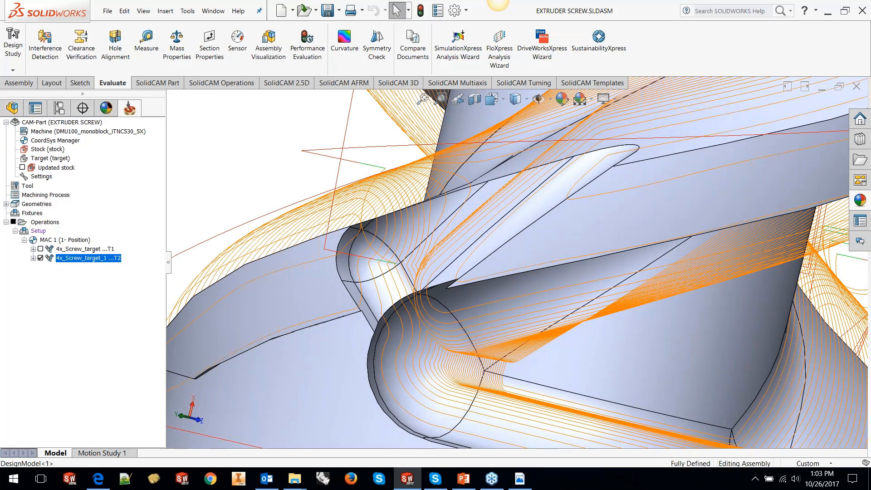
scroll(561, 361, up, 10)
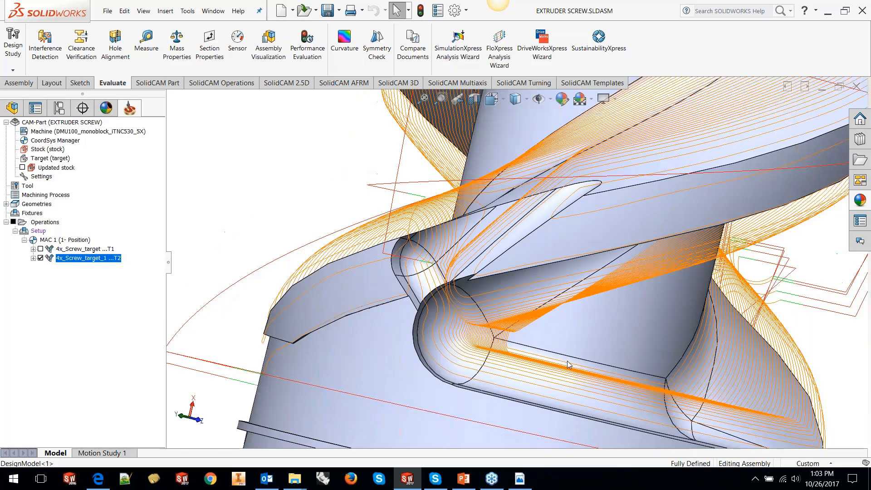
middle_drag(565, 261, 505, 181)
scroll(520, 259, down, 3)
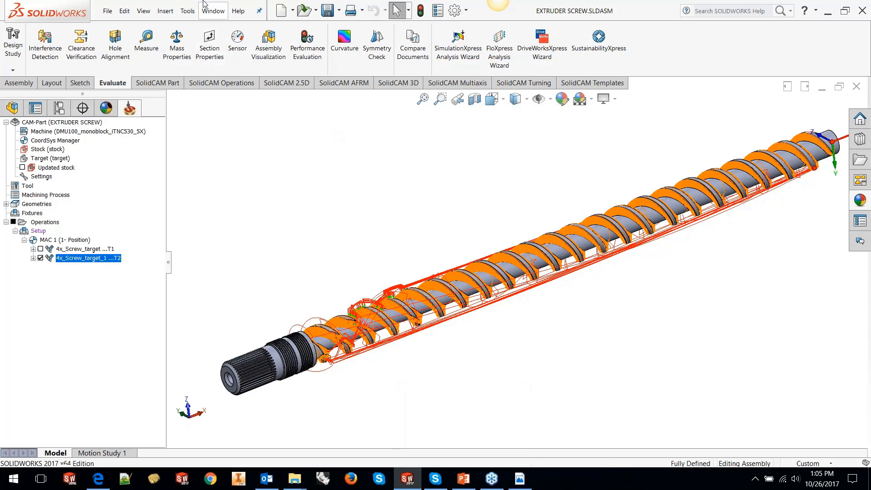
- Open the MAR.PRT CAM-part from the MULTIAXIS ROUGHING folder of SolidCAM 2017 New Features
click(186, 12)
mouse_move(192, 62)
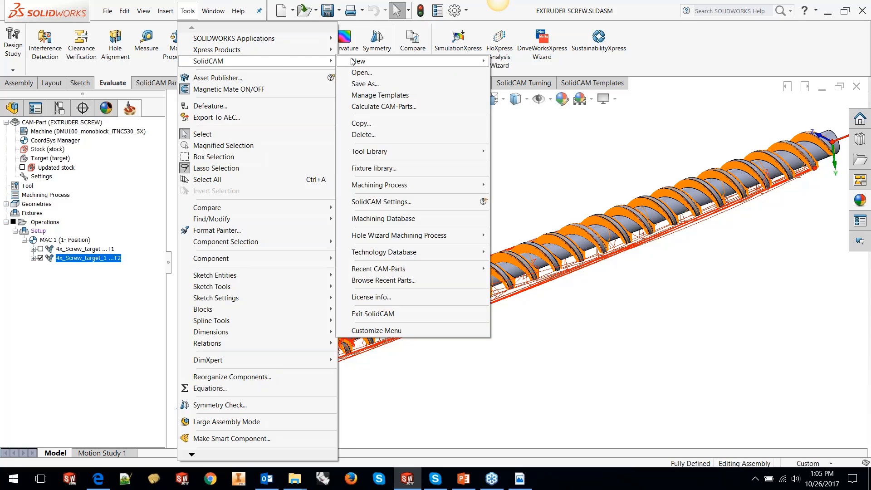
click(358, 72)
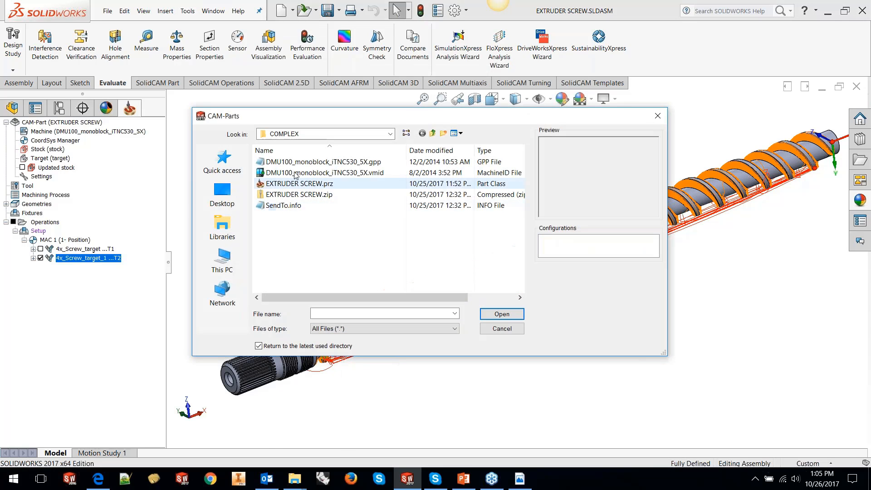
click(433, 133)
click(433, 133)
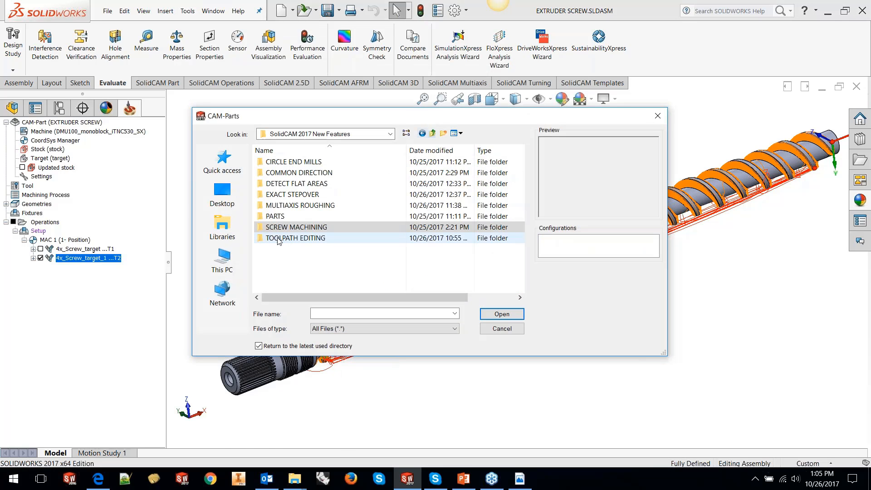
double_click(290, 205)
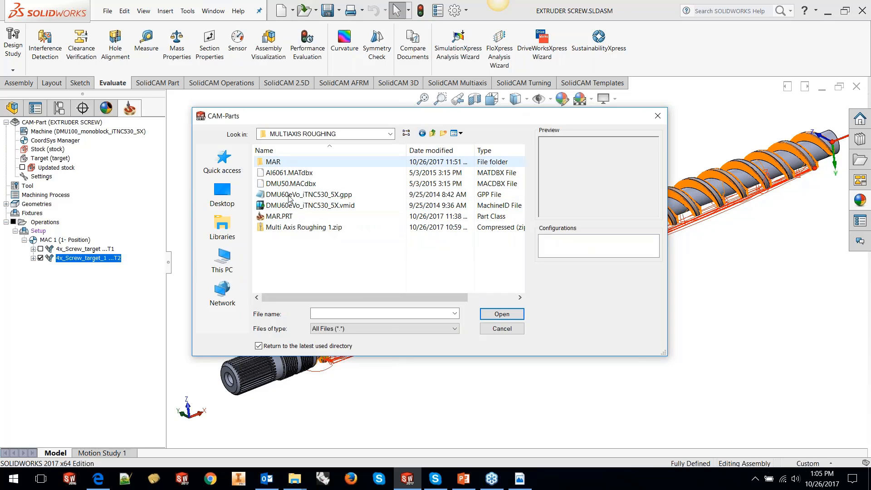
click(278, 216)
click(502, 314)
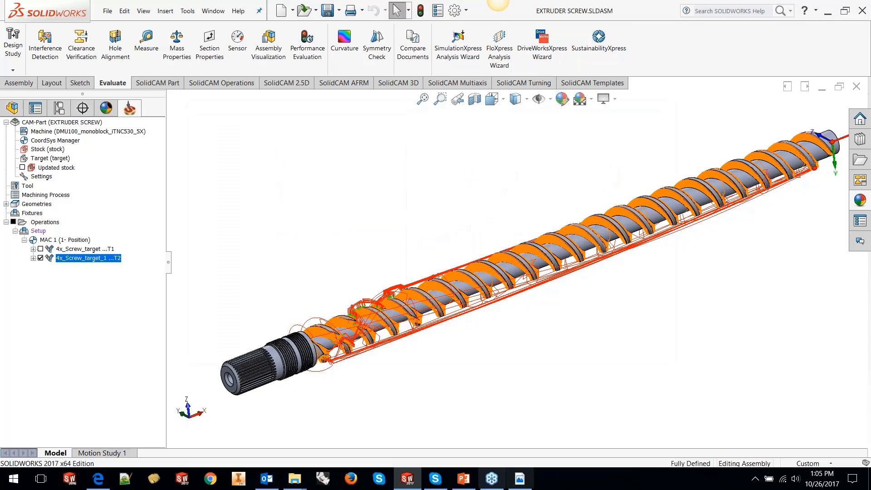
- Switch to the PowerPoint presentation and show slide 49 on Multiaxis Roughing stock definition by surfaces
click(463, 478)
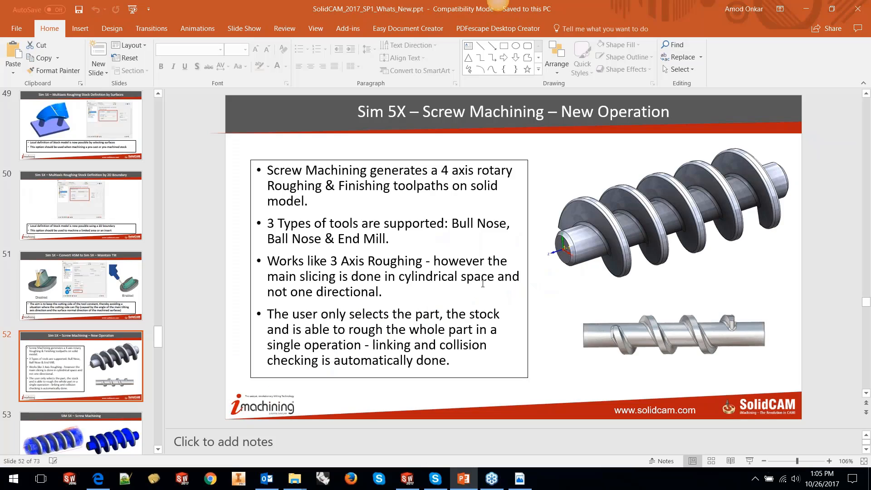
scroll(71, 263, up, 2)
click(73, 263)
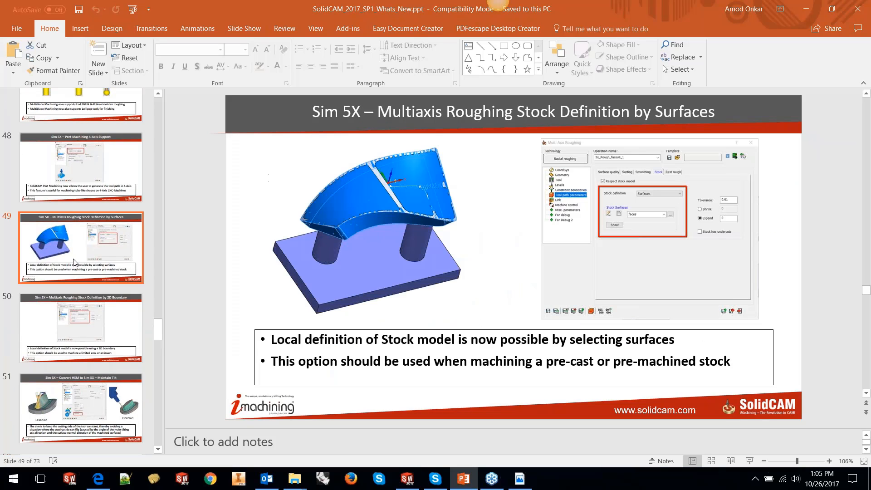
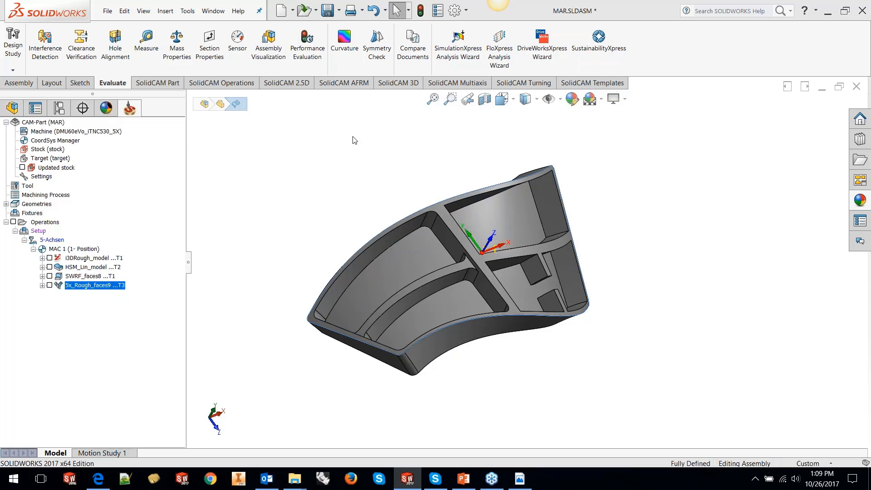
- Open the HSM_Lin_model operation for editing and list the manual boundary types in its constraint boundaries
right_click(94, 268)
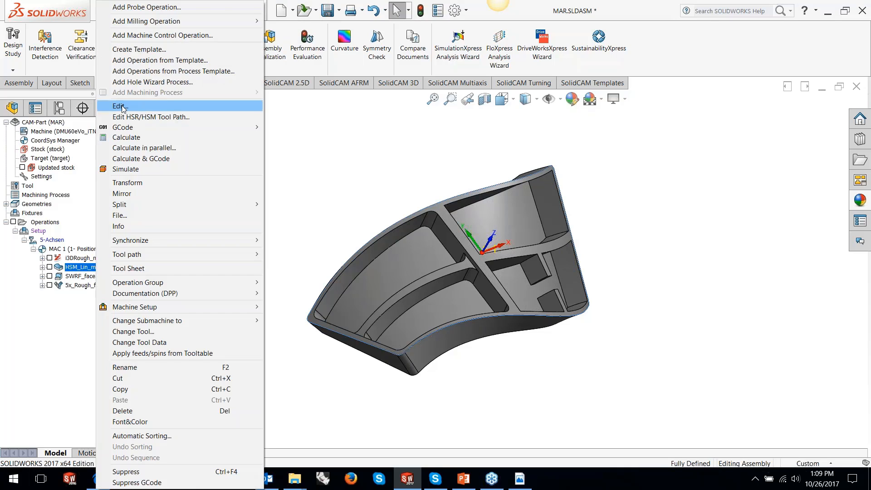
click(127, 107)
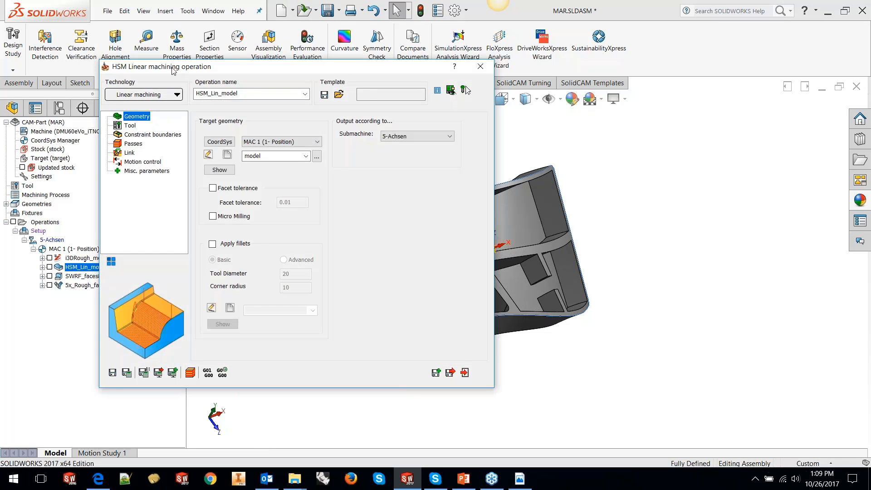
drag(174, 68, 216, 67)
click(187, 134)
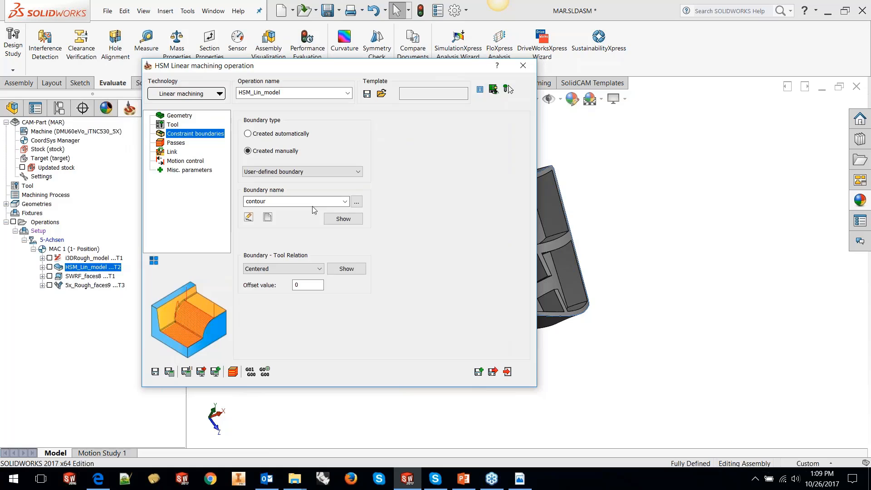
click(307, 172)
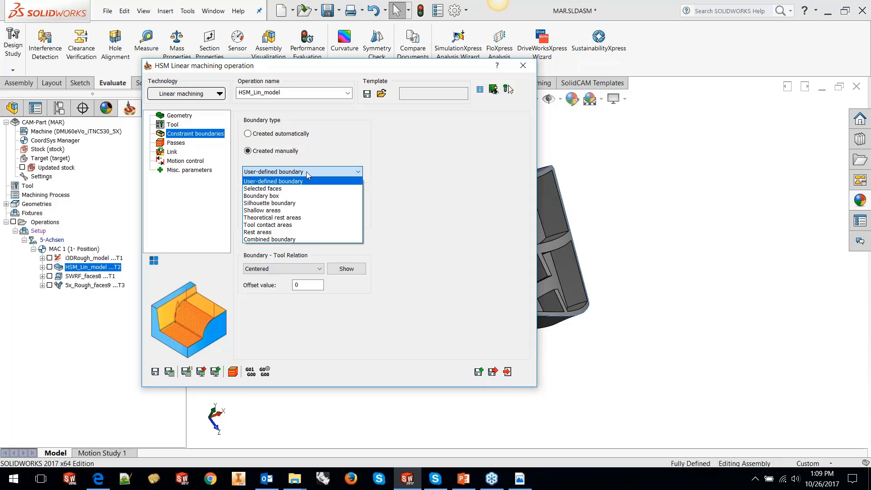
- Exit the HSM_Lin_model operation and open the CIRCLE COMPLEX.PRT CAM-part from the COMPLEX folder of CIRCLE END MILLS
click(507, 373)
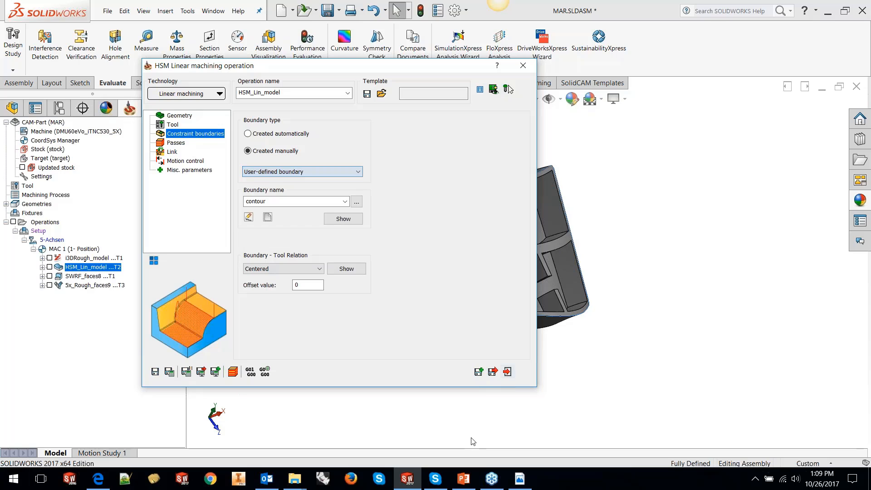
click(507, 371)
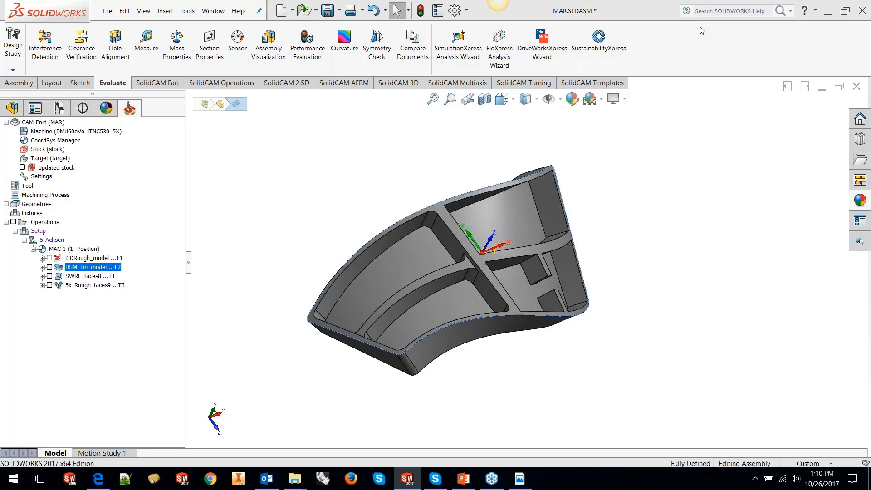
click(192, 16)
click(366, 246)
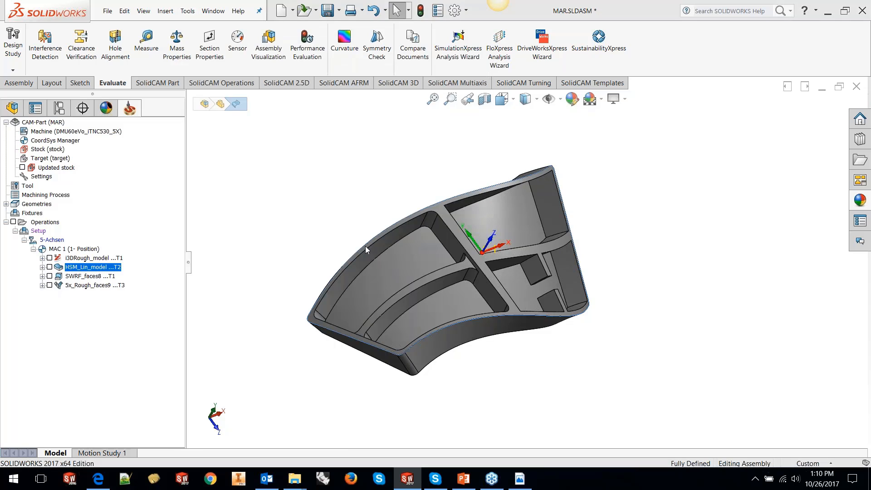
click(433, 133)
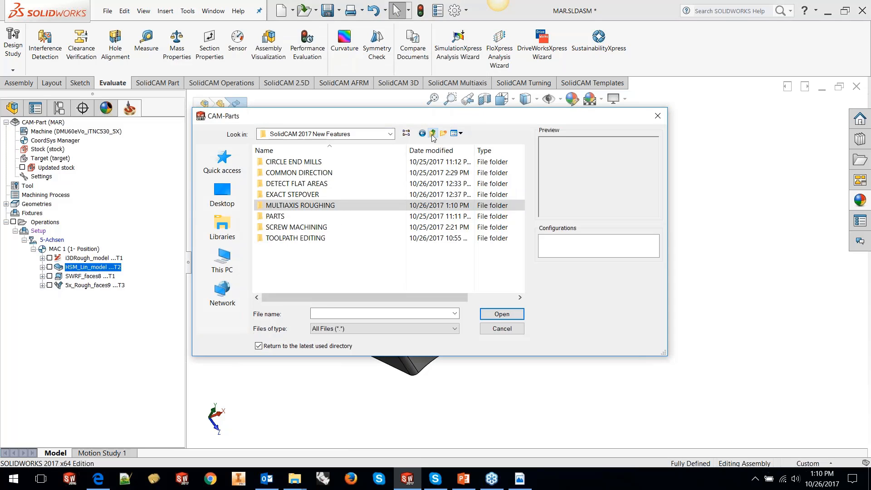
double_click(305, 168)
click(274, 175)
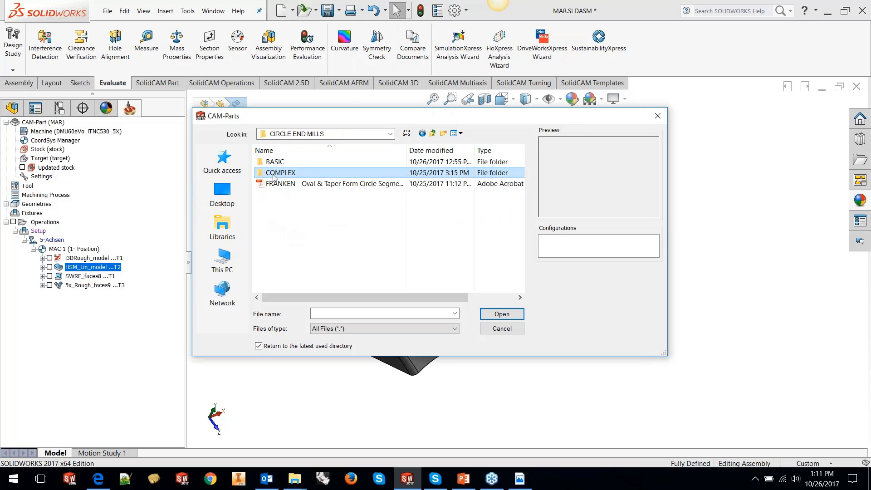
double_click(273, 176)
click(291, 173)
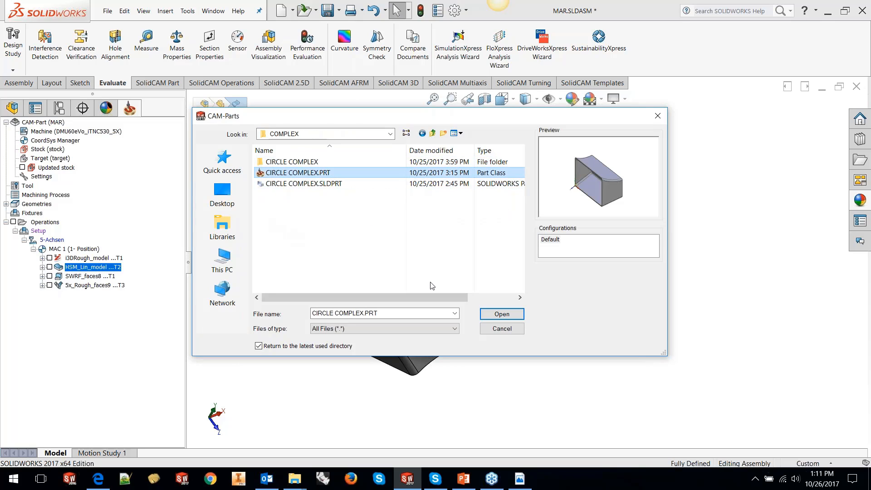
click(488, 316)
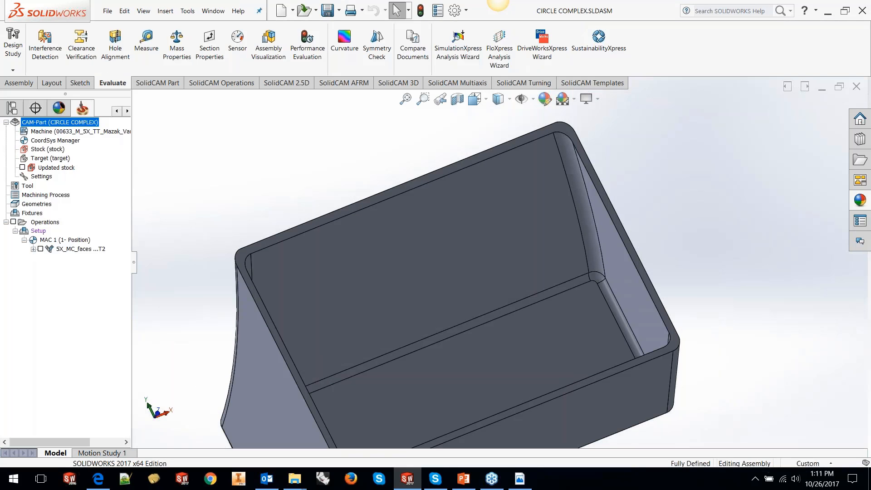
- Look into the open box part and select its large curved inner wall face to check the radius
scroll(490, 254, up, 5)
middle_drag(490, 255, 415, 247)
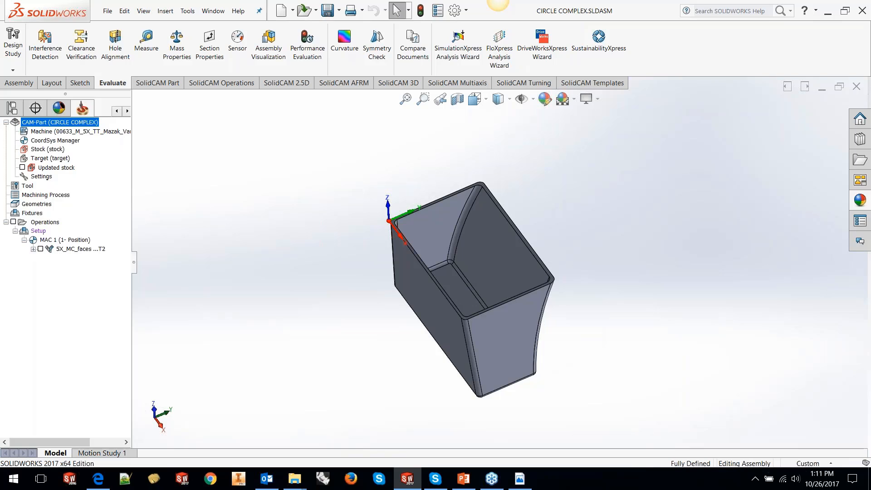
middle_drag(405, 362, 503, 227)
scroll(498, 285, down, 2)
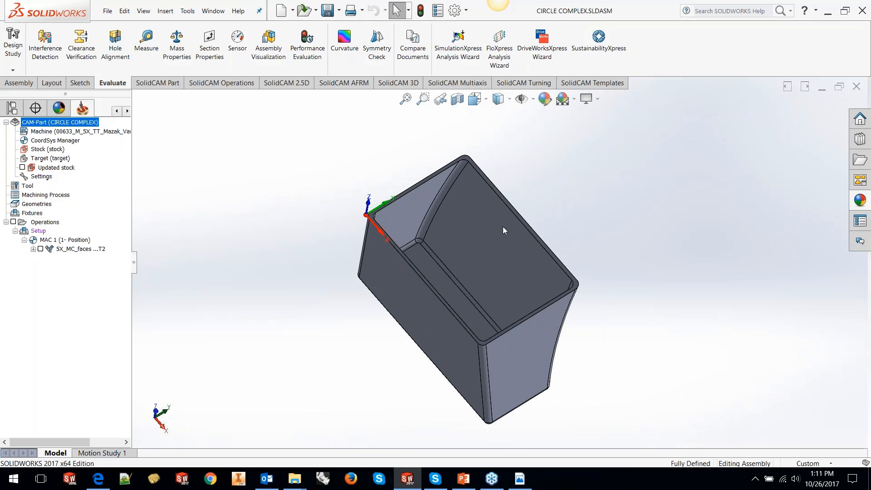
click(502, 230)
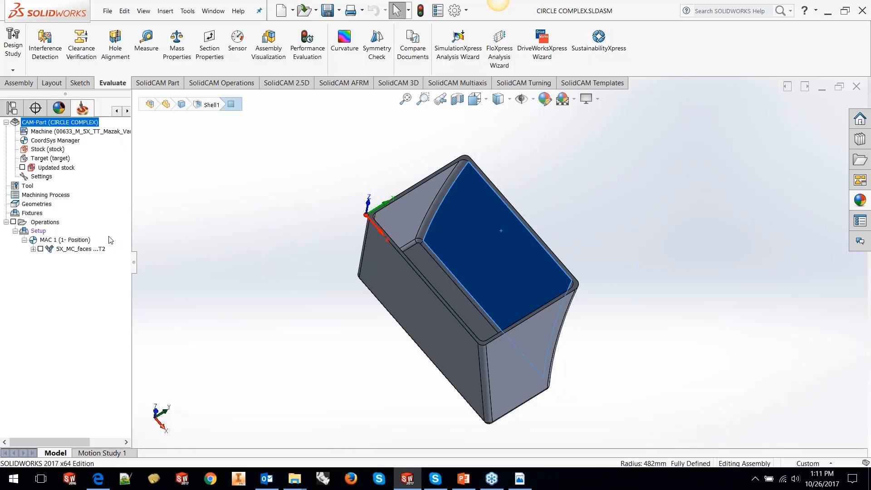
- Open the 5X_MC_faces operation for editing and add a new end mill as tool number 3 in its tool table
right_click(69, 252)
click(93, 105)
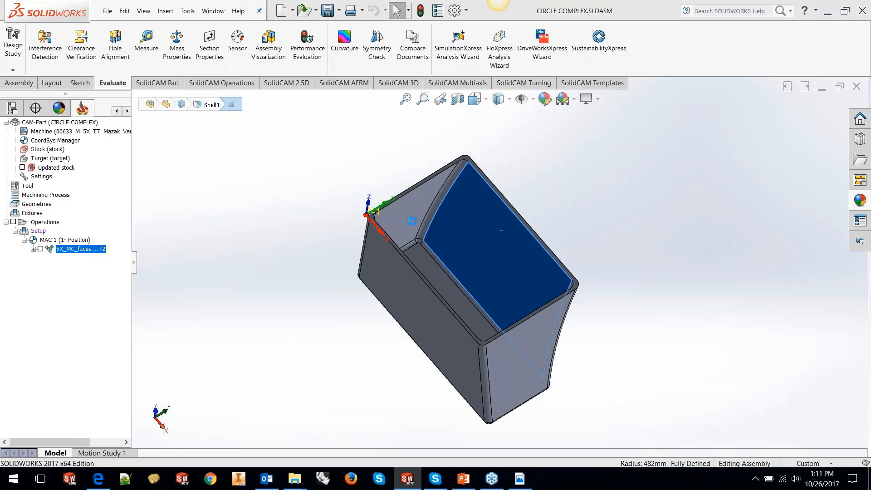
click(264, 147)
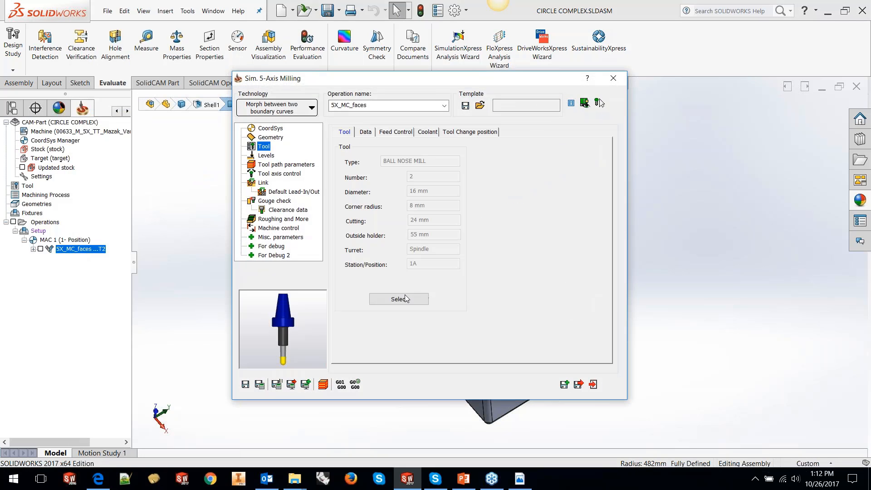
click(399, 299)
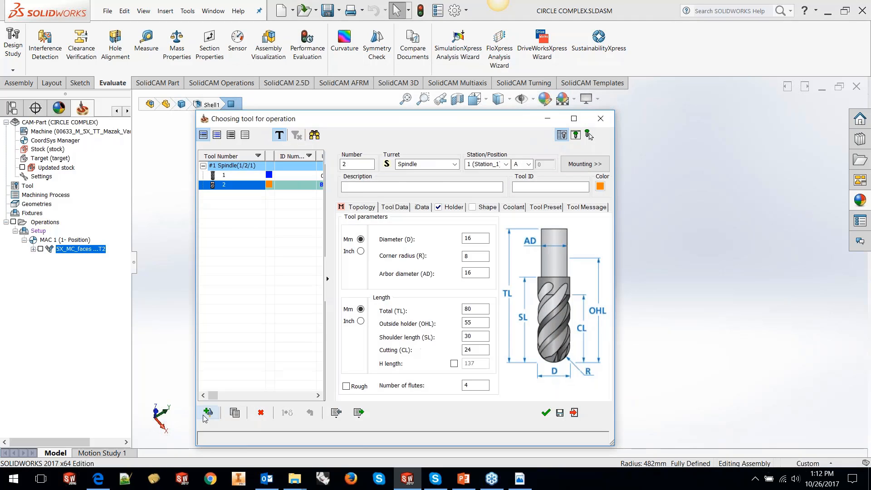
click(203, 415)
click(345, 177)
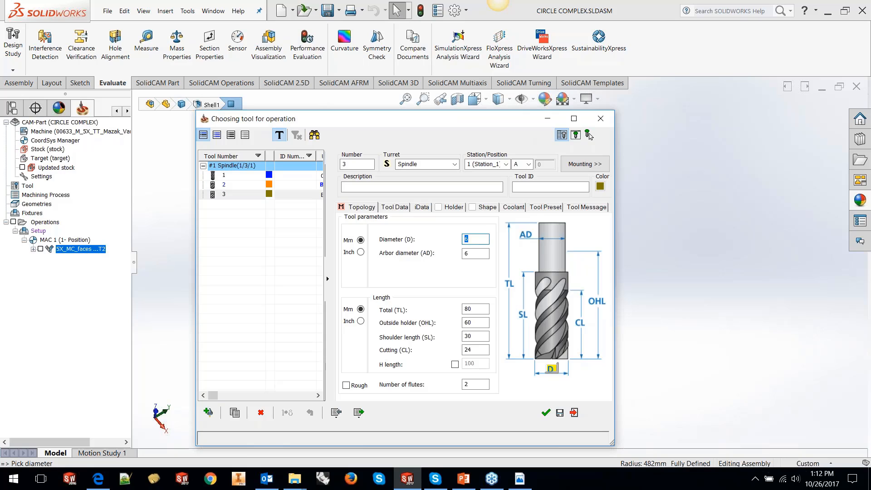
- Set the end mill's diameter to 16 mm, shoulder length to 55 mm and cutting length to 45 mm, and assign it to the operation
text(16)
key(Tab)
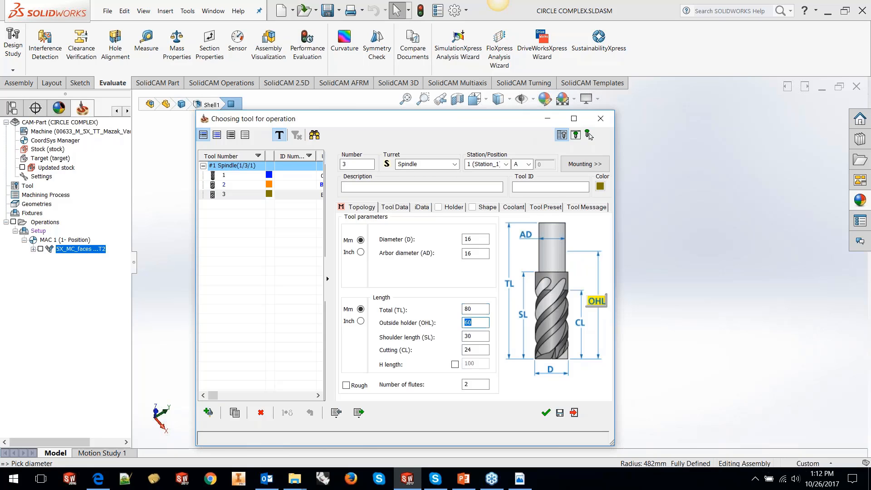
key(Tab)
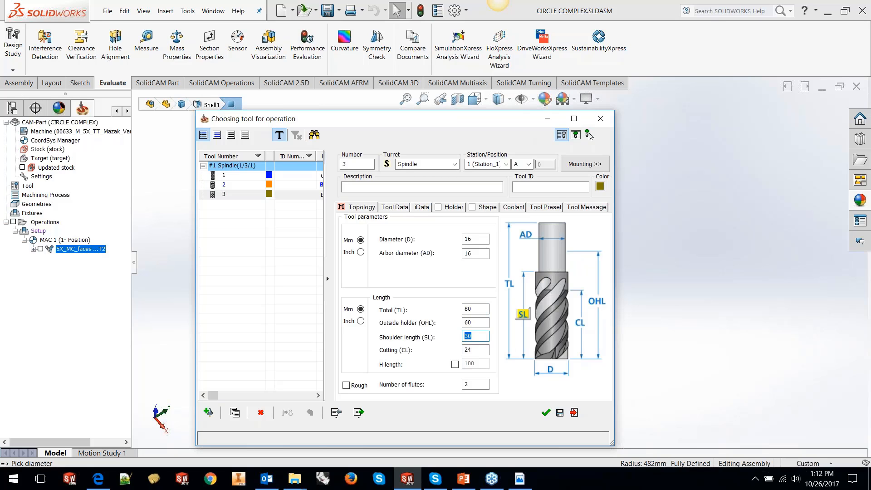
text(55)
key(Tab)
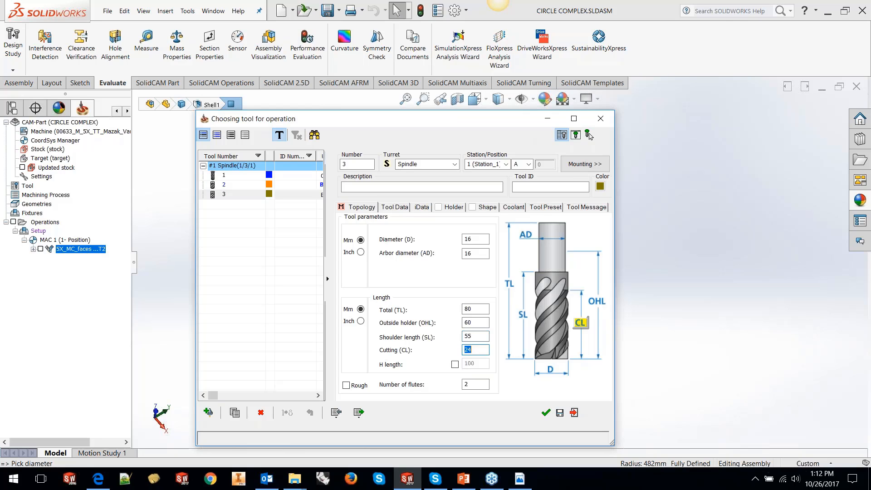
text(45)
key(Tab)
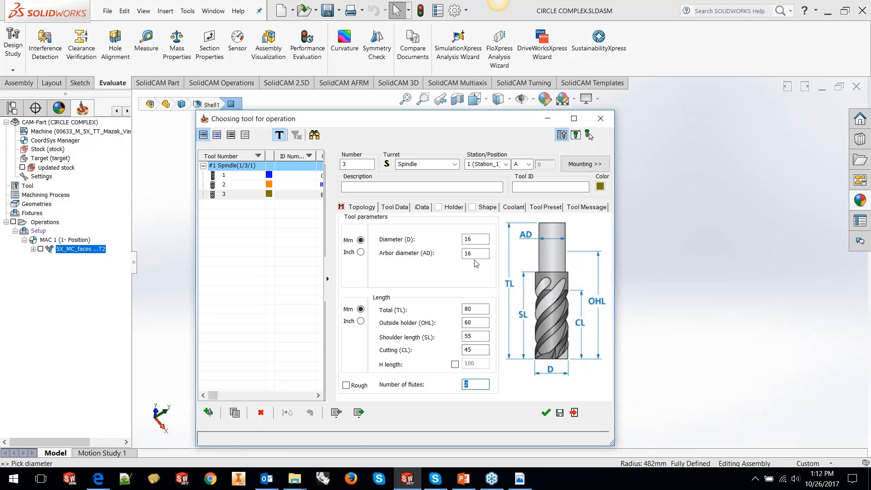
click(547, 413)
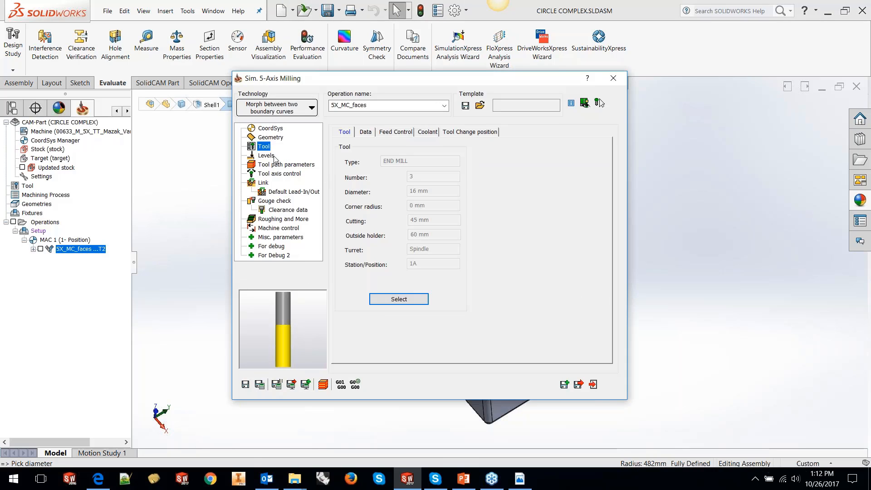
- Set the tilt angle at side of cutting to 90 and disable the operation's first gouge check
click(274, 174)
click(447, 256)
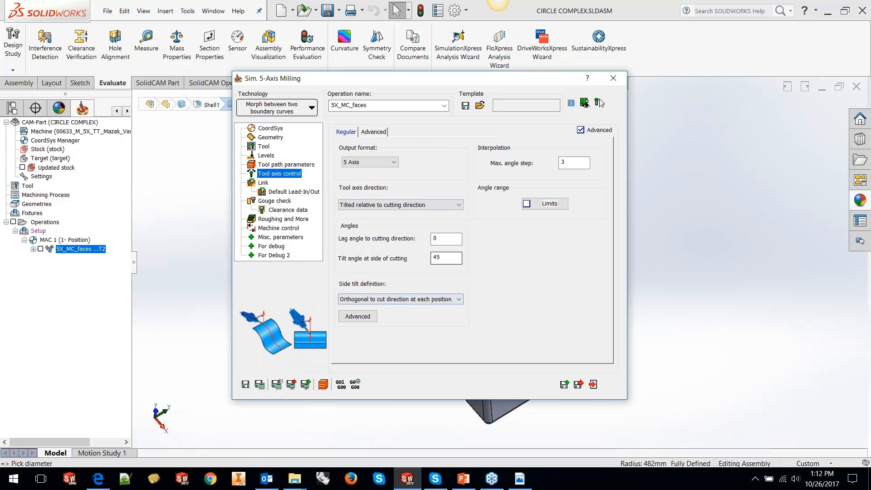
key(BackSpace)
key(BackSpace)
text(90)
click(264, 201)
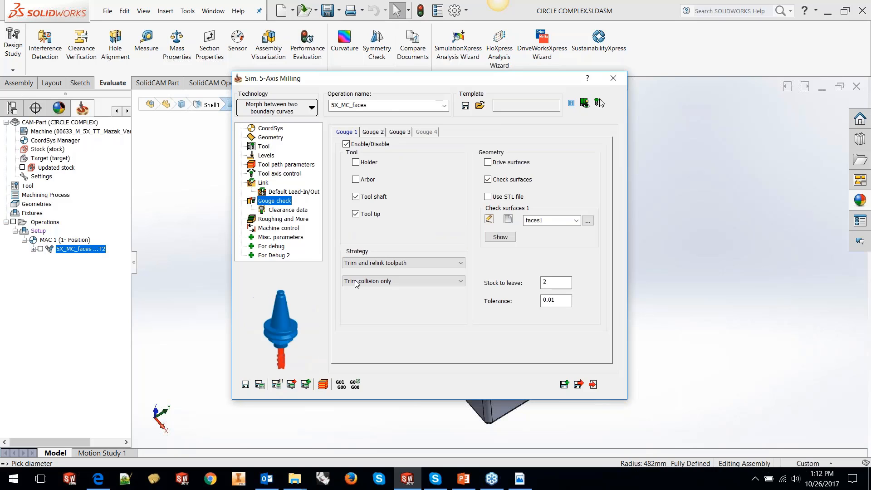
click(346, 145)
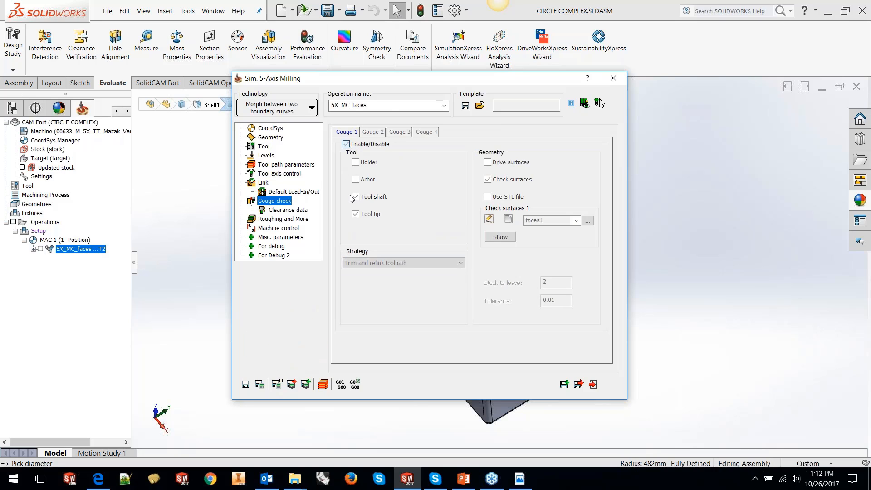
- Set the maximum step over to 5, then save, calculate and exit the 5X_MC_faces operation
click(288, 165)
double_click(428, 258)
text(5)
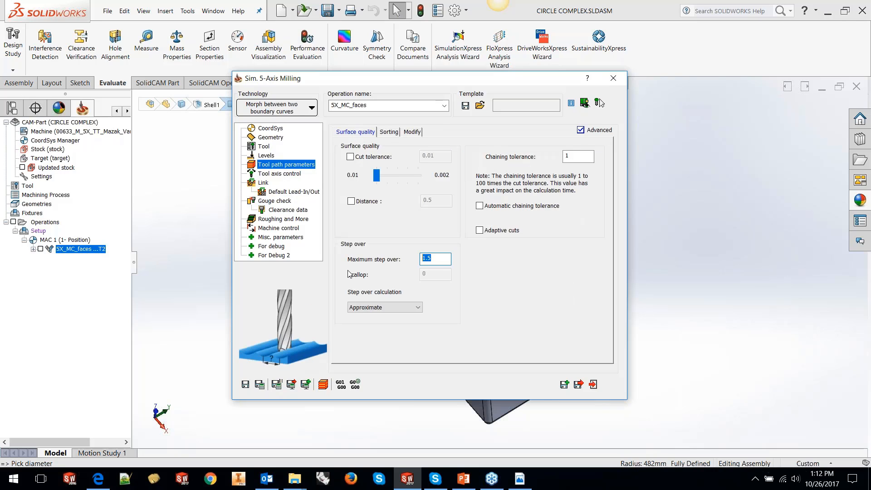
click(388, 131)
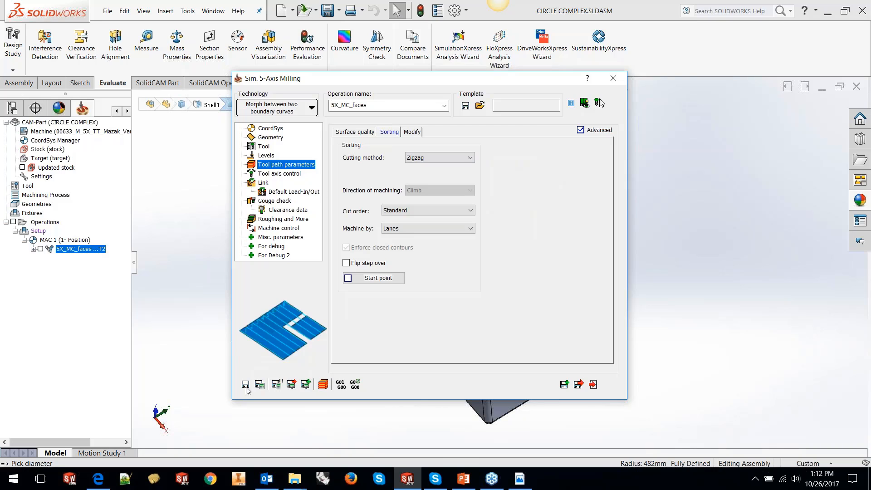
click(259, 385)
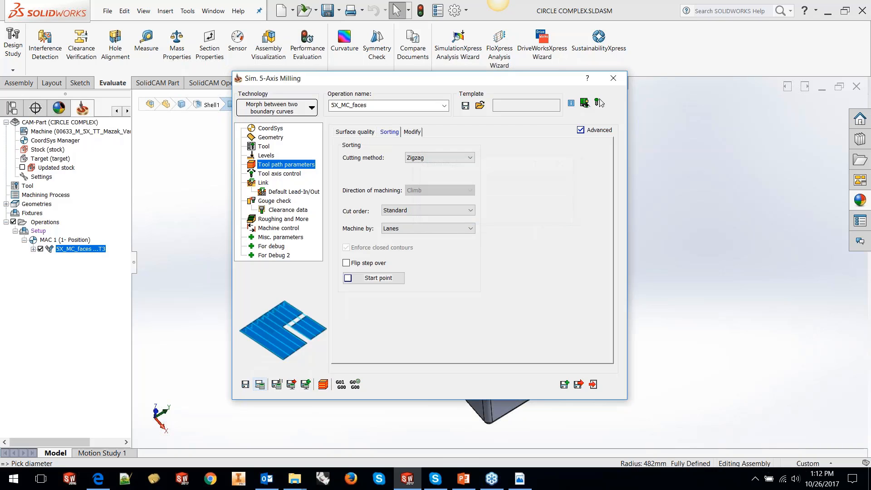
click(592, 384)
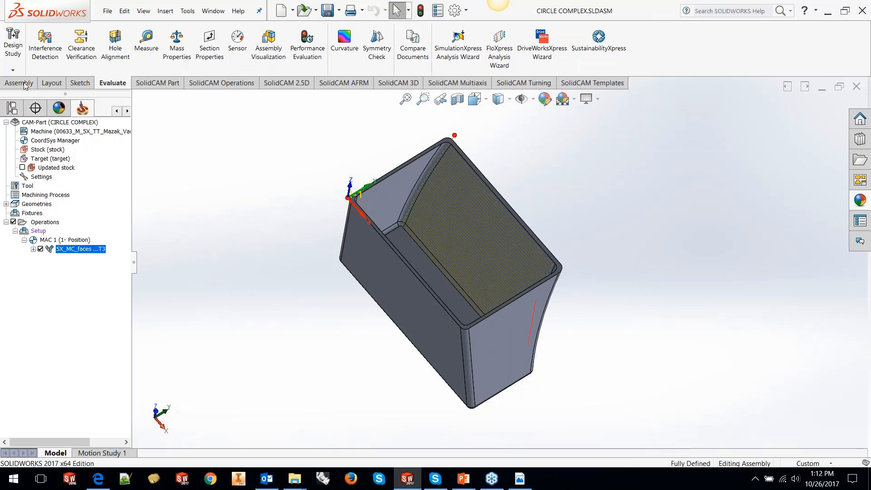
- Edit the design model within the assembly and copy the curved inner wall face as an offset surface at 0 mm
drag(132, 262, 189, 263)
click(456, 245)
click(500, 194)
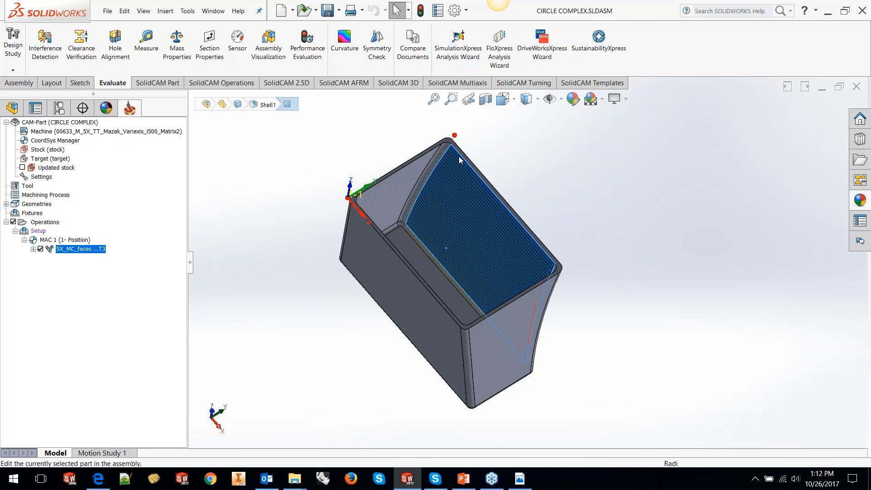
click(166, 12)
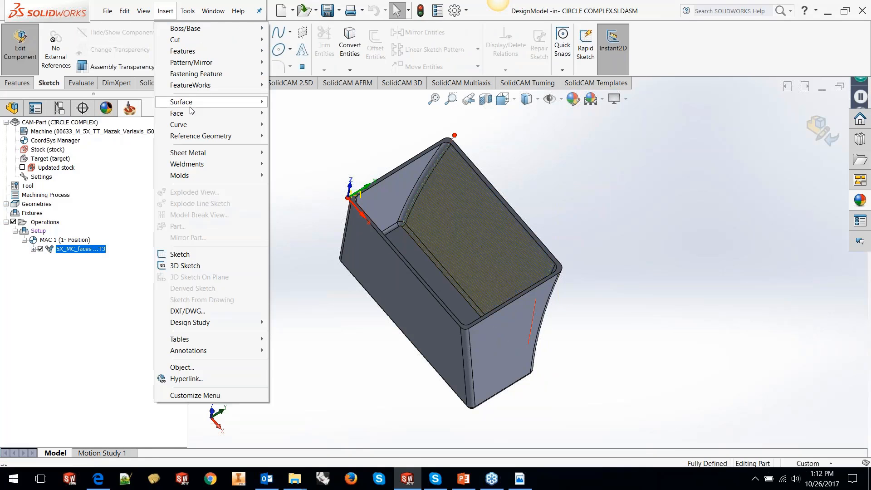
mouse_move(195, 102)
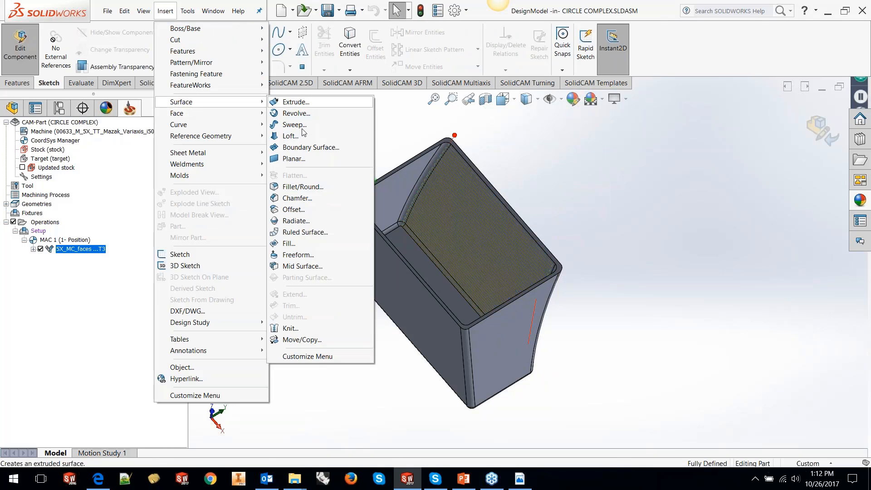
click(302, 209)
click(428, 243)
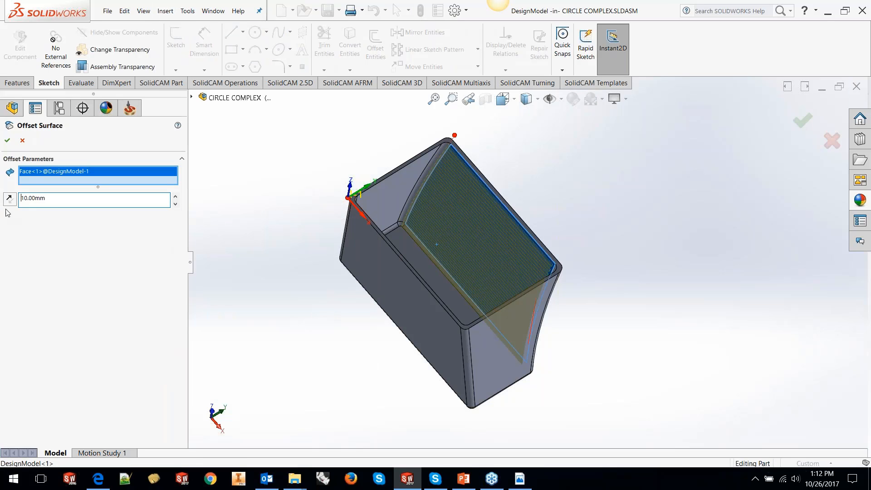
key(Home)
key(Delete)
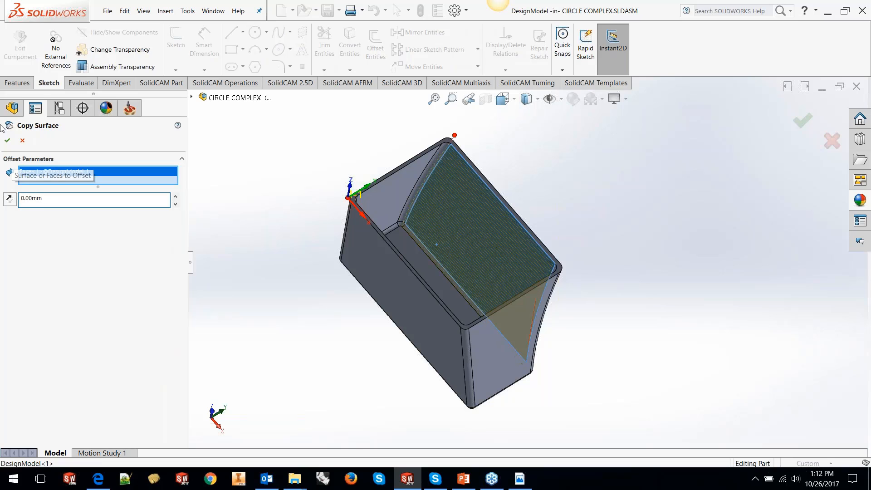
click(7, 141)
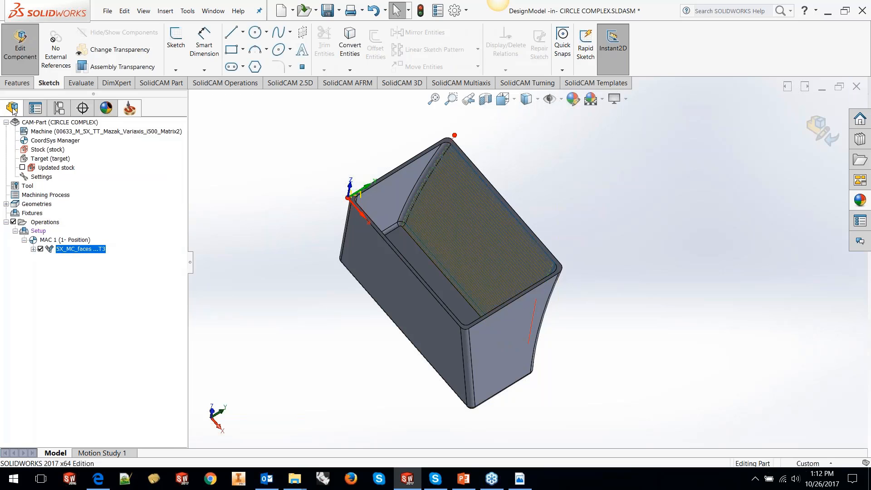
- Hide the Fillet4 solid body to isolate the copied wall surface, and return to the CAM operations tree
click(15, 289)
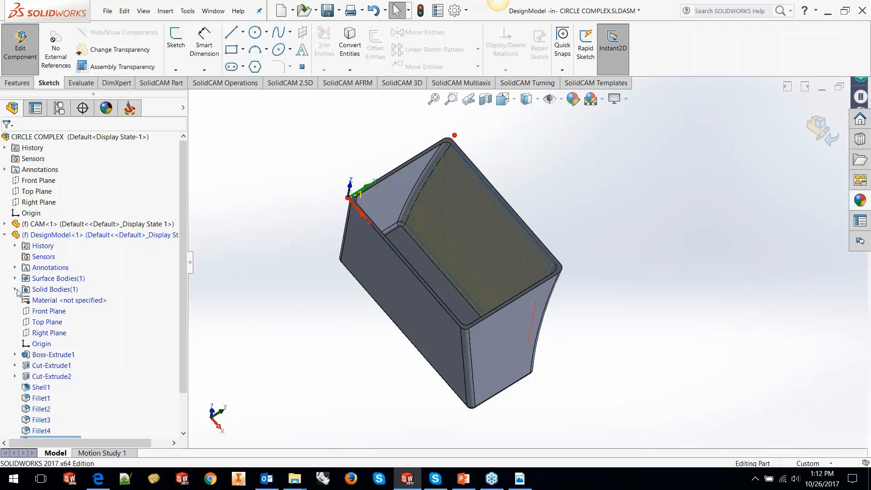
click(57, 304)
click(66, 291)
scroll(498, 249, down, 3)
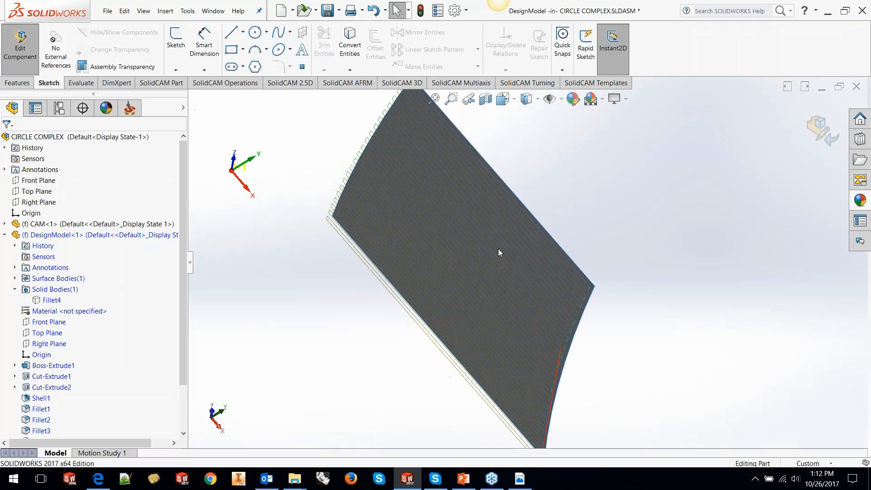
middle_drag(498, 249, 475, 182)
scroll(534, 266, up, 2)
click(130, 107)
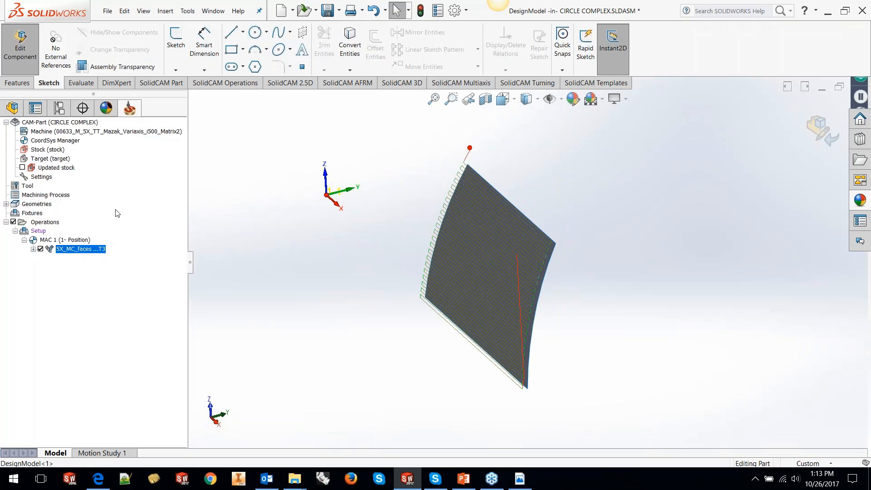
- Simulate the 5X_MC_faces operation and advance through its first moves, viewing the wall surface edge-on
right_click(80, 255)
click(114, 170)
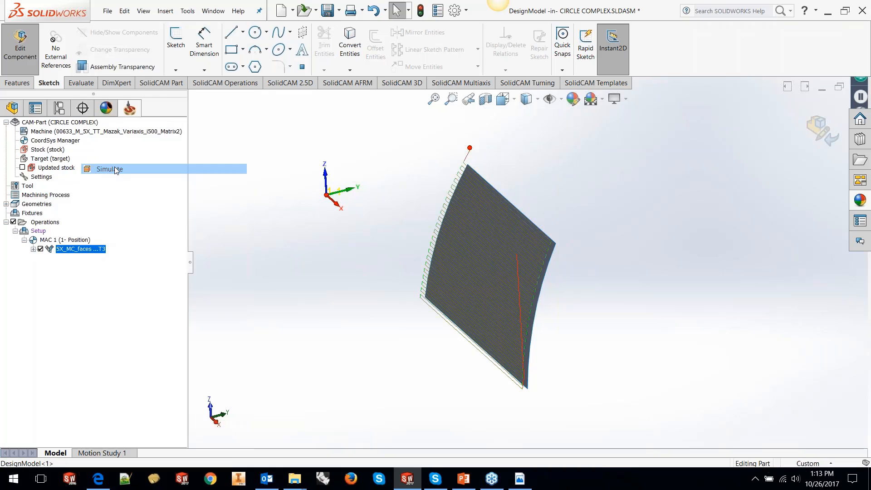
click(145, 418)
click(145, 418)
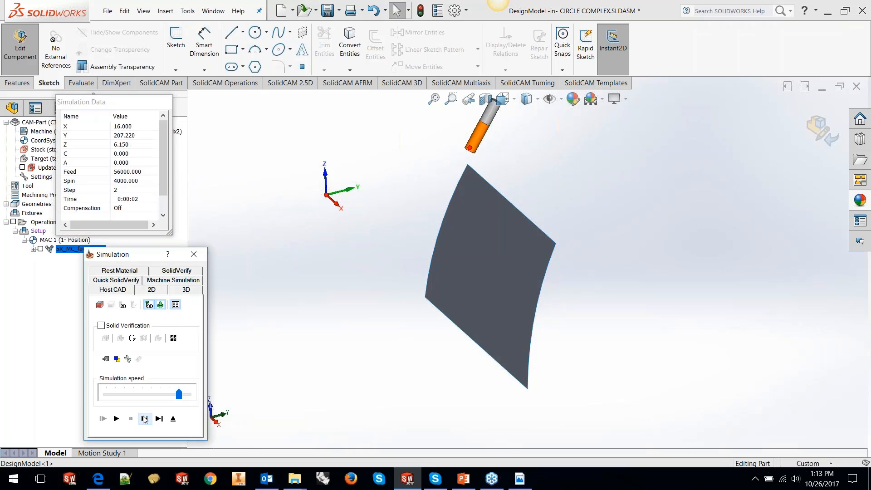
click(144, 418)
click(144, 420)
click(144, 419)
middle_drag(532, 395, 513, 362)
key(space)
click(593, 297)
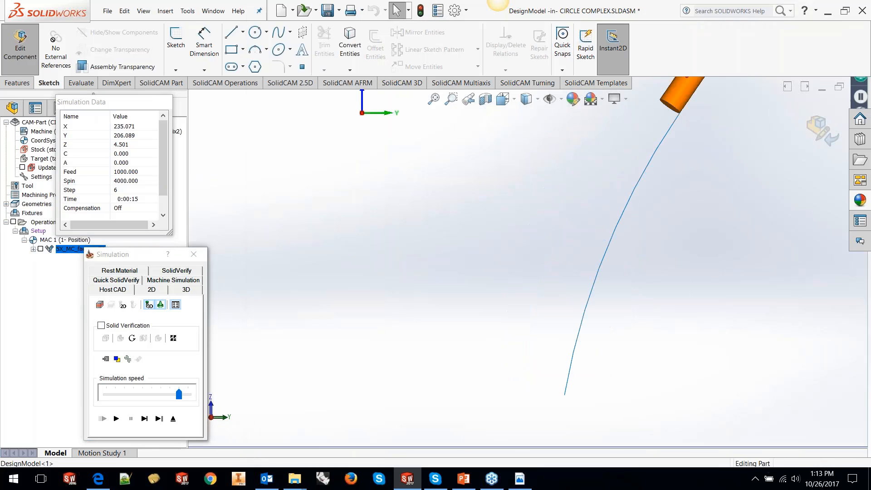
scroll(609, 226, up, 2)
scroll(658, 121, down, 2)
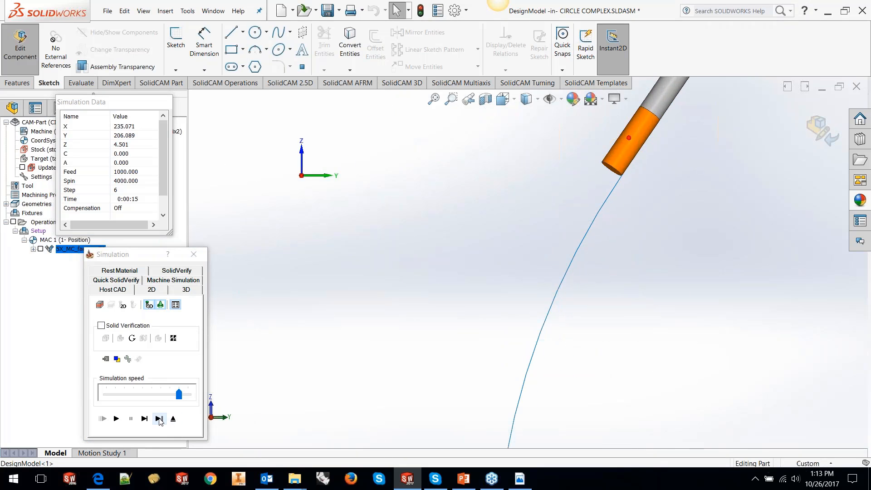
- Advance the simulation move by move down the curved wall to examine the tool's contact with the surface, and exit
click(144, 418)
click(148, 421)
click(148, 421)
click(148, 421)
click(148, 421)
click(148, 421)
click(147, 421)
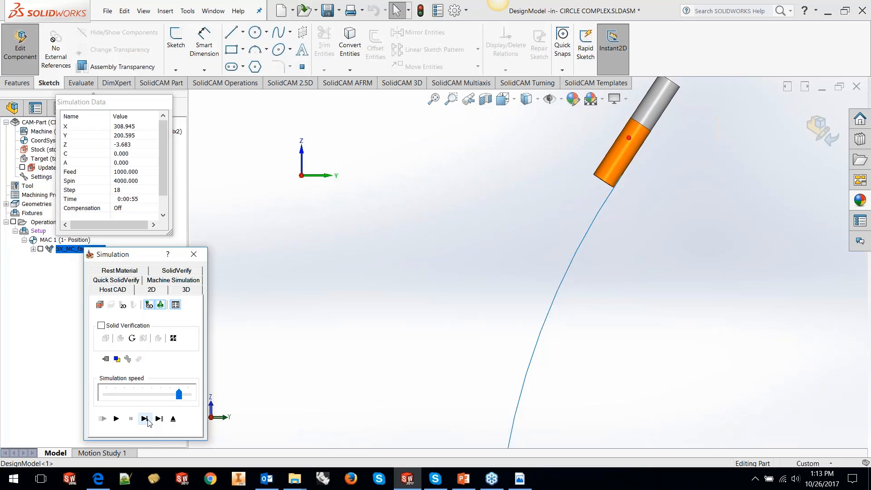
click(147, 421)
click(147, 421)
key(space)
key(space)
key(space)
key(space)
key(space)
key(space)
key(space)
key(space)
key(space)
key(space)
key(space)
key(space)
key(space)
key(space)
key(space)
key(space)
key(space)
key(space)
key(space)
key(space)
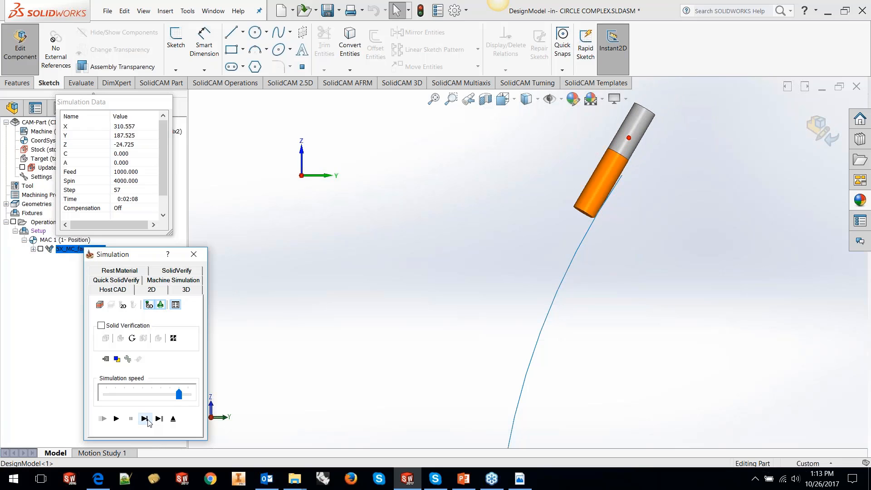
key(space)
key(space)
key(space)
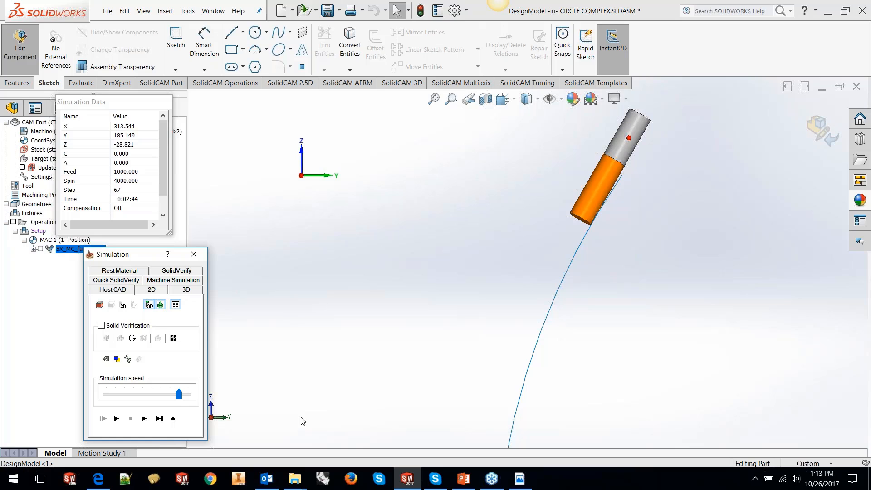
click(144, 421)
click(144, 421)
key(space)
key(space)
key(space)
key(space)
key(space)
key(space)
key(space)
key(space)
key(space)
key(space)
key(space)
key(space)
key(space)
key(space)
key(space)
key(space)
key(space)
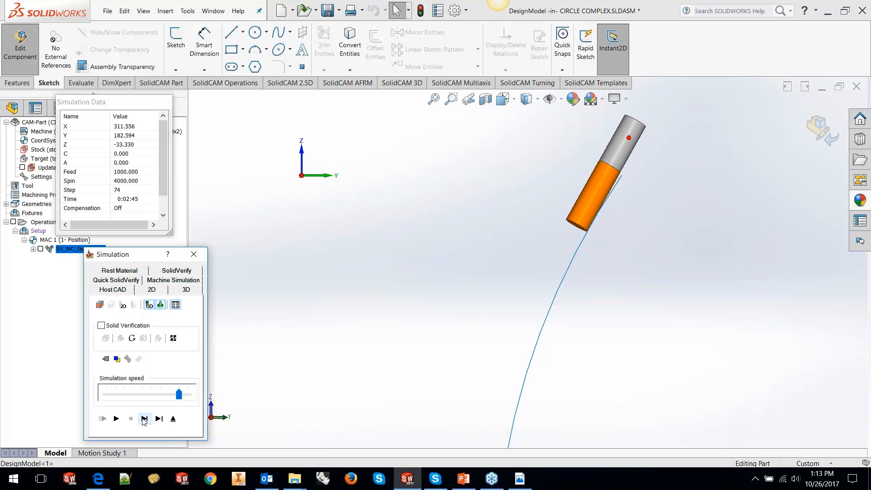
key(space)
key(space)
key(space)
key(space)
key(space)
key(space)
key(space)
key(space)
key(space)
key(space)
key(space)
key(space)
key(space)
key(space)
key(space)
key(space)
key(space)
key(space)
key(space)
key(space)
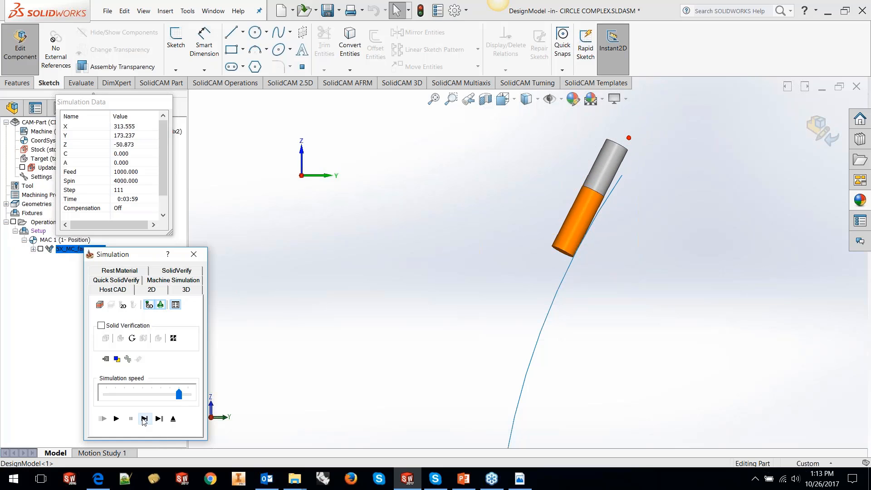
key(space)
key(space)
key(space)
key(space)
key(space)
key(space)
key(space)
key(space)
key(space)
key(space)
key(space)
key(space)
key(space)
key(space)
key(space)
key(space)
key(space)
key(space)
key(space)
key(space)
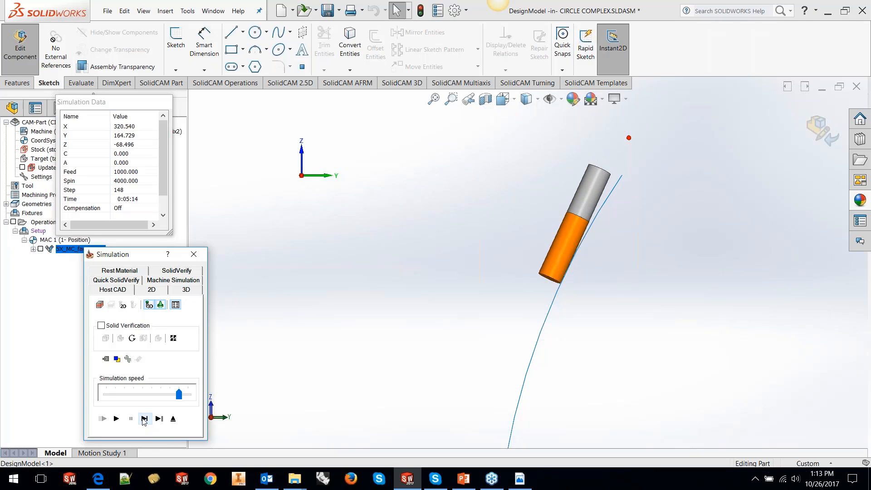
key(space)
key(space)
key(space)
key(space)
key(space)
key(space)
key(space)
key(space)
key(space)
key(space)
key(space)
key(space)
key(space)
key(space)
key(space)
key(space)
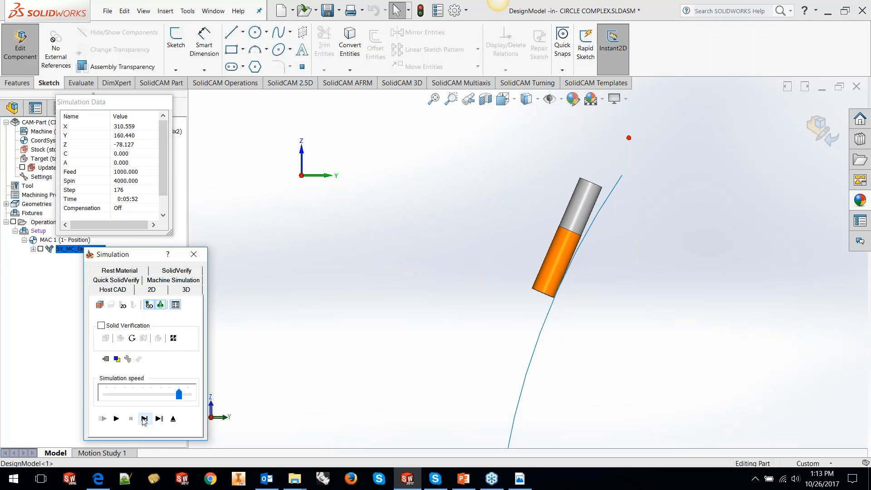
scroll(563, 293, up, 3)
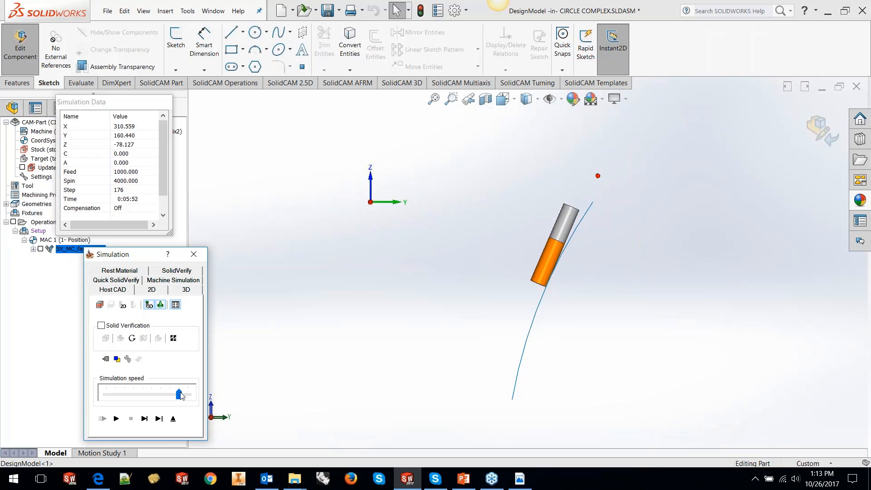
click(172, 418)
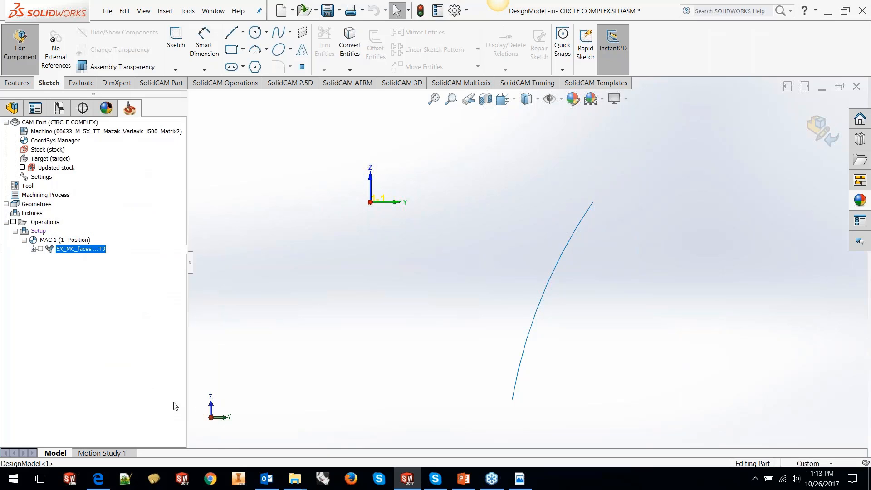
- Set the 5X_MC_faces axial shift to gradual for all cuts from 0 to -45, and save and calculate the operation
right_click(68, 251)
click(161, 135)
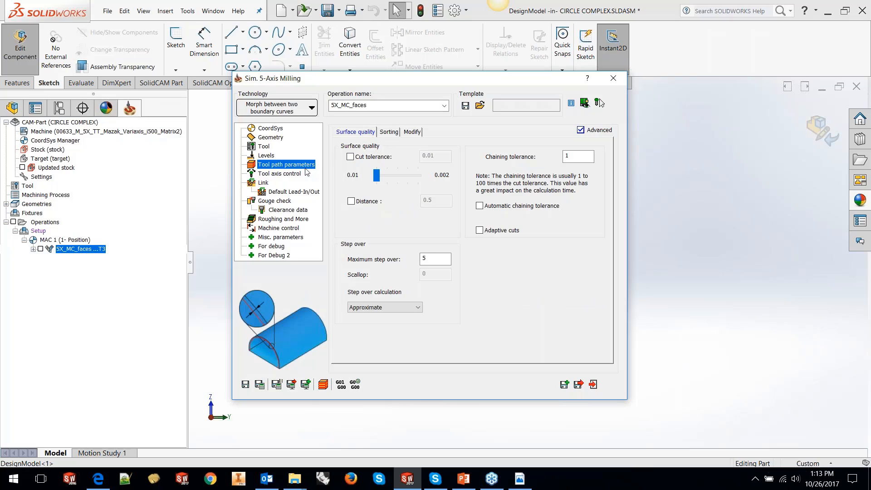
click(300, 175)
click(374, 131)
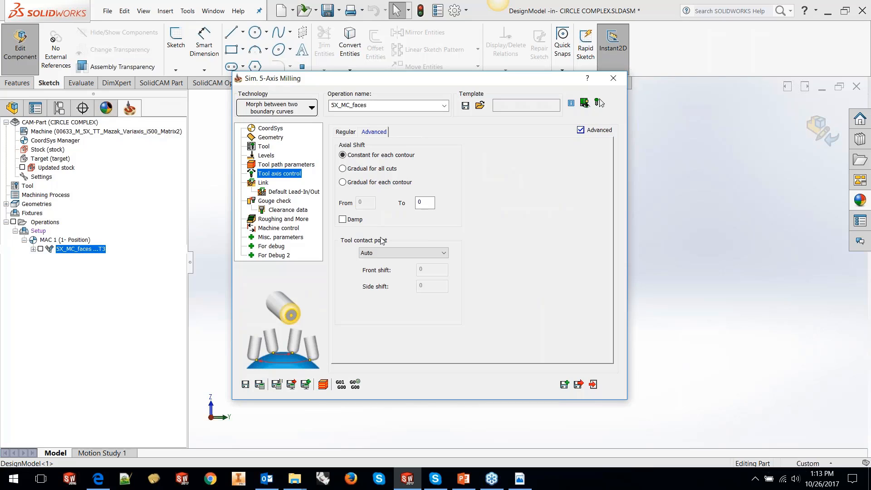
click(343, 168)
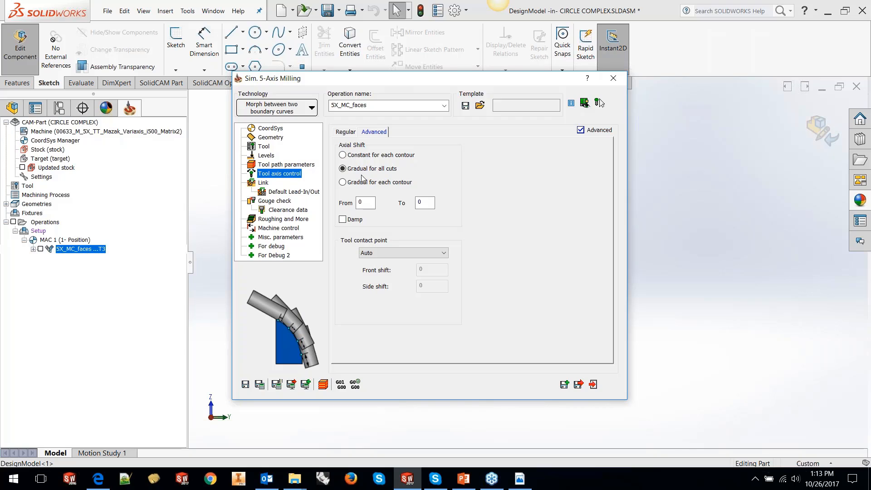
drag(366, 204, 340, 204)
click(424, 200)
click(259, 385)
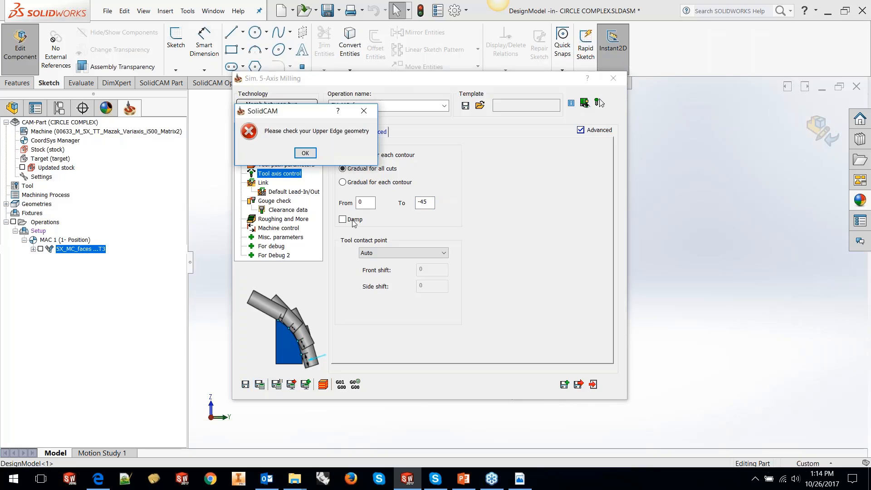
click(306, 154)
- Redefine the operation's drive surface by selecting the copied curved wall face as faces3
click(271, 138)
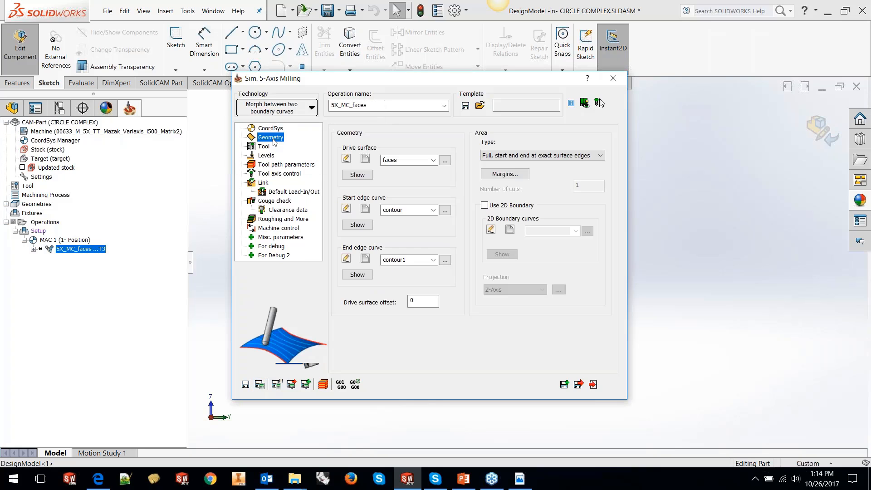
click(365, 158)
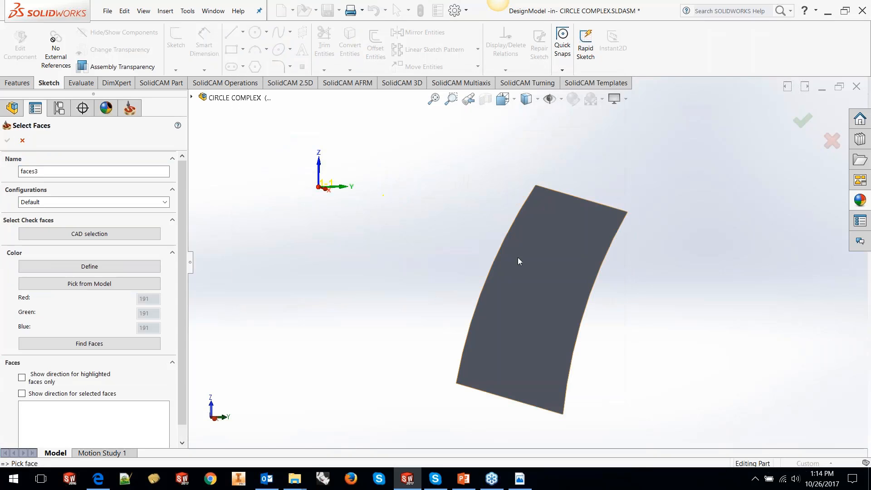
click(518, 258)
click(8, 141)
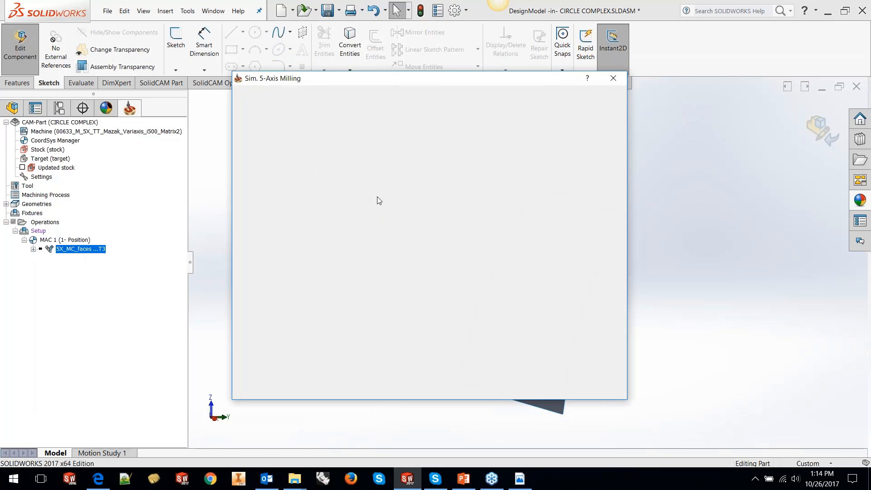
- Define the wall surface's upper edge as start edge curve contour2, without tangent propagation or constant Z
click(365, 210)
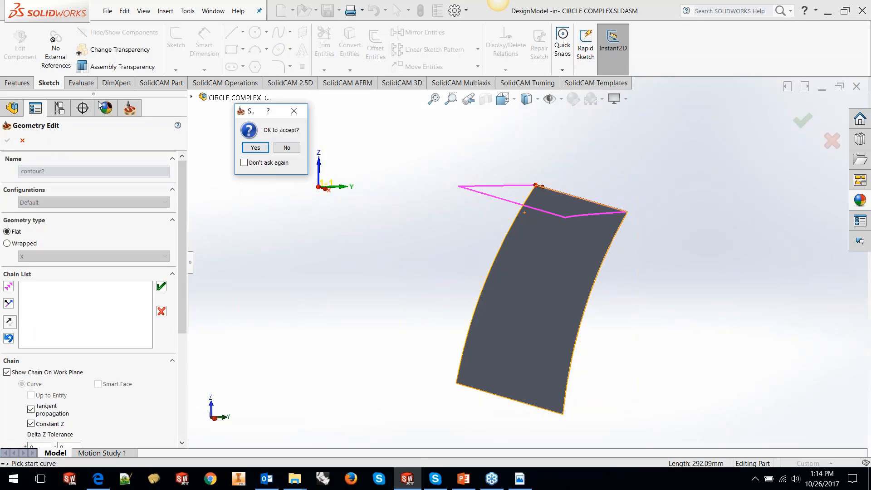
click(279, 149)
click(8, 339)
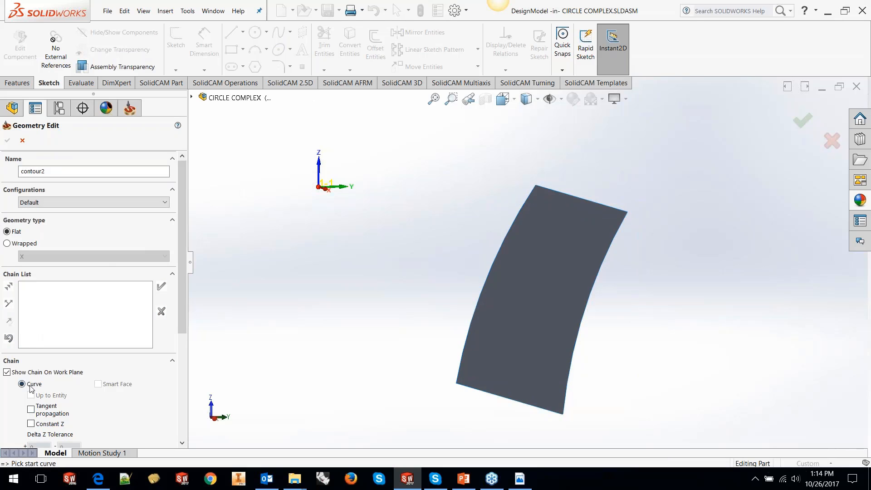
click(584, 198)
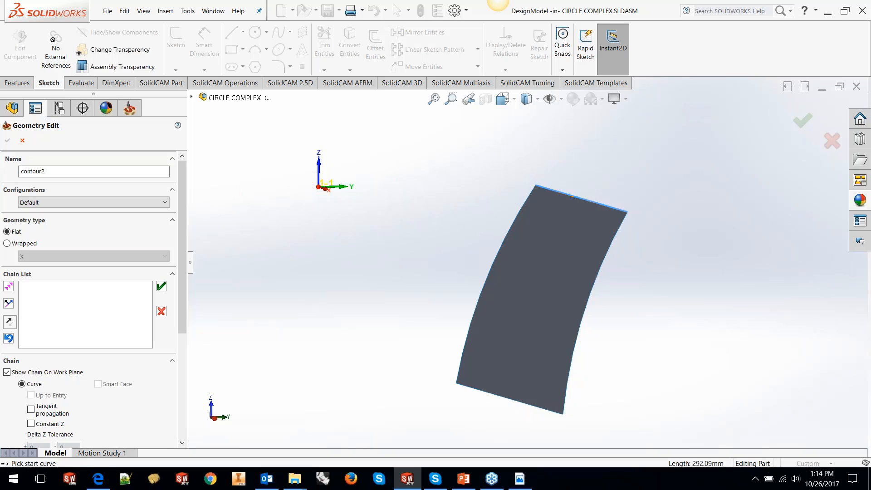
click(161, 286)
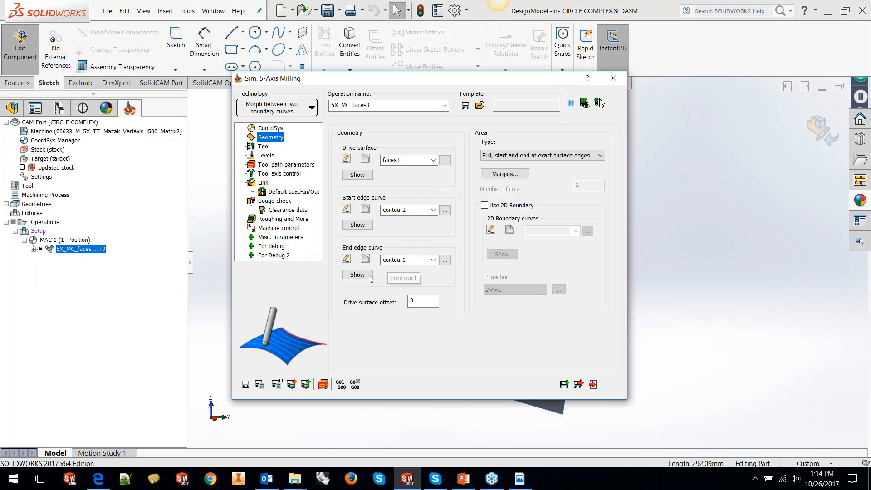
- Define the wall surface's lower edge as end edge curve contour3, then save, calculate and exit the operation
click(365, 260)
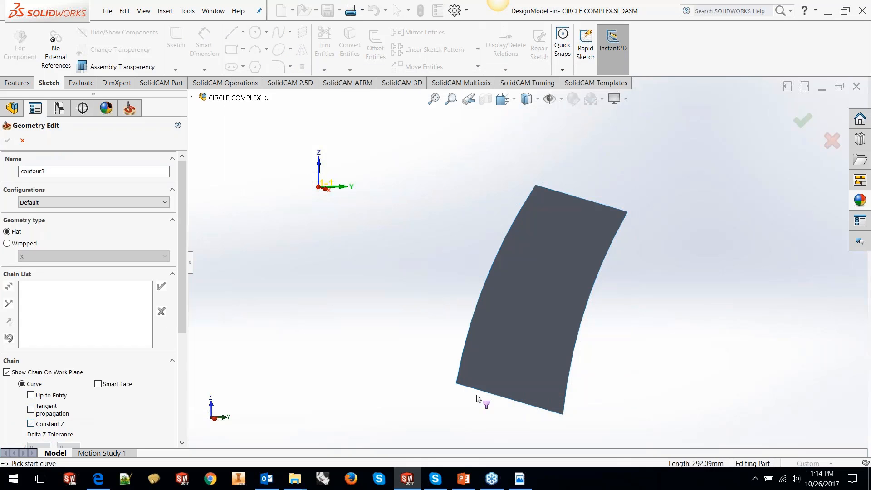
click(473, 390)
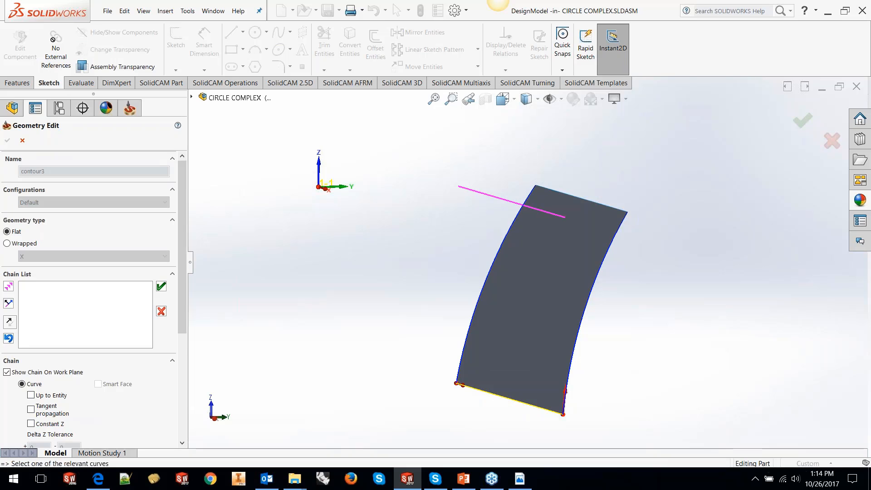
click(161, 287)
click(8, 140)
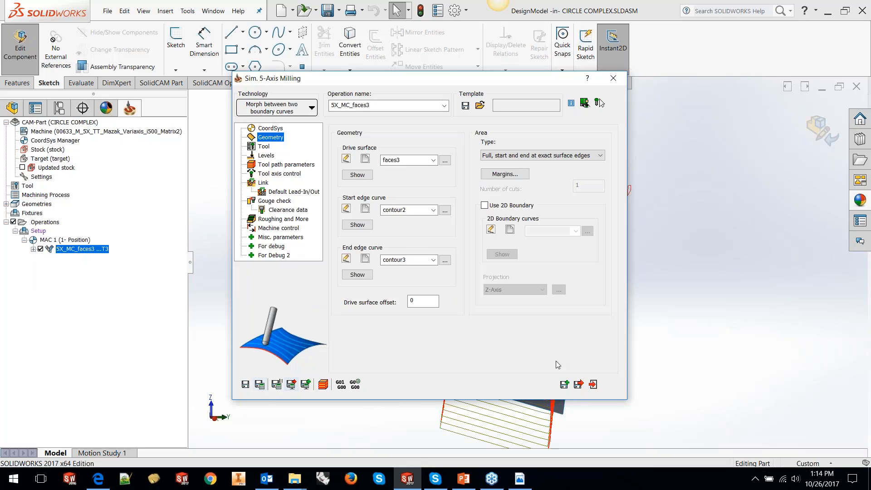
click(589, 384)
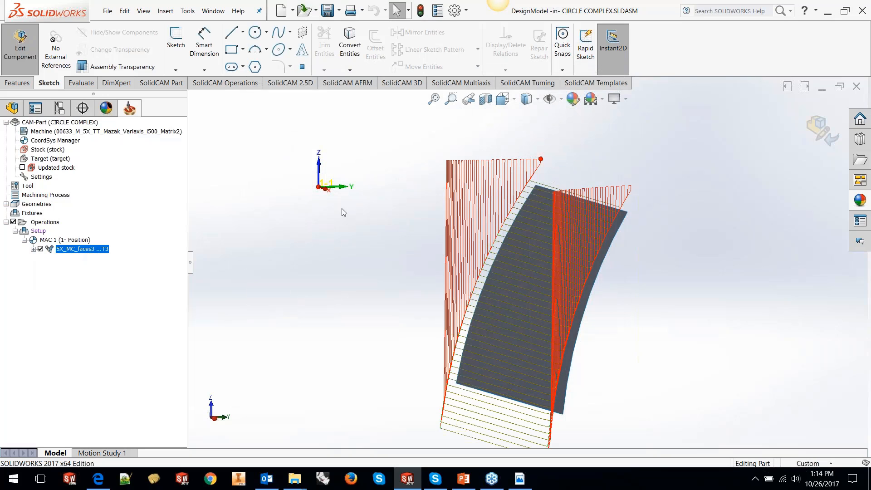
- Set the small move size for links between slices to 500% of step over in 5X_MC_faces3, then recalculate and exit
right_click(100, 250)
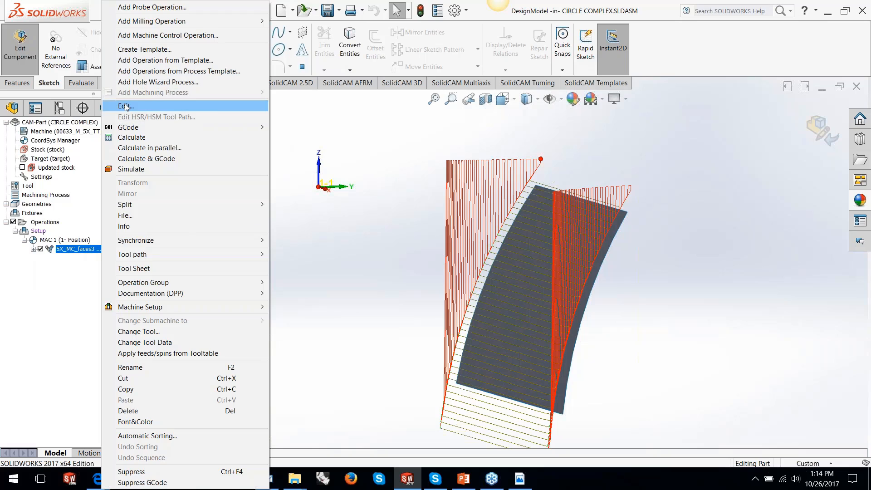
click(136, 105)
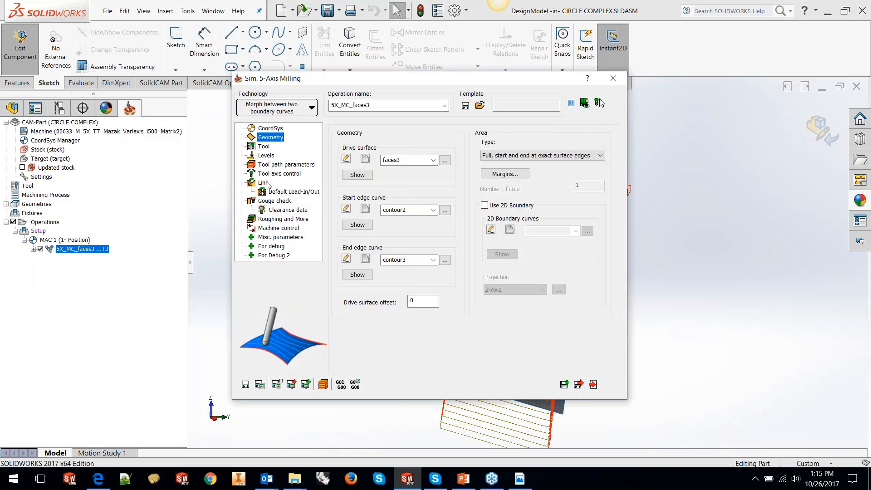
click(264, 182)
click(286, 164)
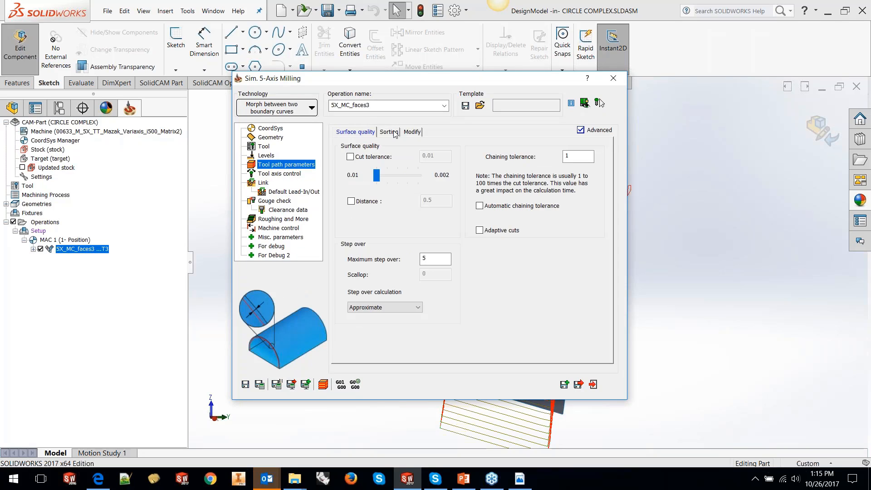
click(389, 132)
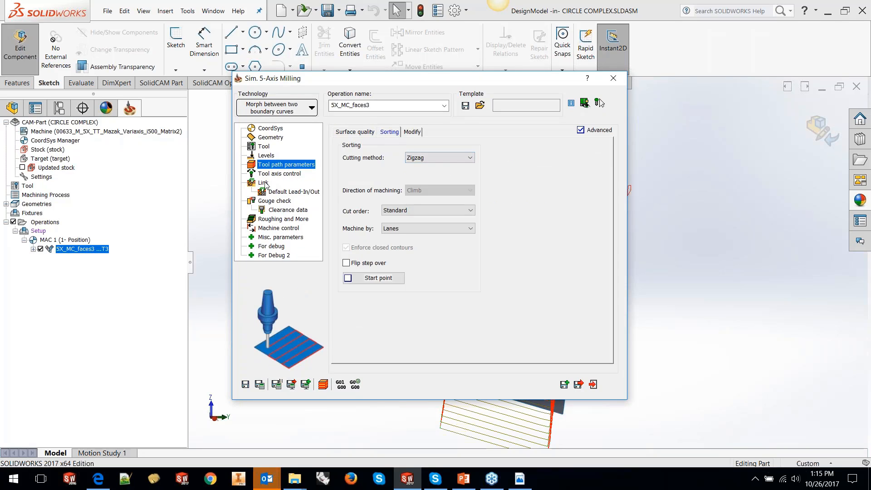
click(264, 182)
click(395, 132)
double_click(457, 266)
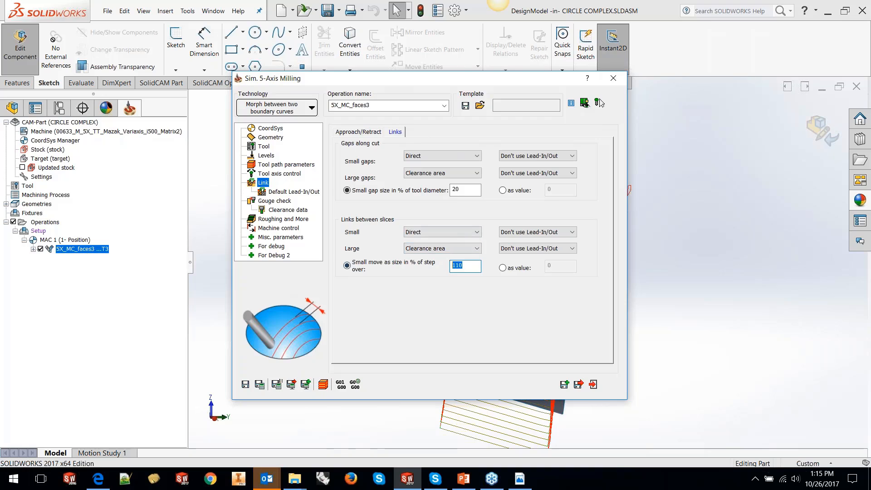
text(500)
click(593, 384)
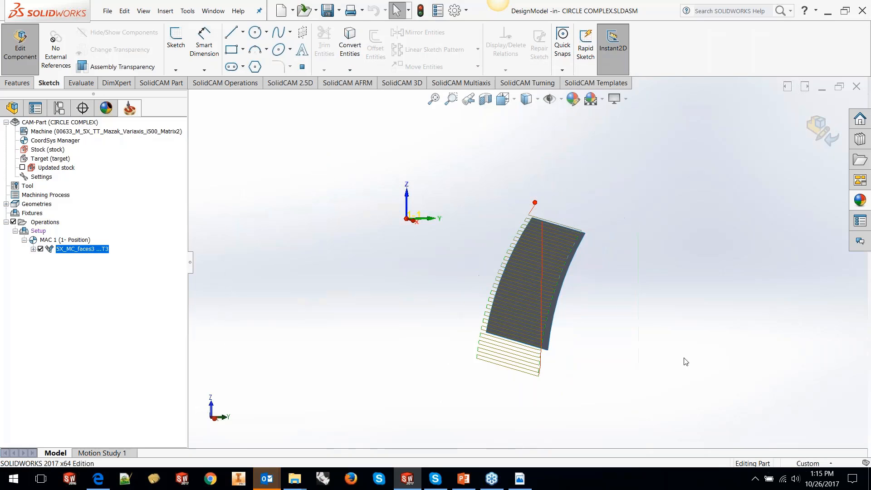
- Start the simulation of operation 5X_MC_faces3
right_click(92, 251)
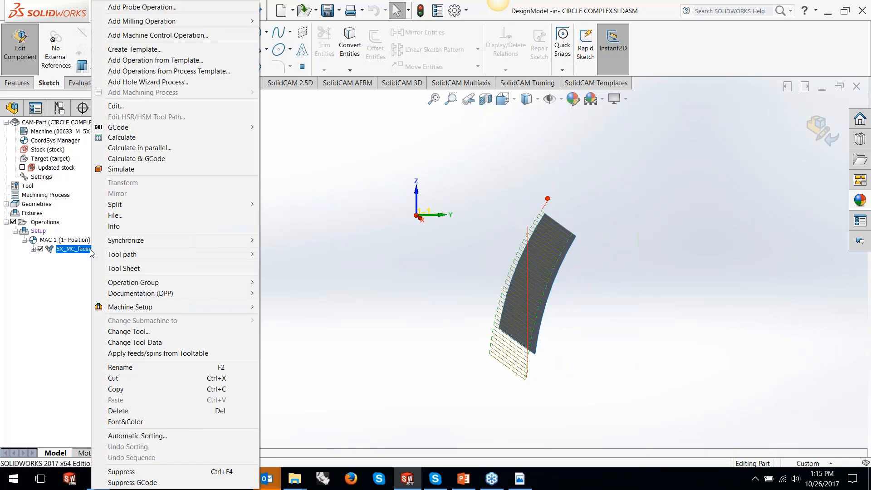
click(186, 169)
click(575, 306)
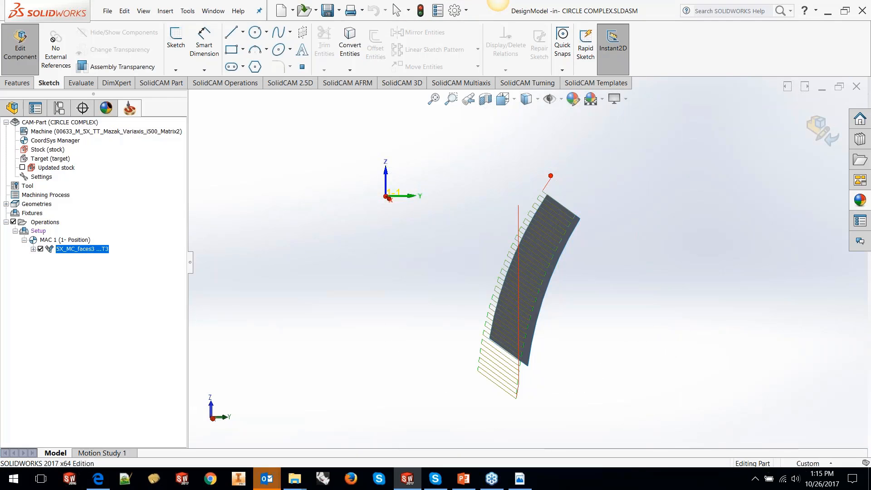
right_click(92, 251)
click(123, 168)
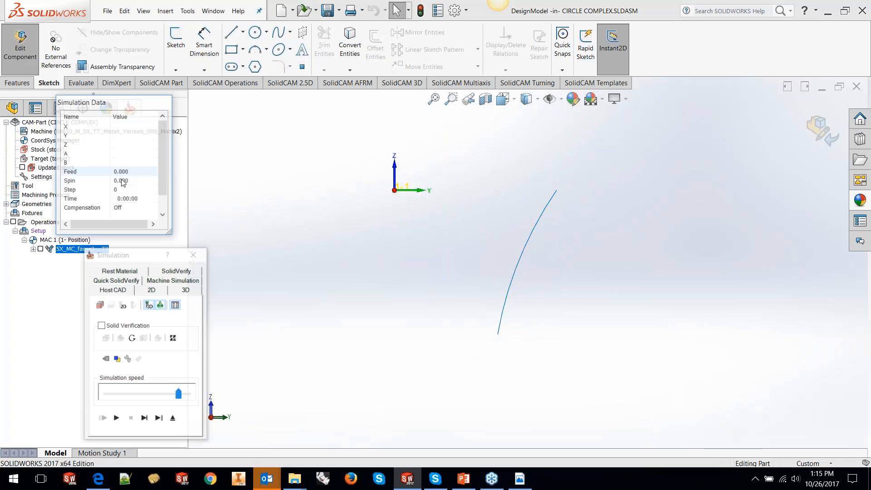
- Step the simulation through the first cuts and inspect the tool's contact with the upper part of the curved wall
click(144, 420)
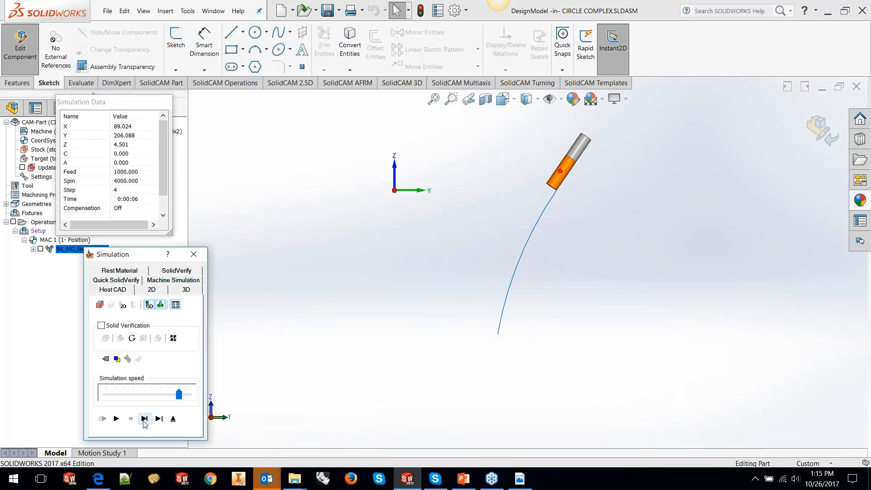
click(144, 423)
click(144, 423)
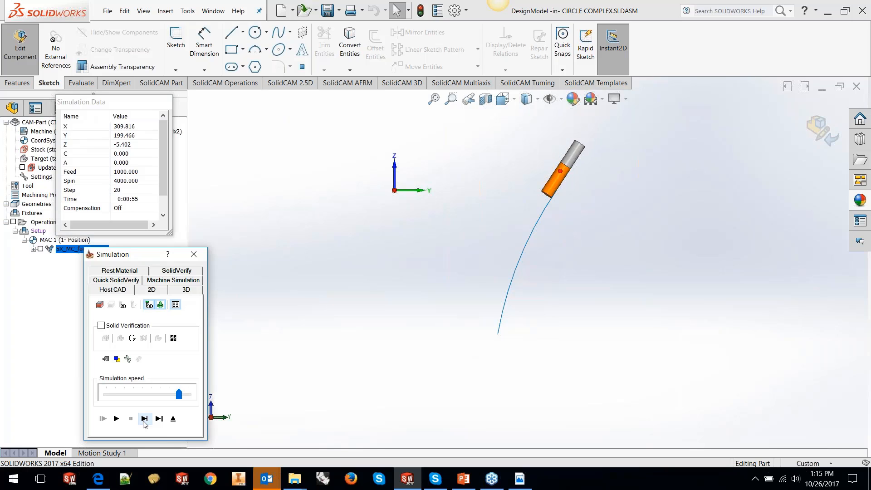
click(144, 423)
click(145, 420)
click(144, 420)
click(145, 420)
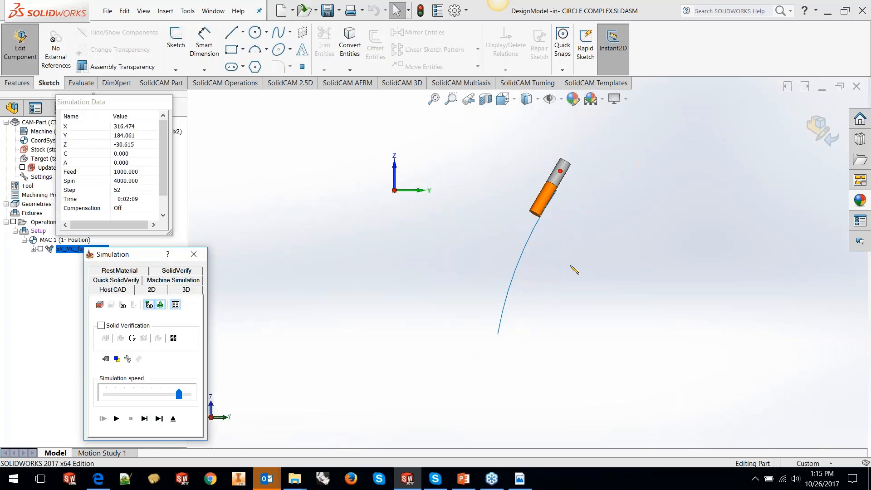
scroll(546, 235, down, 5)
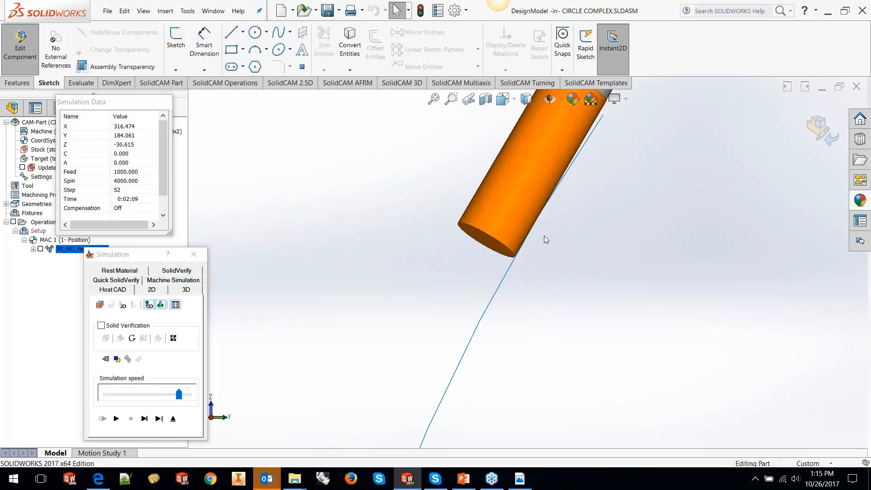
scroll(540, 236, up, 3)
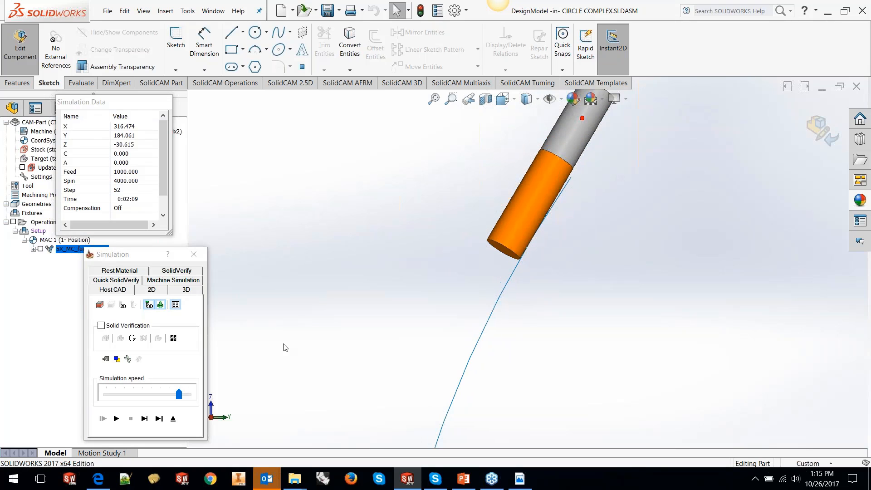
- Advance the simulation to the cuts around the middle of the wall and inspect which part of the cutter touches the surface
click(144, 419)
scroll(273, 366, up, 3)
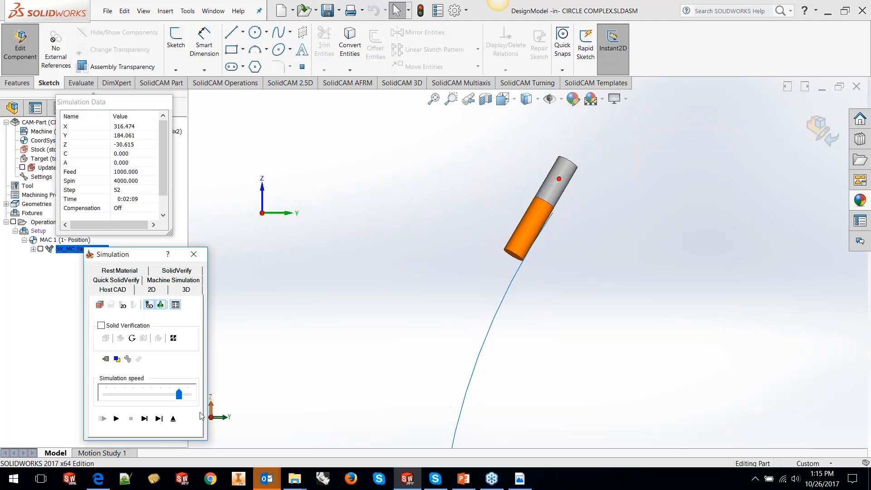
double_click(147, 422)
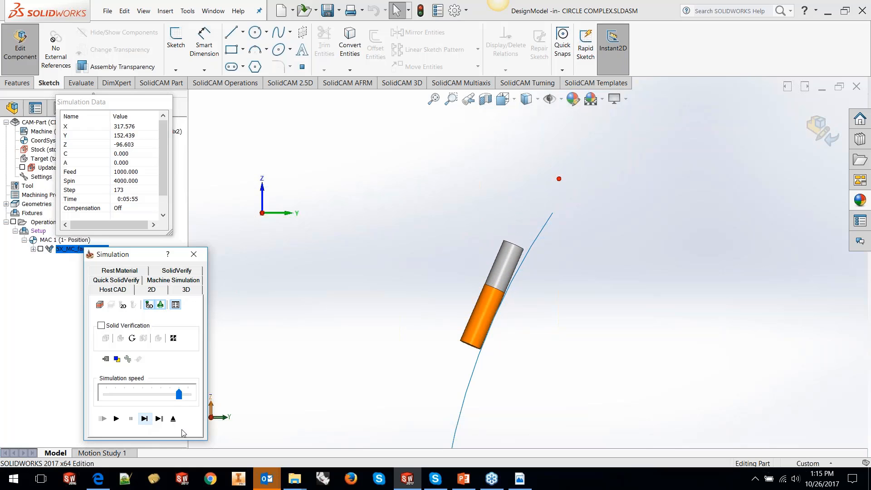
scroll(499, 340, down, 5)
scroll(486, 330, down, 2)
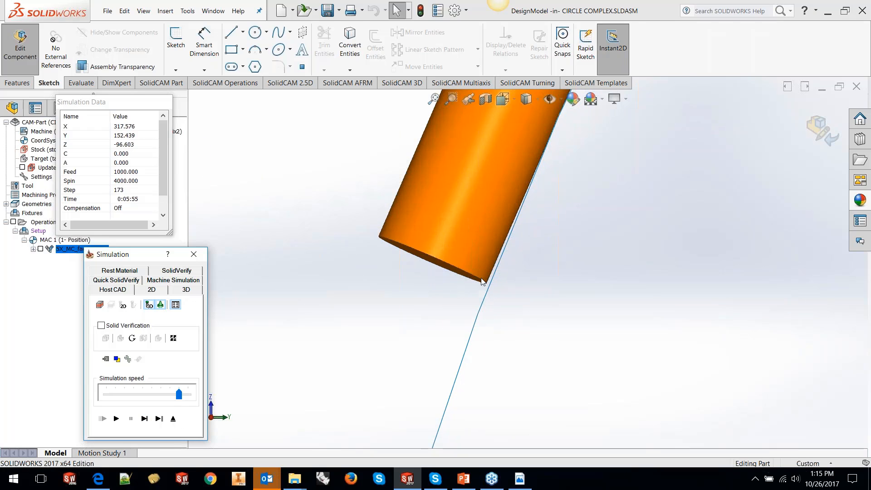
scroll(501, 269, up, 2)
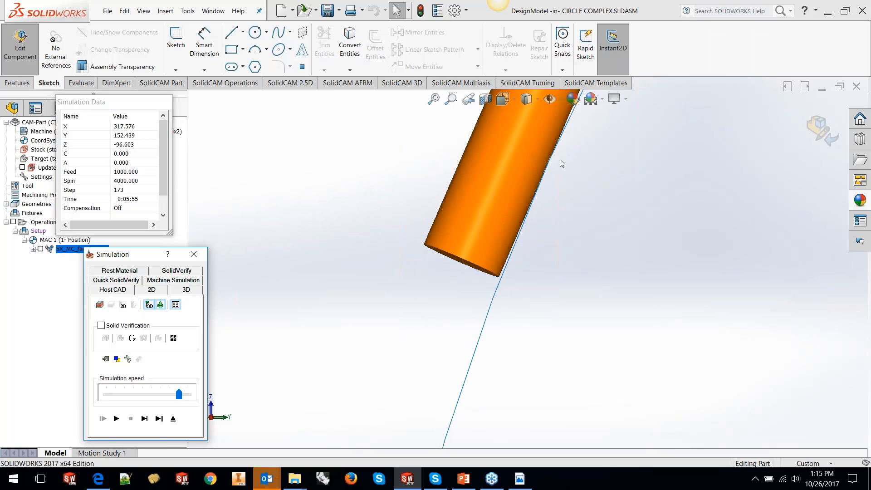
scroll(532, 277, up, 5)
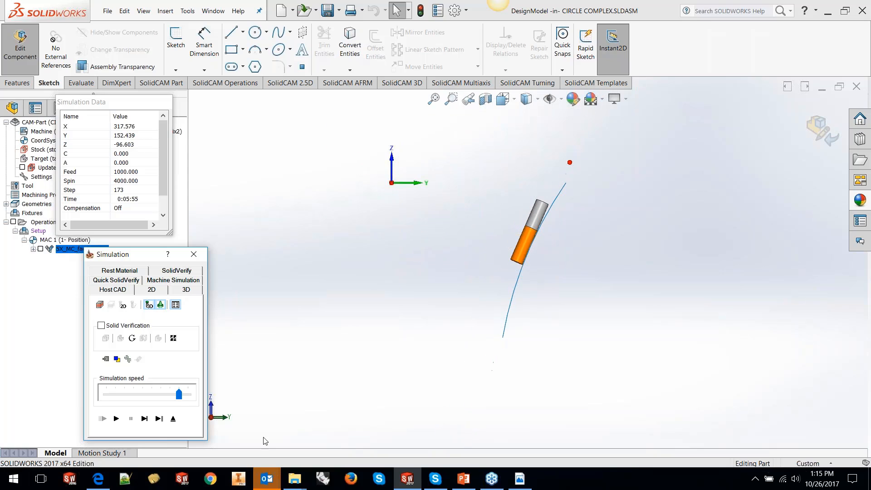
- Exit the simulation and review the gradual axial shift range in the advanced tool axis control settings of 5X_MC_faces3
click(173, 418)
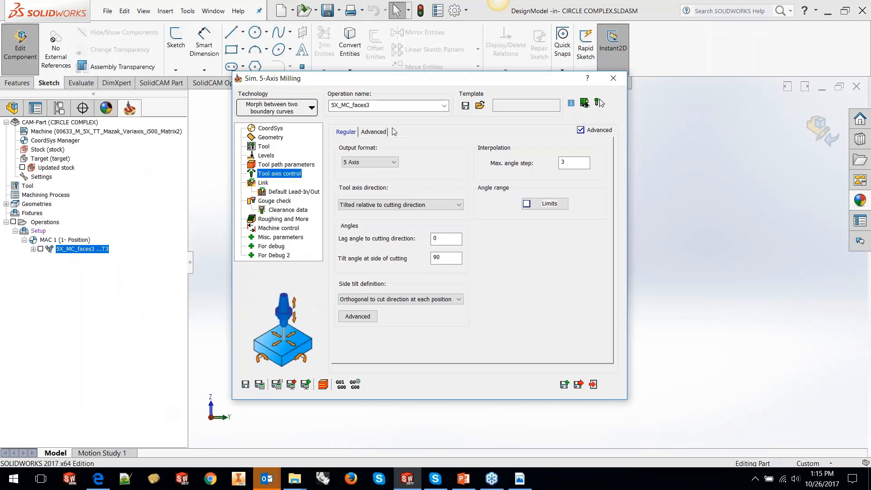
click(374, 132)
click(428, 203)
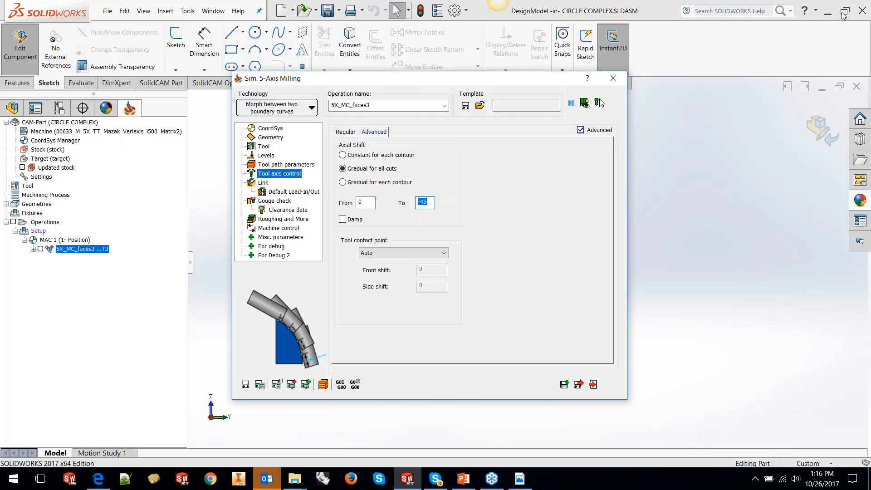
click(859, 25)
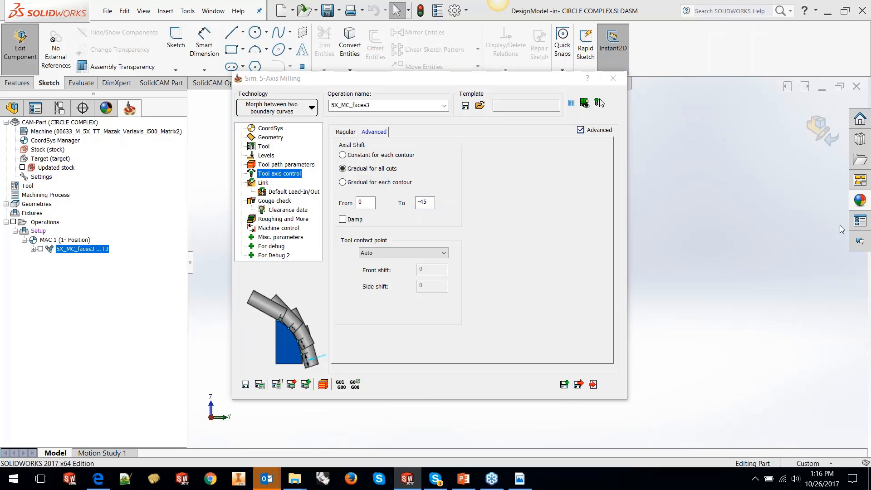